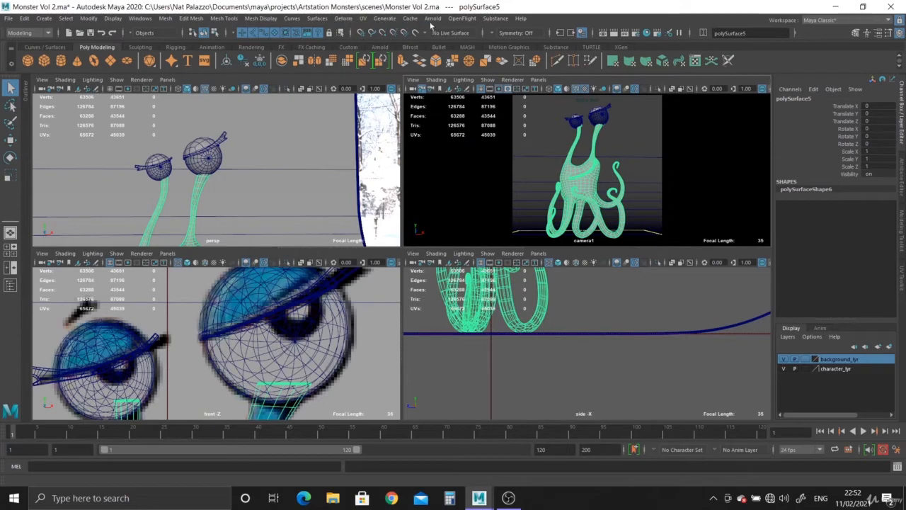
# Step: Render the character through the camera in Arnold RenderView, store a snapshot of the result and close the render window
pyautogui.click(432, 19)
pyautogui.click(474, 44)
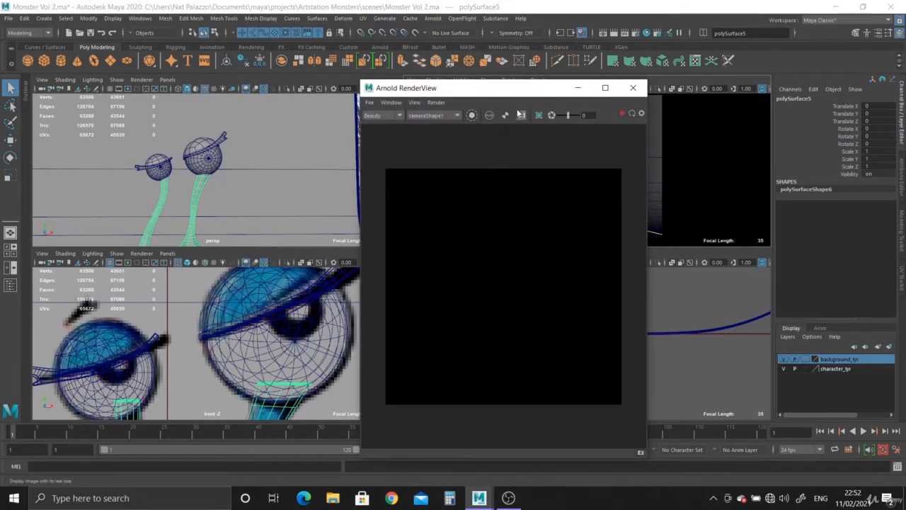
pyautogui.moveTo(511, 89); pyautogui.dragTo(240, 70)
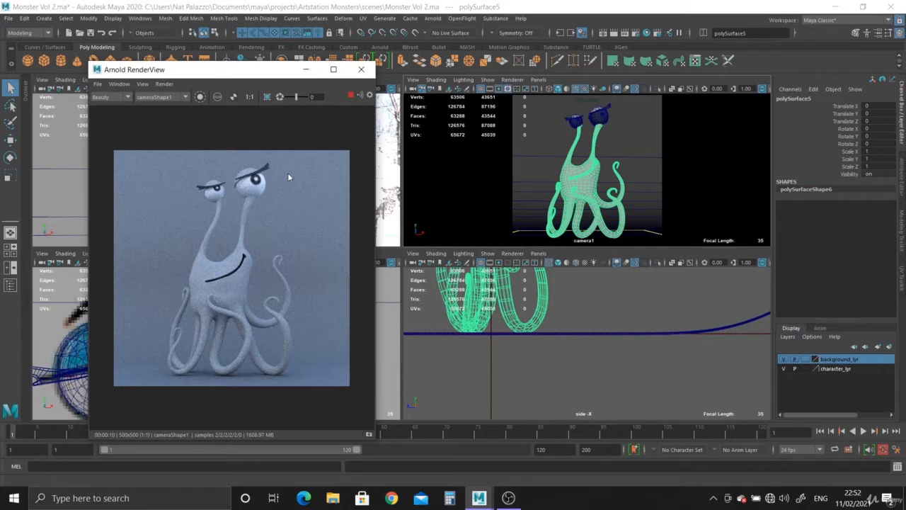
pyautogui.click(368, 435)
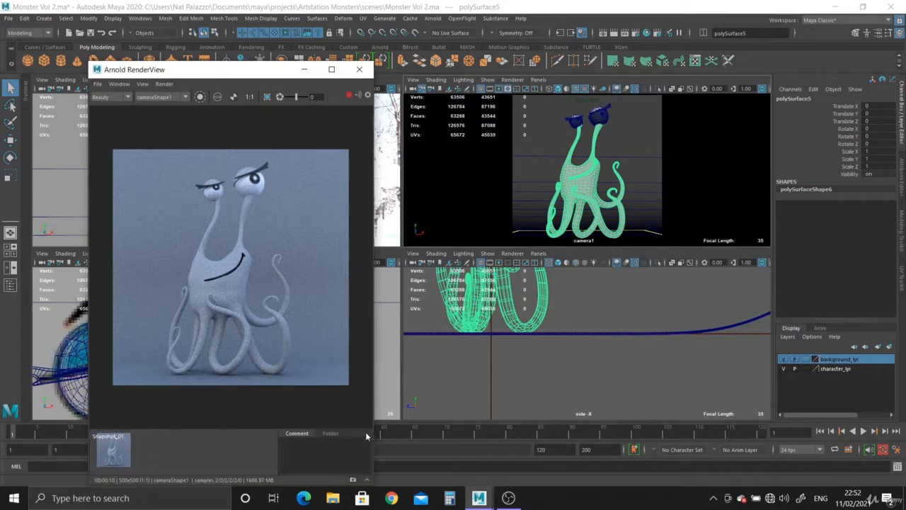
pyautogui.click(123, 452)
pyautogui.click(119, 454)
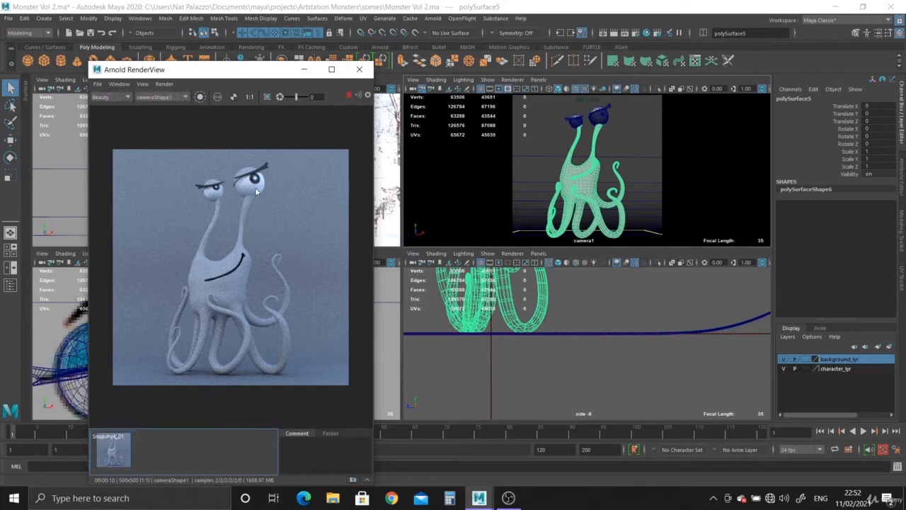
pyautogui.click(358, 71)
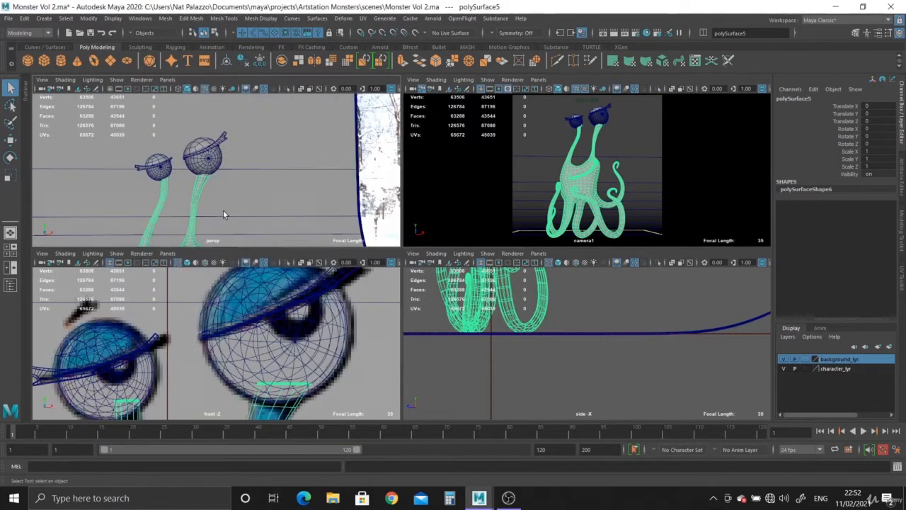
# Step: Enlarge the perspective view and hide the curved backdrop and the aiSkyDomeLight1 sky dome
pyautogui.press('space')
pyautogui.scroll(-6, 457, 290)
pyautogui.keyDown('alt'); pyautogui.moveTo(446, 260); pyautogui.dragTo(366, 227, button='middle'); pyautogui.keyUp('alt')
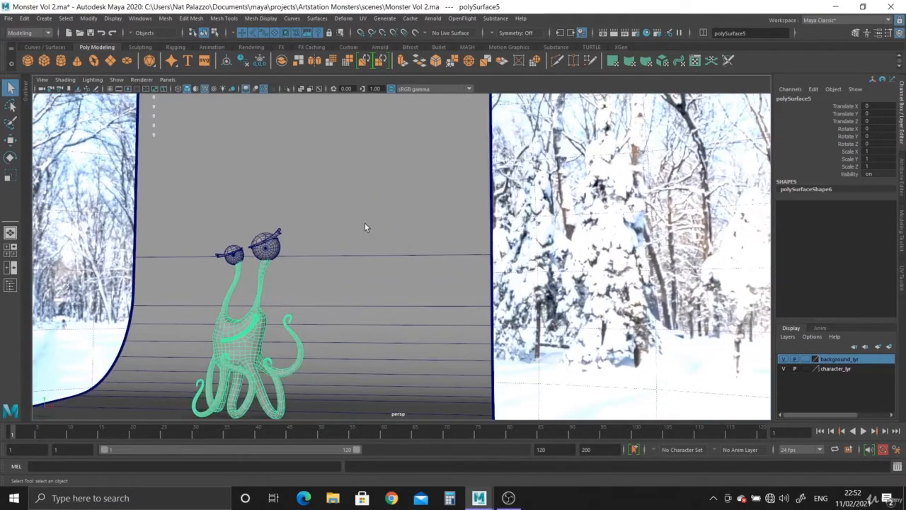
pyautogui.click(436, 258)
pyautogui.click(551, 267)
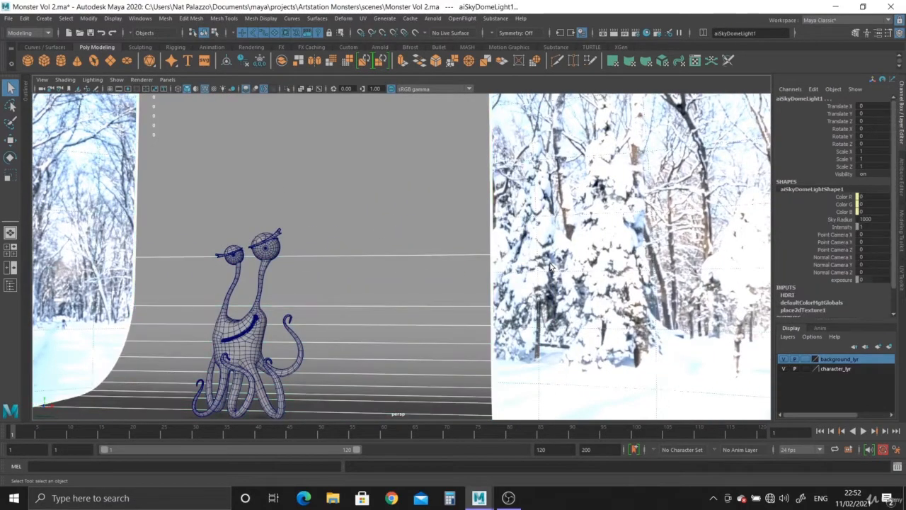
pyautogui.hotkey('ctrl', 'h')
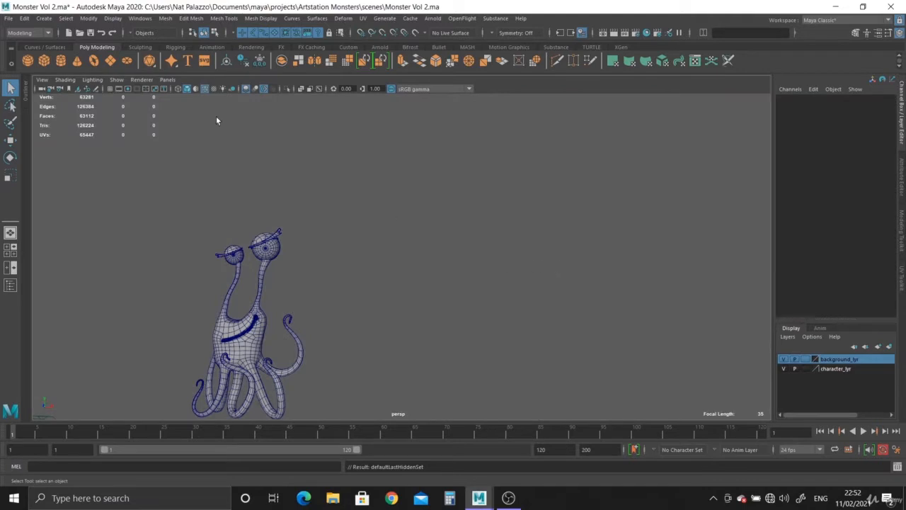
# Step: Show image planes in the perspective view and move the reference image plane to about -27.4 in Translate Z, just behind the character
pyautogui.click(116, 79)
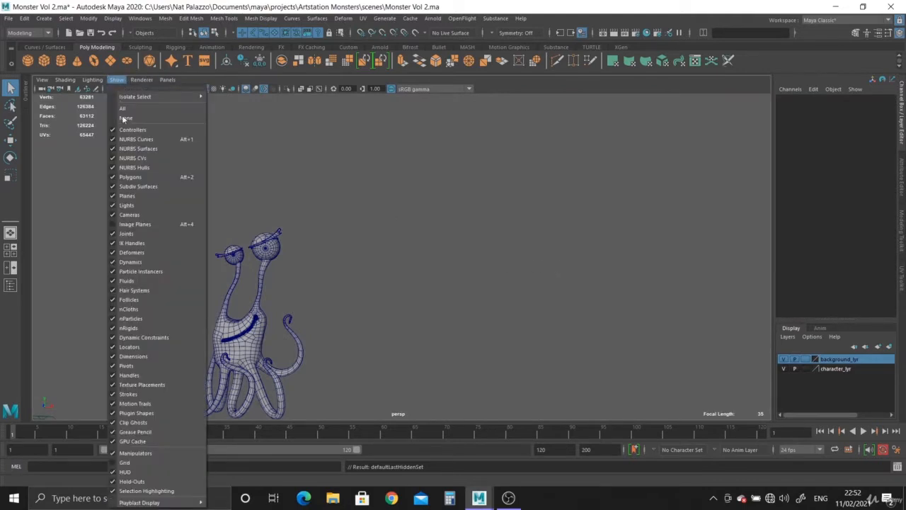
pyautogui.click(128, 225)
pyautogui.click(328, 268)
pyautogui.scroll(-3, 323, 272)
pyautogui.keyDown('alt'); pyautogui.moveTo(318, 277); pyautogui.dragTo(289, 286); pyautogui.keyUp('alt')
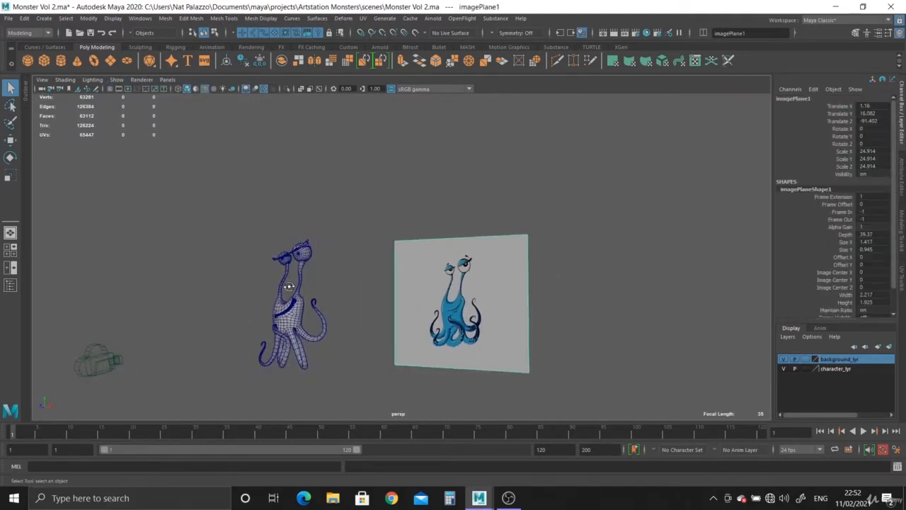
pyautogui.press('w')
pyautogui.moveTo(440, 259); pyautogui.dragTo(375, 328)
pyautogui.keyDown('alt'); pyautogui.moveTo(375, 327); pyautogui.dragTo(423, 332, button='right'); pyautogui.keyUp('alt')
pyautogui.keyDown('alt'); pyautogui.moveTo(422, 332); pyautogui.dragTo(473, 332, button='middle'); pyautogui.keyUp('alt')
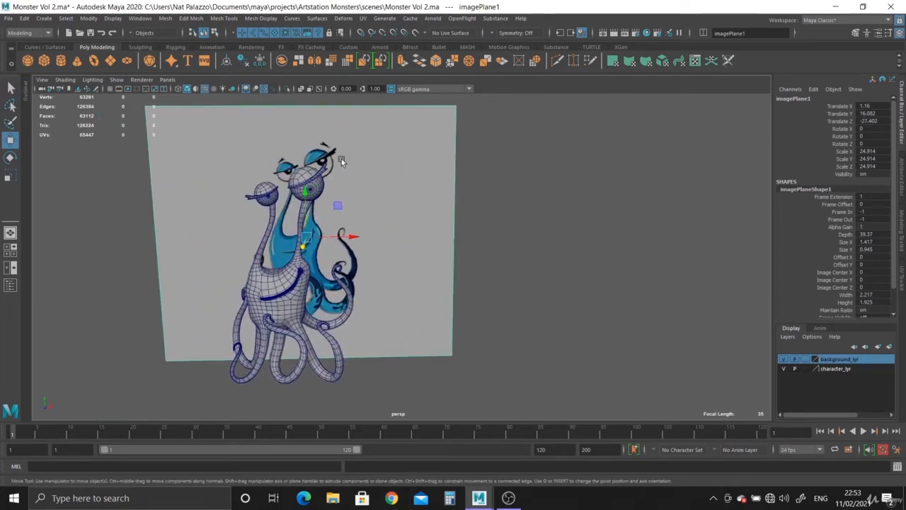
# Step: Brighten the reference image plane by raising its Color Gain to the maximum, and deselect it
pyautogui.click(902, 188)
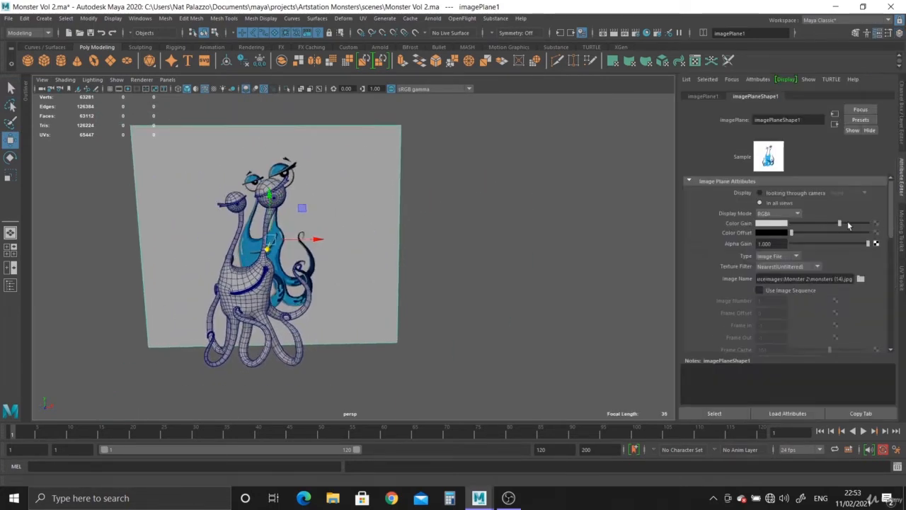
pyautogui.moveTo(849, 225); pyautogui.dragTo(885, 226)
pyautogui.click(902, 126)
pyautogui.click(548, 255)
# Step: Combine the two upper eyelids and the tentacled body into a single mesh
pyautogui.keyDown('alt'); pyautogui.moveTo(467, 258); pyautogui.dragTo(388, 262); pyautogui.keyUp('alt')
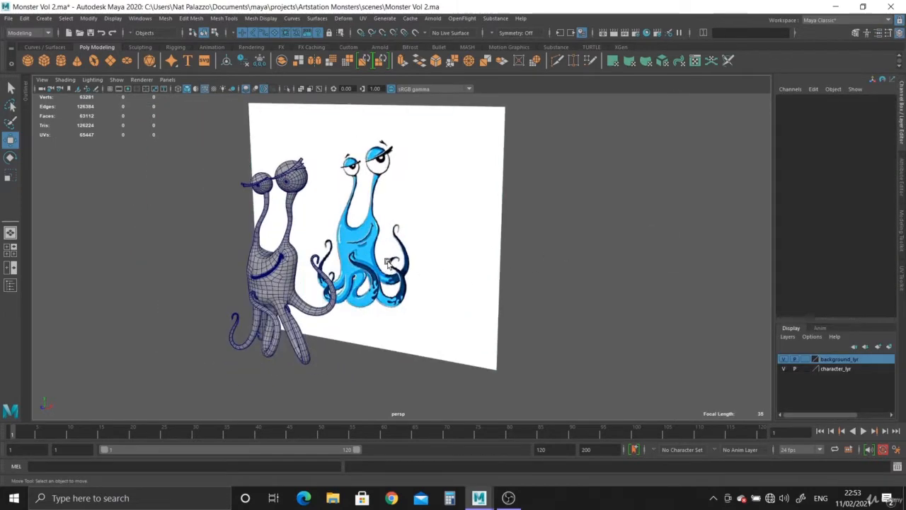
pyautogui.keyDown('alt'); pyautogui.moveTo(388, 262); pyautogui.dragTo(405, 272, button='right'); pyautogui.keyUp('alt')
pyautogui.keyDown('alt'); pyautogui.moveTo(340, 248); pyautogui.dragTo(329, 274, button='middle'); pyautogui.keyUp('alt')
pyautogui.keyDown('alt'); pyautogui.moveTo(329, 275); pyautogui.dragTo(247, 282, button='right'); pyautogui.keyUp('alt')
pyautogui.click(247, 279)
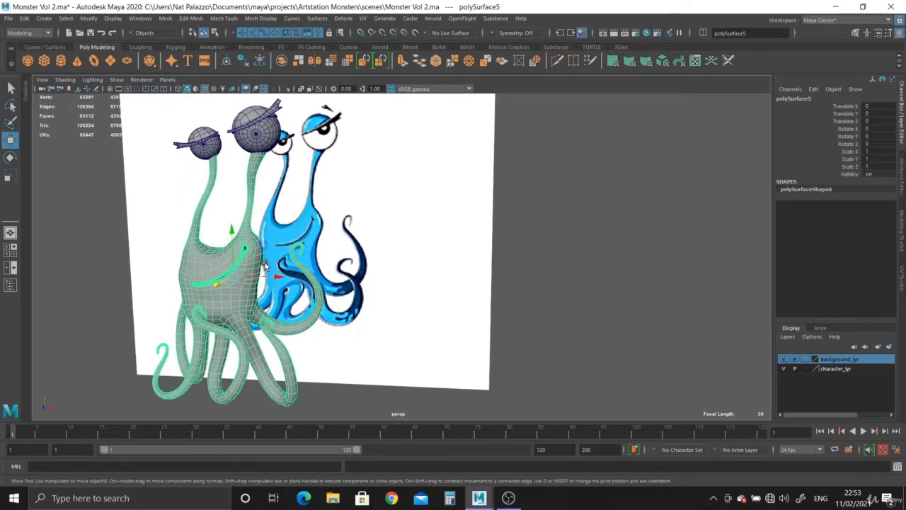
pyautogui.keyDown('alt'); pyautogui.moveTo(329, 243); pyautogui.dragTo(359, 200, button='middle'); pyautogui.keyUp('alt')
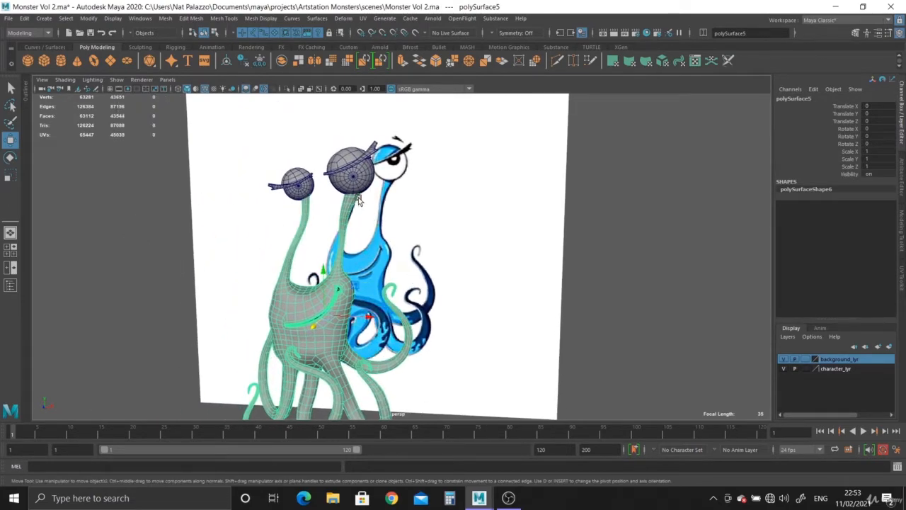
pyautogui.keyDown('alt'); pyautogui.moveTo(359, 201); pyautogui.dragTo(343, 168); pyautogui.keyUp('alt')
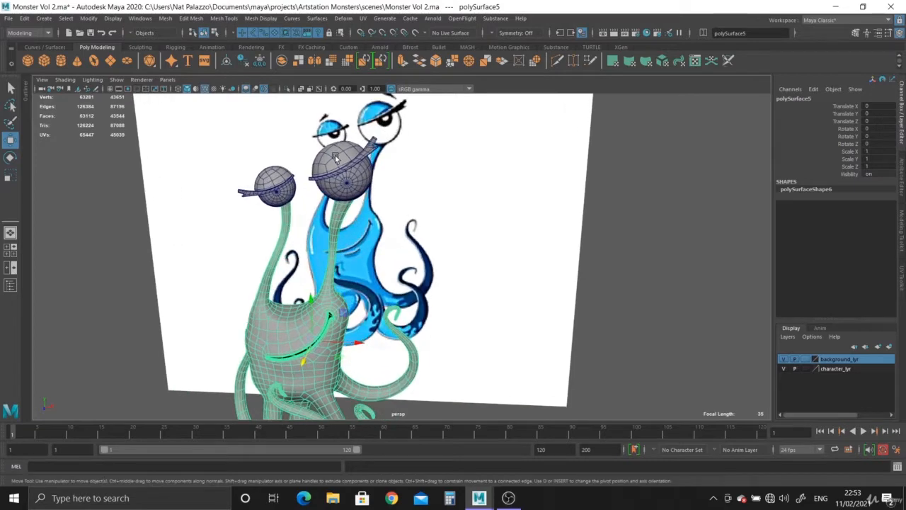
pyautogui.click(335, 155)
pyautogui.keyDown('alt'); pyautogui.moveTo(265, 197); pyautogui.dragTo(316, 199); pyautogui.keyUp('alt')
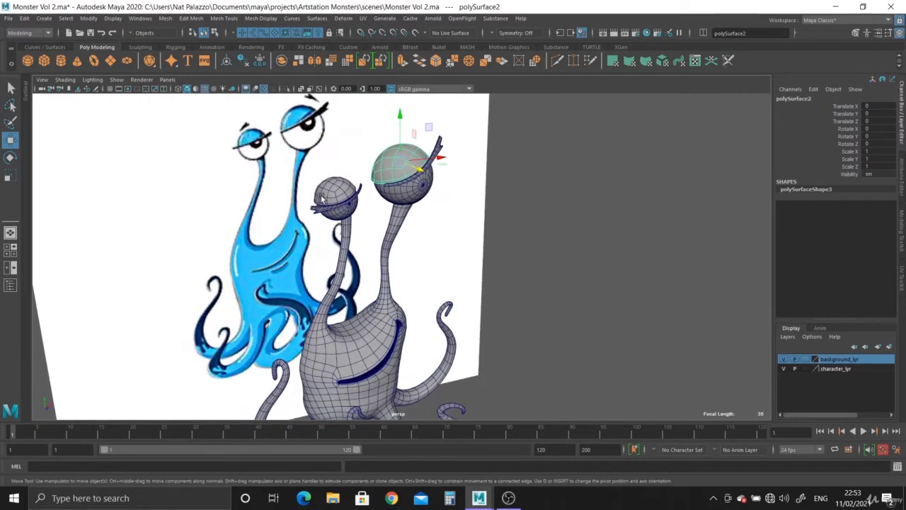
pyautogui.click(326, 189)
pyautogui.click(368, 328)
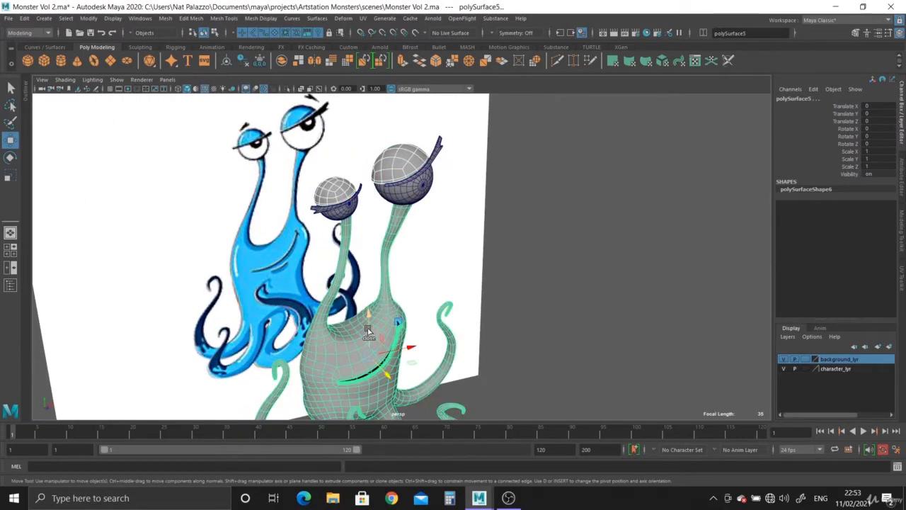
pyautogui.click(165, 18)
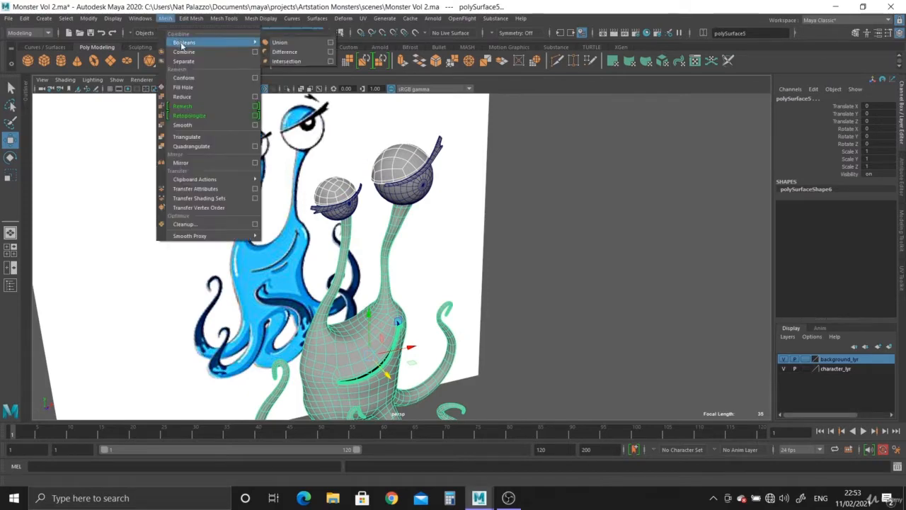
pyautogui.click(183, 50)
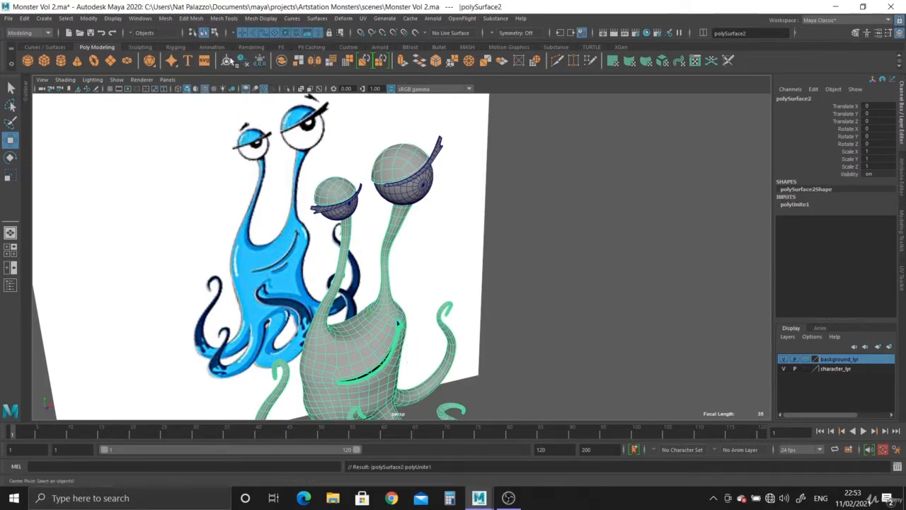
# Step: Assign a new Lambert material to the combined body and eyelid mesh
pyautogui.scroll(-3, 420, 234)
pyautogui.keyDown('alt'); pyautogui.moveTo(420, 234); pyautogui.dragTo(416, 97); pyautogui.keyUp('alt')
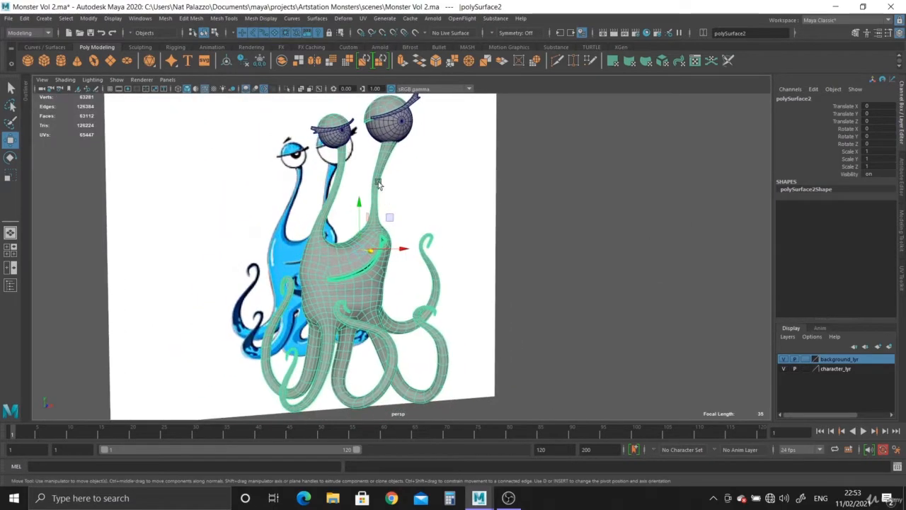
pyautogui.keyDown('alt'); pyautogui.moveTo(336, 186); pyautogui.dragTo(330, 229); pyautogui.keyUp('alt')
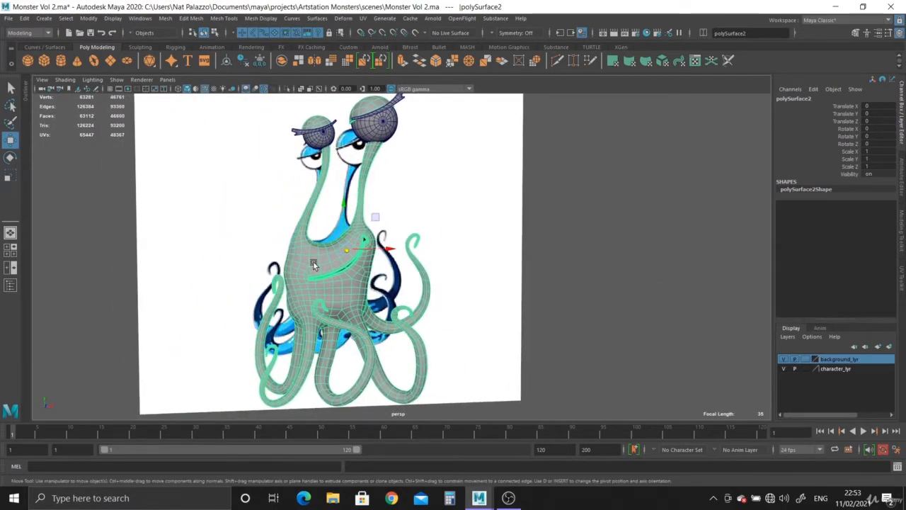
pyautogui.moveTo(315, 267); pyautogui.dragTo(378, 432, button='right')
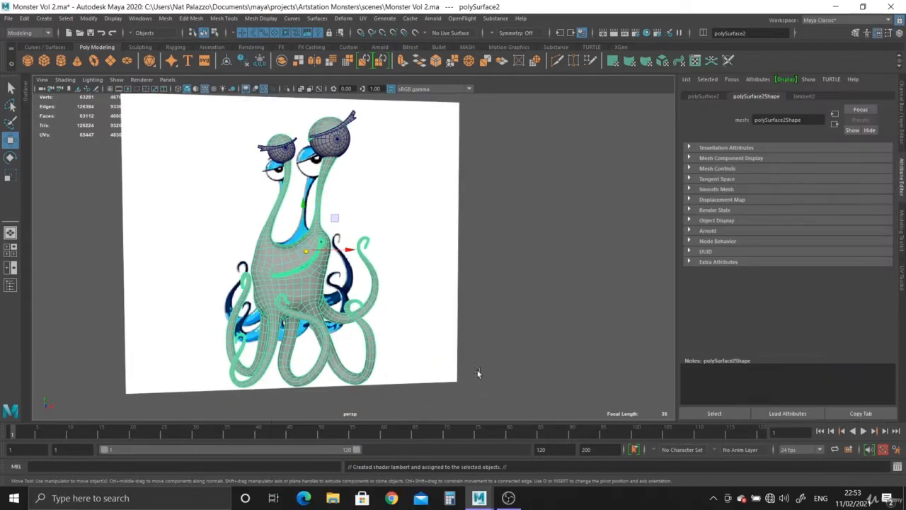
pyautogui.click(805, 96)
pyautogui.click(902, 117)
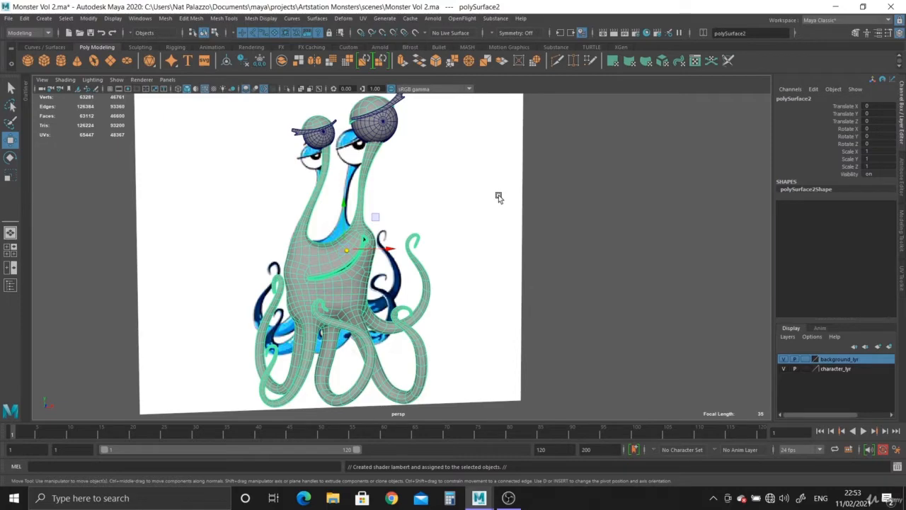
# Step: Rename the combined mesh's new Lambert material to temp_tex_lam
pyautogui.click(902, 179)
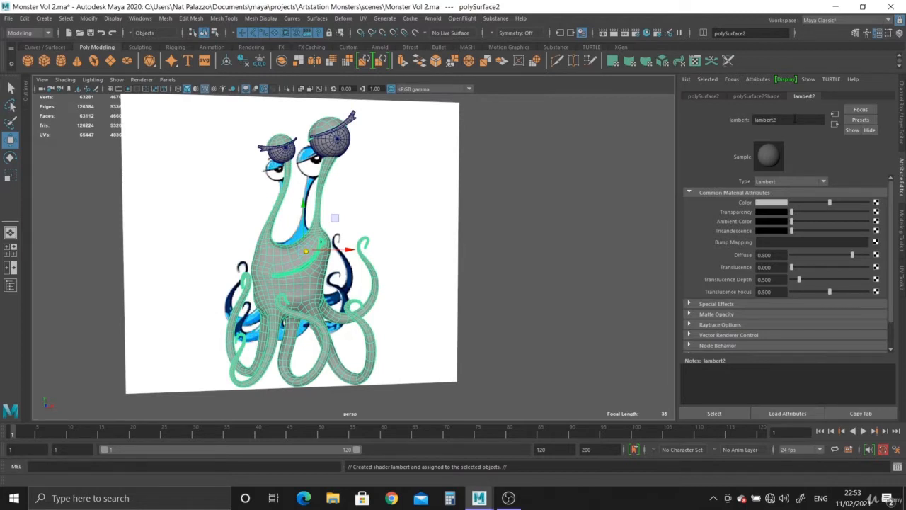
pyautogui.click(704, 96)
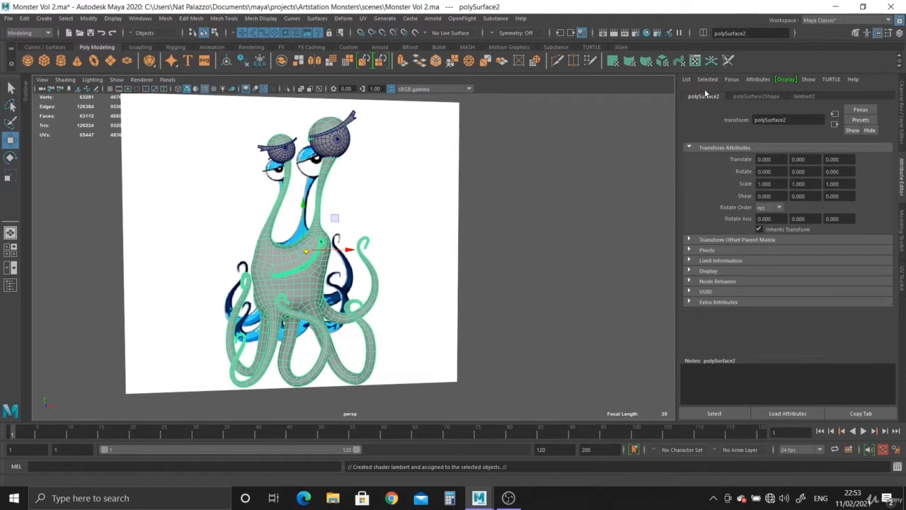
pyautogui.click(756, 96)
pyautogui.click(803, 96)
pyautogui.moveTo(777, 119); pyautogui.dragTo(720, 120)
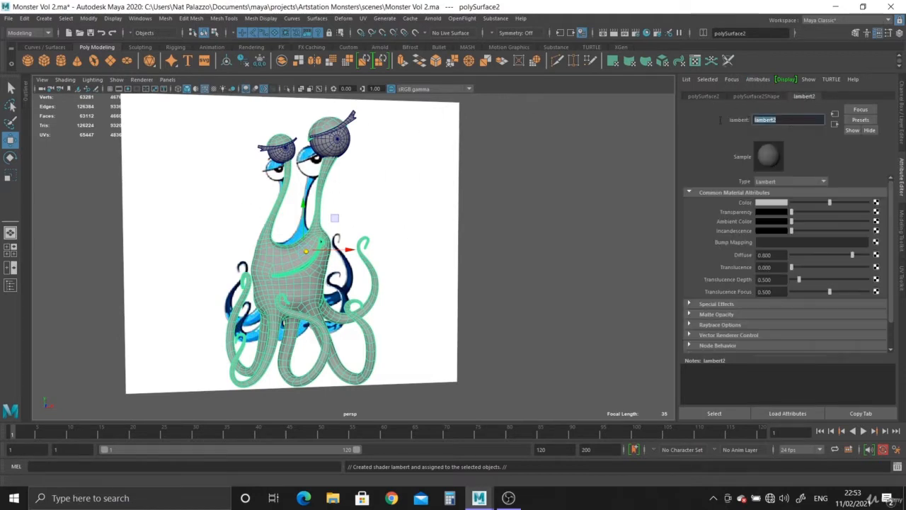
pyautogui.write('tem')
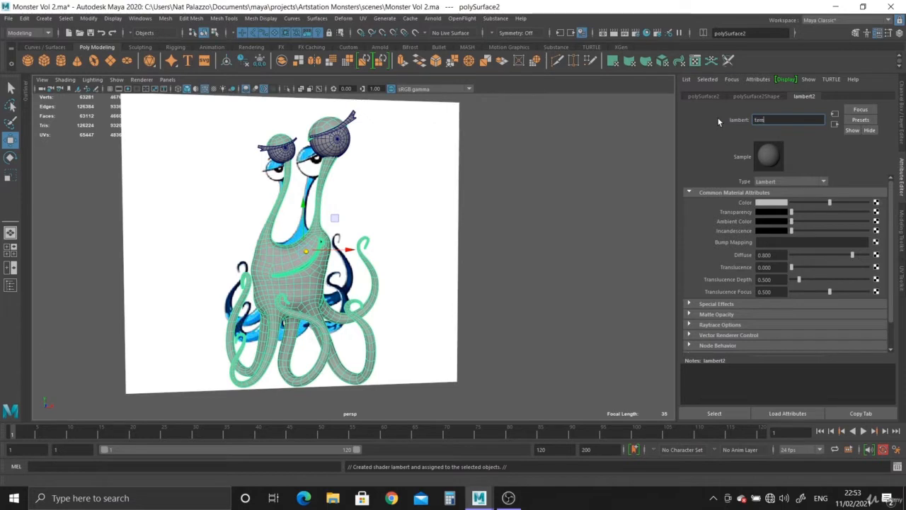
pyautogui.write('p tex_lam')
pyautogui.press('Return')
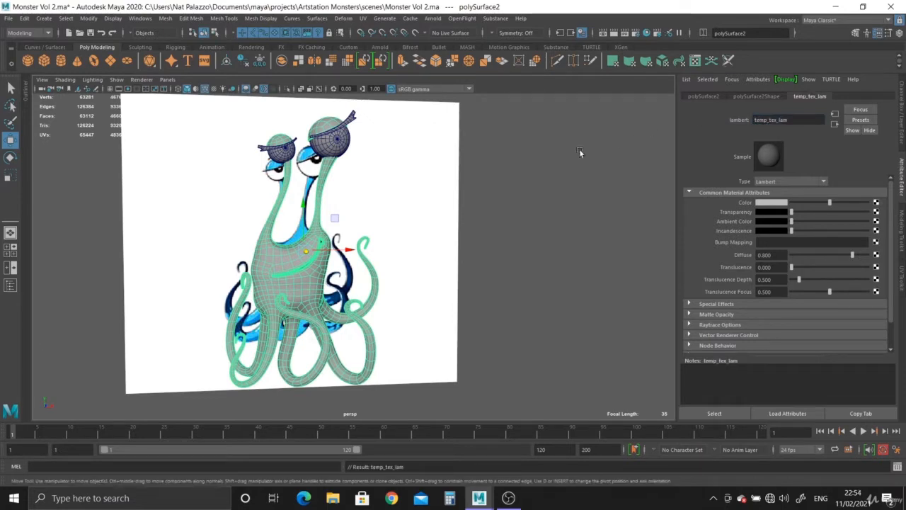
# Step: Examine the scene's materials in Hypershade, including temp_tex_lam, and close the window
pyautogui.click(647, 32)
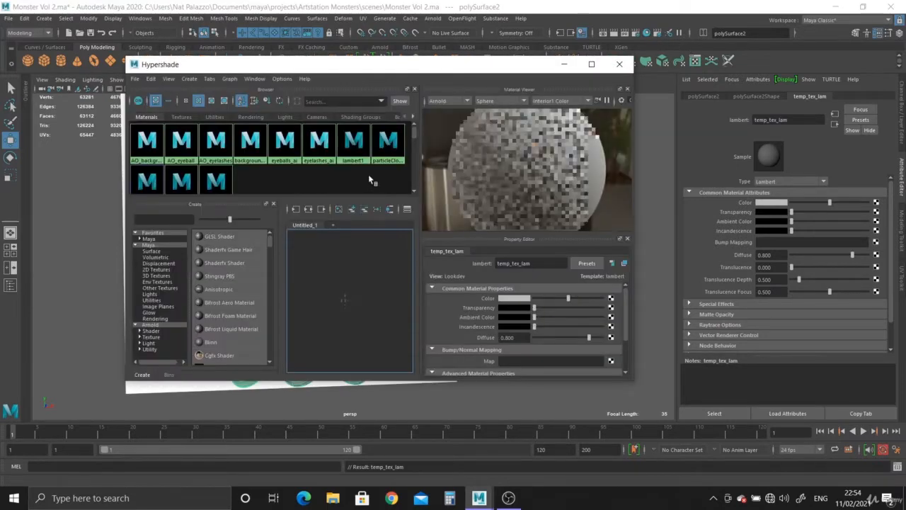
pyautogui.scroll(-1, 294, 165)
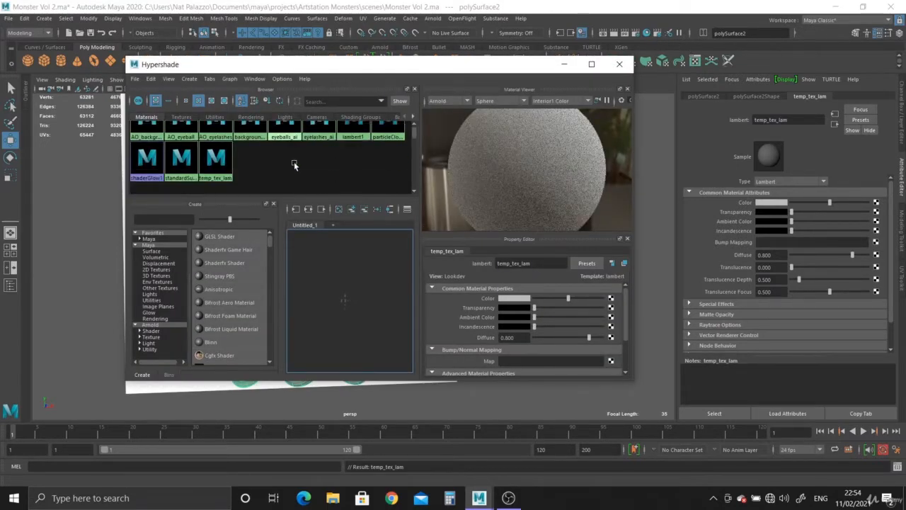
pyautogui.scroll(1, 294, 165)
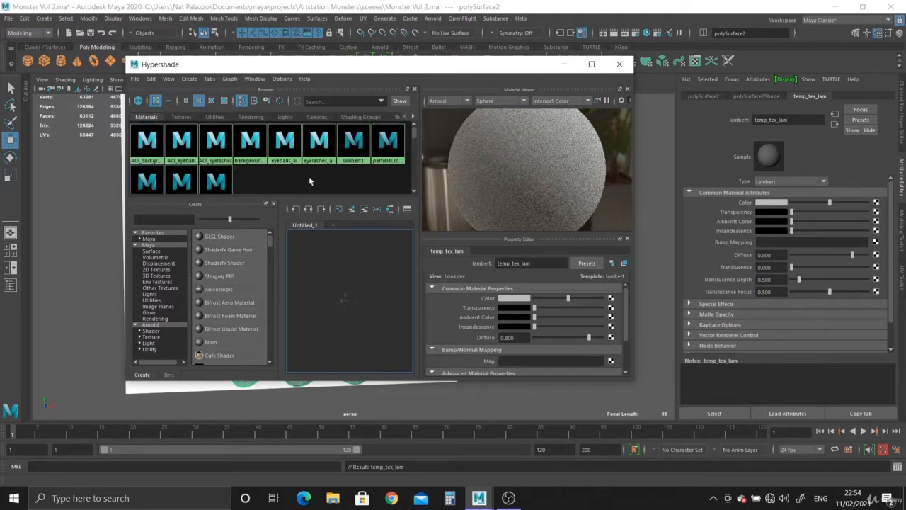
pyautogui.scroll(-1, 310, 177)
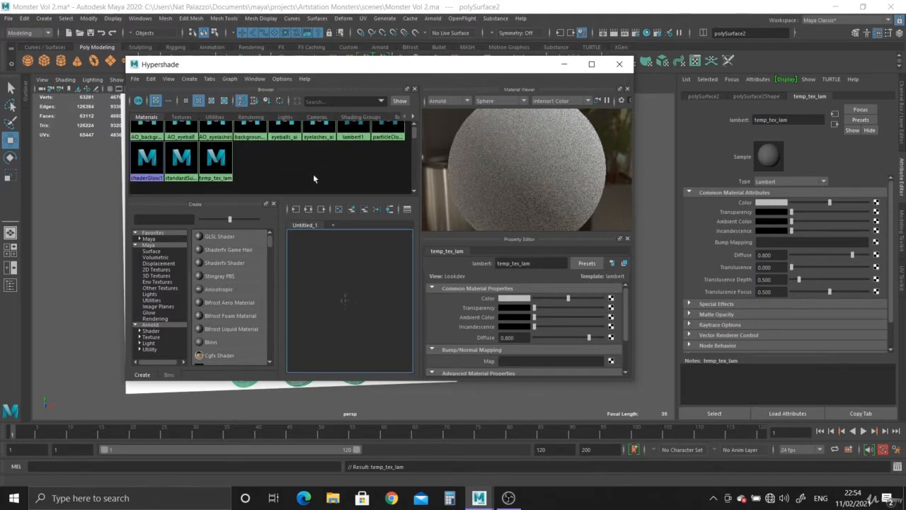
pyautogui.click(619, 64)
pyautogui.keyDown('alt'); pyautogui.moveTo(349, 208); pyautogui.dragTo(361, 206); pyautogui.keyUp('alt')
pyautogui.keyDown('alt'); pyautogui.moveTo(361, 207); pyautogui.dragTo(381, 252, button='right'); pyautogui.keyUp('alt')
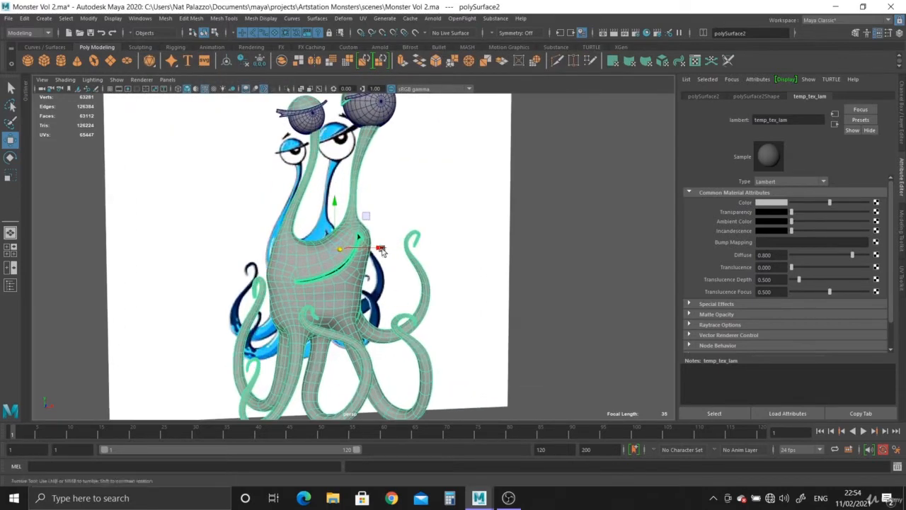
pyautogui.keyDown('alt'); pyautogui.moveTo(381, 252); pyautogui.dragTo(366, 281); pyautogui.keyUp('alt')
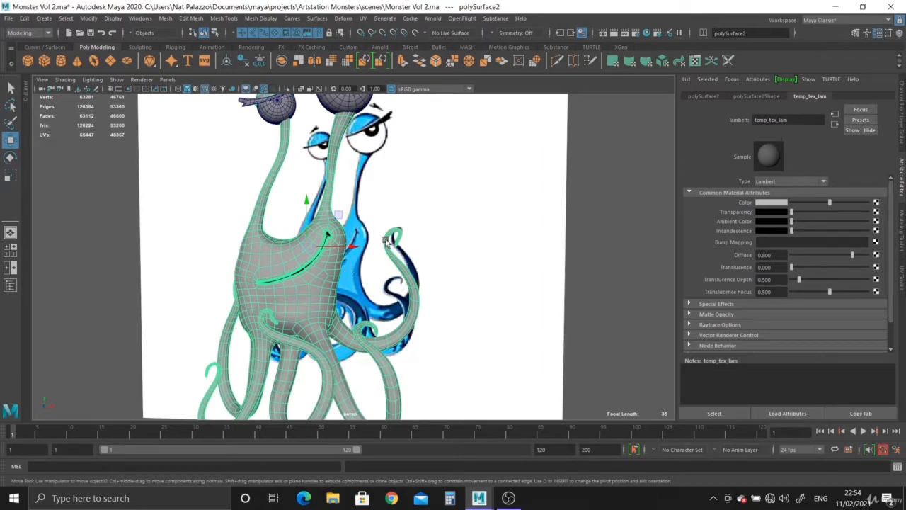
# Step: Switch to the Rendering menu set and open the 3D Paint Tool's settings for the combined body mesh
pyautogui.keyDown('alt'); pyautogui.moveTo(409, 273); pyautogui.dragTo(365, 263); pyautogui.keyUp('alt')
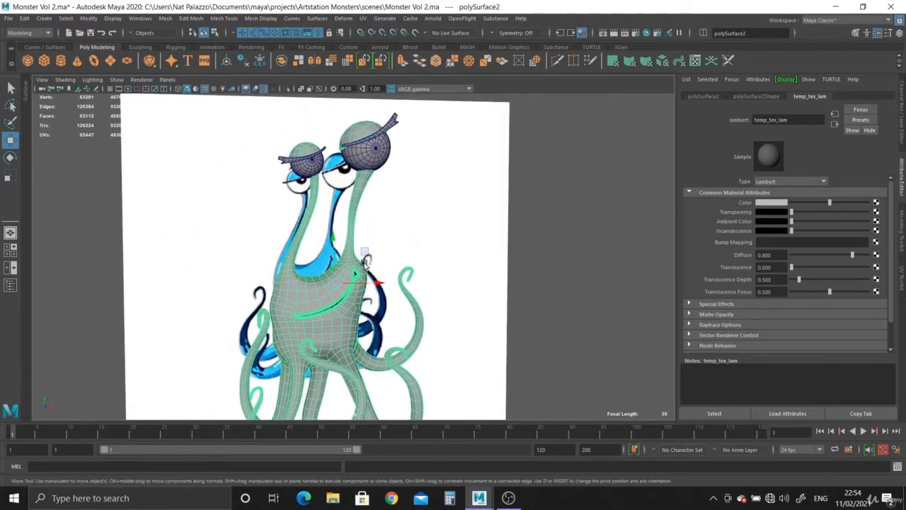
pyautogui.scroll(2, 365, 263)
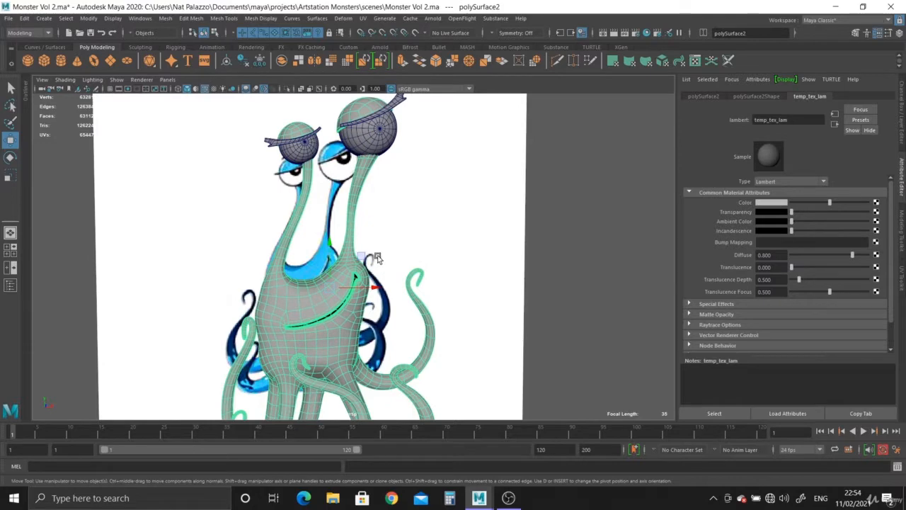
pyautogui.scroll(-2, 390, 254)
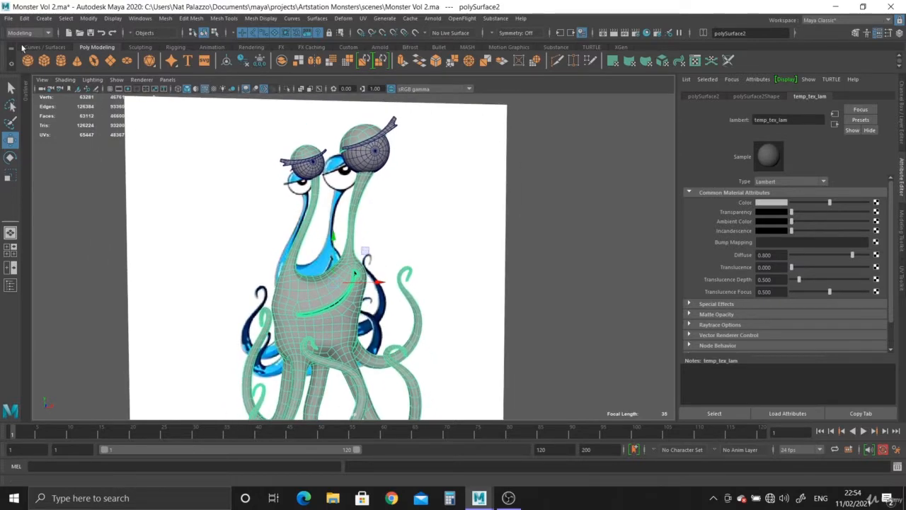
pyautogui.click(28, 33)
pyautogui.click(28, 81)
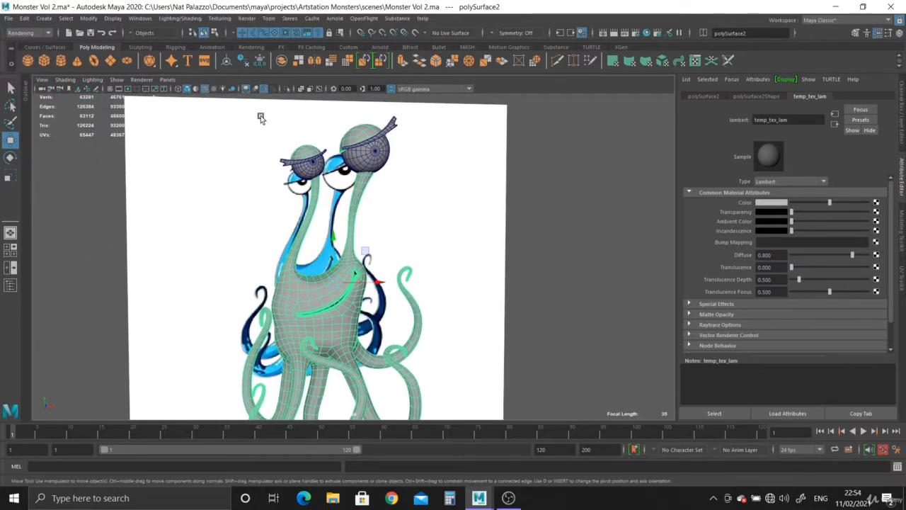
pyautogui.click(219, 18)
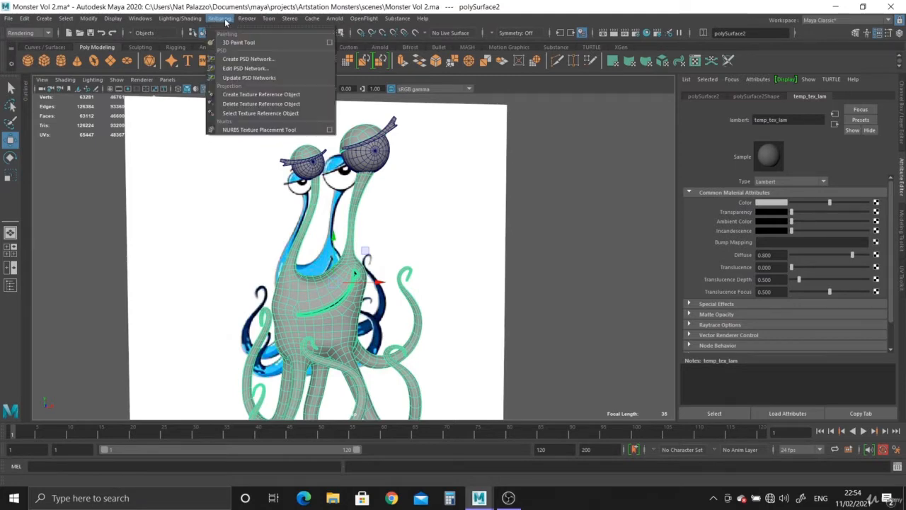
pyautogui.click(329, 43)
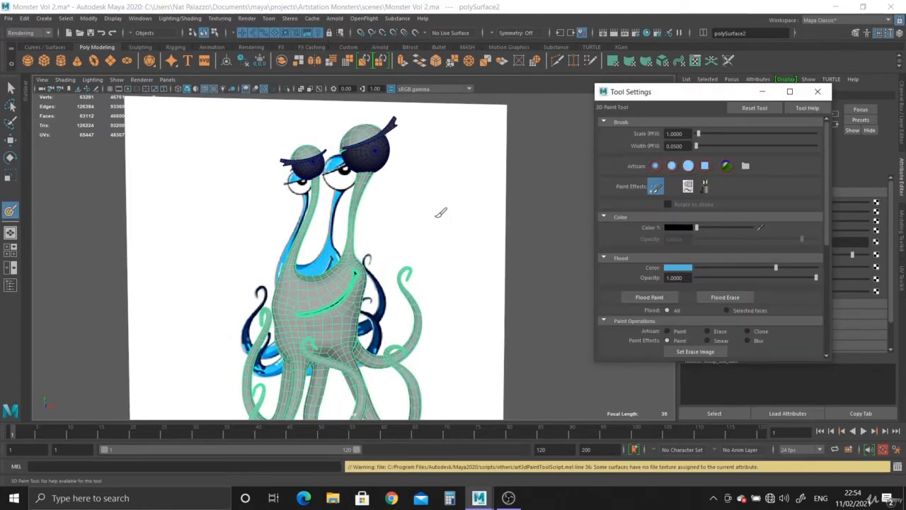
# Step: Try to enlarge the 3D Paint brush over the body by raising its scale to about 424.6
pyautogui.scroll(3, 372, 248)
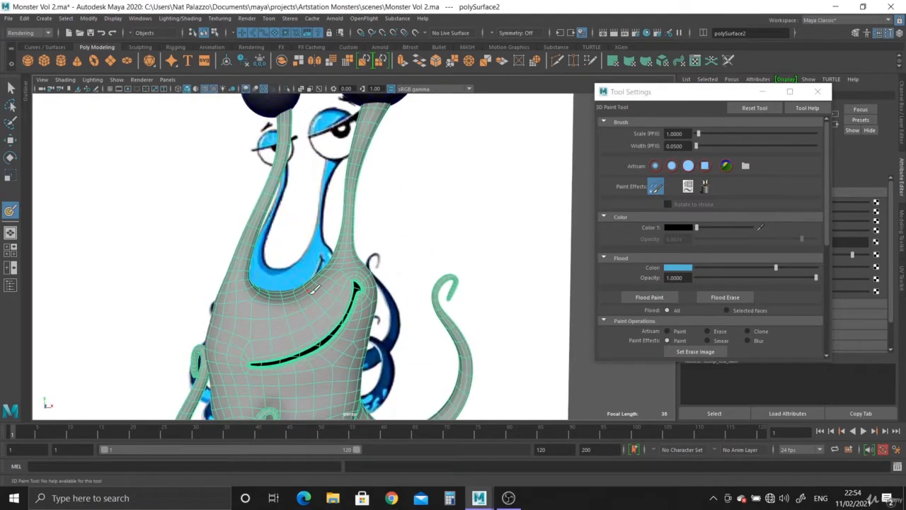
pyautogui.moveTo(317, 308)
pyautogui.keyDown('alt'); pyautogui.mouseDown()
pyautogui.moveTo(313, 268)
pyautogui.moveTo(383, 275)
pyautogui.mouseUp(); pyautogui.keyUp('alt')
pyautogui.scroll(1, 318, 275)
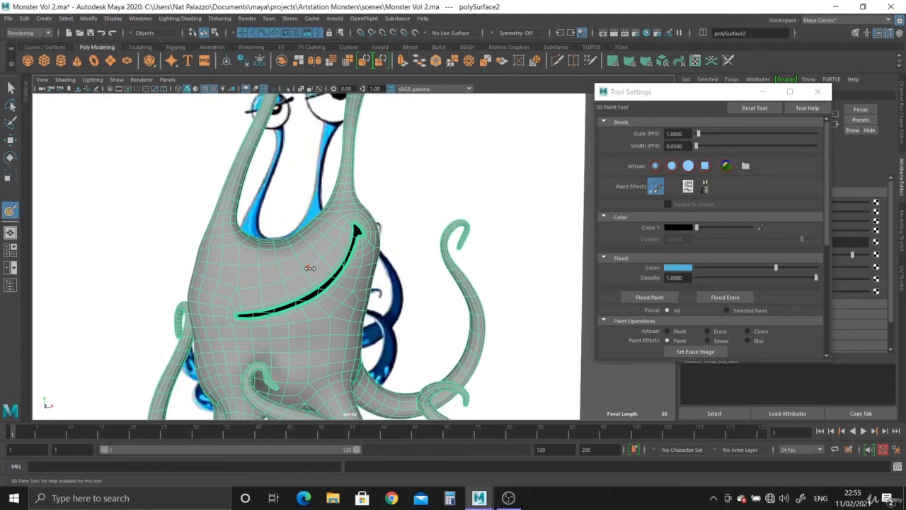
pyautogui.press('b')
pyautogui.press('b')
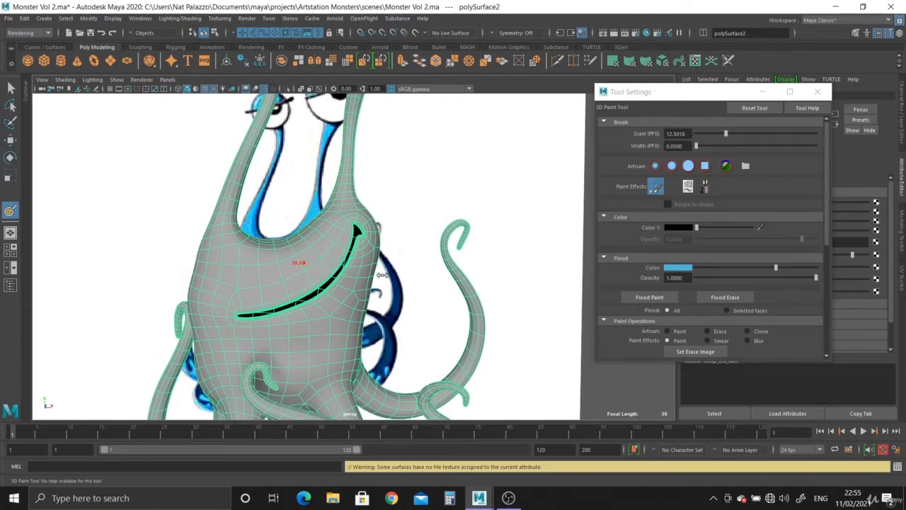
pyautogui.moveTo(321, 271)
pyautogui.mouseDown()
pyautogui.moveTo(313, 261)
pyautogui.moveTo(179, 265)
pyautogui.mouseUp()
pyautogui.press('b')
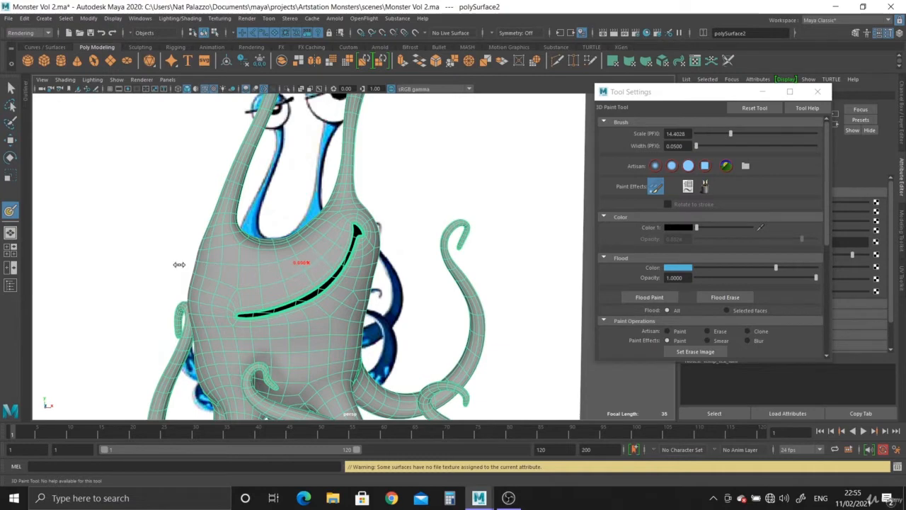
pyautogui.moveTo(658, 317); pyautogui.dragTo(657, 317)
pyautogui.moveTo(389, 289); pyautogui.dragTo(390, 289)
pyautogui.moveTo(757, 134); pyautogui.dragTo(733, 133)
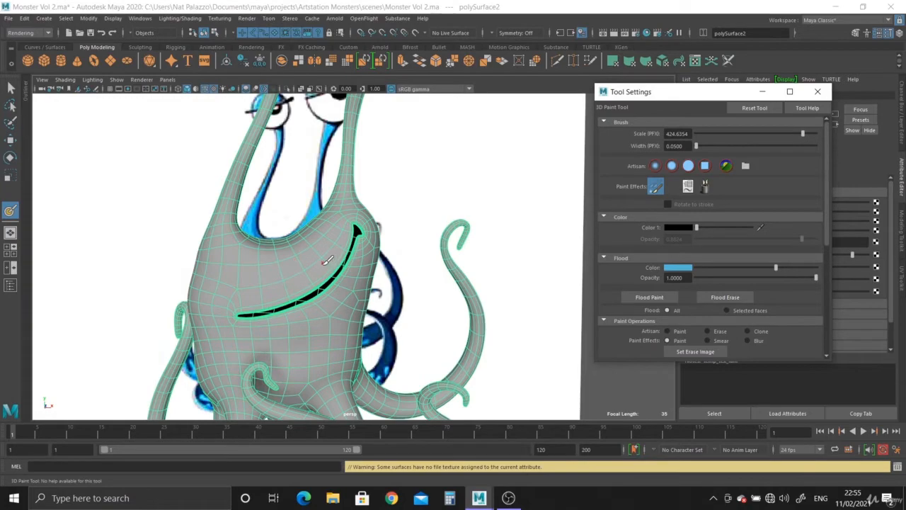
# Step: Set the 3D Paint brush width to about 1.98
pyautogui.keyDown('alt'); pyautogui.moveTo(326, 260); pyautogui.dragTo(313, 342, button='right'); pyautogui.keyUp('alt')
pyautogui.keyDown('alt'); pyautogui.moveTo(239, 278); pyautogui.dragTo(229, 255, button='right'); pyautogui.keyUp('alt')
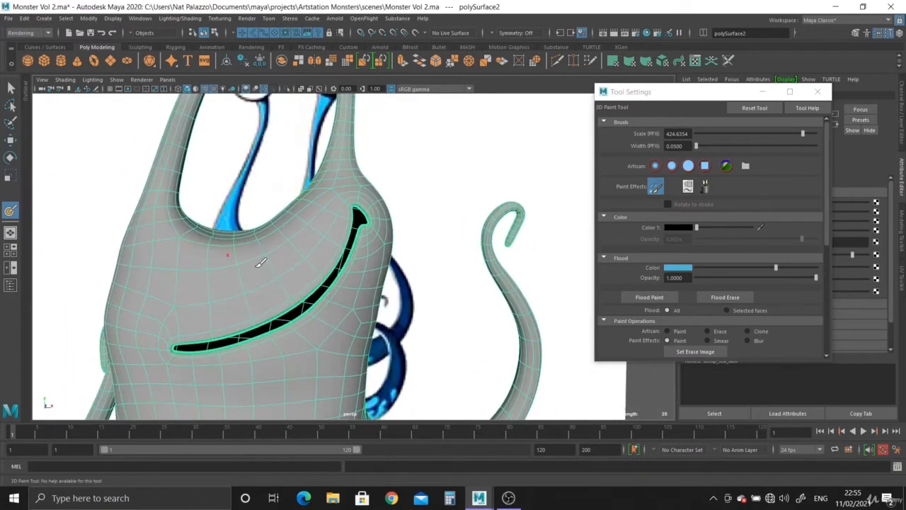
pyautogui.keyDown('alt'); pyautogui.moveTo(280, 260); pyautogui.dragTo(229, 266); pyautogui.keyUp('alt')
pyautogui.keyDown('alt'); pyautogui.moveTo(229, 267); pyautogui.dragTo(338, 265, button='middle'); pyautogui.keyUp('alt')
pyautogui.keyDown('alt'); pyautogui.moveTo(337, 265); pyautogui.dragTo(377, 281, button='right'); pyautogui.keyUp('alt')
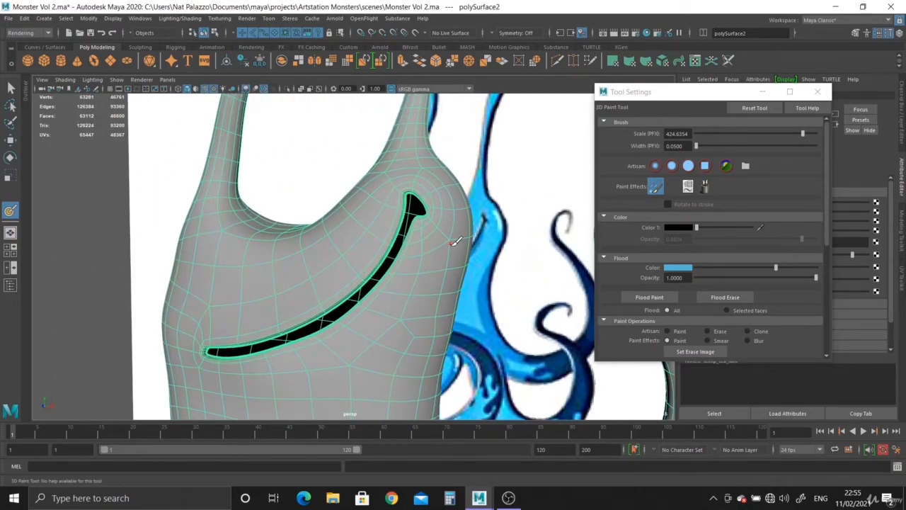
pyautogui.moveTo(693, 147); pyautogui.dragTo(707, 147)
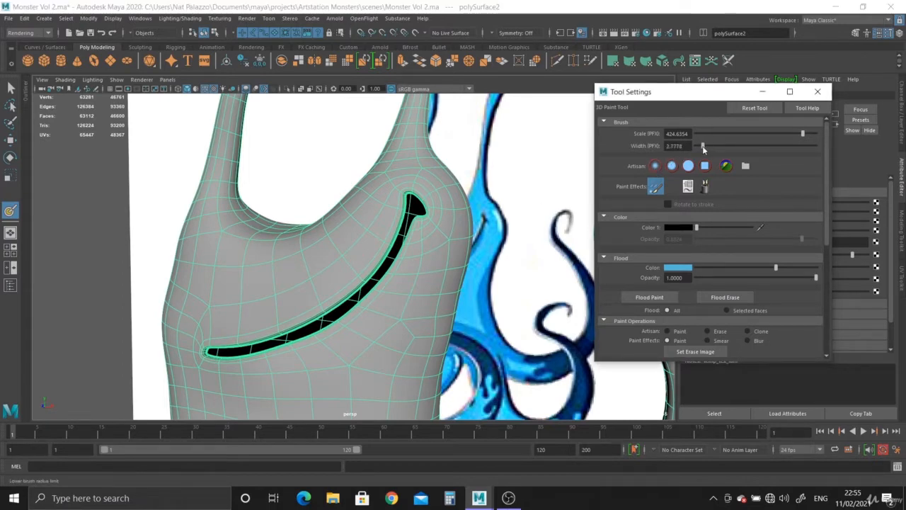
pyautogui.click(700, 146)
# Step: Try to set the 3D Paint brush scale to 2000 and check the brush on the body
pyautogui.moveTo(745, 135)
pyautogui.mouseDown()
pyautogui.moveTo(727, 136)
pyautogui.moveTo(758, 134)
pyautogui.mouseUp()
pyautogui.keyDown('alt'); pyautogui.moveTo(304, 263); pyautogui.dragTo(314, 275); pyautogui.keyUp('alt')
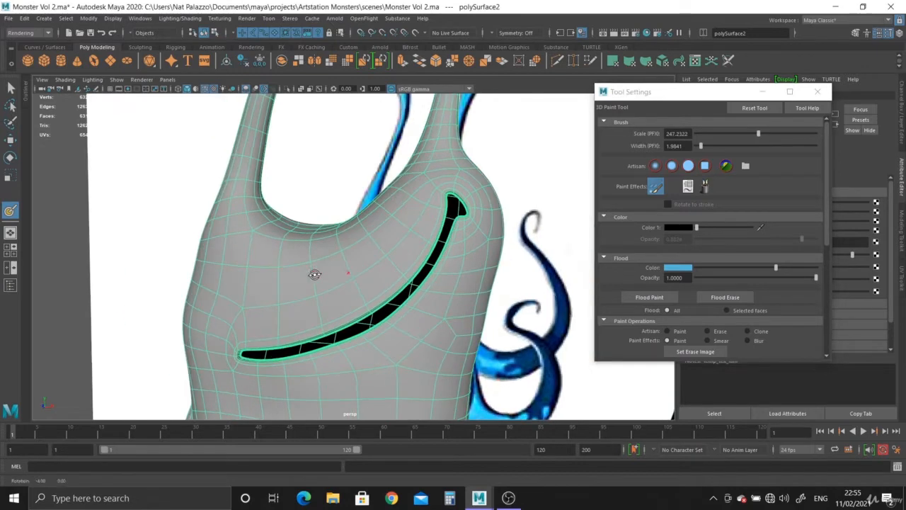
pyautogui.click(798, 134)
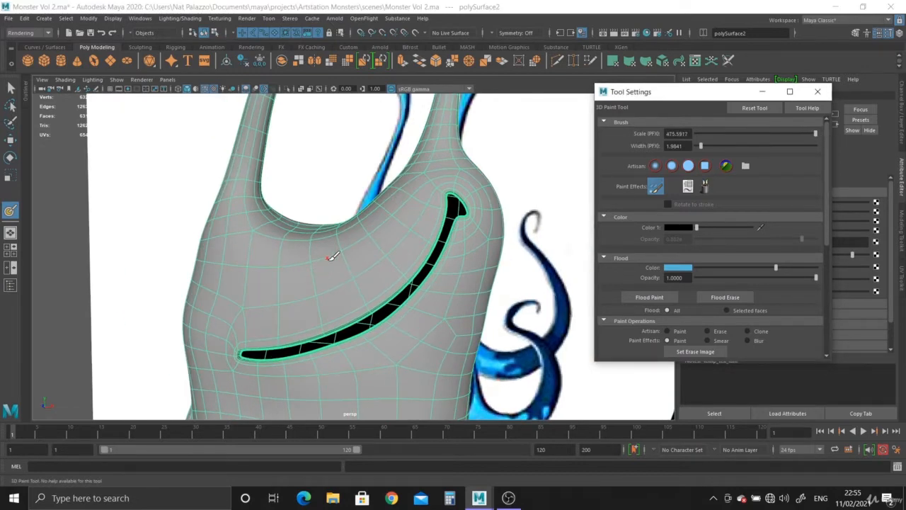
pyautogui.doubleClick(677, 134)
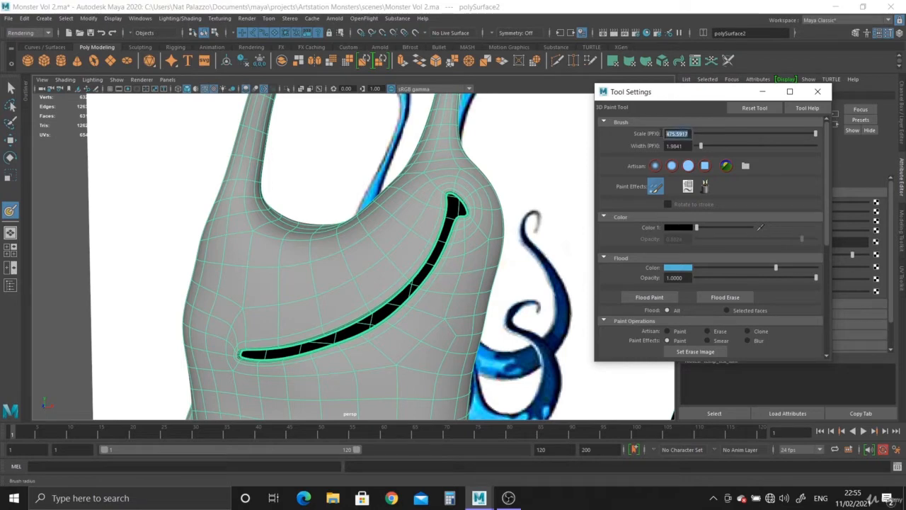
pyautogui.write('2000')
pyautogui.press('Return')
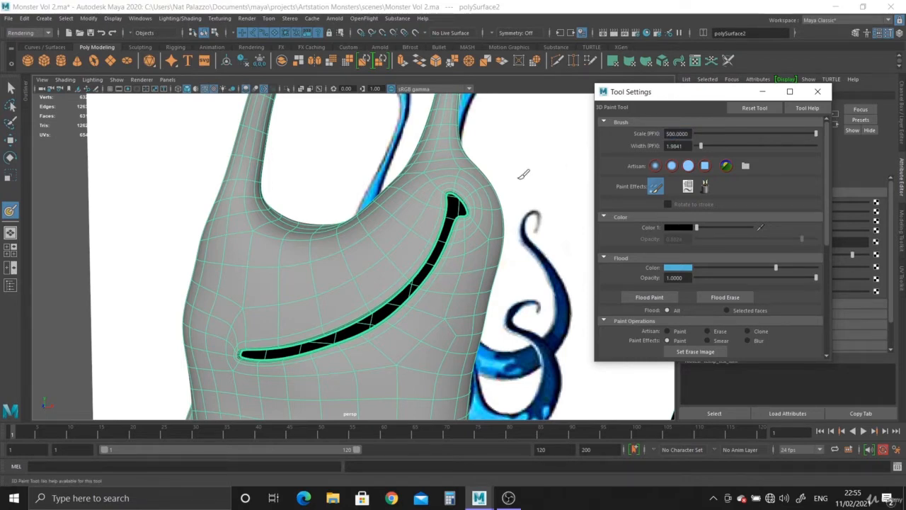
pyautogui.keyDown('alt'); pyautogui.moveTo(374, 225); pyautogui.dragTo(469, 360, button='right'); pyautogui.keyUp('alt')
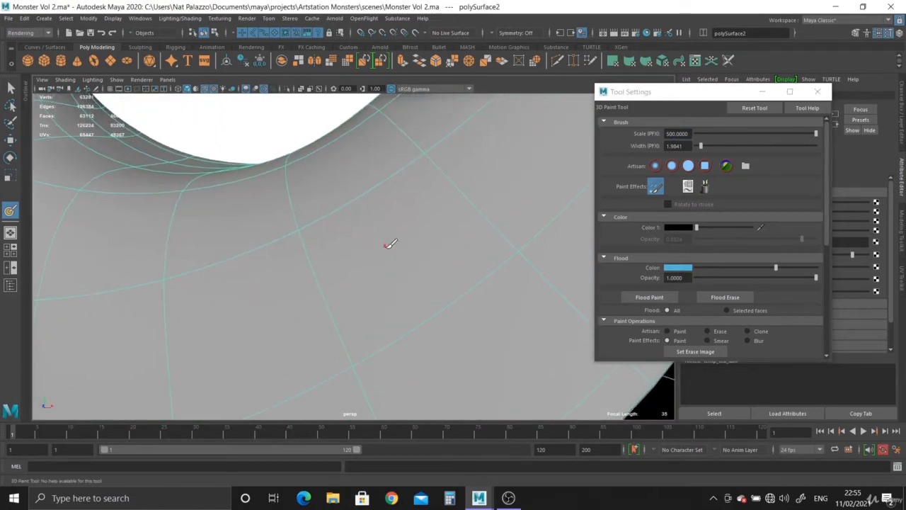
pyautogui.keyDown('alt'); pyautogui.moveTo(412, 286); pyautogui.dragTo(323, 284, button='right'); pyautogui.keyUp('alt')
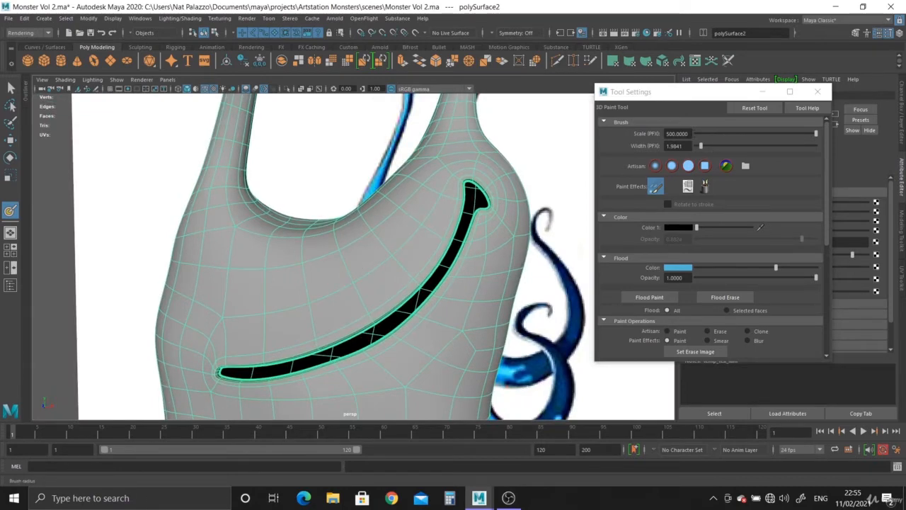
# Step: Reduce the 3D Paint brush scale to about 90.3
pyautogui.doubleClick(676, 133)
pyautogui.write('1')
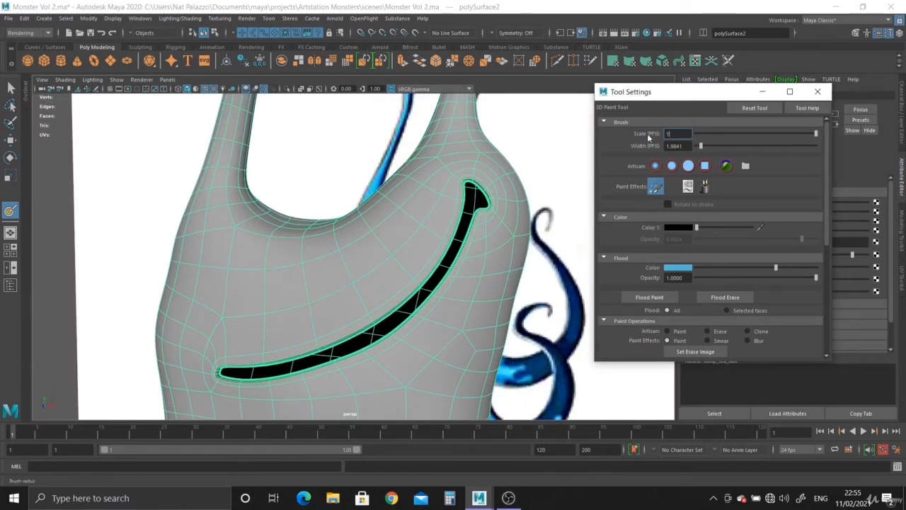
pyautogui.write('.000')
pyautogui.press('Return')
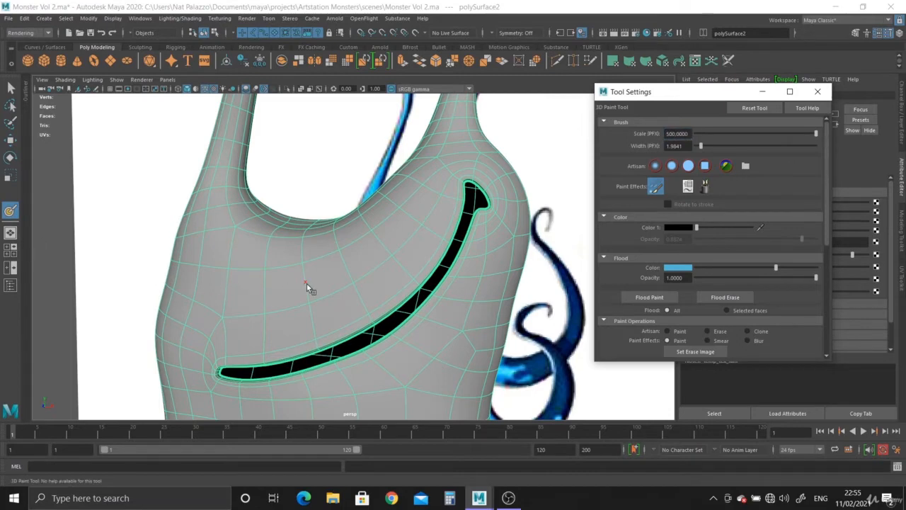
pyautogui.moveTo(761, 134); pyautogui.dragTo(714, 136)
pyautogui.keyDown('alt'); pyautogui.moveTo(445, 269); pyautogui.dragTo(193, 248, button='right'); pyautogui.keyUp('alt')
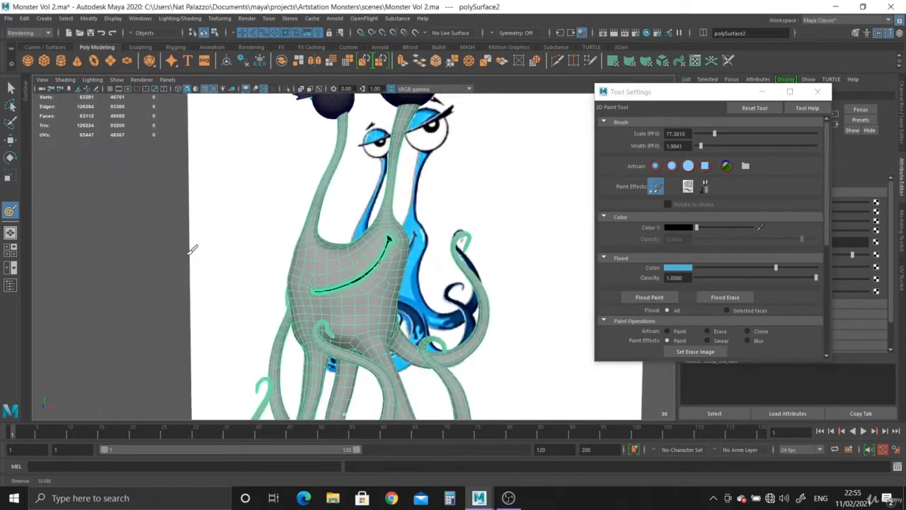
pyautogui.keyDown('alt'); pyautogui.moveTo(319, 264); pyautogui.dragTo(430, 280); pyautogui.keyUp('alt')
pyautogui.press('b')
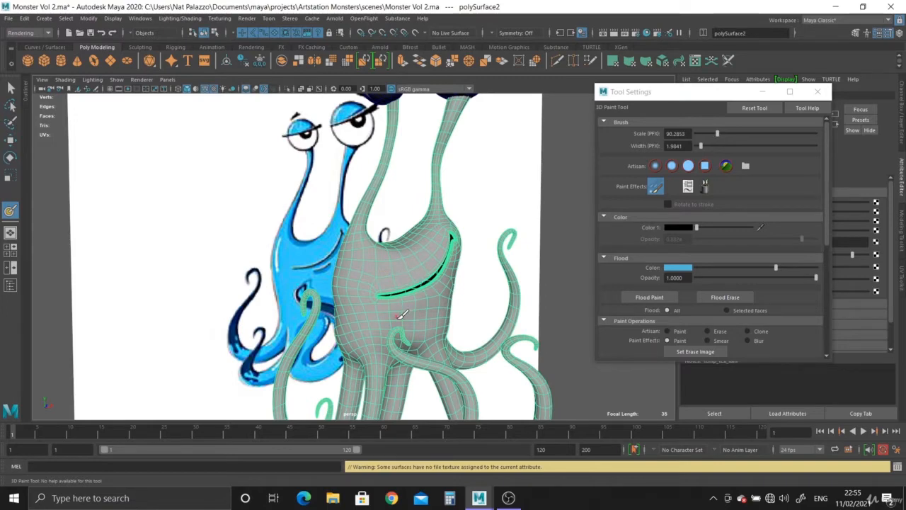
# Step: Examine the brush cursor on the body surface around the mouth at close range
pyautogui.keyDown('alt'); pyautogui.moveTo(404, 274); pyautogui.dragTo(349, 276); pyautogui.keyUp('alt')
pyautogui.scroll(5, 372, 297)
pyautogui.keyDown('alt'); pyautogui.moveTo(379, 330); pyautogui.dragTo(375, 259, button='middle'); pyautogui.keyUp('alt')
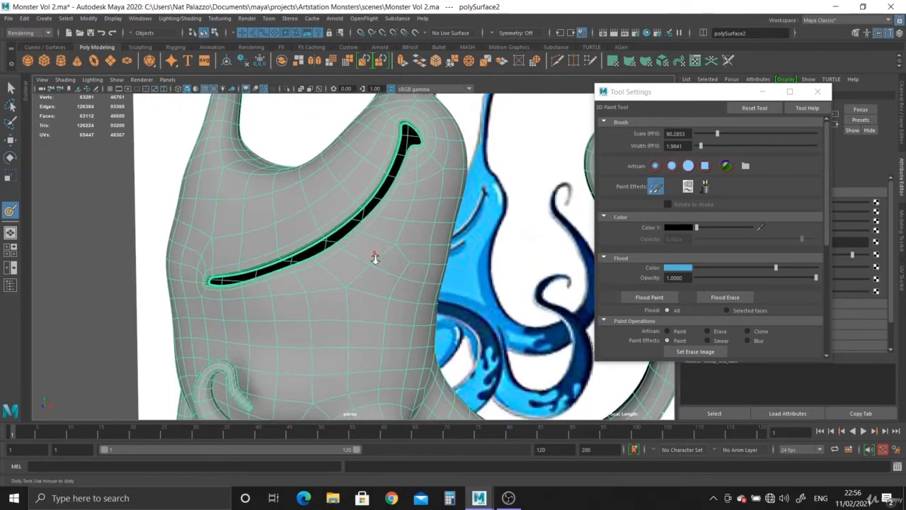
pyautogui.scroll(3, 374, 261)
pyautogui.moveTo(378, 273)
pyautogui.keyDown('alt'); pyautogui.mouseDown()
pyautogui.moveTo(368, 278)
pyautogui.moveTo(388, 284)
pyautogui.mouseUp(); pyautogui.keyUp('alt')
pyautogui.scroll(4, 389, 284)
pyautogui.keyDown('alt'); pyautogui.moveTo(388, 283); pyautogui.dragTo(404, 316, button='middle'); pyautogui.keyUp('alt')
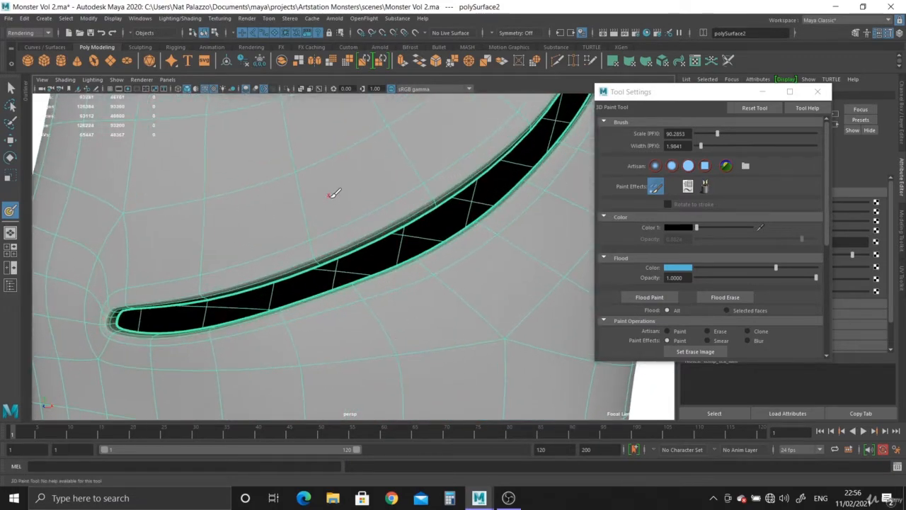
pyautogui.scroll(4, 333, 193)
pyautogui.scroll(-6, 286, 175)
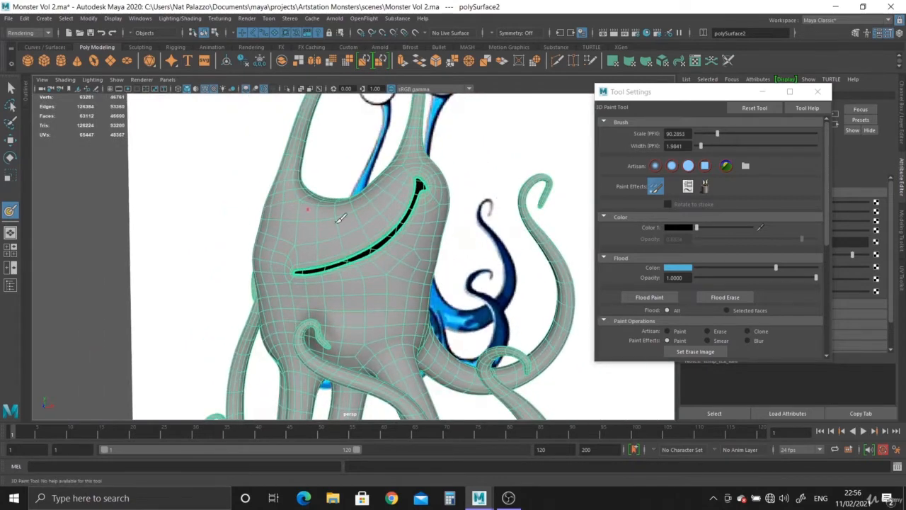
# Step: Assign a 1024 x 1024 JPEG file texture to the mesh's Color attribute for painting
pyautogui.scroll(-6, 764, 211)
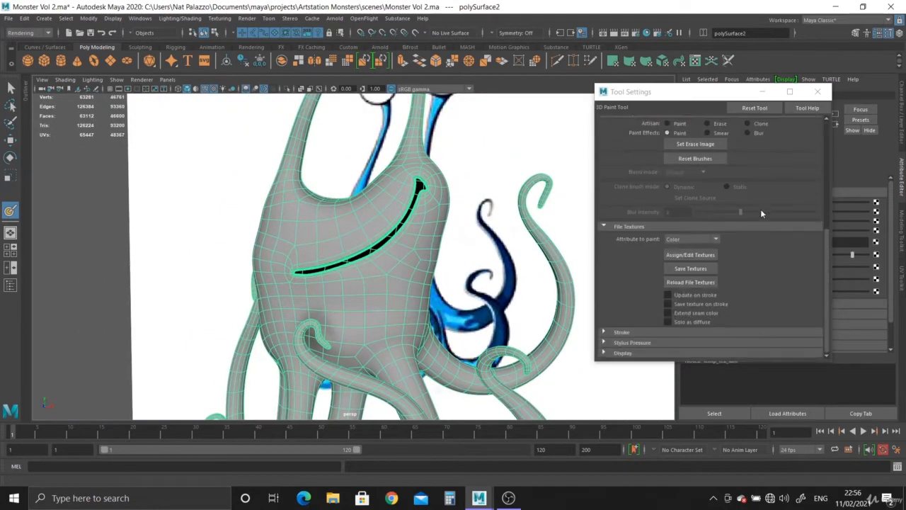
pyautogui.click(717, 242)
pyautogui.click(694, 267)
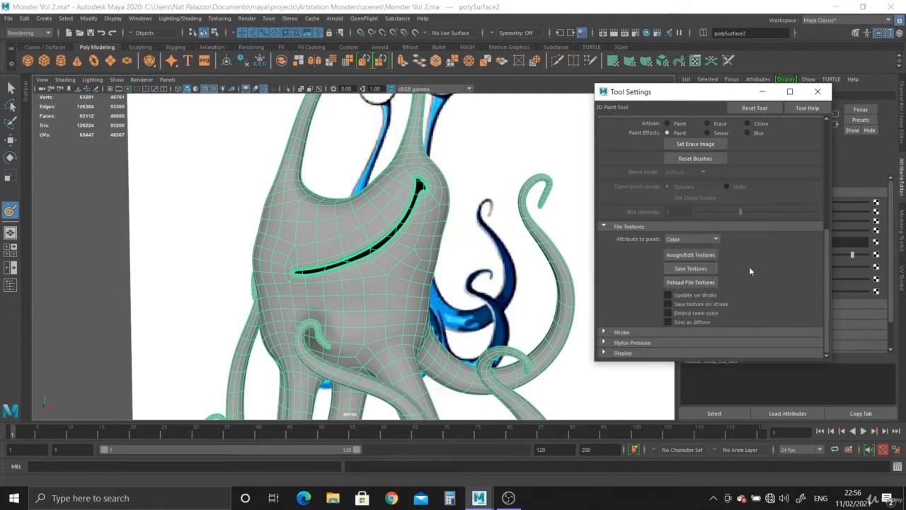
pyautogui.click(682, 257)
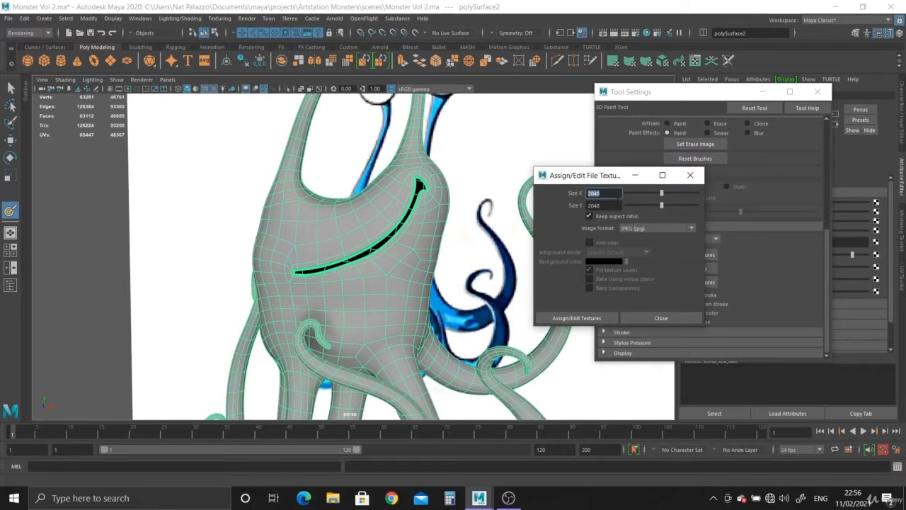
pyautogui.click(618, 200)
pyautogui.write('1024')
pyautogui.press('Return')
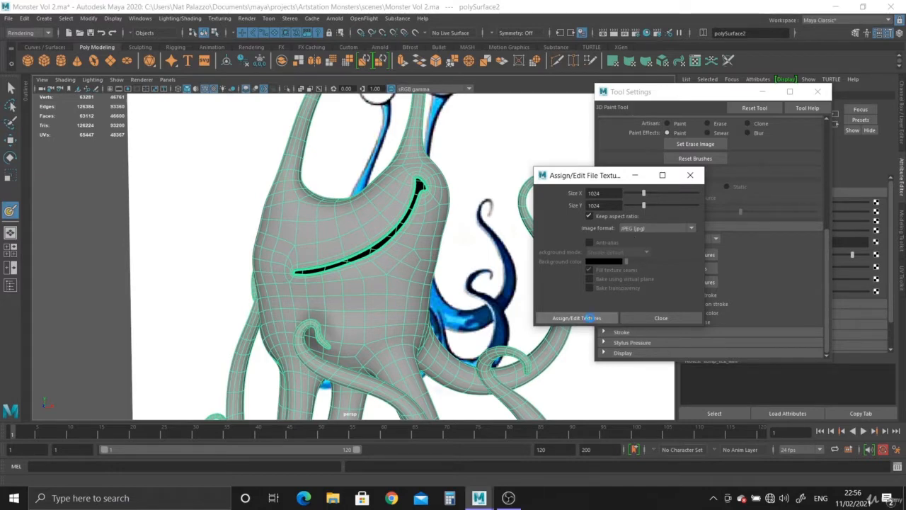
pyautogui.click(592, 319)
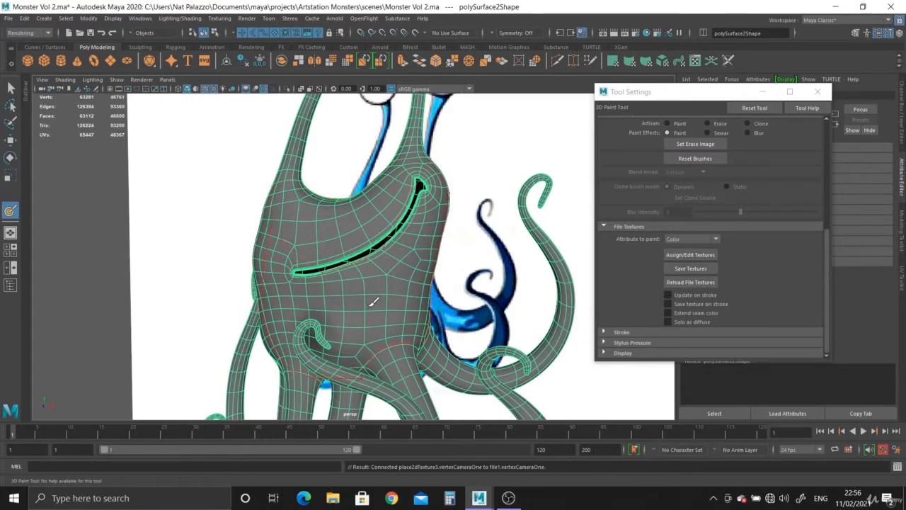
# Step: Shrink the 3D Paint brush by setting its scale to about 31.7
pyautogui.press('b')
pyautogui.moveTo(374, 288); pyautogui.dragTo(370, 288)
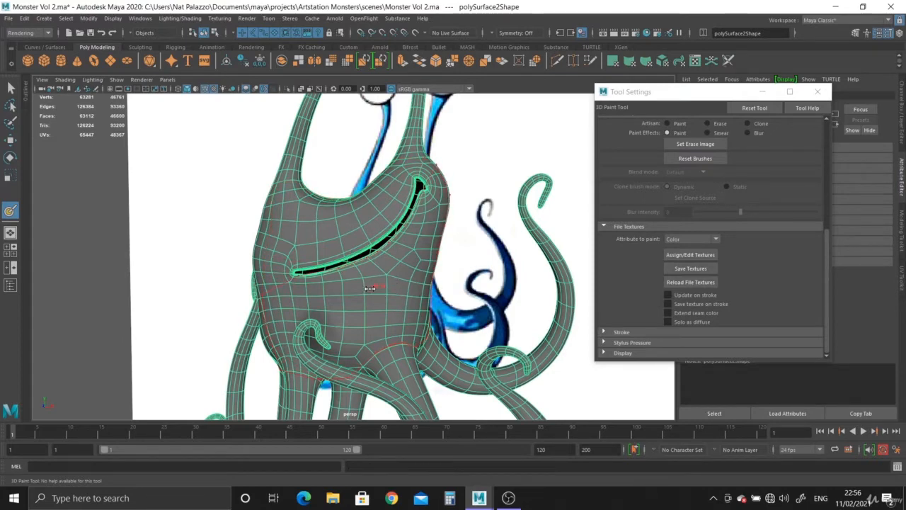
pyautogui.moveTo(270, 295); pyautogui.dragTo(166, 296)
pyautogui.moveTo(375, 303); pyautogui.dragTo(96, 306)
pyautogui.moveTo(361, 295); pyautogui.dragTo(214, 296)
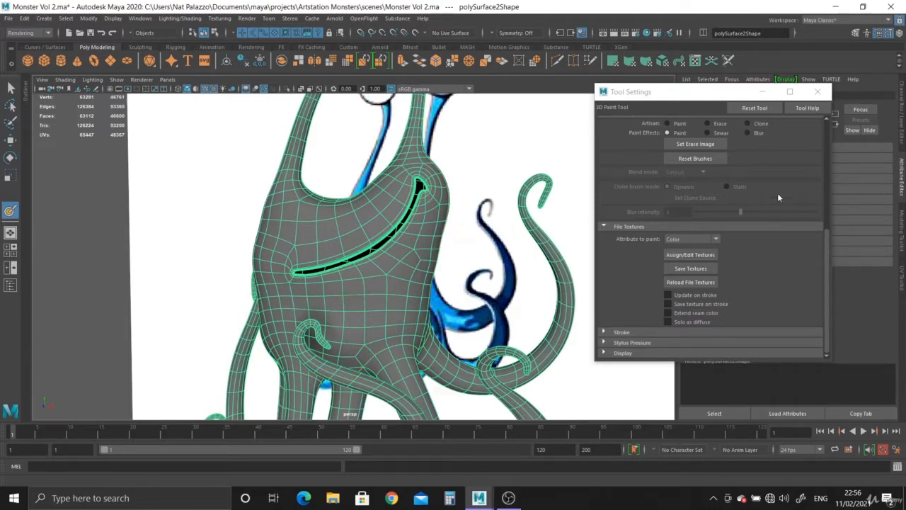
pyautogui.scroll(8, 775, 197)
pyautogui.moveTo(698, 133); pyautogui.dragTo(706, 135)
pyautogui.scroll(-5, 262, 242)
pyautogui.keyDown('alt'); pyautogui.moveTo(262, 242); pyautogui.dragTo(373, 314); pyautogui.keyUp('alt')
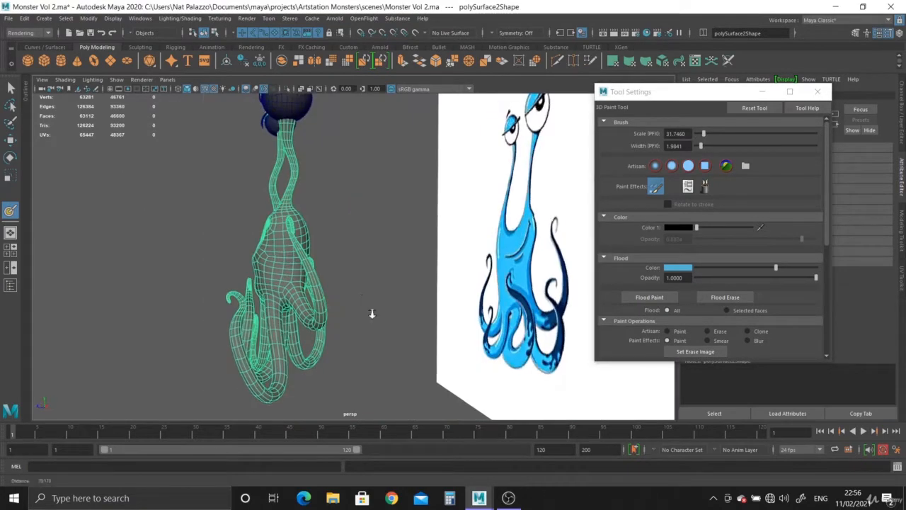
# Step: Set the Paint Effects brush width to about 1.59 and try a test stroke on the body above the mouth
pyautogui.scroll(3, 372, 313)
pyautogui.keyDown('alt'); pyautogui.moveTo(250, 303); pyautogui.dragTo(375, 307); pyautogui.keyUp('alt')
pyautogui.scroll(-2, 759, 275)
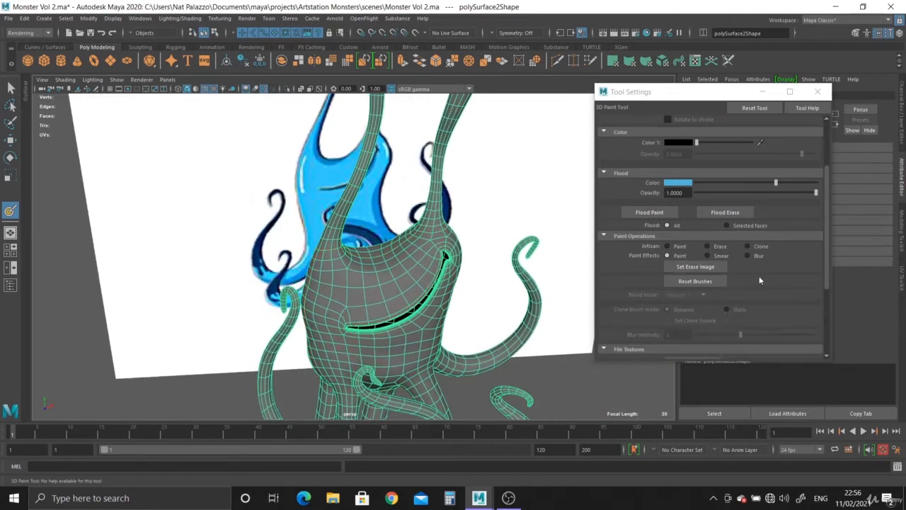
pyautogui.scroll(-2, 759, 275)
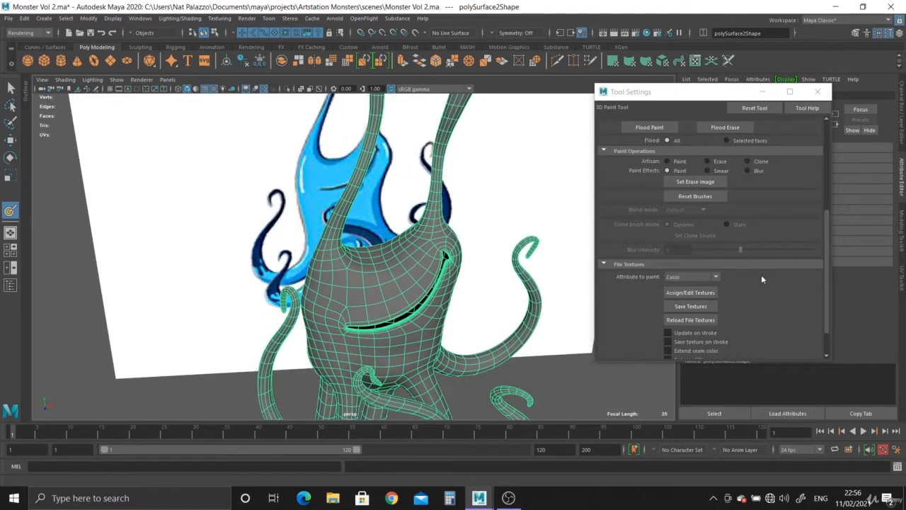
pyautogui.scroll(1, 762, 279)
pyautogui.scroll(2, 761, 274)
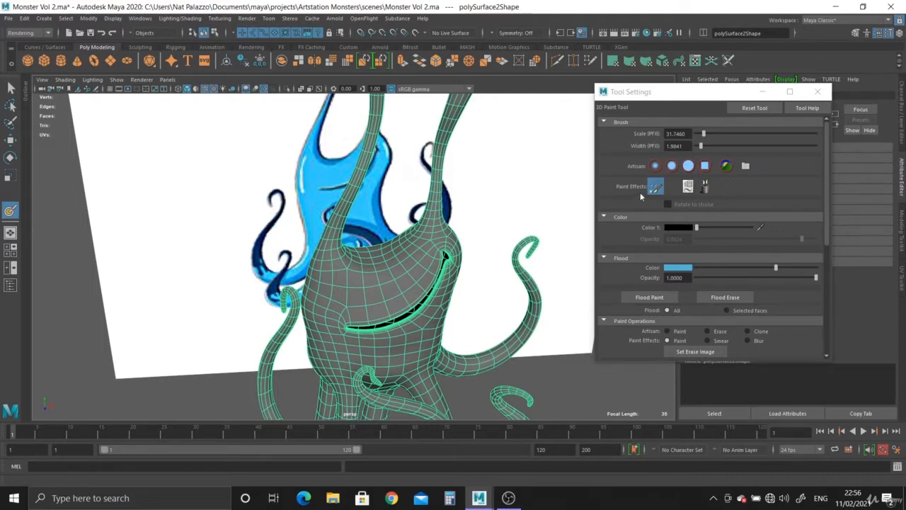
pyautogui.moveTo(700, 146)
pyautogui.mouseDown()
pyautogui.moveTo(725, 146)
pyautogui.moveTo(696, 145)
pyautogui.mouseUp()
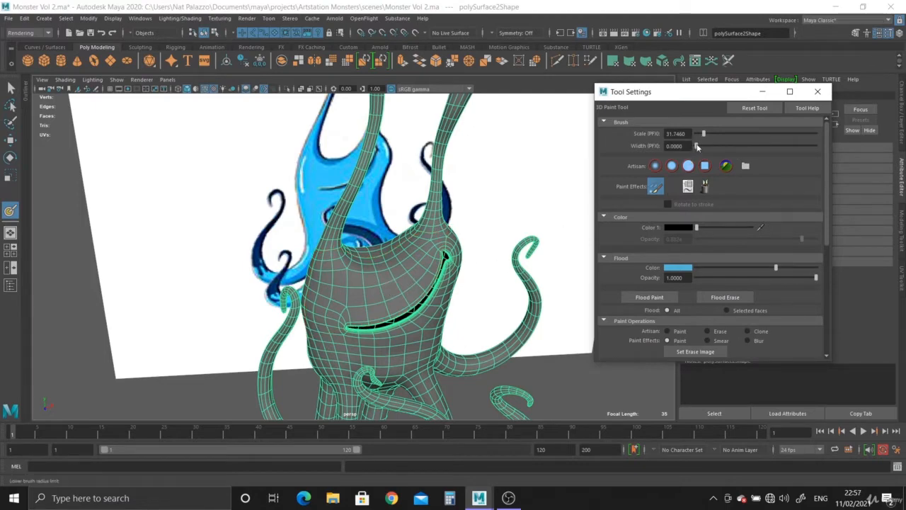
pyautogui.click(397, 284)
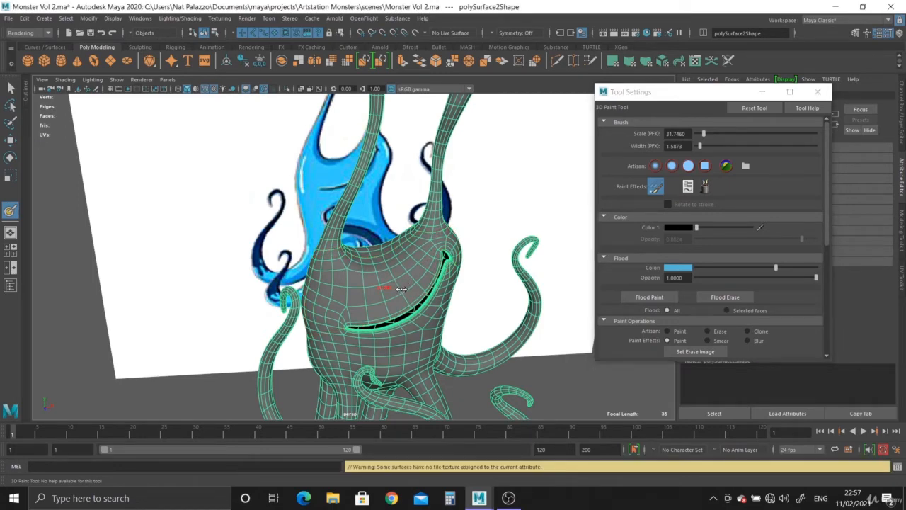
# Step: Set the file texture attribute to paint to Color
pyautogui.scroll(-5, 754, 303)
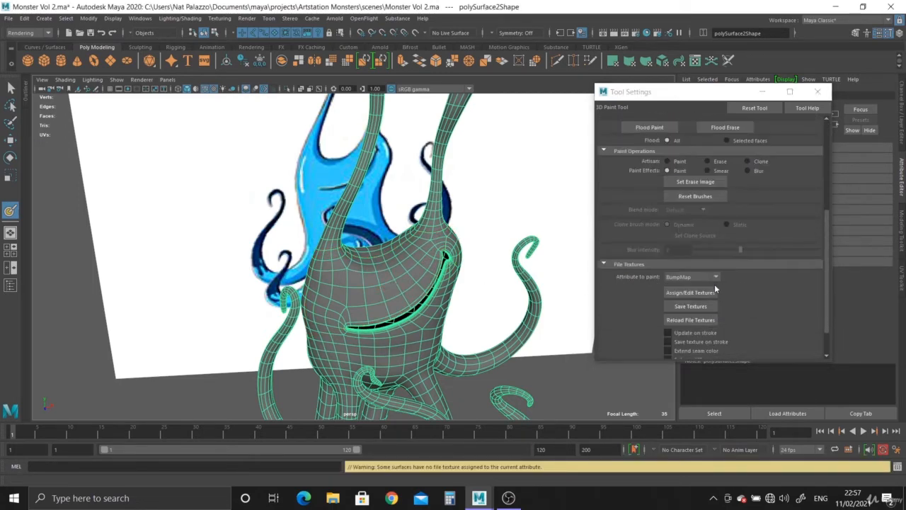
pyautogui.click(714, 278)
pyautogui.click(702, 303)
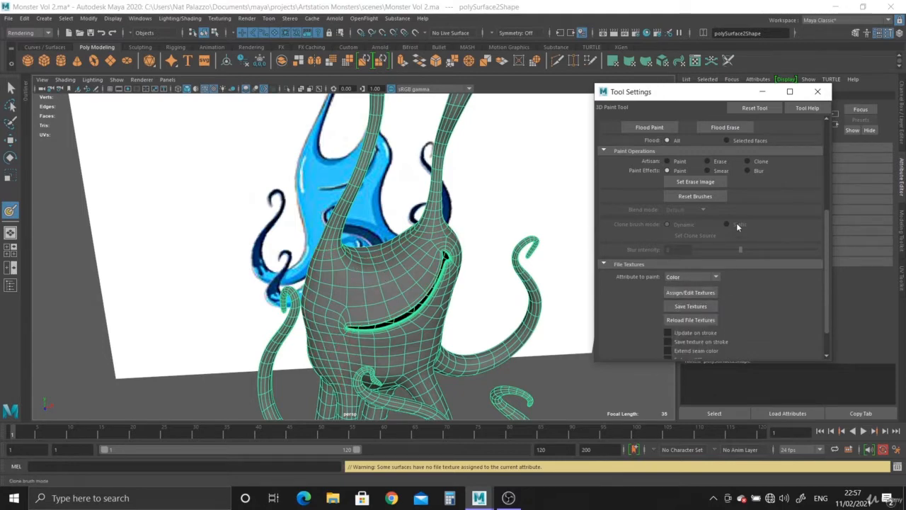
pyautogui.scroll(4, 736, 225)
pyautogui.scroll(1, 736, 226)
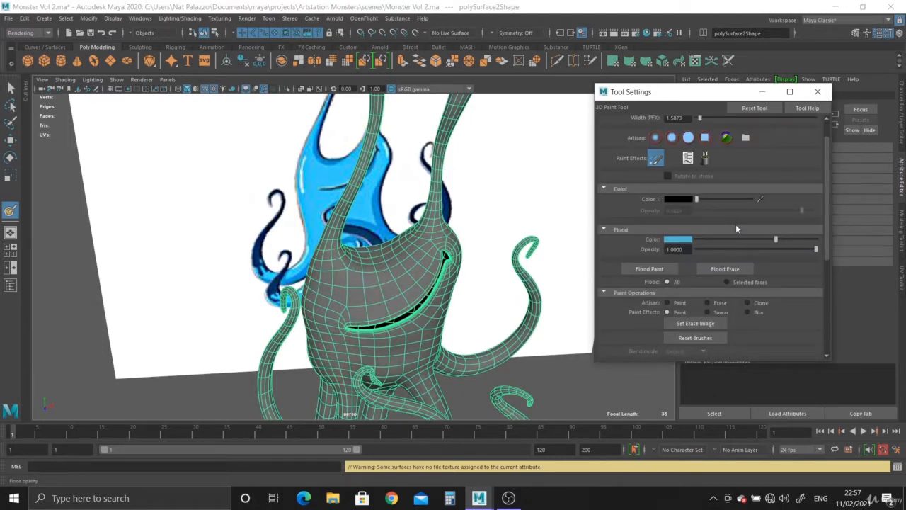
# Step: Sample the reference monster's light body blue as the flood color and flood the whole mesh with it
pyautogui.keyDown('alt'); pyautogui.moveTo(535, 272); pyautogui.dragTo(493, 272); pyautogui.keyUp('alt')
pyautogui.click(682, 242)
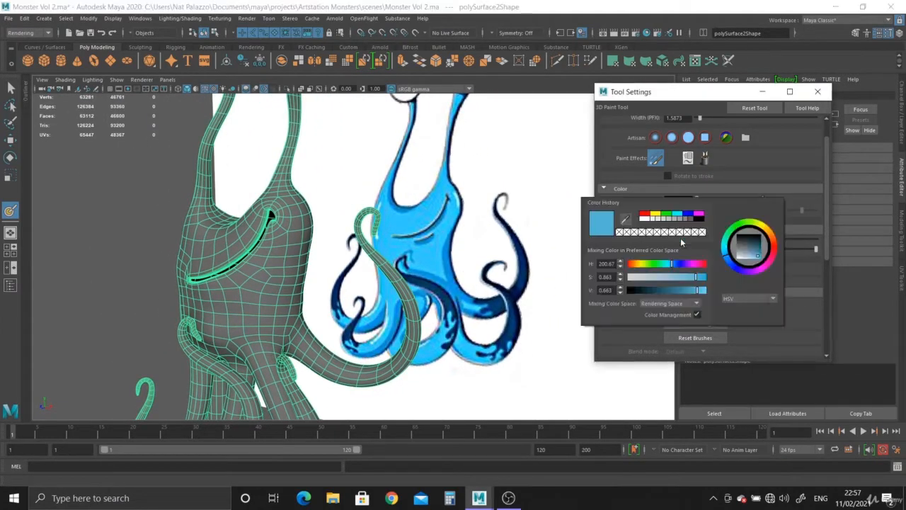
pyautogui.click(628, 221)
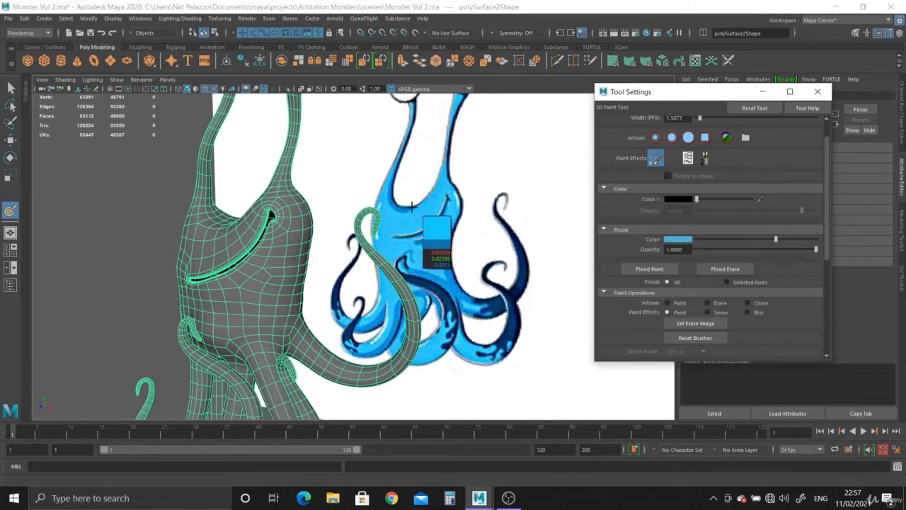
pyautogui.click(413, 218)
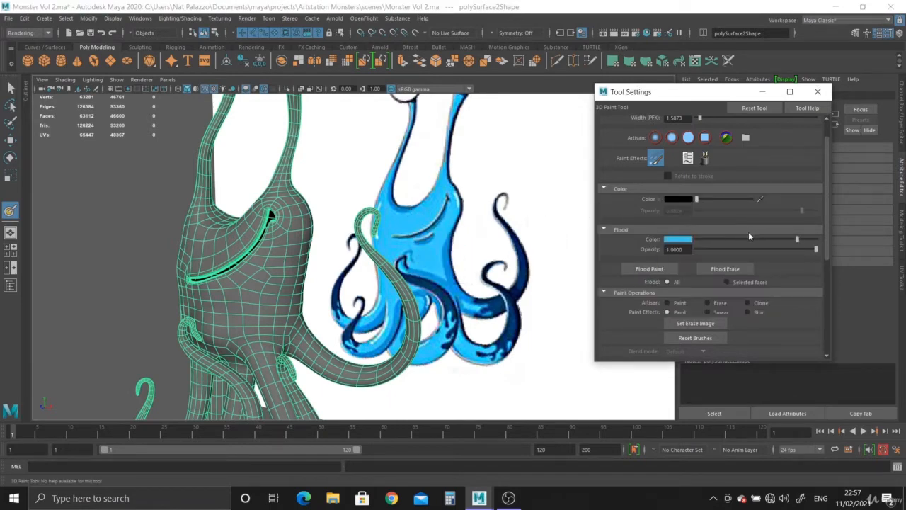
pyautogui.click(649, 269)
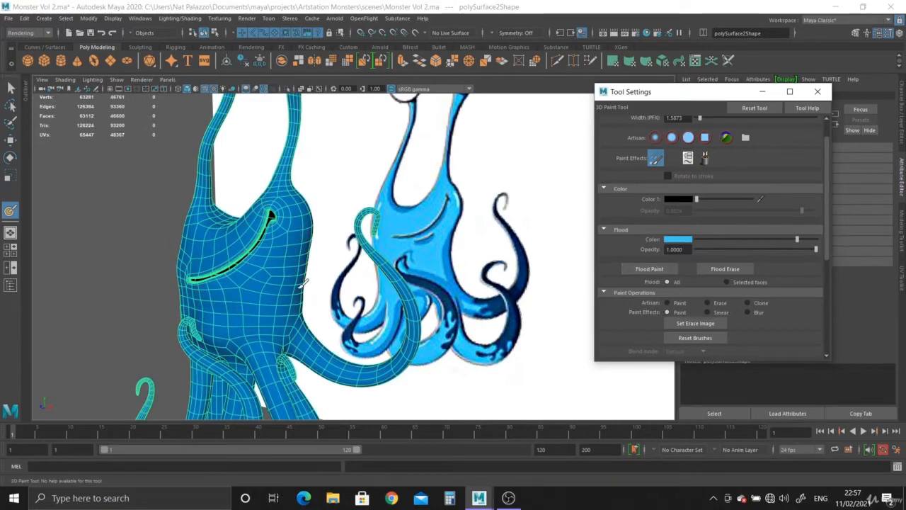
pyautogui.keyDown('alt'); pyautogui.moveTo(255, 303); pyautogui.dragTo(325, 309); pyautogui.keyUp('alt')
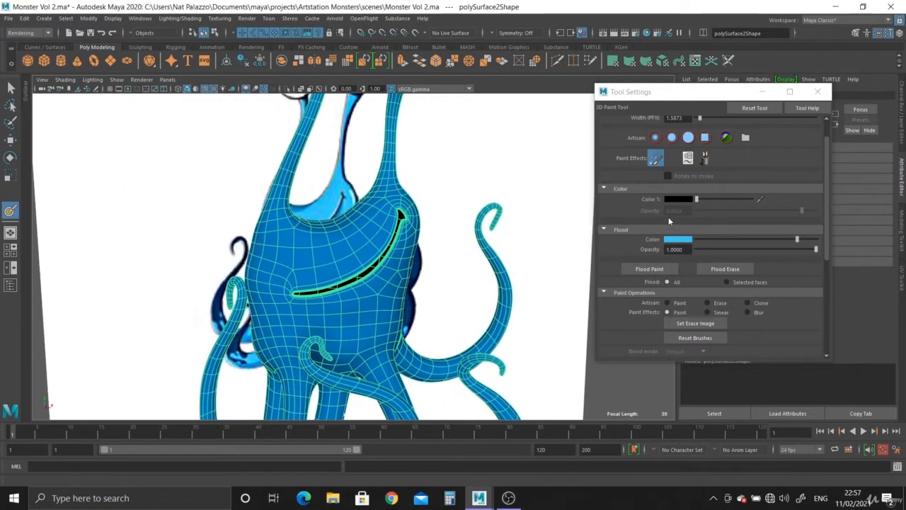
# Step: Sample the dark navy from the reference monster as the Paint Effects brush color
pyautogui.scroll(1, 697, 223)
pyautogui.keyDown('alt'); pyautogui.moveTo(507, 265); pyautogui.dragTo(453, 268); pyautogui.keyUp('alt')
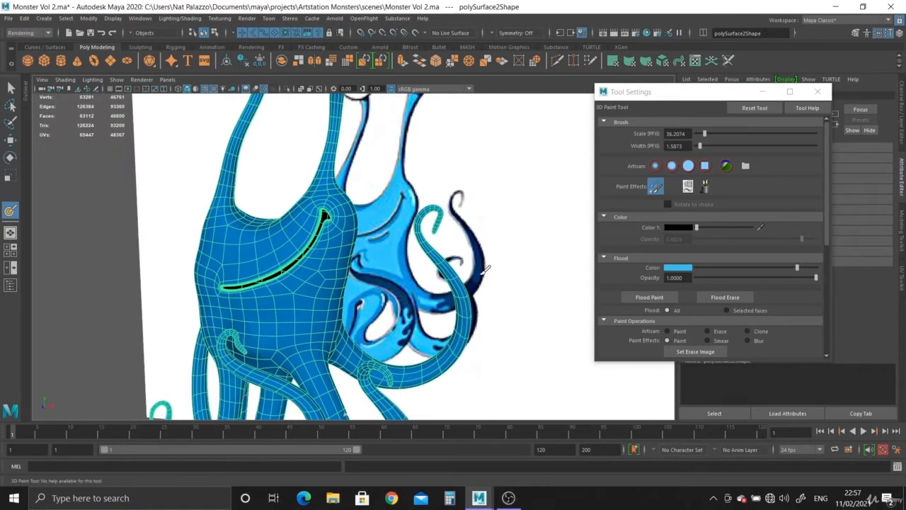
pyautogui.keyDown('alt'); pyautogui.moveTo(453, 268); pyautogui.dragTo(457, 205, button='middle'); pyautogui.keyUp('alt')
pyautogui.keyDown('alt'); pyautogui.moveTo(457, 205); pyautogui.dragTo(747, 221, button='right'); pyautogui.keyUp('alt')
pyautogui.click(681, 226)
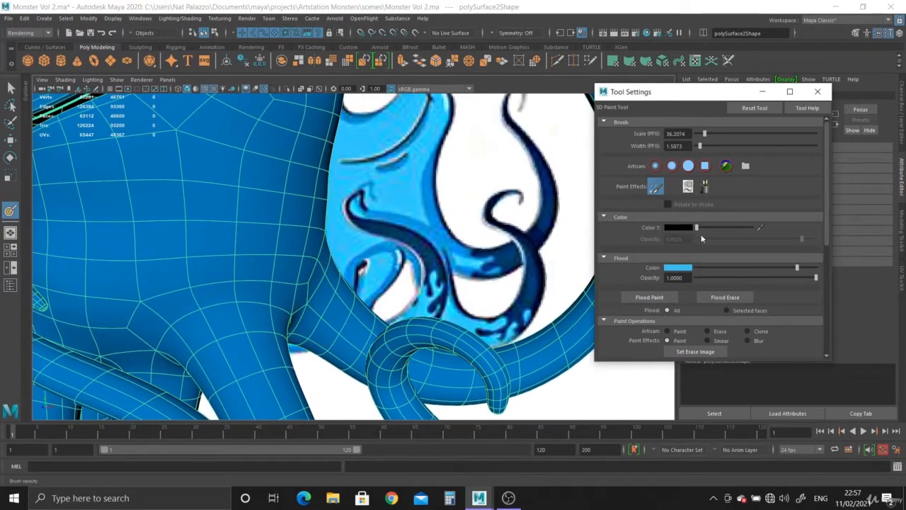
pyautogui.click(678, 226)
pyautogui.click(623, 206)
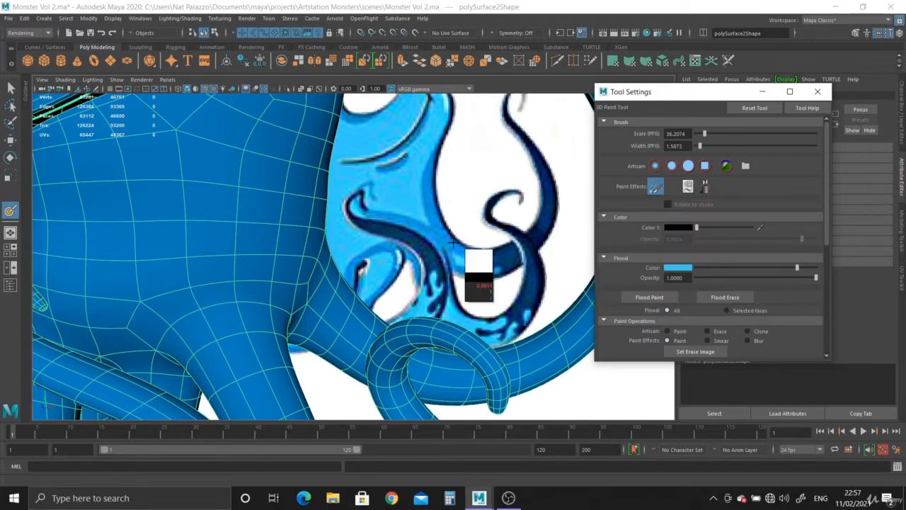
pyautogui.click(429, 245)
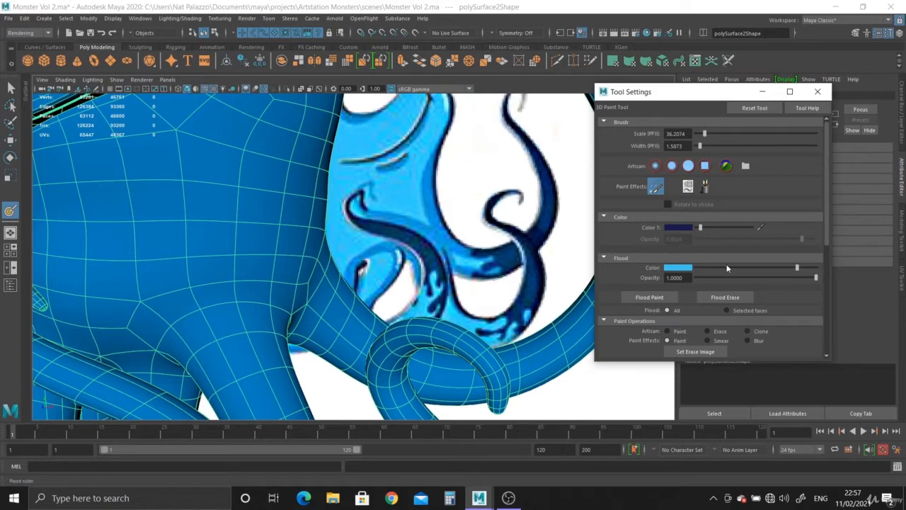
# Step: Compare the Artisan and Paint Effects brushes over the body and choose the Artisan Paint operation
pyautogui.scroll(-2, 727, 267)
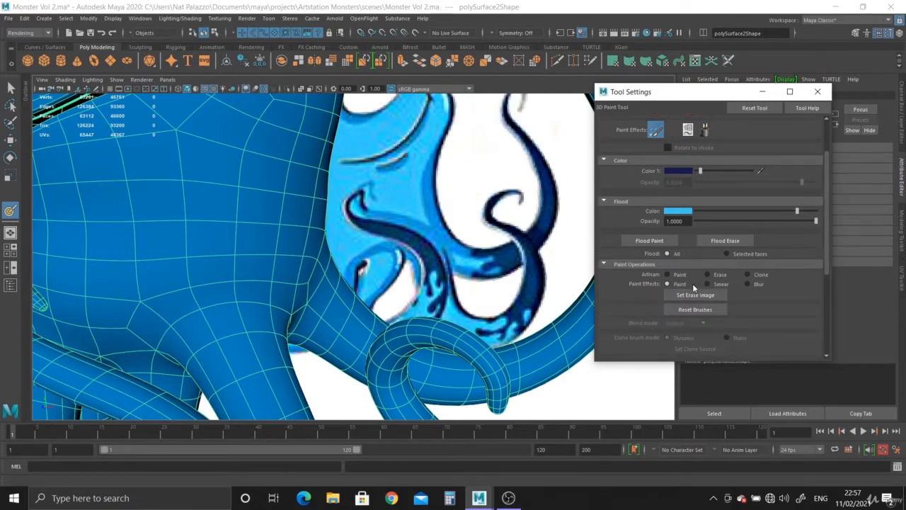
pyautogui.click(668, 274)
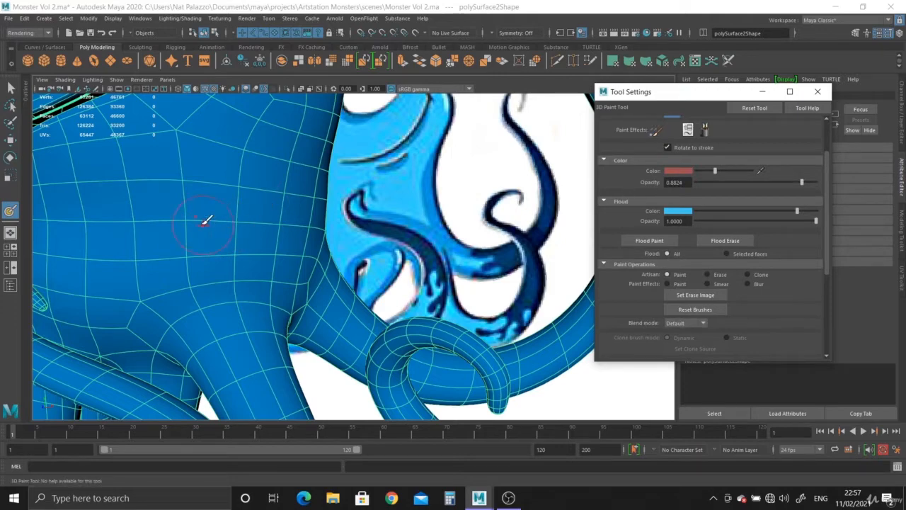
pyautogui.keyDown('alt'); pyautogui.moveTo(193, 221); pyautogui.dragTo(310, 221, button='middle'); pyautogui.keyUp('alt')
pyautogui.keyDown('alt'); pyautogui.moveTo(288, 191); pyautogui.dragTo(338, 235, button='right'); pyautogui.keyUp('alt')
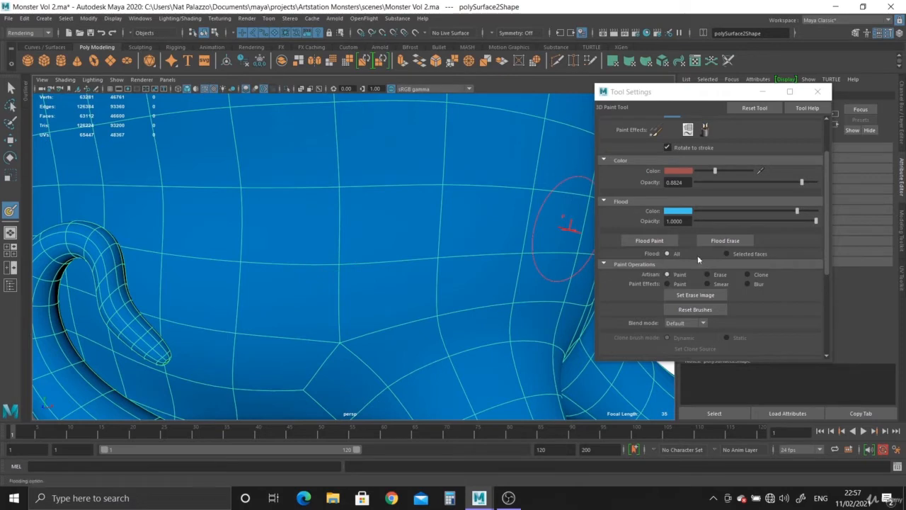
pyautogui.click(669, 283)
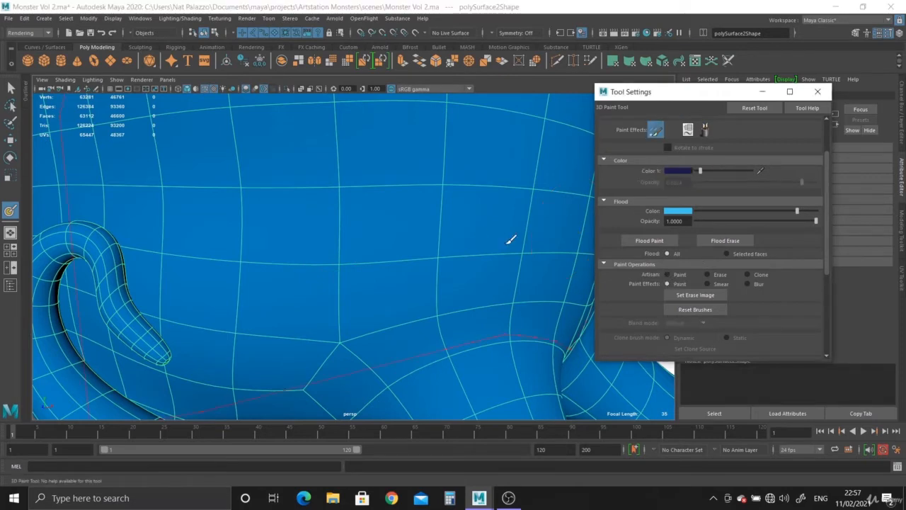
pyautogui.click(666, 274)
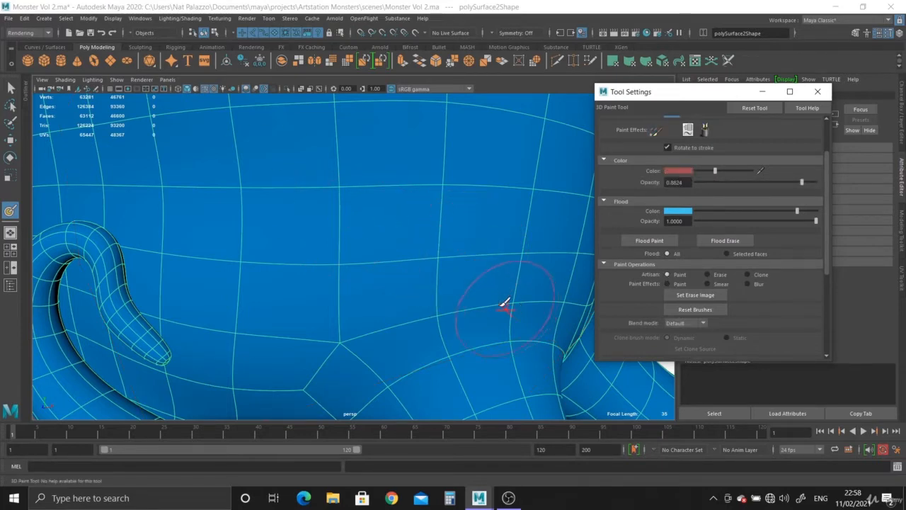
# Step: Sample the deeper shaded blue on the reference body as the flood color and flood the whole mesh with it
pyautogui.keyDown('alt'); pyautogui.moveTo(504, 303); pyautogui.dragTo(468, 333, button='right'); pyautogui.keyUp('alt')
pyautogui.moveTo(467, 333)
pyautogui.keyDown('alt'); pyautogui.mouseDown()
pyautogui.moveTo(438, 320)
pyautogui.moveTo(538, 297)
pyautogui.mouseUp(); pyautogui.keyUp('alt')
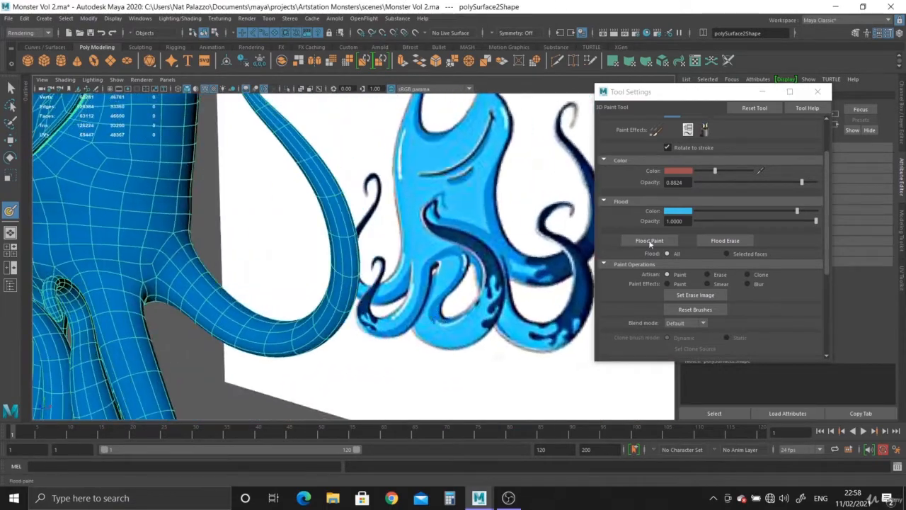
pyautogui.click(676, 211)
pyautogui.click(617, 198)
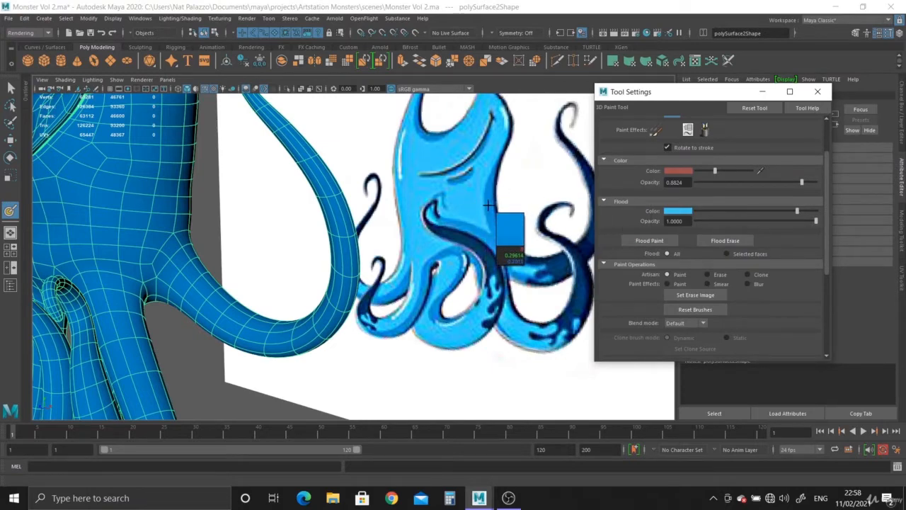
pyautogui.click(488, 205)
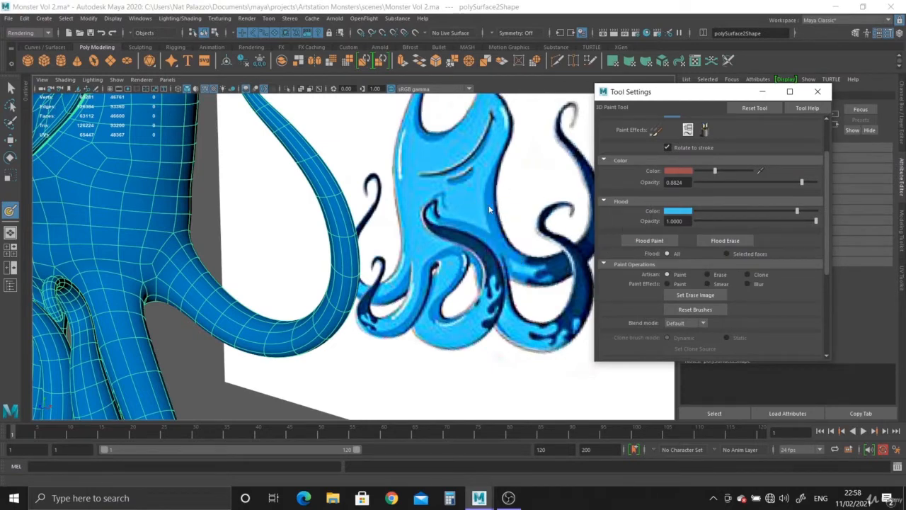
pyautogui.click(649, 241)
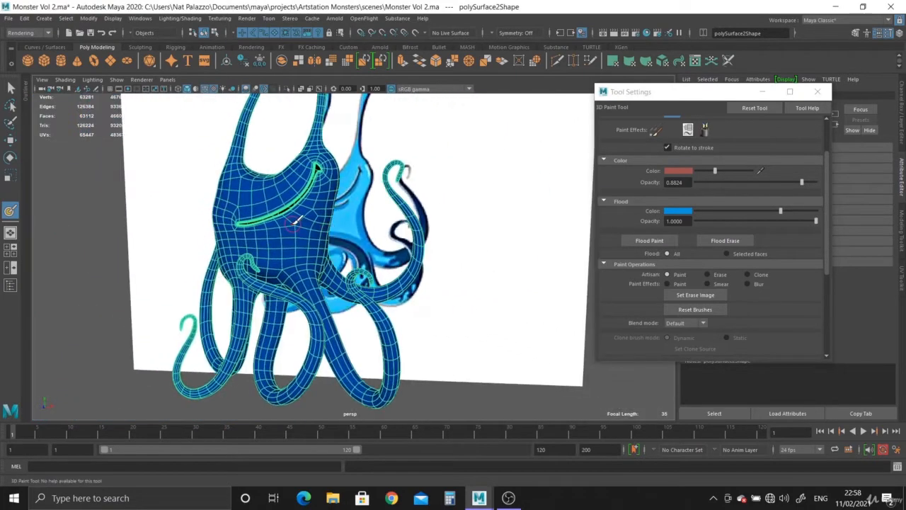
# Step: Sample the reference tentacle's dark navy as the Artisan brush color and set the brush opacity to 1
pyautogui.keyDown('alt'); pyautogui.moveTo(296, 220); pyautogui.dragTo(498, 266, button='right'); pyautogui.keyUp('alt')
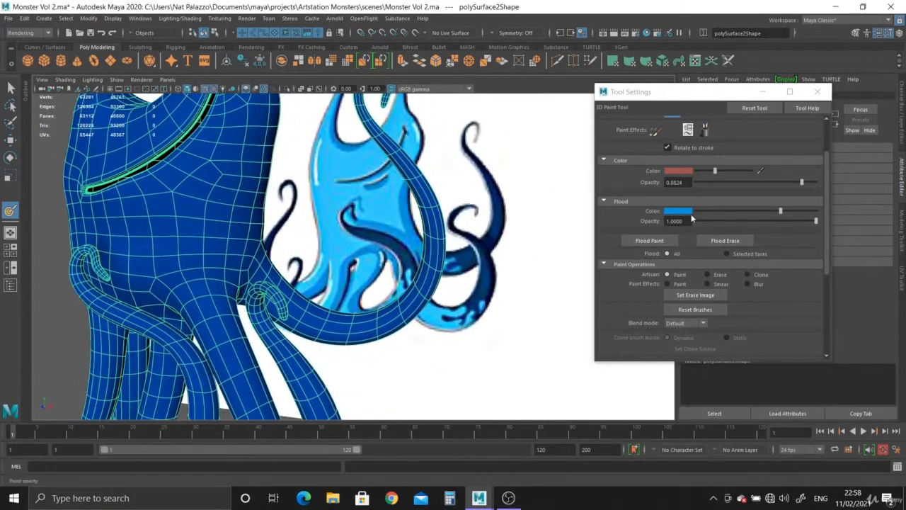
pyautogui.scroll(2, 692, 217)
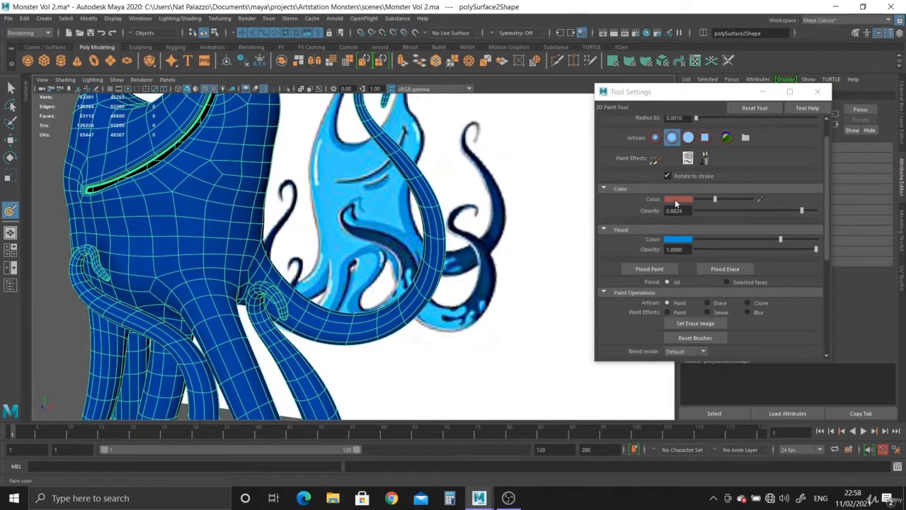
pyautogui.click(676, 202)
pyautogui.click(623, 183)
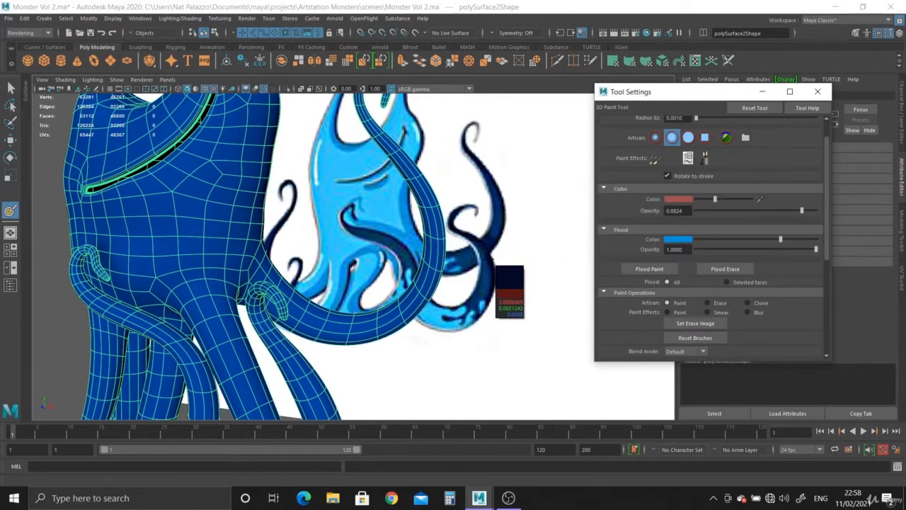
pyautogui.click(493, 262)
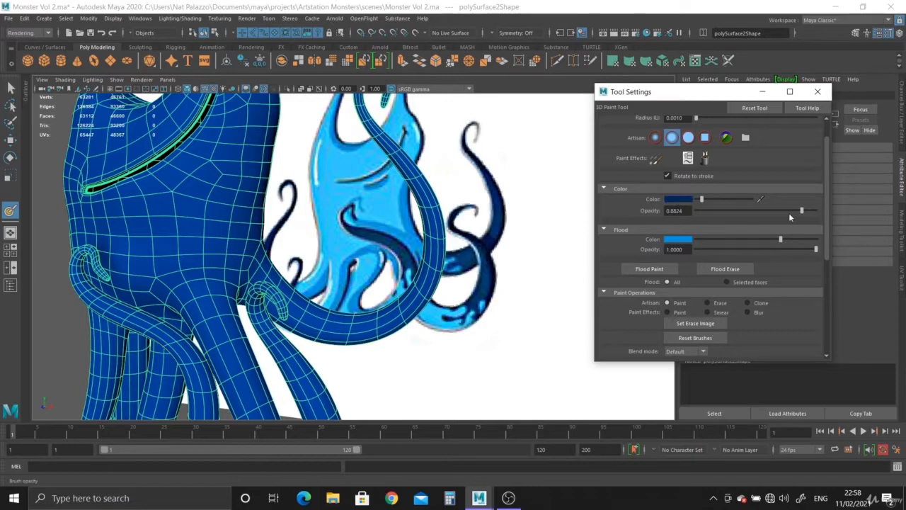
pyautogui.moveTo(809, 213); pyautogui.dragTo(827, 213)
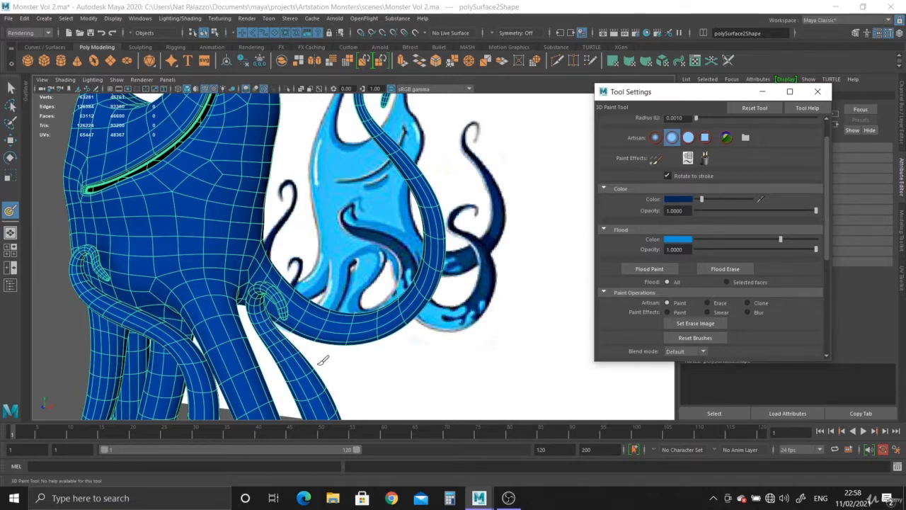
# Step: Examine the curled tentacles from several sides against the dark tentacle markings in the reference
pyautogui.moveTo(321, 362)
pyautogui.keyDown('alt'); pyautogui.mouseDown()
pyautogui.moveTo(310, 355)
pyautogui.moveTo(324, 272)
pyautogui.moveTo(344, 265)
pyautogui.moveTo(358, 296)
pyautogui.mouseUp(); pyautogui.keyUp('alt')
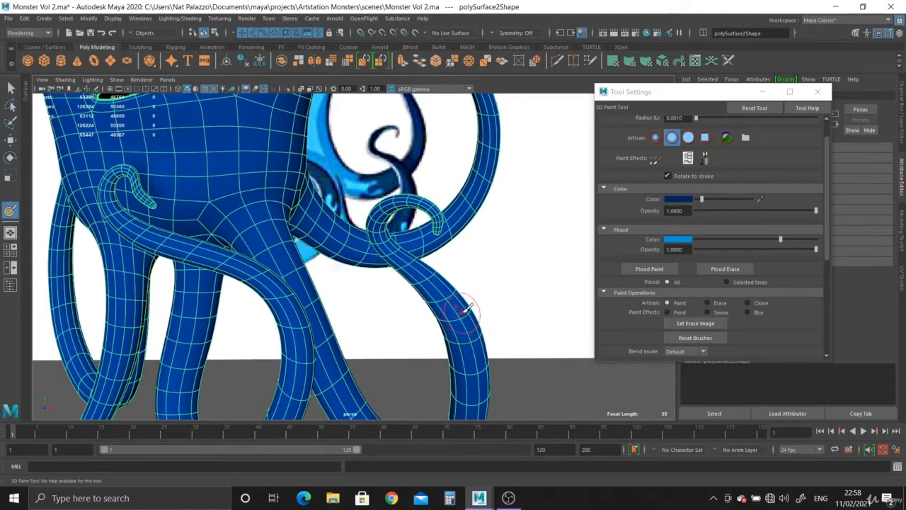
pyautogui.moveTo(461, 323)
pyautogui.mouseDown()
pyautogui.moveTo(470, 325)
pyautogui.moveTo(437, 291)
pyautogui.mouseUp()
pyautogui.moveTo(438, 292)
pyautogui.keyDown('alt'); pyautogui.mouseDown()
pyautogui.moveTo(465, 285)
pyautogui.moveTo(481, 253)
pyautogui.moveTo(481, 267)
pyautogui.moveTo(497, 265)
pyautogui.mouseUp(); pyautogui.keyUp('alt')
pyautogui.moveTo(517, 311)
pyautogui.mouseDown()
pyautogui.moveTo(489, 286)
pyautogui.moveTo(568, 237)
pyautogui.moveTo(433, 277)
pyautogui.moveTo(437, 266)
pyautogui.mouseUp()
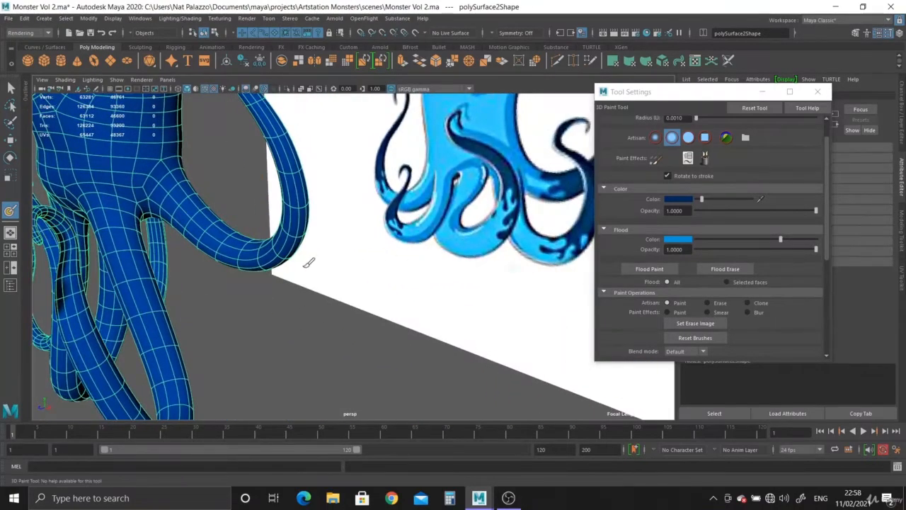
pyautogui.keyDown('alt'); pyautogui.moveTo(308, 263); pyautogui.dragTo(793, 243); pyautogui.keyUp('alt')
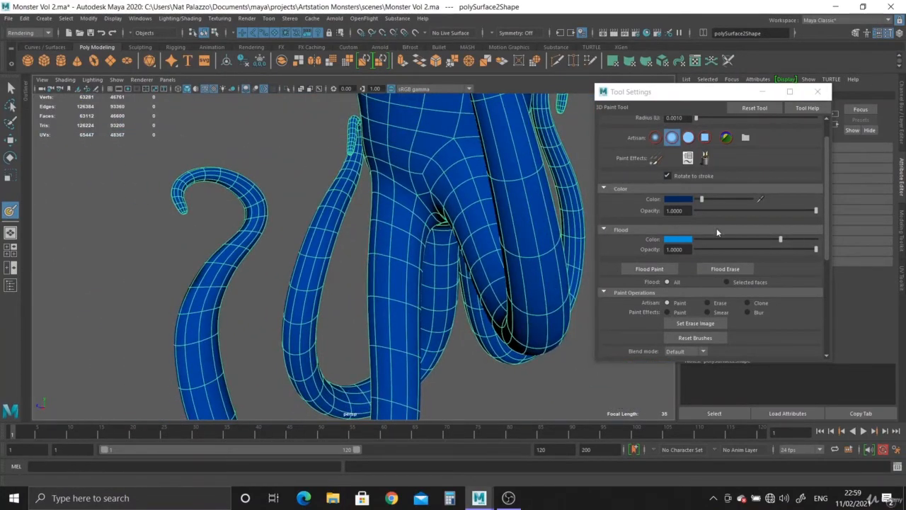
pyautogui.scroll(-2, 729, 262)
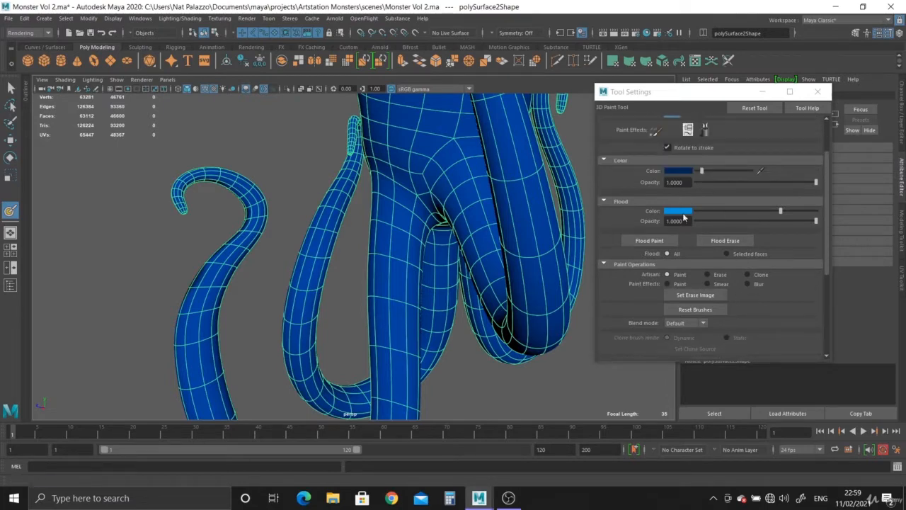
# Step: Paint the curled tip of the monster's outer lower tentacle solid navy, covering the surface from several sides
pyautogui.scroll(-2, 696, 214)
pyautogui.scroll(2, 696, 213)
pyautogui.moveTo(201, 170)
pyautogui.mouseDown()
pyautogui.moveTo(236, 175)
pyautogui.moveTo(260, 204)
pyautogui.moveTo(256, 228)
pyautogui.moveTo(212, 286)
pyautogui.mouseUp()
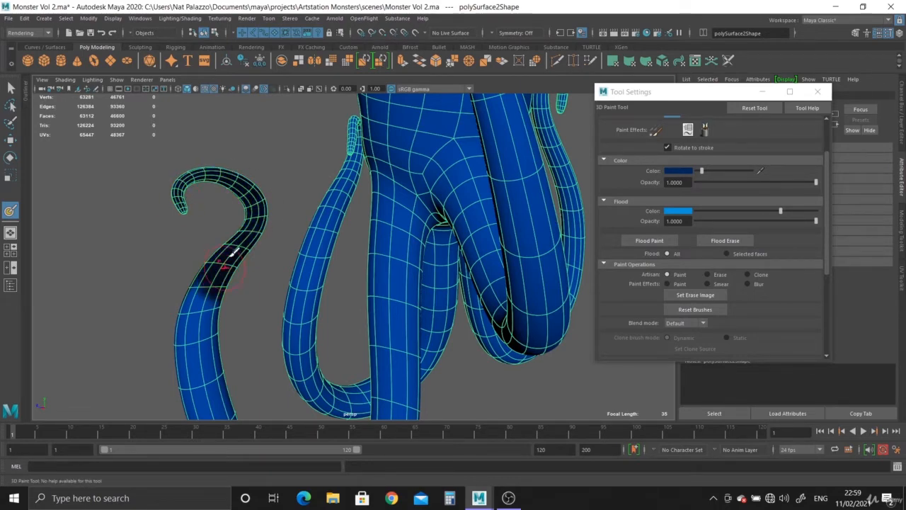
pyautogui.moveTo(303, 201)
pyautogui.keyDown('alt'); pyautogui.mouseDown()
pyautogui.moveTo(368, 170)
pyautogui.moveTo(364, 144)
pyautogui.mouseUp(); pyautogui.keyUp('alt')
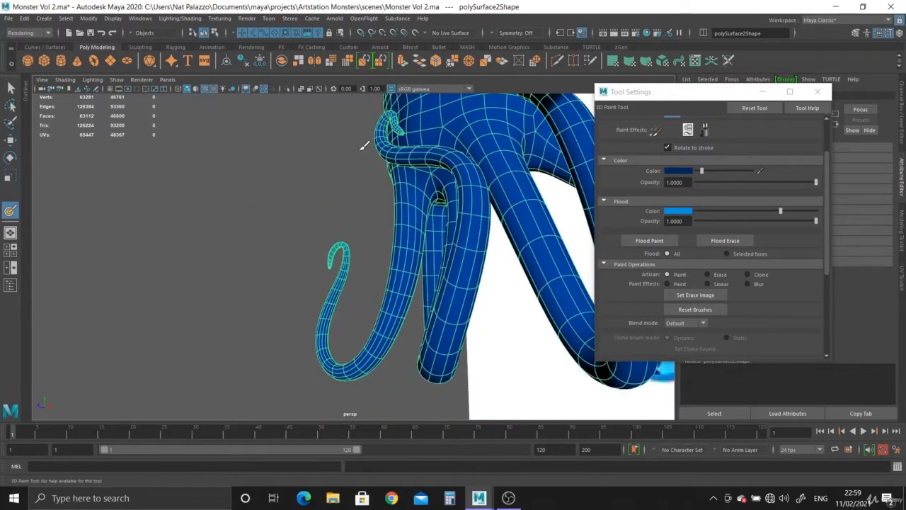
pyautogui.keyDown('alt'); pyautogui.moveTo(369, 159); pyautogui.dragTo(364, 313, button='middle'); pyautogui.keyUp('alt')
pyautogui.keyDown('alt'); pyautogui.moveTo(359, 269); pyautogui.dragTo(304, 261); pyautogui.keyUp('alt')
pyautogui.keyDown('alt'); pyautogui.moveTo(322, 259); pyautogui.dragTo(295, 350, button='middle'); pyautogui.keyUp('alt')
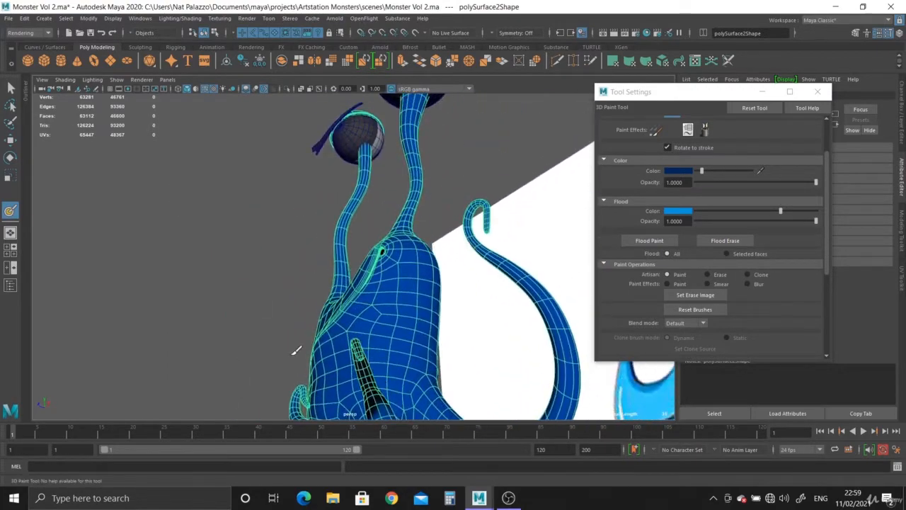
pyautogui.keyDown('alt'); pyautogui.moveTo(295, 350); pyautogui.dragTo(257, 345); pyautogui.keyUp('alt')
pyautogui.keyDown('alt'); pyautogui.moveTo(257, 344); pyautogui.dragTo(303, 306, button='right'); pyautogui.keyUp('alt')
pyautogui.keyDown('alt'); pyautogui.moveTo(303, 306); pyautogui.dragTo(310, 237); pyautogui.keyUp('alt')
pyautogui.moveTo(309, 237)
pyautogui.keyDown('alt'); pyautogui.mouseDown(button='right')
pyautogui.moveTo(349, 325)
pyautogui.moveTo(358, 325)
pyautogui.mouseUp(button='right'); pyautogui.keyUp('alt')
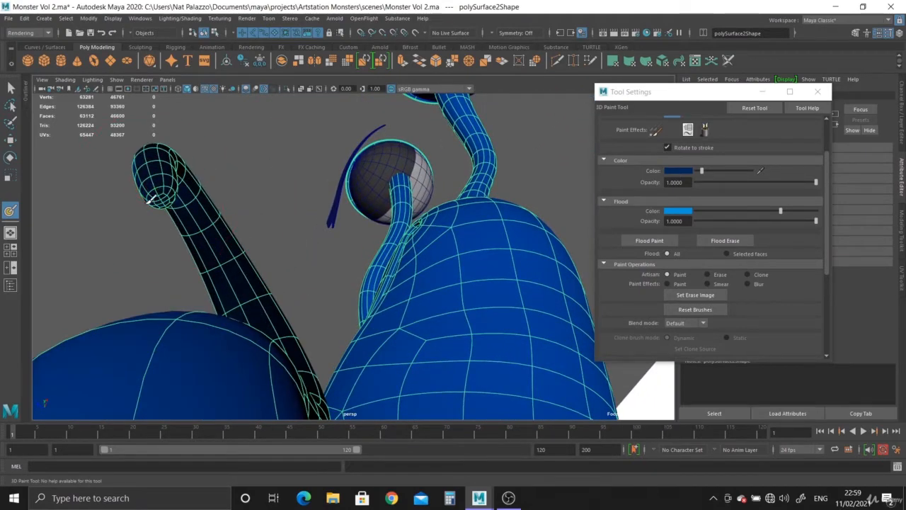
pyautogui.keyDown('alt'); pyautogui.moveTo(370, 223); pyautogui.dragTo(244, 141, button='right'); pyautogui.keyUp('alt')
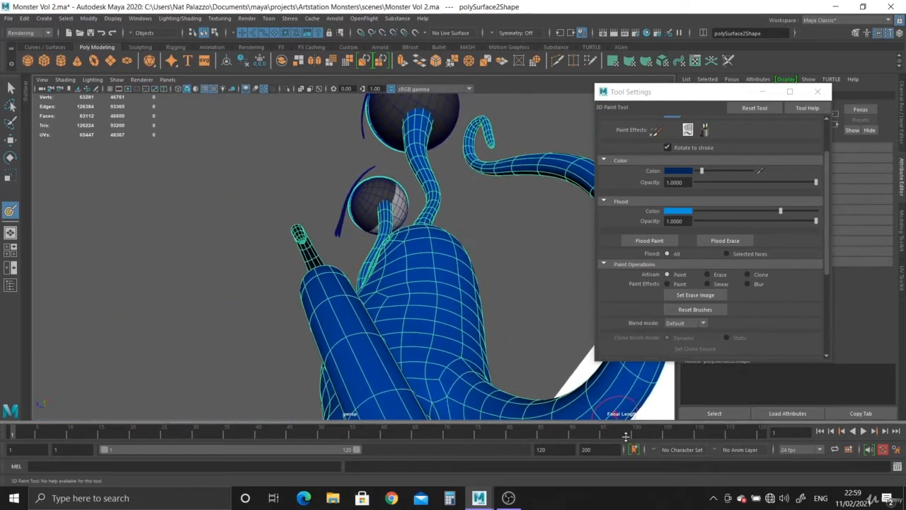
# Step: Hide the wireframe overlay on the shaded mesh to show the painted tentacle without its mesh lines
pyautogui.moveTo(439, 276)
pyautogui.keyDown('alt'); pyautogui.mouseDown()
pyautogui.moveTo(495, 344)
pyautogui.moveTo(488, 371)
pyautogui.mouseUp(); pyautogui.keyUp('alt')
pyautogui.keyDown('alt'); pyautogui.moveTo(488, 372); pyautogui.dragTo(396, 324, button='right'); pyautogui.keyUp('alt')
pyautogui.keyDown('alt'); pyautogui.moveTo(395, 326); pyautogui.dragTo(377, 108, button='middle'); pyautogui.keyUp('alt')
pyautogui.keyDown('alt'); pyautogui.moveTo(377, 107); pyautogui.dragTo(467, 255); pyautogui.keyUp('alt')
pyautogui.keyDown('alt'); pyautogui.moveTo(467, 256); pyautogui.dragTo(362, 281, button='middle'); pyautogui.keyUp('alt')
pyautogui.keyDown('alt'); pyautogui.moveTo(362, 281); pyautogui.dragTo(346, 192); pyautogui.keyUp('alt')
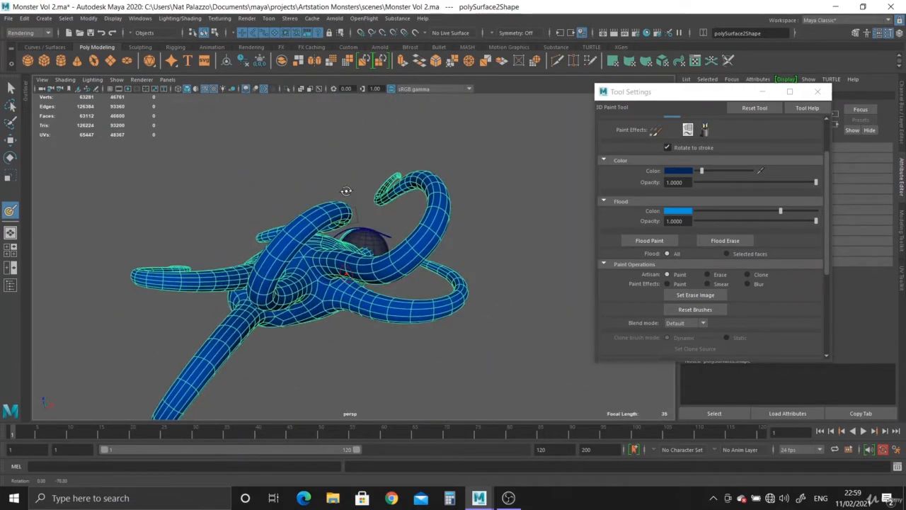
pyautogui.keyDown('alt'); pyautogui.moveTo(346, 192); pyautogui.dragTo(404, 266, button='right'); pyautogui.keyUp('alt')
pyautogui.keyDown('alt'); pyautogui.moveTo(404, 267); pyautogui.dragTo(302, 114); pyautogui.keyUp('alt')
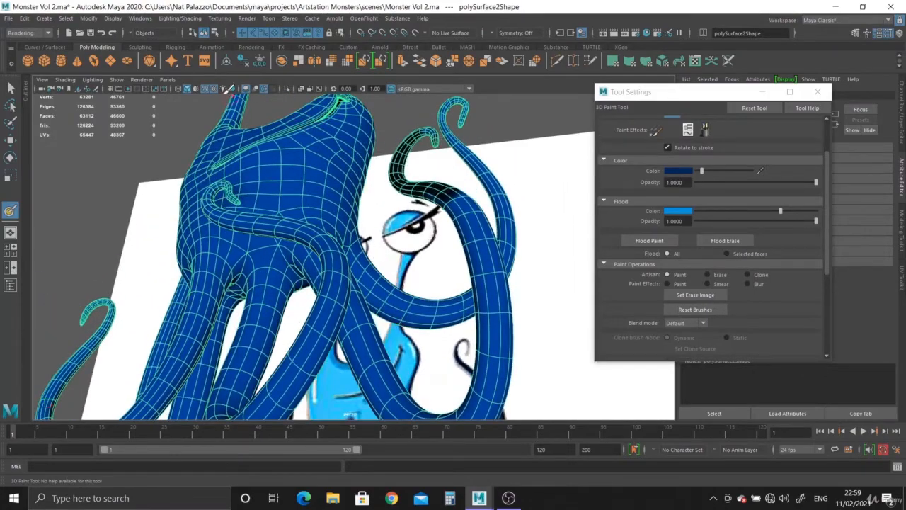
pyautogui.click(207, 90)
# Step: Fill the remaining blue areas around the lower tentacle's curled tip with navy
pyautogui.moveTo(435, 249)
pyautogui.keyDown('alt'); pyautogui.mouseDown()
pyautogui.moveTo(436, 303)
pyautogui.moveTo(463, 319)
pyautogui.moveTo(452, 251)
pyautogui.moveTo(508, 255)
pyautogui.mouseUp(); pyautogui.keyUp('alt')
pyautogui.keyDown('alt'); pyautogui.moveTo(508, 255); pyautogui.dragTo(413, 290, button='middle'); pyautogui.keyUp('alt')
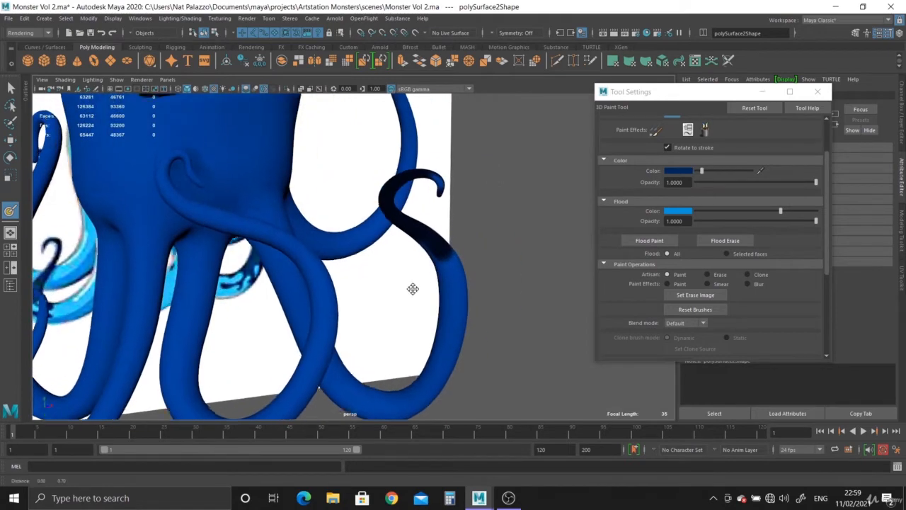
pyautogui.keyDown('alt'); pyautogui.moveTo(412, 289); pyautogui.dragTo(460, 330); pyautogui.keyUp('alt')
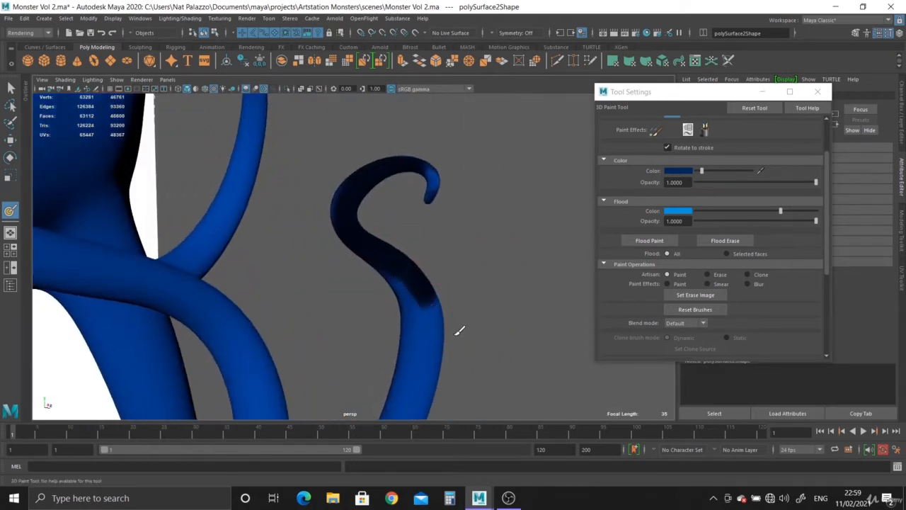
pyautogui.keyDown('alt'); pyautogui.moveTo(364, 187); pyautogui.dragTo(353, 217); pyautogui.keyUp('alt')
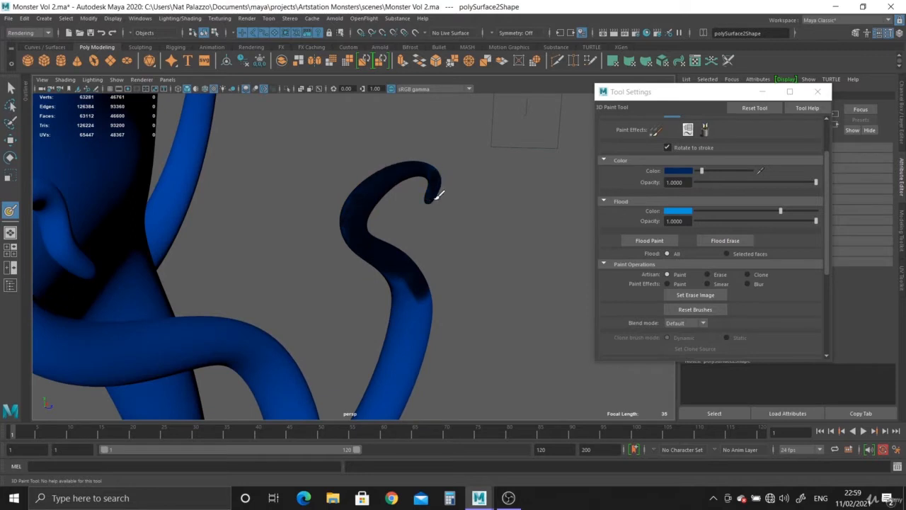
pyautogui.moveTo(438, 196)
pyautogui.keyDown('alt'); pyautogui.mouseDown()
pyautogui.moveTo(431, 186)
pyautogui.moveTo(472, 154)
pyautogui.moveTo(530, 135)
pyautogui.moveTo(411, 202)
pyautogui.moveTo(349, 268)
pyautogui.moveTo(324, 273)
pyautogui.moveTo(431, 200)
pyautogui.moveTo(461, 239)
pyautogui.moveTo(487, 221)
pyautogui.moveTo(540, 269)
pyautogui.mouseUp(); pyautogui.keyUp('alt')
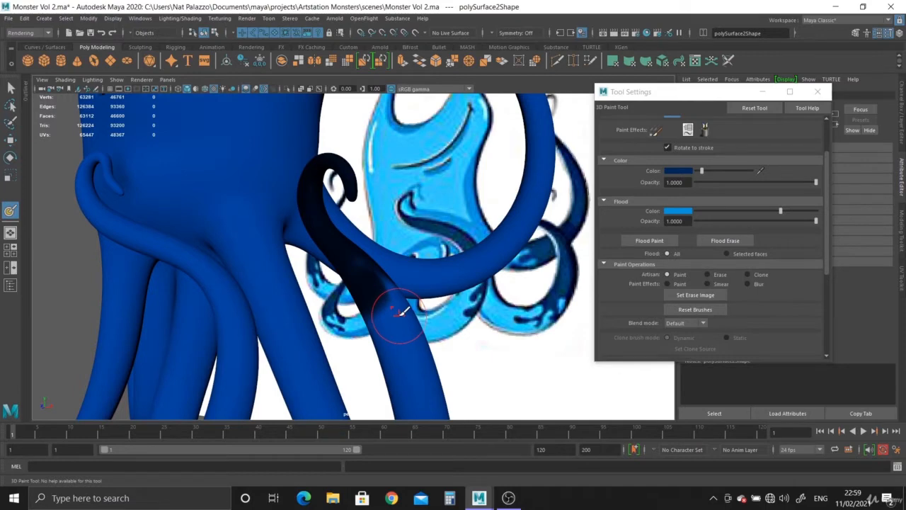
# Step: Reduce the brush size and paint irregular navy streaks running down from the lower tentacle's solid dark tip
pyautogui.moveTo(400, 314); pyautogui.dragTo(395, 319)
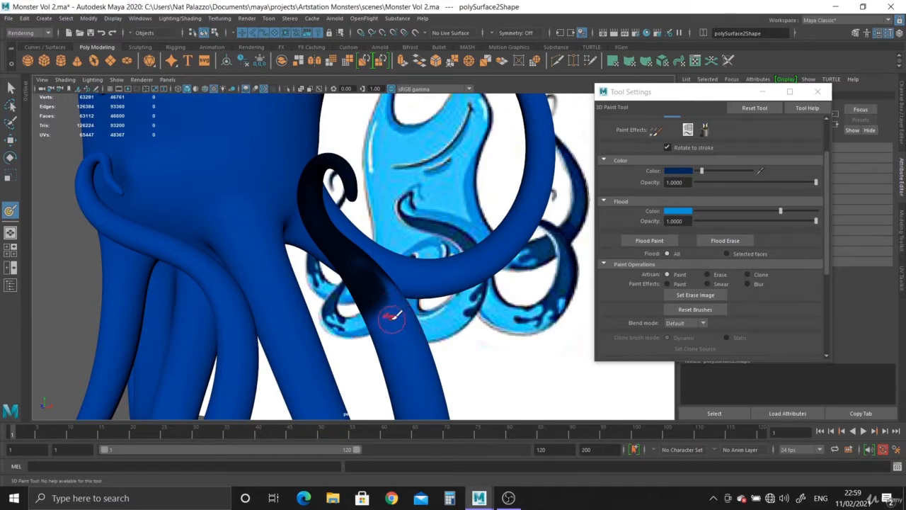
pyautogui.moveTo(392, 305)
pyautogui.mouseDown()
pyautogui.moveTo(386, 313)
pyautogui.moveTo(414, 367)
pyautogui.moveTo(403, 314)
pyautogui.moveTo(411, 322)
pyautogui.moveTo(306, 348)
pyautogui.mouseUp()
pyautogui.moveTo(300, 269)
pyautogui.keyDown('alt'); pyautogui.mouseDown()
pyautogui.moveTo(318, 321)
pyautogui.moveTo(300, 321)
pyautogui.moveTo(313, 330)
pyautogui.moveTo(267, 323)
pyautogui.moveTo(307, 283)
pyautogui.moveTo(315, 295)
pyautogui.moveTo(285, 290)
pyautogui.moveTo(285, 384)
pyautogui.moveTo(280, 372)
pyautogui.mouseUp(); pyautogui.keyUp('alt')
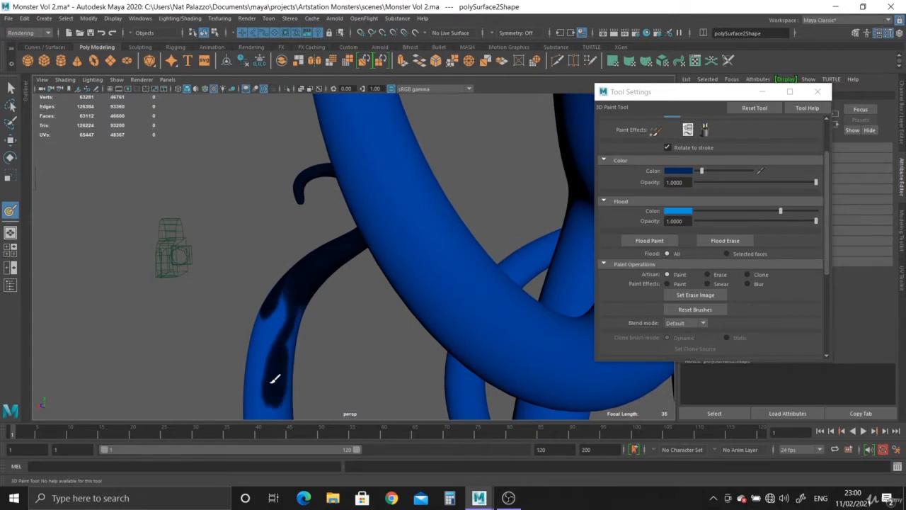
pyautogui.moveTo(302, 285)
pyautogui.keyDown('alt'); pyautogui.mouseDown()
pyautogui.moveTo(265, 297)
pyautogui.moveTo(338, 304)
pyautogui.moveTo(336, 323)
pyautogui.mouseUp(); pyautogui.keyUp('alt')
pyautogui.moveTo(304, 372)
pyautogui.mouseDown()
pyautogui.moveTo(338, 309)
pyautogui.moveTo(334, 348)
pyautogui.moveTo(337, 325)
pyautogui.moveTo(287, 301)
pyautogui.mouseUp()
pyautogui.keyDown('alt'); pyautogui.moveTo(429, 316); pyautogui.dragTo(411, 341); pyautogui.keyUp('alt')
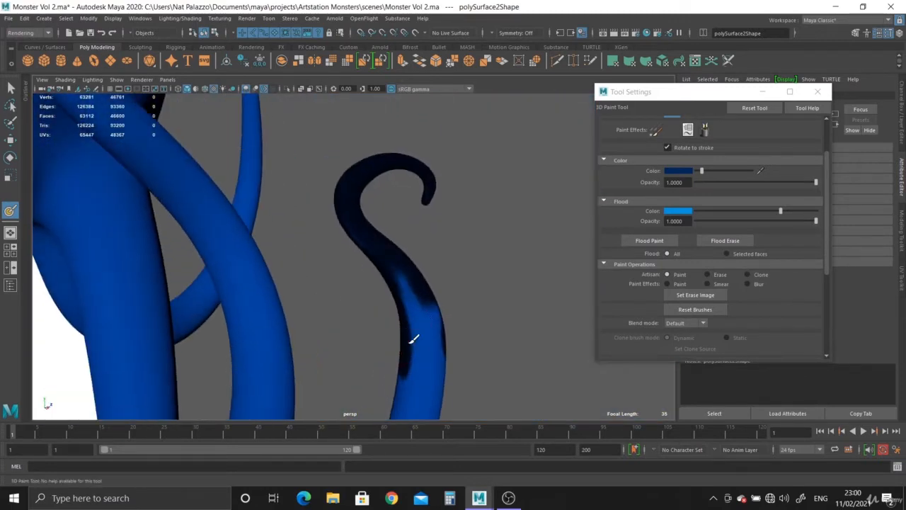
# Step: Add longer navy drips with rounded ends down the front of the lower tentacle, following the reference markings
pyautogui.moveTo(420, 281)
pyautogui.mouseDown()
pyautogui.moveTo(428, 366)
pyautogui.moveTo(438, 372)
pyautogui.mouseUp()
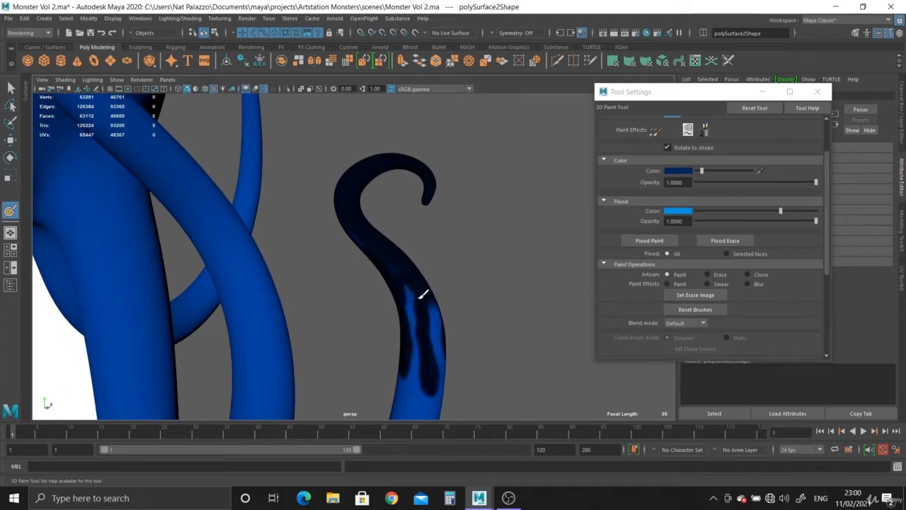
pyautogui.moveTo(432, 308)
pyautogui.keyDown('alt'); pyautogui.mouseDown()
pyautogui.moveTo(347, 325)
pyautogui.moveTo(397, 326)
pyautogui.moveTo(405, 311)
pyautogui.moveTo(379, 284)
pyautogui.moveTo(416, 294)
pyautogui.moveTo(402, 287)
pyautogui.mouseUp(); pyautogui.keyUp('alt')
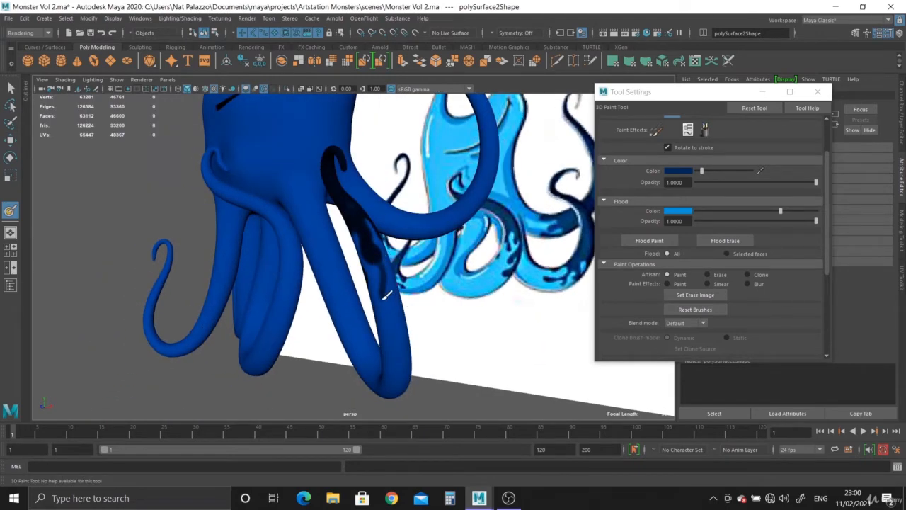
pyautogui.keyDown('alt'); pyautogui.moveTo(394, 246); pyautogui.dragTo(361, 279); pyautogui.keyUp('alt')
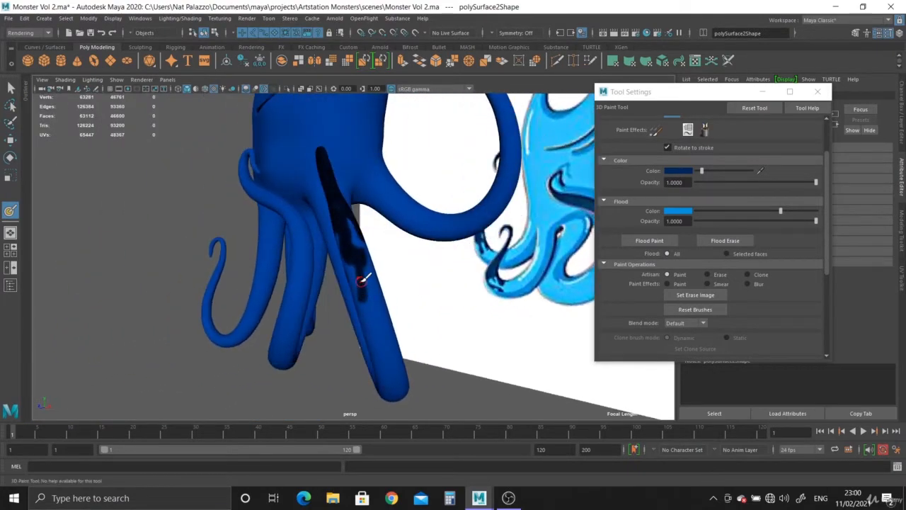
pyautogui.moveTo(361, 279)
pyautogui.keyDown('alt'); pyautogui.mouseDown(button='right')
pyautogui.moveTo(374, 348)
pyautogui.moveTo(428, 405)
pyautogui.mouseUp(button='right'); pyautogui.keyUp('alt')
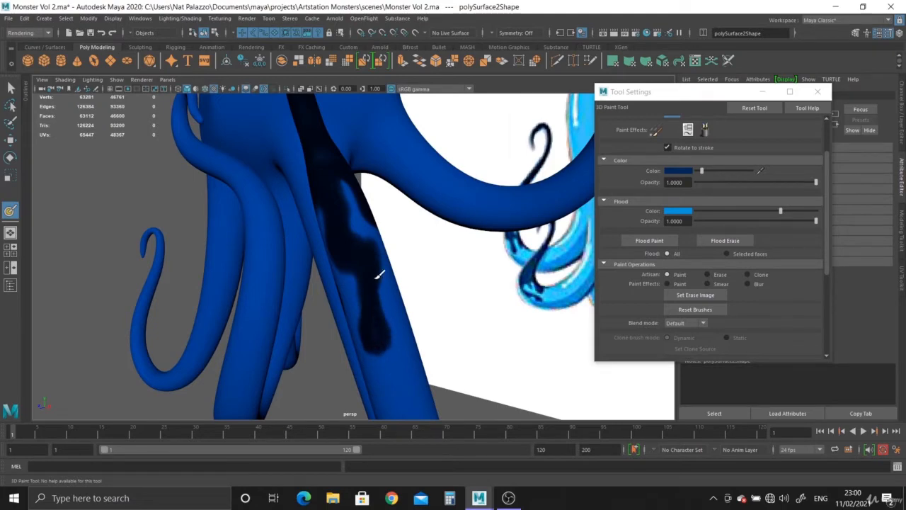
# Step: Paint rounded navy blotches and short drips around the back and sides of the lower tentacle
pyautogui.moveTo(379, 275)
pyautogui.keyDown('alt'); pyautogui.mouseDown()
pyautogui.moveTo(312, 284)
pyautogui.moveTo(323, 260)
pyautogui.mouseUp(); pyautogui.keyUp('alt')
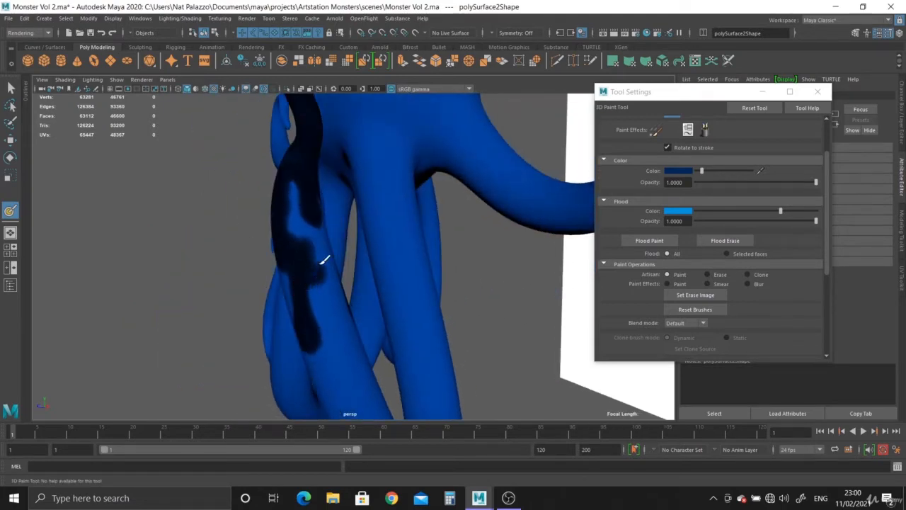
pyautogui.moveTo(336, 222)
pyautogui.keyDown('alt'); pyautogui.mouseDown()
pyautogui.moveTo(279, 251)
pyautogui.moveTo(276, 237)
pyautogui.mouseUp(); pyautogui.keyUp('alt')
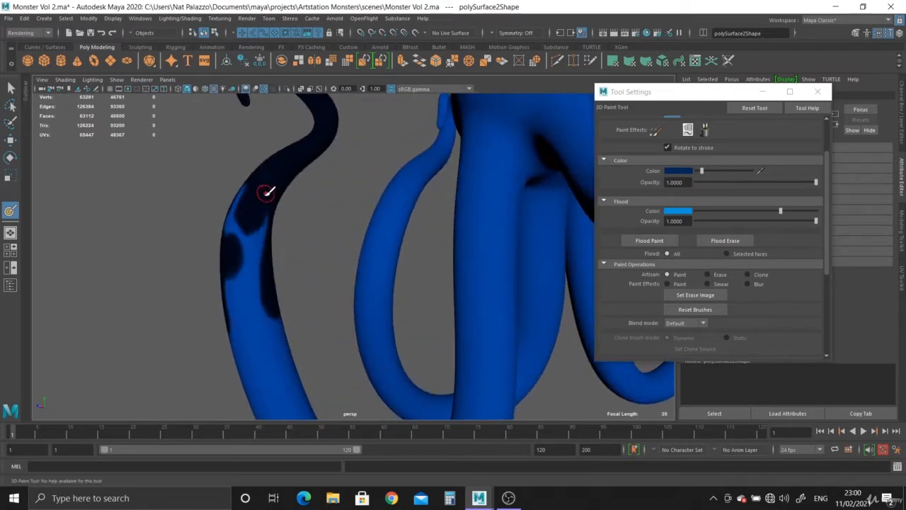
pyautogui.keyDown('alt'); pyautogui.moveTo(267, 191); pyautogui.dragTo(275, 205); pyautogui.keyUp('alt')
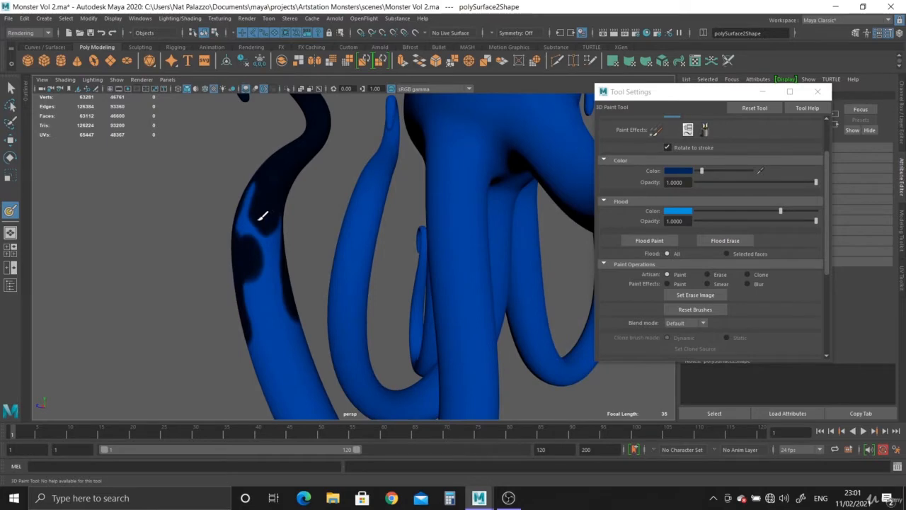
# Step: Paint the curled tip of the large raised tentacle above the finished one solid navy
pyautogui.moveTo(271, 165)
pyautogui.keyDown('alt'); pyautogui.mouseDown()
pyautogui.moveTo(342, 182)
pyautogui.moveTo(429, 157)
pyautogui.moveTo(334, 219)
pyautogui.moveTo(352, 257)
pyautogui.moveTo(276, 248)
pyautogui.moveTo(313, 265)
pyautogui.moveTo(162, 267)
pyautogui.moveTo(358, 295)
pyautogui.mouseUp(); pyautogui.keyUp('alt')
pyautogui.keyDown('alt'); pyautogui.moveTo(359, 296); pyautogui.dragTo(361, 294, button='right'); pyautogui.keyUp('alt')
pyautogui.moveTo(361, 295)
pyautogui.keyDown('alt'); pyautogui.mouseDown()
pyautogui.moveTo(415, 314)
pyautogui.moveTo(334, 298)
pyautogui.moveTo(401, 377)
pyautogui.moveTo(376, 376)
pyautogui.moveTo(454, 257)
pyautogui.moveTo(495, 283)
pyautogui.moveTo(487, 279)
pyautogui.mouseUp(); pyautogui.keyUp('alt')
pyautogui.keyDown('alt'); pyautogui.moveTo(488, 279); pyautogui.dragTo(484, 331, button='right'); pyautogui.keyUp('alt')
pyautogui.keyDown('alt'); pyautogui.moveTo(471, 300); pyautogui.dragTo(412, 282); pyautogui.keyUp('alt')
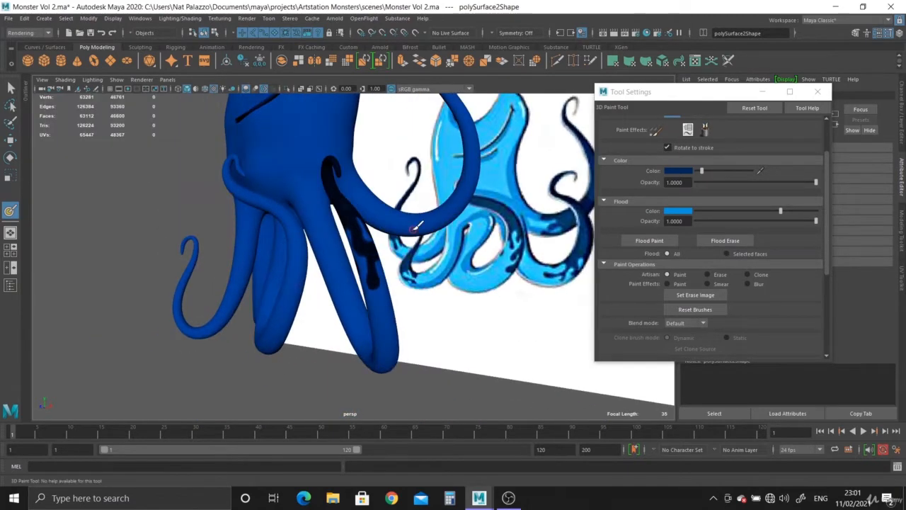
pyautogui.keyDown('alt'); pyautogui.moveTo(415, 226); pyautogui.dragTo(364, 342, button='middle'); pyautogui.keyUp('alt')
pyautogui.keyDown('alt'); pyautogui.moveTo(363, 343); pyautogui.dragTo(394, 389, button='right'); pyautogui.keyUp('alt')
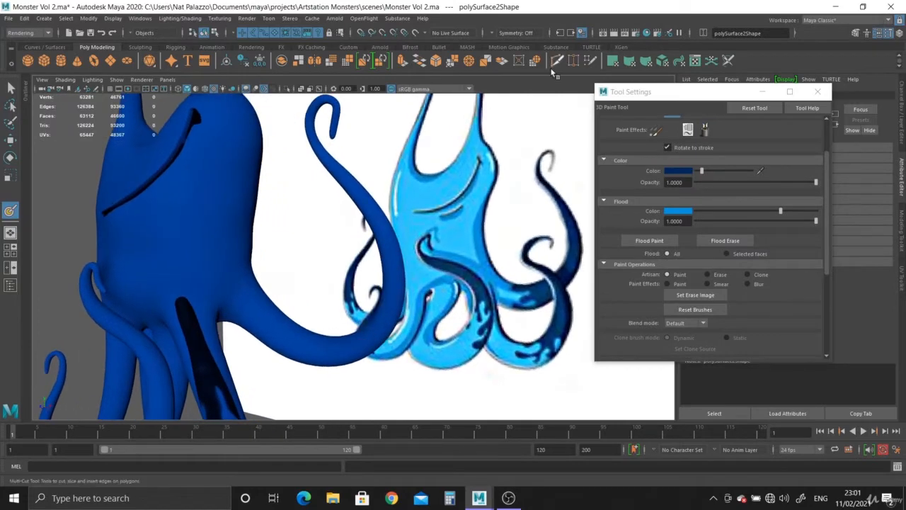
pyautogui.keyDown('alt'); pyautogui.moveTo(340, 161); pyautogui.dragTo(337, 176); pyautogui.keyUp('alt')
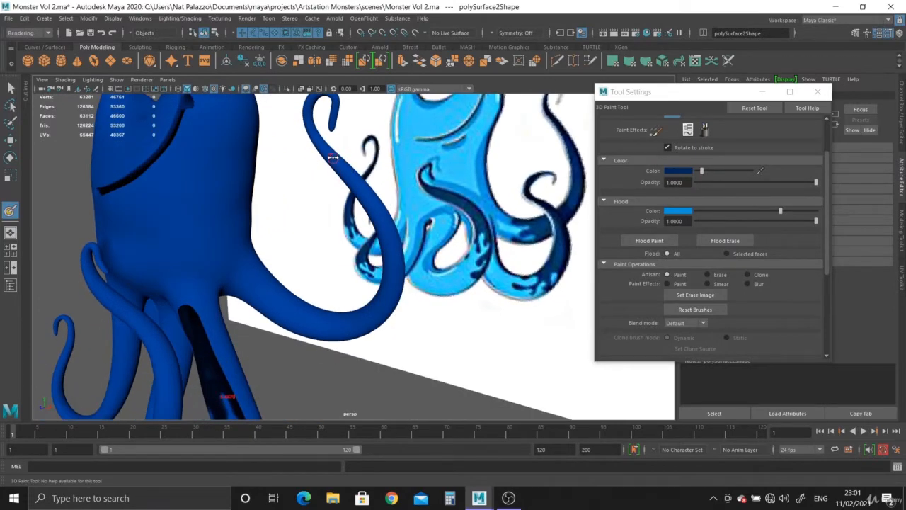
pyautogui.moveTo(320, 131)
pyautogui.keyDown('alt'); pyautogui.mouseDown()
pyautogui.moveTo(334, 152)
pyautogui.moveTo(328, 121)
pyautogui.moveTo(236, 173)
pyautogui.moveTo(356, 148)
pyautogui.moveTo(295, 168)
pyautogui.mouseUp(); pyautogui.keyUp('alt')
pyautogui.moveTo(380, 178); pyautogui.dragTo(413, 183)
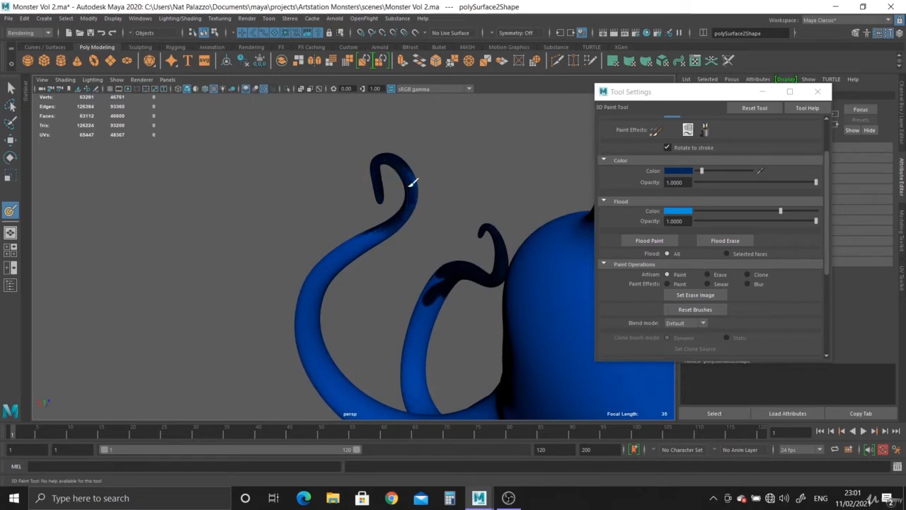
# Step: Extend the solid navy farther down the raised tentacle and fill the blue gap below its curl
pyautogui.moveTo(395, 225)
pyautogui.mouseDown()
pyautogui.moveTo(368, 232)
pyautogui.moveTo(319, 269)
pyautogui.moveTo(511, 188)
pyautogui.moveTo(465, 182)
pyautogui.mouseUp()
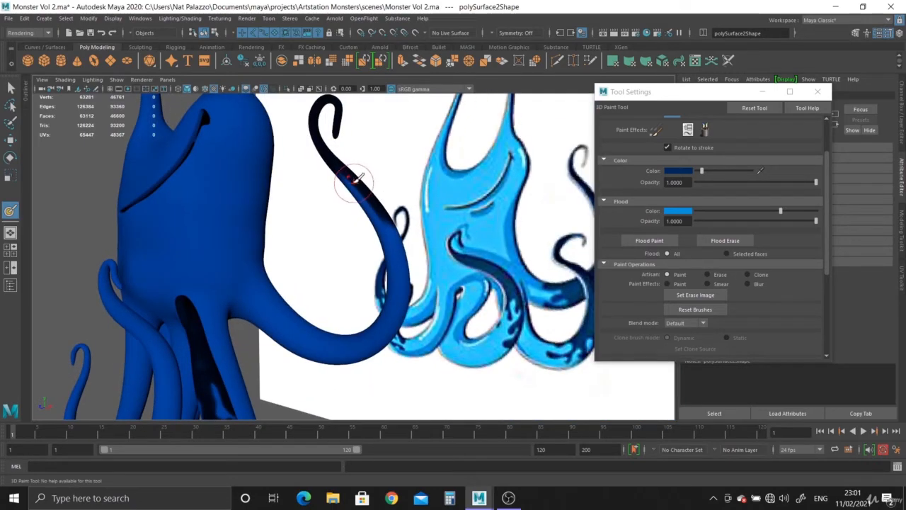
pyautogui.moveTo(365, 187)
pyautogui.mouseDown()
pyautogui.moveTo(397, 230)
pyautogui.moveTo(250, 222)
pyautogui.moveTo(352, 218)
pyautogui.mouseUp()
pyautogui.press('b')
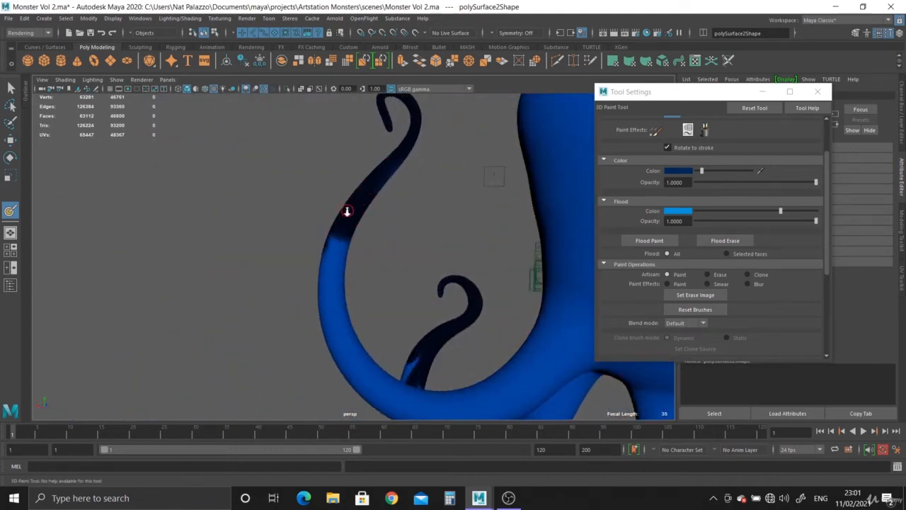
pyautogui.scroll(3, 347, 211)
pyautogui.moveTo(433, 170)
pyautogui.keyDown('alt'); pyautogui.mouseDown()
pyautogui.moveTo(356, 165)
pyautogui.moveTo(324, 132)
pyautogui.moveTo(310, 172)
pyautogui.mouseUp(); pyautogui.keyUp('alt')
pyautogui.moveTo(382, 133)
pyautogui.keyDown('alt'); pyautogui.mouseDown()
pyautogui.moveTo(289, 150)
pyautogui.moveTo(329, 265)
pyautogui.mouseUp(); pyautogui.keyUp('alt')
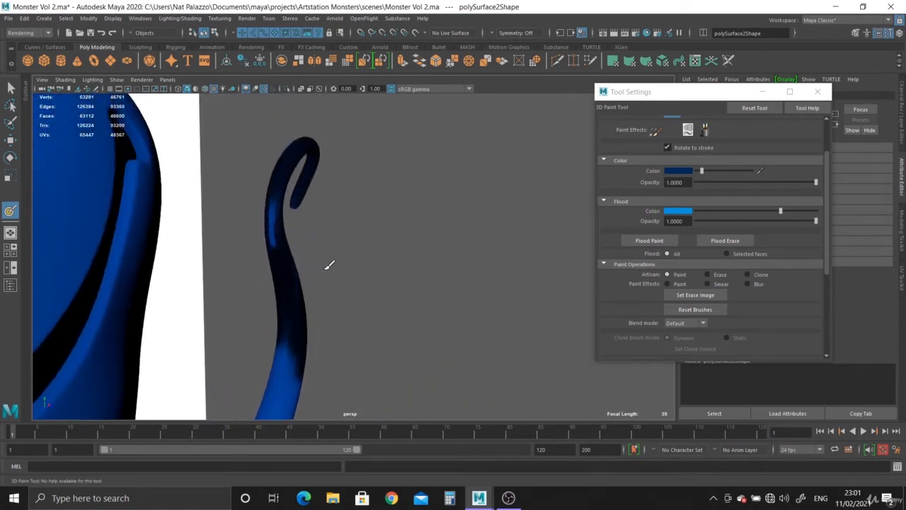
pyautogui.moveTo(273, 243); pyautogui.dragTo(278, 234)
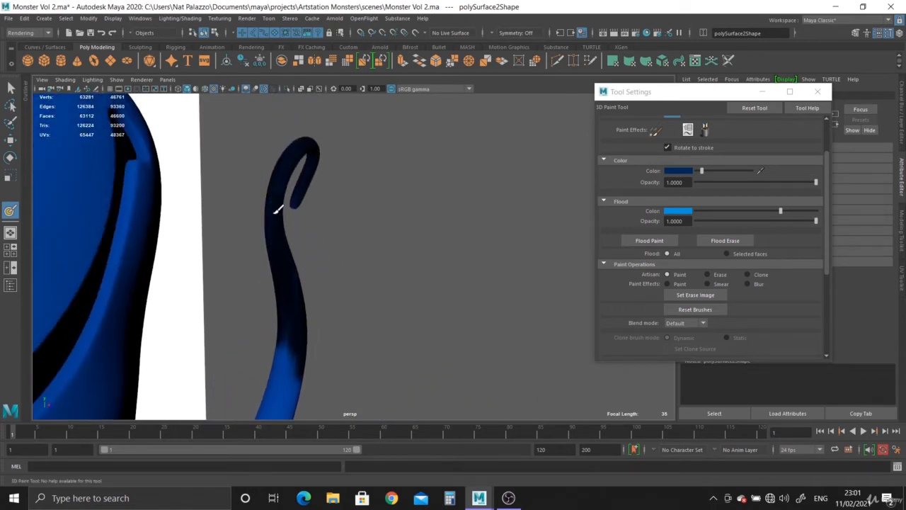
# Step: Paint a navy drip down the inner edge of the raised tentacle, below its solid dark section
pyautogui.keyDown('alt'); pyautogui.moveTo(346, 356); pyautogui.dragTo(345, 272); pyautogui.keyUp('alt')
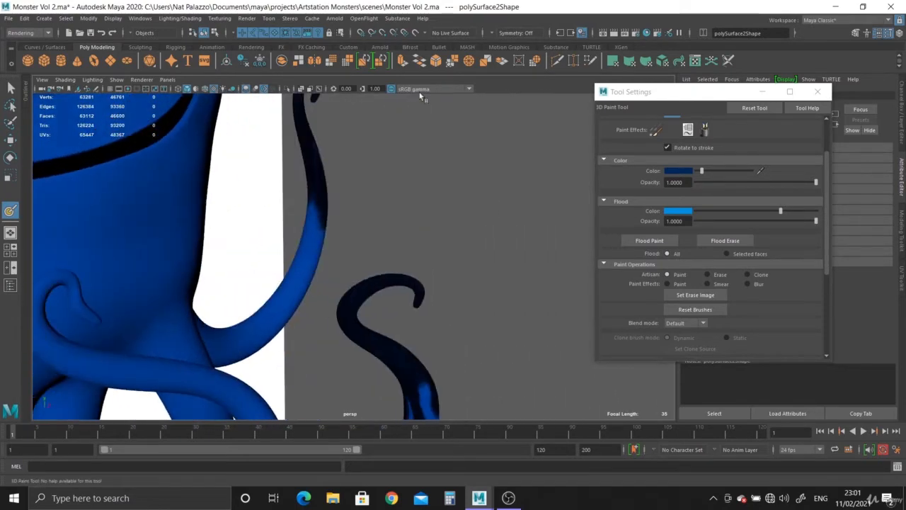
pyautogui.keyDown('alt'); pyautogui.moveTo(461, 194); pyautogui.dragTo(407, 216); pyautogui.keyUp('alt')
pyautogui.keyDown('alt'); pyautogui.moveTo(391, 281); pyautogui.dragTo(451, 362, button='right'); pyautogui.keyUp('alt')
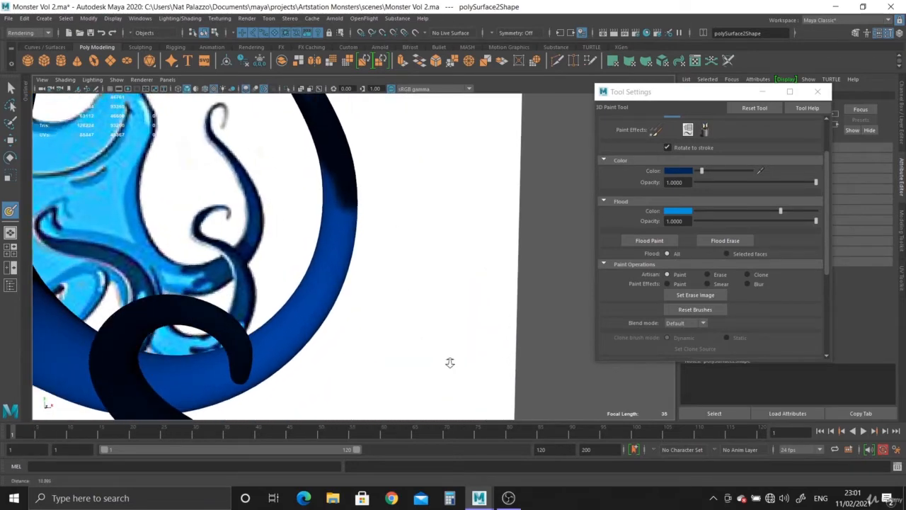
pyautogui.moveTo(413, 207)
pyautogui.keyDown('alt'); pyautogui.mouseDown()
pyautogui.moveTo(392, 231)
pyautogui.moveTo(401, 194)
pyautogui.moveTo(384, 232)
pyautogui.moveTo(391, 291)
pyautogui.moveTo(394, 211)
pyautogui.mouseUp(); pyautogui.keyUp('alt')
pyautogui.moveTo(386, 261)
pyautogui.keyDown('alt'); pyautogui.mouseDown()
pyautogui.moveTo(360, 259)
pyautogui.moveTo(457, 256)
pyautogui.mouseUp(); pyautogui.keyUp('alt')
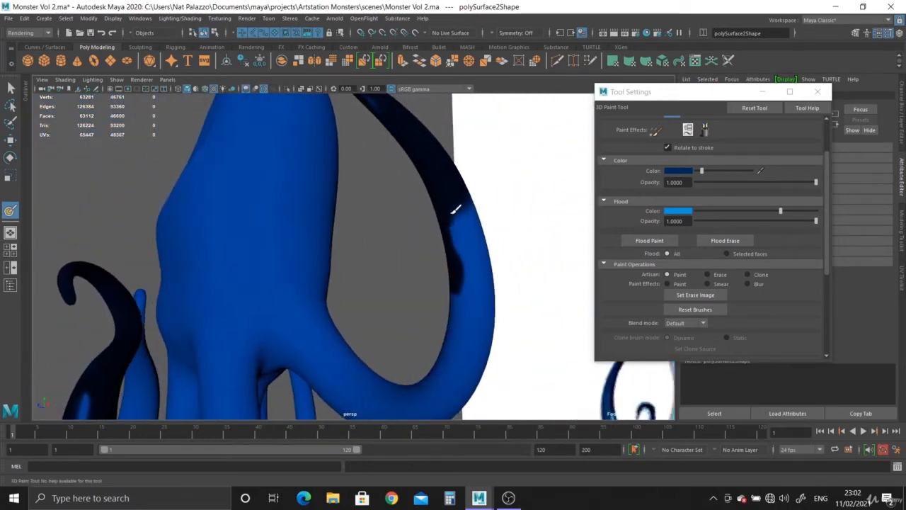
# Step: Paint navy drips of varied lengths around the outer and back sides of the raised tentacle, below its solid dark section
pyautogui.moveTo(457, 208)
pyautogui.mouseDown()
pyautogui.moveTo(477, 255)
pyautogui.moveTo(466, 196)
pyautogui.moveTo(444, 225)
pyautogui.moveTo(390, 247)
pyautogui.moveTo(426, 186)
pyautogui.moveTo(423, 203)
pyautogui.moveTo(413, 183)
pyautogui.moveTo(437, 240)
pyautogui.moveTo(463, 264)
pyautogui.moveTo(415, 171)
pyautogui.mouseUp()
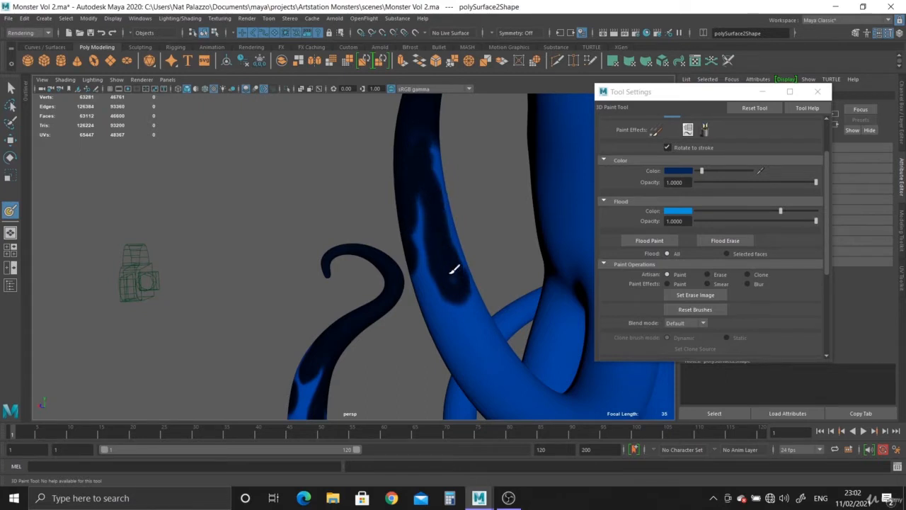
pyautogui.keyDown('alt'); pyautogui.moveTo(461, 289); pyautogui.dragTo(376, 276); pyautogui.keyUp('alt')
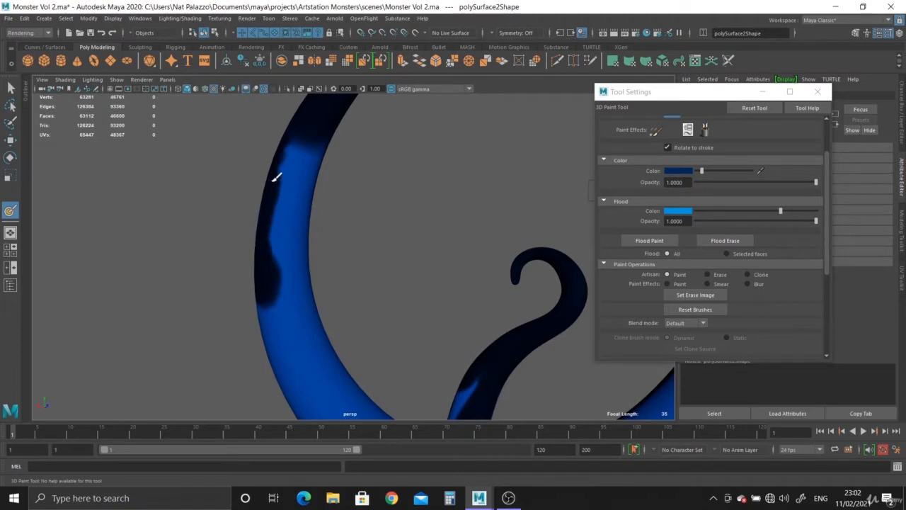
pyautogui.moveTo(276, 177)
pyautogui.mouseDown()
pyautogui.moveTo(307, 142)
pyautogui.moveTo(307, 182)
pyautogui.mouseUp()
pyautogui.moveTo(300, 136)
pyautogui.keyDown('alt'); pyautogui.mouseDown()
pyautogui.moveTo(304, 146)
pyautogui.moveTo(208, 191)
pyautogui.moveTo(267, 201)
pyautogui.mouseUp(); pyautogui.keyUp('alt')
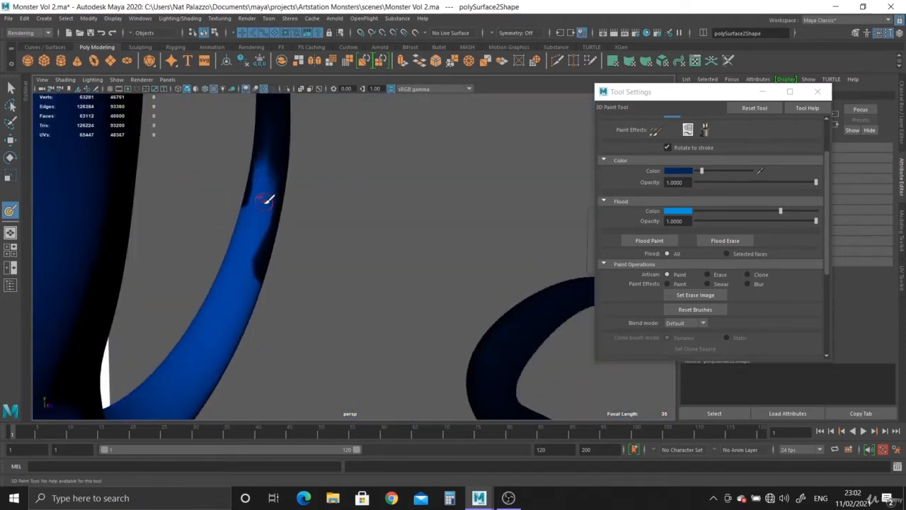
pyautogui.moveTo(265, 254)
pyautogui.mouseDown()
pyautogui.moveTo(277, 192)
pyautogui.moveTo(271, 153)
pyautogui.mouseUp()
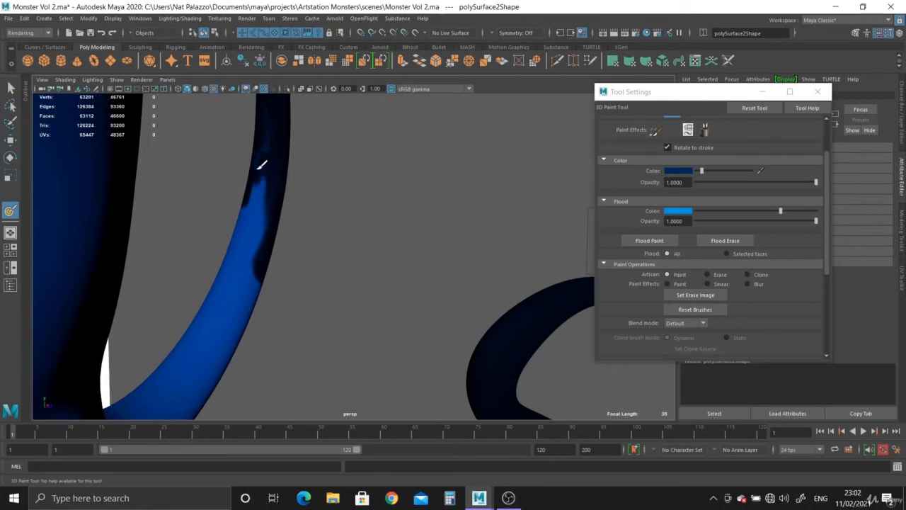
pyautogui.moveTo(260, 228); pyautogui.dragTo(223, 300)
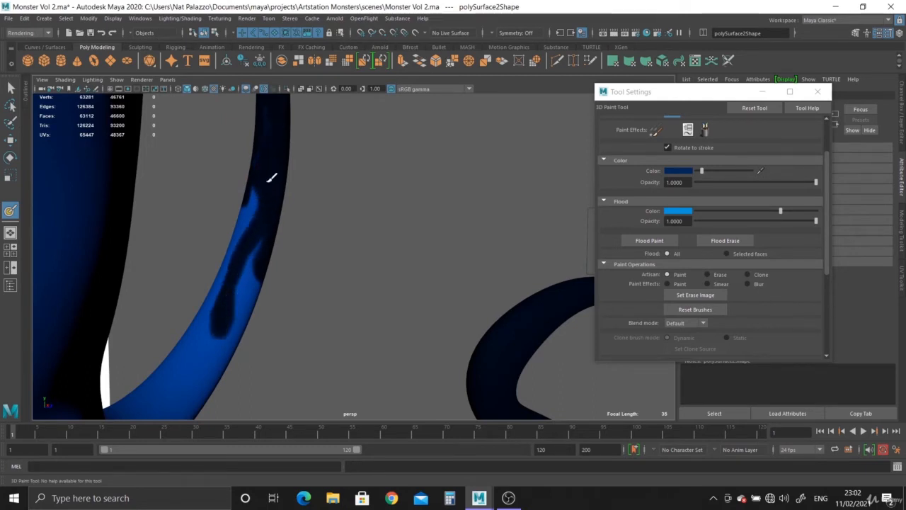
# Step: Examine the painted tentacles from several angles against the reference image and look over the ones that are still plain blue
pyautogui.keyDown('alt'); pyautogui.moveTo(284, 141); pyautogui.dragTo(326, 245); pyautogui.keyUp('alt')
pyautogui.keyDown('alt'); pyautogui.moveTo(326, 245); pyautogui.dragTo(368, 119, button='middle'); pyautogui.keyUp('alt')
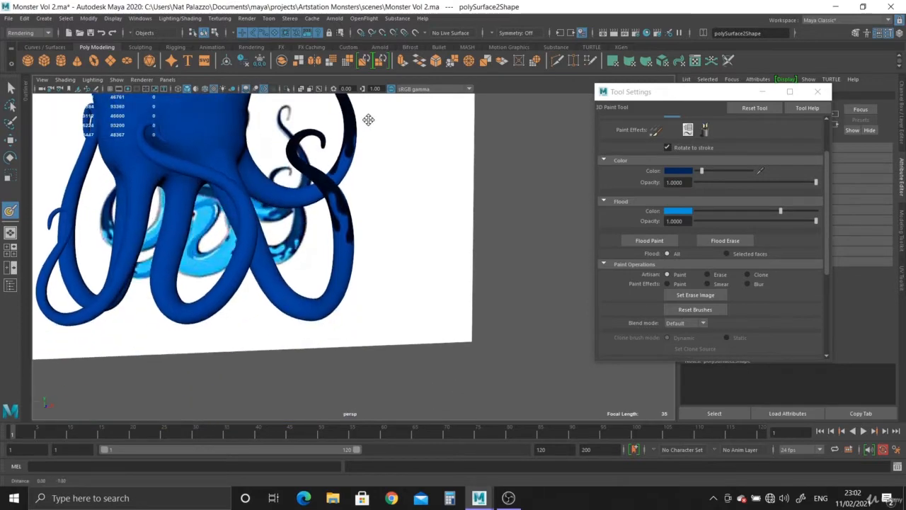
pyautogui.keyDown('alt'); pyautogui.moveTo(368, 119); pyautogui.dragTo(366, 245); pyautogui.keyUp('alt')
pyautogui.keyDown('alt'); pyautogui.moveTo(326, 177); pyautogui.dragTo(326, 237, button='middle'); pyautogui.keyUp('alt')
pyautogui.keyDown('alt'); pyautogui.moveTo(326, 237); pyautogui.dragTo(333, 211); pyautogui.keyUp('alt')
pyautogui.keyDown('alt'); pyautogui.moveTo(333, 211); pyautogui.dragTo(415, 206, button='middle'); pyautogui.keyUp('alt')
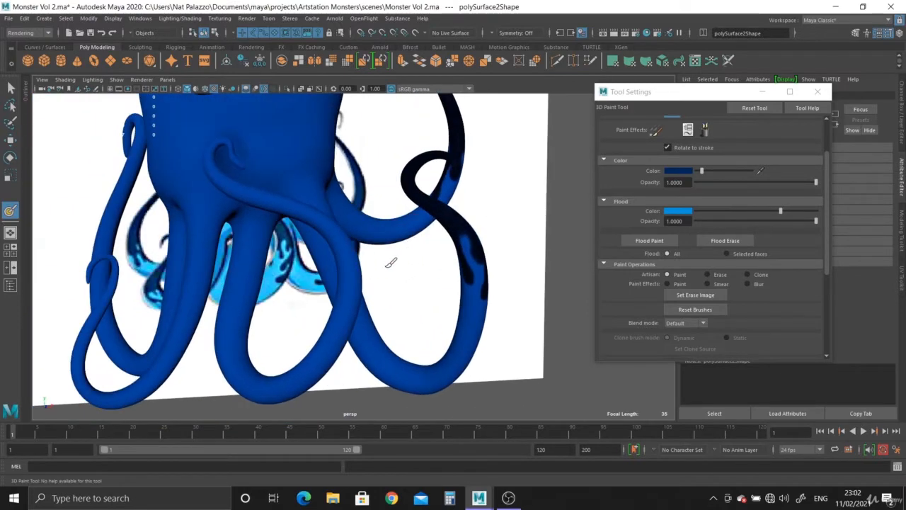
pyautogui.keyDown('alt'); pyautogui.moveTo(390, 263); pyautogui.dragTo(369, 266); pyautogui.keyUp('alt')
pyautogui.keyDown('alt'); pyautogui.moveTo(369, 266); pyautogui.dragTo(374, 289, button='right'); pyautogui.keyUp('alt')
pyautogui.keyDown('alt'); pyautogui.moveTo(373, 289); pyautogui.dragTo(283, 209); pyautogui.keyUp('alt')
pyautogui.moveTo(284, 209)
pyautogui.keyDown('alt'); pyautogui.mouseDown(button='right')
pyautogui.moveTo(195, 227)
pyautogui.moveTo(247, 222)
pyautogui.mouseUp(button='right'); pyautogui.keyUp('alt')
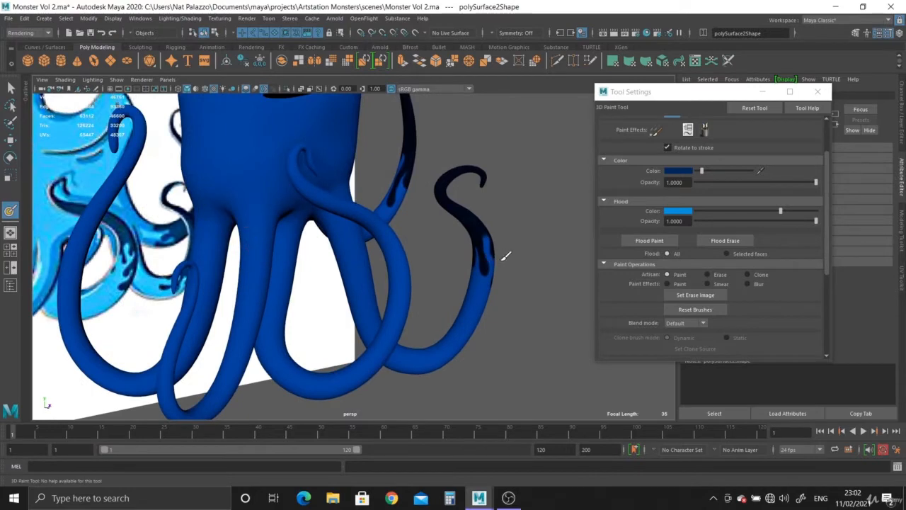
pyautogui.keyDown('alt'); pyautogui.moveTo(506, 256); pyautogui.dragTo(417, 251); pyautogui.keyUp('alt')
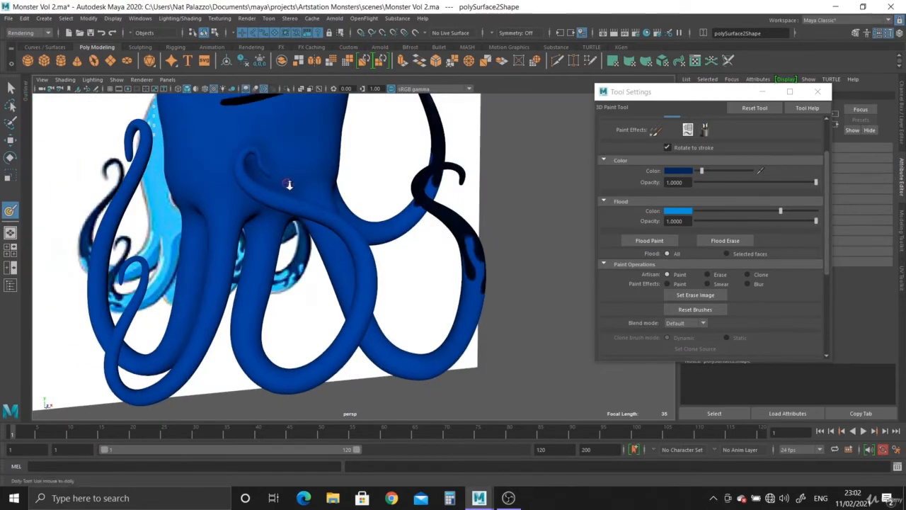
# Step: Paint a long navy drip with a rounded end down the outer side of the front tentacle that curls across the body
pyautogui.keyDown('alt'); pyautogui.moveTo(289, 184); pyautogui.dragTo(389, 284, button='right'); pyautogui.keyUp('alt')
pyautogui.keyDown('alt'); pyautogui.moveTo(388, 284); pyautogui.dragTo(405, 235, button='middle'); pyautogui.keyUp('alt')
pyautogui.moveTo(405, 235)
pyautogui.keyDown('alt'); pyautogui.mouseDown()
pyautogui.moveTo(411, 269)
pyautogui.moveTo(398, 259)
pyautogui.mouseUp(); pyautogui.keyUp('alt')
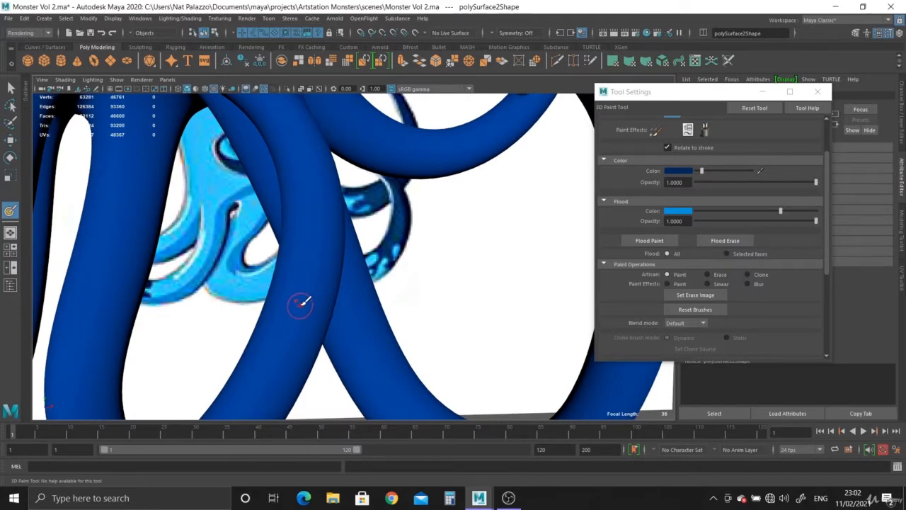
pyautogui.moveTo(300, 303); pyautogui.dragTo(325, 186)
pyautogui.moveTo(324, 186)
pyautogui.keyDown('alt'); pyautogui.mouseDown()
pyautogui.moveTo(316, 251)
pyautogui.moveTo(233, 243)
pyautogui.moveTo(218, 202)
pyautogui.moveTo(216, 140)
pyautogui.mouseUp(); pyautogui.keyUp('alt')
pyautogui.moveTo(216, 141)
pyautogui.keyDown('alt'); pyautogui.mouseDown()
pyautogui.moveTo(261, 228)
pyautogui.moveTo(419, 239)
pyautogui.mouseUp(); pyautogui.keyUp('alt')
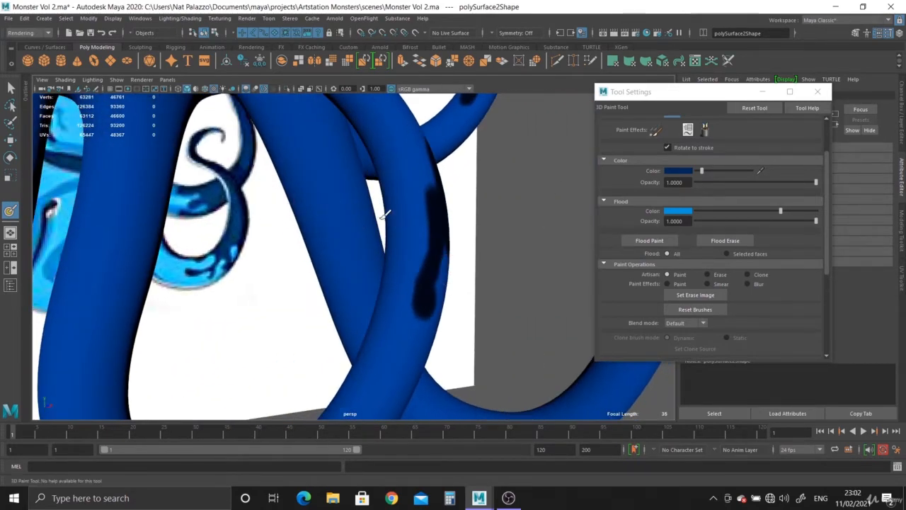
# Step: Add a second navy drip beside the first on the front tentacle, plus rounded blotches along its outward-facing side
pyautogui.keyDown('alt'); pyautogui.moveTo(384, 210); pyautogui.dragTo(432, 296); pyautogui.keyUp('alt')
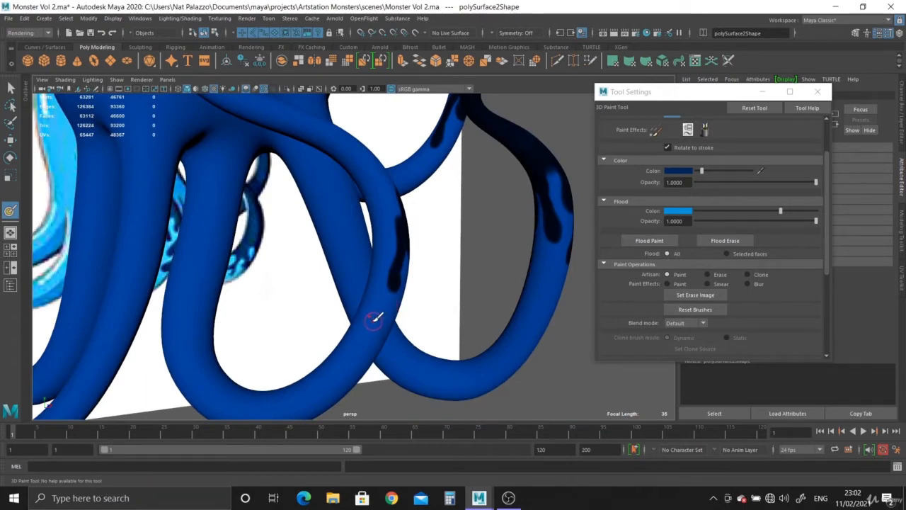
pyautogui.keyDown('alt'); pyautogui.moveTo(368, 320); pyautogui.dragTo(410, 312); pyautogui.keyUp('alt')
pyautogui.moveTo(423, 313); pyautogui.dragTo(443, 234)
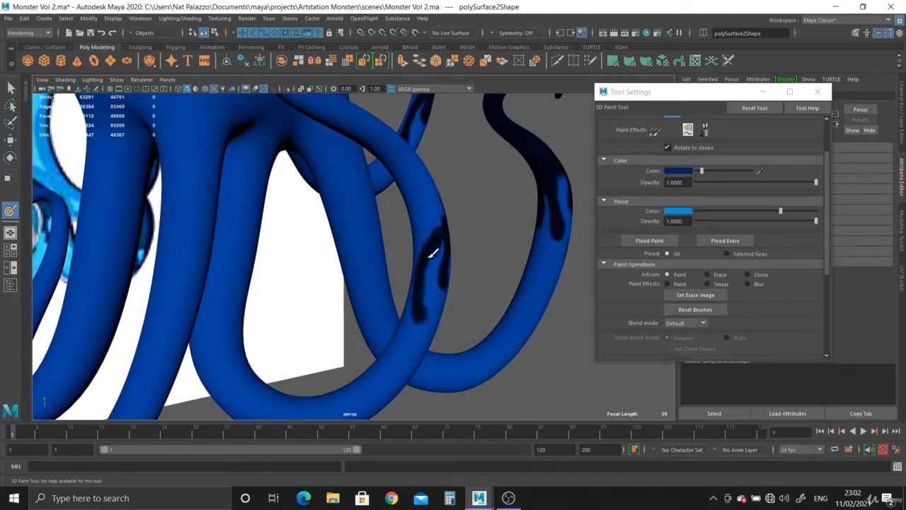
pyautogui.moveTo(425, 311)
pyautogui.keyDown('alt'); pyautogui.mouseDown()
pyautogui.moveTo(403, 302)
pyautogui.moveTo(385, 269)
pyautogui.mouseUp(); pyautogui.keyUp('alt')
pyautogui.moveTo(345, 233)
pyautogui.keyDown('alt'); pyautogui.mouseDown()
pyautogui.moveTo(424, 216)
pyautogui.moveTo(222, 202)
pyautogui.moveTo(248, 264)
pyautogui.mouseUp(); pyautogui.keyUp('alt')
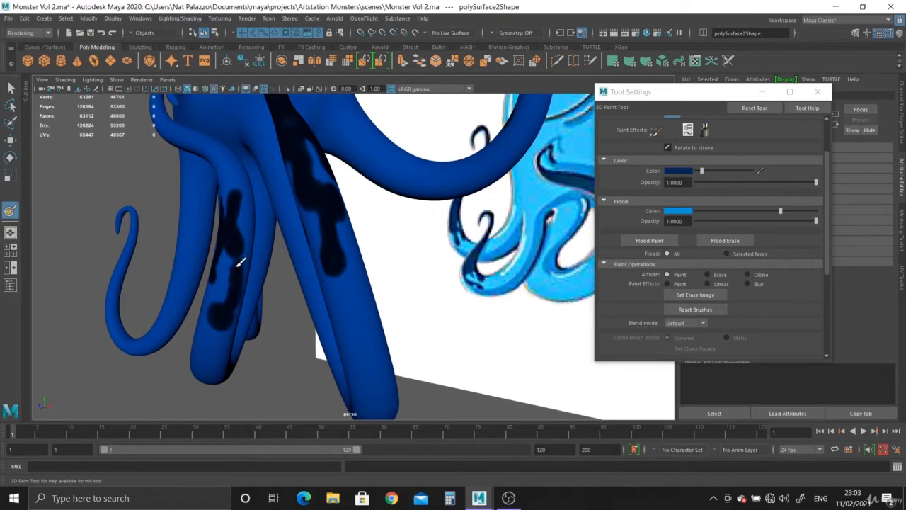
# Step: Continue the navy blotches around the back of the front tentacle and fill the section above the drips solid navy
pyautogui.moveTo(255, 284)
pyautogui.keyDown('alt'); pyautogui.mouseDown()
pyautogui.moveTo(187, 297)
pyautogui.moveTo(249, 285)
pyautogui.moveTo(253, 238)
pyautogui.moveTo(194, 252)
pyautogui.moveTo(370, 253)
pyautogui.moveTo(455, 240)
pyautogui.mouseUp(); pyautogui.keyUp('alt')
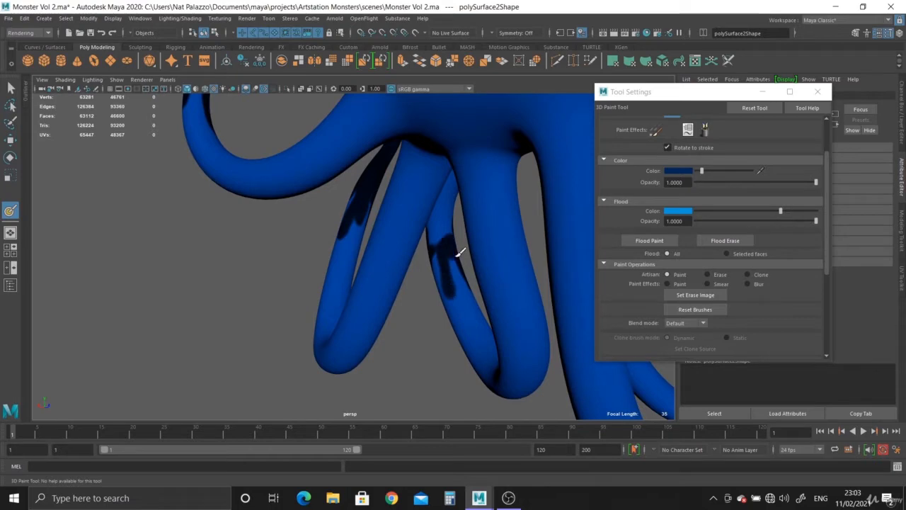
pyautogui.moveTo(439, 235)
pyautogui.keyDown('alt'); pyautogui.mouseDown()
pyautogui.moveTo(439, 222)
pyautogui.moveTo(348, 250)
pyautogui.moveTo(449, 196)
pyautogui.moveTo(425, 227)
pyautogui.moveTo(438, 223)
pyautogui.moveTo(454, 211)
pyautogui.moveTo(457, 182)
pyautogui.moveTo(236, 172)
pyautogui.moveTo(299, 186)
pyautogui.moveTo(269, 212)
pyautogui.moveTo(213, 229)
pyautogui.moveTo(223, 225)
pyautogui.mouseUp(); pyautogui.keyUp('alt')
pyautogui.moveTo(223, 225)
pyautogui.mouseDown()
pyautogui.moveTo(238, 210)
pyautogui.moveTo(243, 236)
pyautogui.moveTo(251, 119)
pyautogui.mouseUp()
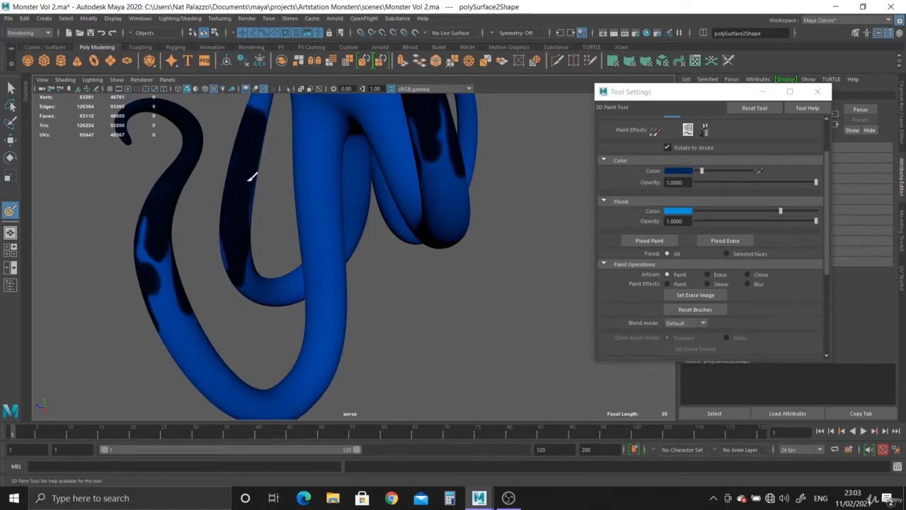
pyautogui.moveTo(243, 196)
pyautogui.keyDown('alt'); pyautogui.mouseDown()
pyautogui.moveTo(303, 149)
pyautogui.moveTo(380, 131)
pyautogui.moveTo(348, 190)
pyautogui.moveTo(396, 158)
pyautogui.moveTo(439, 268)
pyautogui.moveTo(433, 260)
pyautogui.moveTo(428, 272)
pyautogui.moveTo(441, 237)
pyautogui.moveTo(436, 200)
pyautogui.moveTo(465, 186)
pyautogui.moveTo(470, 108)
pyautogui.mouseUp(); pyautogui.keyUp('alt')
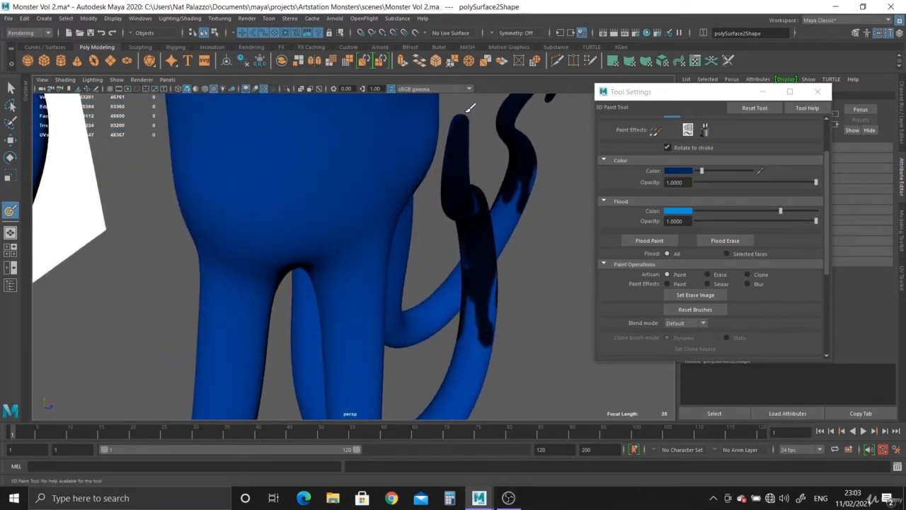
# Step: Extend the solid navy with a larger brush along the front tentacle's upper length toward its curled tip
pyautogui.moveTo(479, 204)
pyautogui.keyDown('alt'); pyautogui.mouseDown()
pyautogui.moveTo(178, 172)
pyautogui.moveTo(303, 213)
pyautogui.mouseUp(); pyautogui.keyUp('alt')
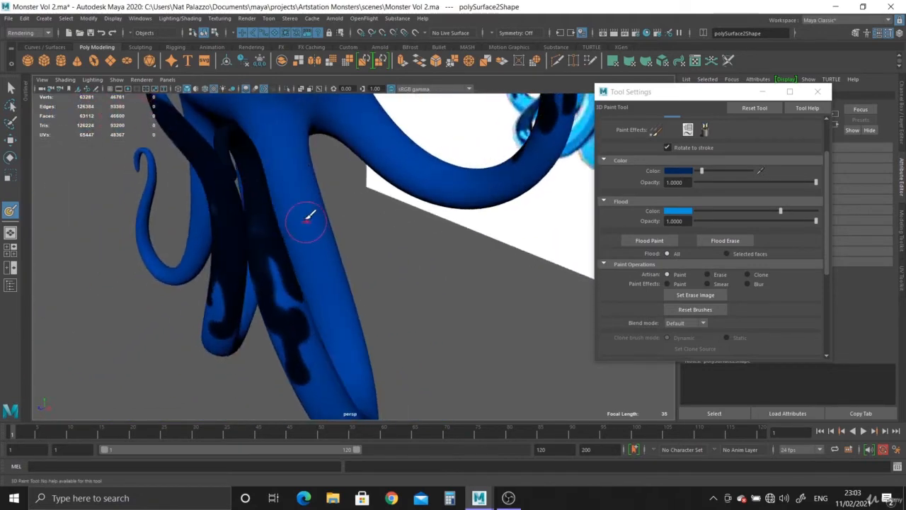
pyautogui.moveTo(184, 187)
pyautogui.keyDown('alt'); pyautogui.mouseDown()
pyautogui.moveTo(172, 198)
pyautogui.moveTo(265, 233)
pyautogui.moveTo(259, 223)
pyautogui.mouseUp(); pyautogui.keyUp('alt')
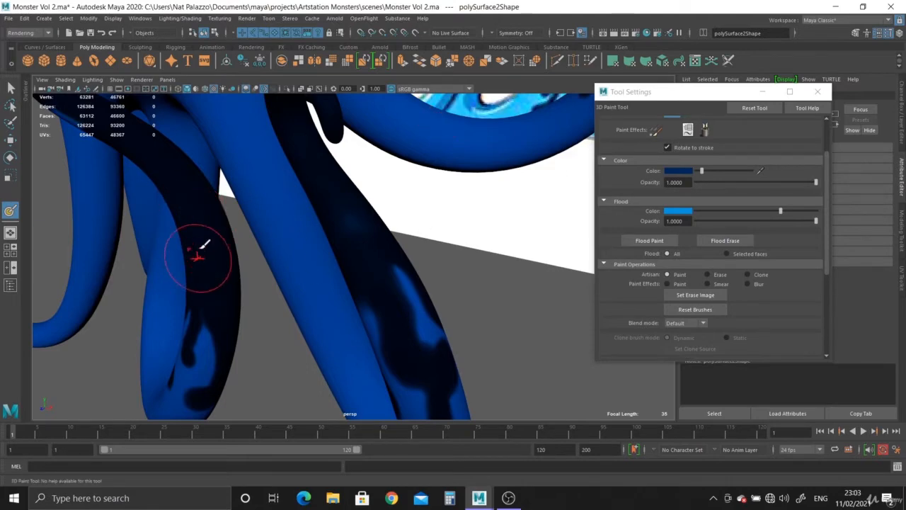
pyautogui.moveTo(203, 247)
pyautogui.keyDown('alt'); pyautogui.mouseDown()
pyautogui.moveTo(204, 227)
pyautogui.moveTo(185, 283)
pyautogui.moveTo(465, 284)
pyautogui.moveTo(346, 205)
pyautogui.moveTo(285, 199)
pyautogui.mouseUp(); pyautogui.keyUp('alt')
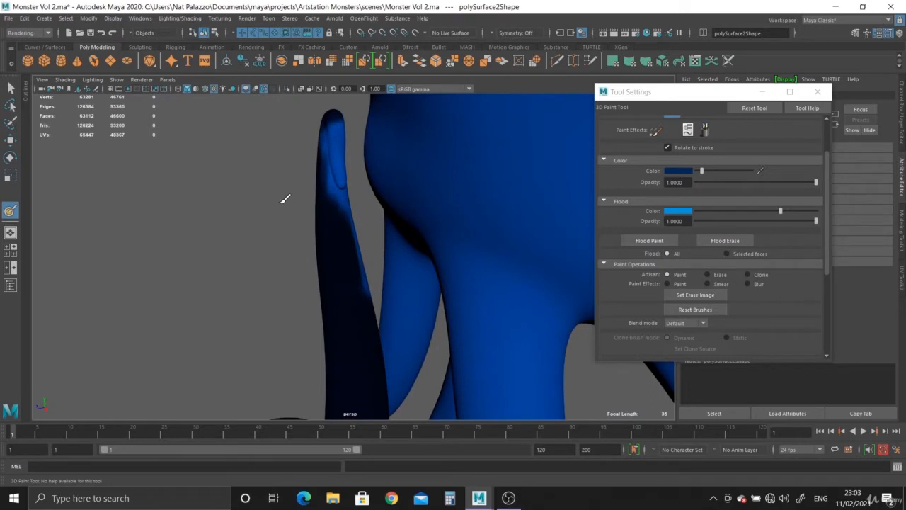
pyautogui.moveTo(461, 178)
pyautogui.keyDown('alt'); pyautogui.mouseDown()
pyautogui.moveTo(384, 253)
pyautogui.moveTo(323, 263)
pyautogui.moveTo(327, 151)
pyautogui.moveTo(305, 149)
pyautogui.moveTo(313, 148)
pyautogui.moveTo(310, 132)
pyautogui.moveTo(310, 152)
pyautogui.mouseUp(); pyautogui.keyUp('alt')
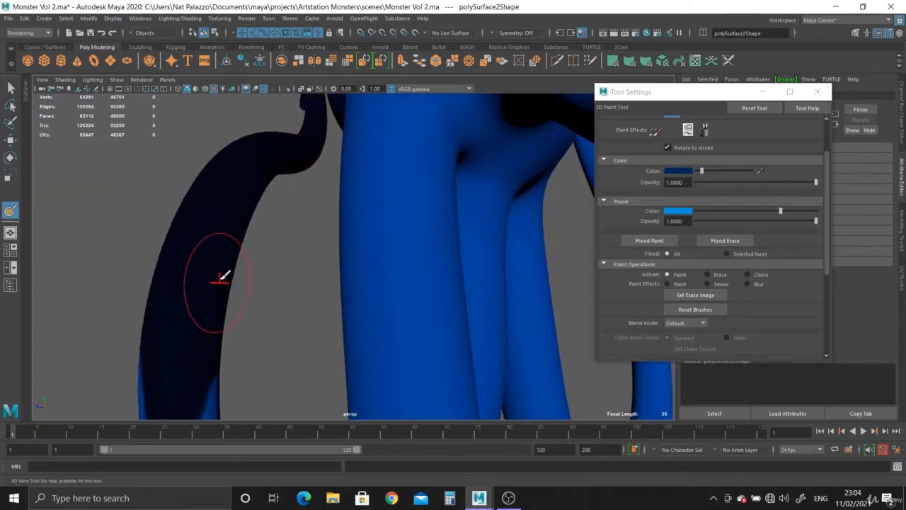
# Step: Fill the remaining blue patches on the front tentacle's midsection and inside its curled tip with solid navy
pyautogui.keyDown('alt'); pyautogui.moveTo(307, 257); pyautogui.dragTo(93, 163, button='right'); pyautogui.keyUp('alt')
pyautogui.keyDown('alt'); pyautogui.moveTo(423, 303); pyautogui.dragTo(485, 245); pyautogui.keyUp('alt')
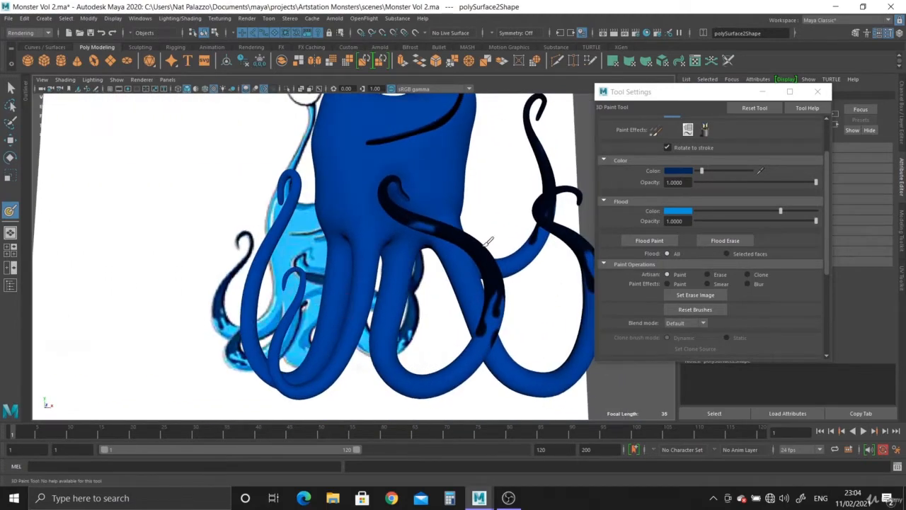
pyautogui.keyDown('alt'); pyautogui.moveTo(485, 245); pyautogui.dragTo(493, 283, button='right'); pyautogui.keyUp('alt')
pyautogui.keyDown('alt'); pyautogui.moveTo(493, 283); pyautogui.dragTo(342, 217, button='middle'); pyautogui.keyUp('alt')
pyautogui.keyDown('alt'); pyautogui.moveTo(342, 217); pyautogui.dragTo(432, 250, button='right'); pyautogui.keyUp('alt')
pyautogui.keyDown('alt'); pyautogui.moveTo(407, 170); pyautogui.dragTo(378, 253, button='middle'); pyautogui.keyUp('alt')
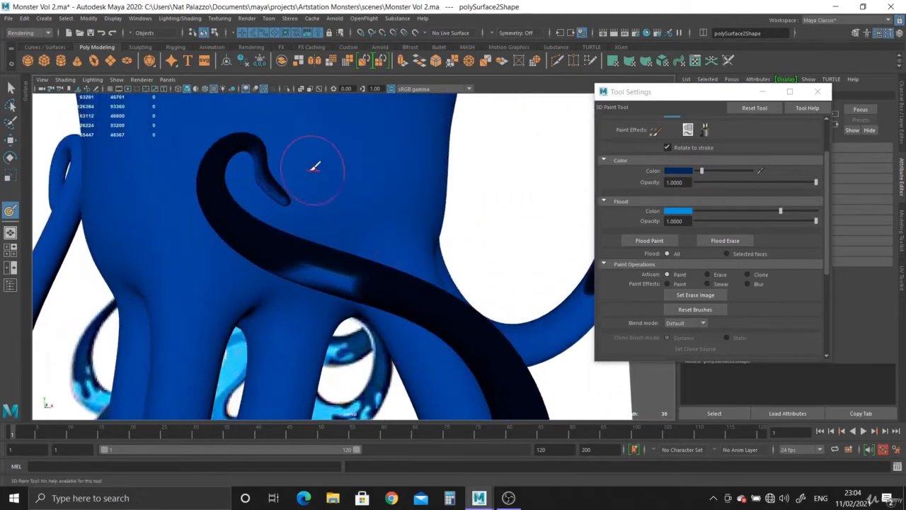
pyautogui.keyDown('alt'); pyautogui.moveTo(314, 167); pyautogui.dragTo(412, 218); pyautogui.keyUp('alt')
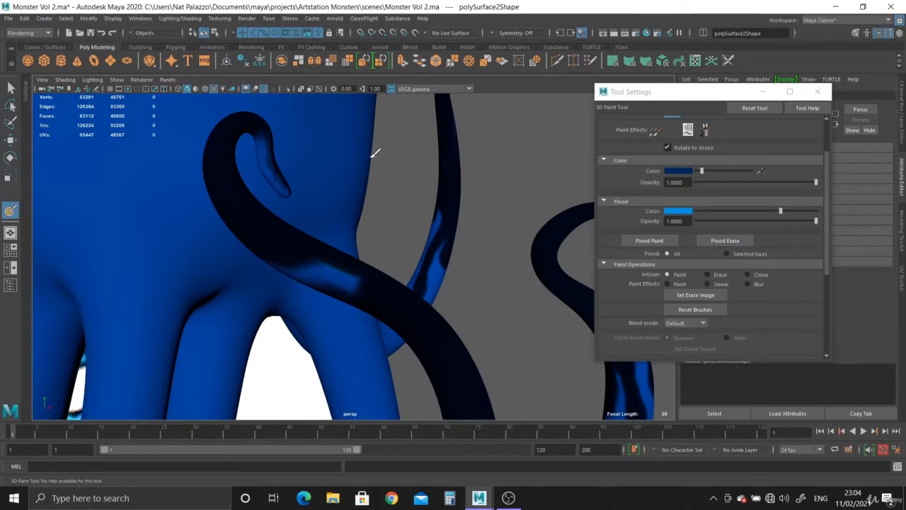
pyautogui.keyDown('alt'); pyautogui.moveTo(372, 157); pyautogui.dragTo(353, 186); pyautogui.keyUp('alt')
pyautogui.moveTo(308, 265)
pyautogui.mouseDown()
pyautogui.moveTo(327, 274)
pyautogui.moveTo(350, 250)
pyautogui.moveTo(370, 256)
pyautogui.moveTo(354, 269)
pyautogui.mouseUp()
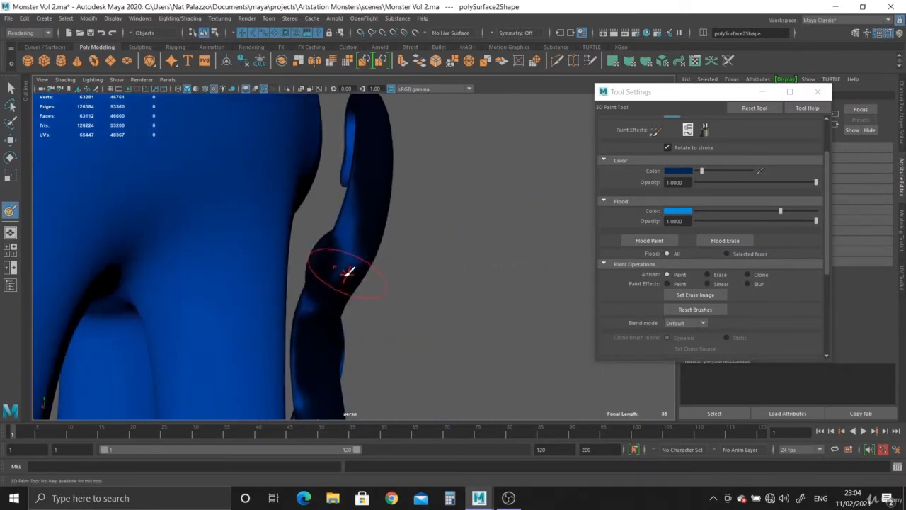
pyautogui.moveTo(364, 189)
pyautogui.keyDown('alt'); pyautogui.mouseDown()
pyautogui.moveTo(375, 172)
pyautogui.moveTo(376, 122)
pyautogui.mouseUp(); pyautogui.keyUp('alt')
pyautogui.keyDown('alt'); pyautogui.moveTo(354, 178); pyautogui.dragTo(299, 222); pyautogui.keyUp('alt')
pyautogui.keyDown('alt'); pyautogui.moveTo(418, 223); pyautogui.dragTo(406, 262); pyautogui.keyUp('alt')
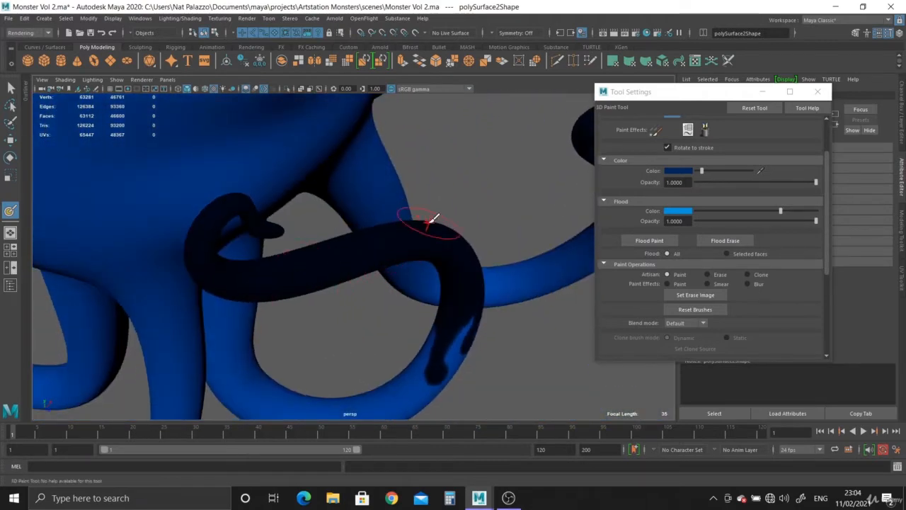
# Step: Reduce the brush size and paint the first navy blotches on the loop of the small unpainted tentacle with the hooked tip
pyautogui.scroll(-6, 402, 234)
pyautogui.keyDown('alt'); pyautogui.moveTo(385, 247); pyautogui.dragTo(363, 234); pyautogui.keyUp('alt')
pyautogui.keyDown('alt'); pyautogui.moveTo(352, 287); pyautogui.dragTo(323, 251); pyautogui.keyUp('alt')
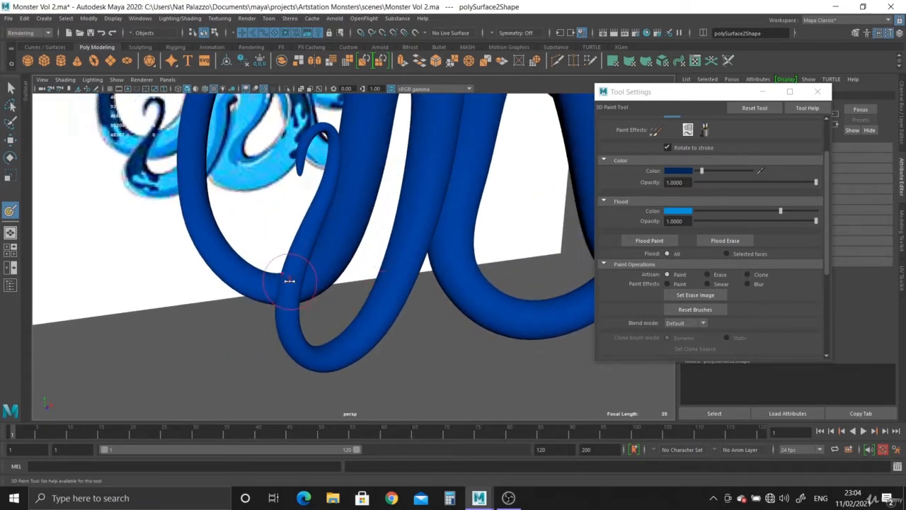
pyautogui.moveTo(293, 284); pyautogui.dragTo(255, 273)
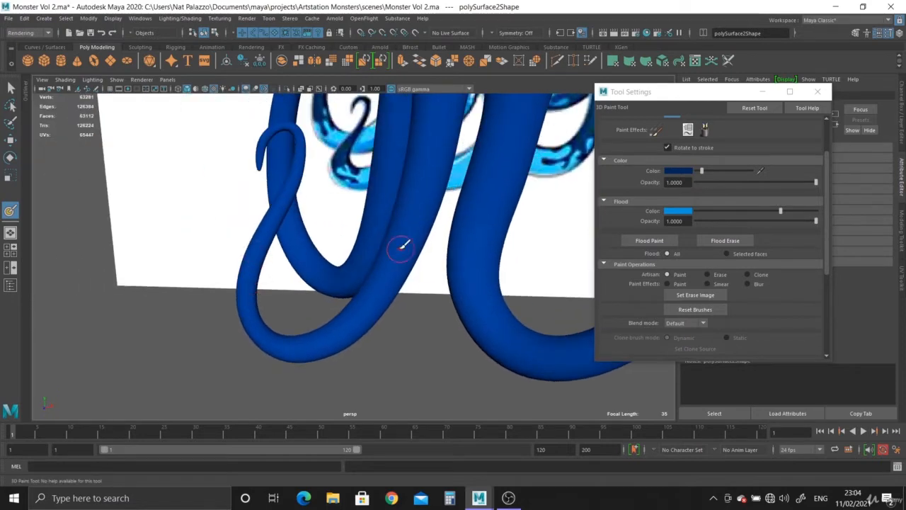
pyautogui.keyDown('alt'); pyautogui.moveTo(401, 246); pyautogui.dragTo(274, 283); pyautogui.keyUp('alt')
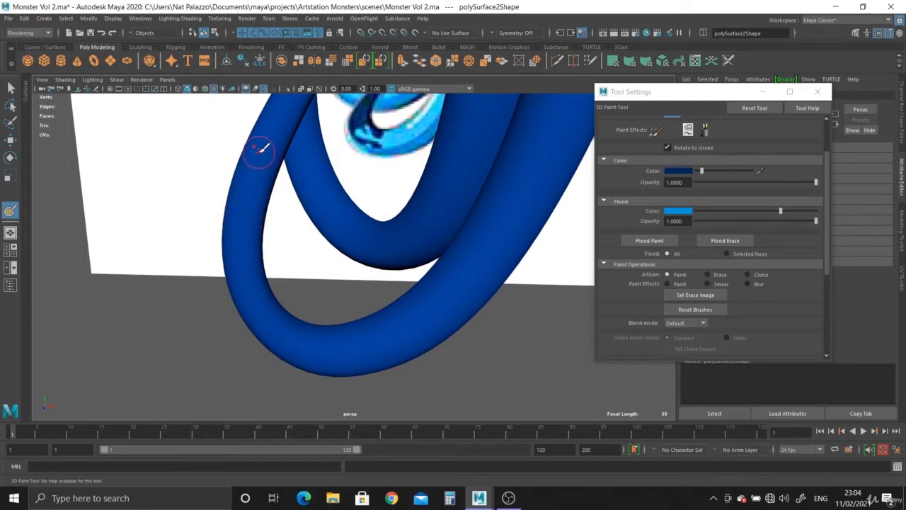
pyautogui.moveTo(260, 150)
pyautogui.mouseDown()
pyautogui.moveTo(252, 191)
pyautogui.moveTo(263, 150)
pyautogui.mouseUp()
pyautogui.keyDown('alt'); pyautogui.moveTo(264, 202); pyautogui.dragTo(333, 197); pyautogui.keyUp('alt')
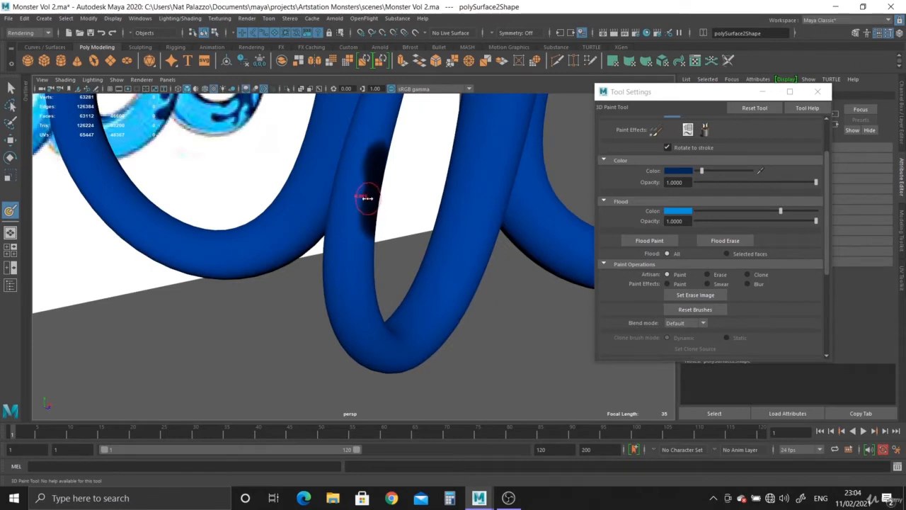
# Step: Paint navy blotches on the outer side of the small tentacle's loop and a round-ended drip down its inner edge
pyautogui.moveTo(369, 166)
pyautogui.mouseDown()
pyautogui.moveTo(352, 222)
pyautogui.moveTo(348, 299)
pyautogui.moveTo(413, 263)
pyautogui.moveTo(453, 265)
pyautogui.mouseUp()
pyautogui.moveTo(468, 275)
pyautogui.mouseDown()
pyautogui.moveTo(477, 247)
pyautogui.moveTo(460, 184)
pyautogui.moveTo(460, 196)
pyautogui.moveTo(360, 222)
pyautogui.moveTo(287, 221)
pyautogui.mouseUp()
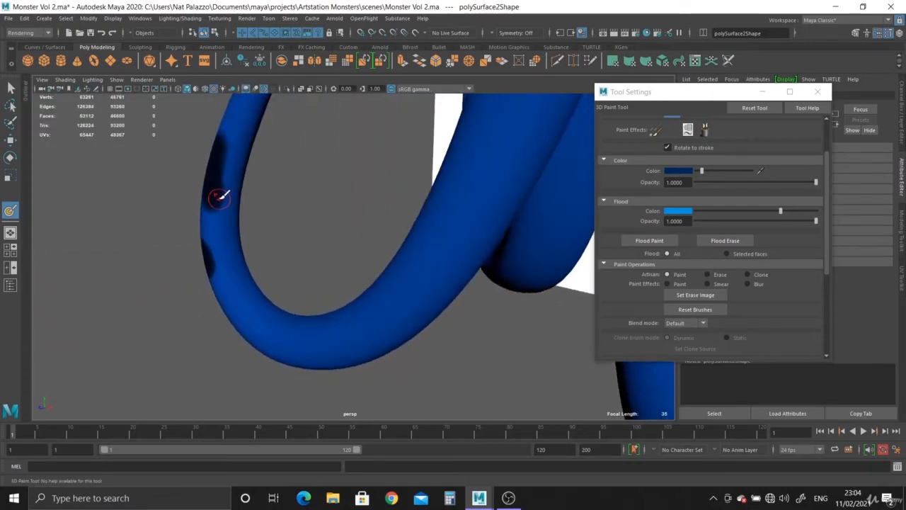
pyautogui.moveTo(228, 196); pyautogui.dragTo(244, 303)
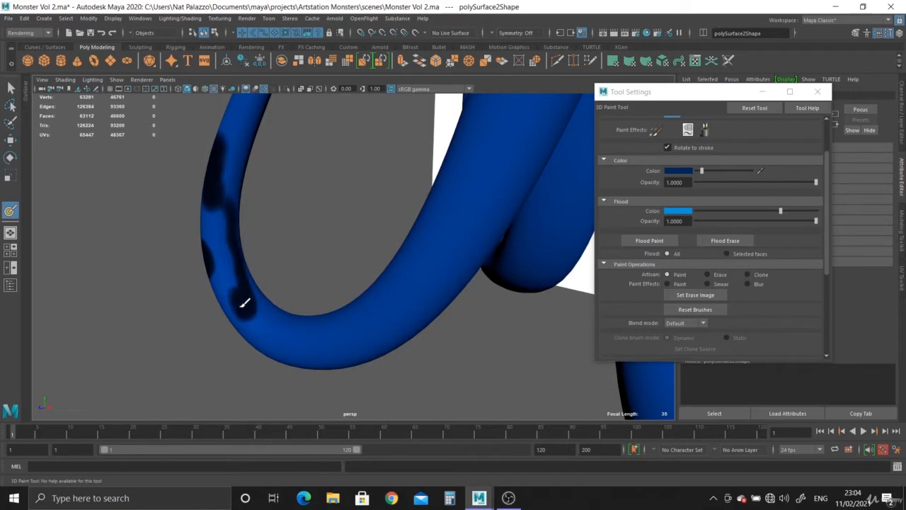
# Step: Fill the band above the small tentacle's drips solid navy and lengthen the drip along the loop's inner edge
pyautogui.moveTo(216, 202)
pyautogui.keyDown('alt'); pyautogui.mouseDown()
pyautogui.moveTo(260, 202)
pyautogui.moveTo(238, 221)
pyautogui.moveTo(251, 207)
pyautogui.moveTo(262, 241)
pyautogui.moveTo(251, 199)
pyautogui.mouseUp(); pyautogui.keyUp('alt')
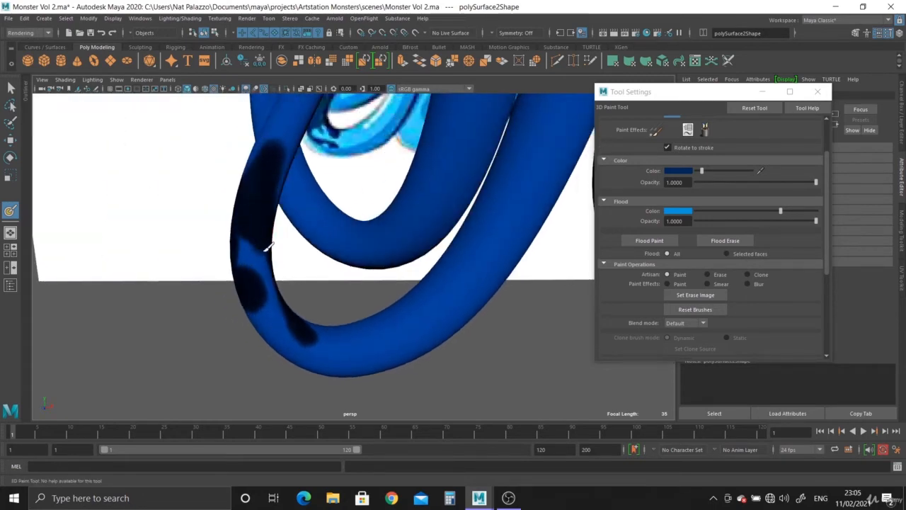
pyautogui.keyDown('alt'); pyautogui.moveTo(267, 246); pyautogui.dragTo(230, 237); pyautogui.keyUp('alt')
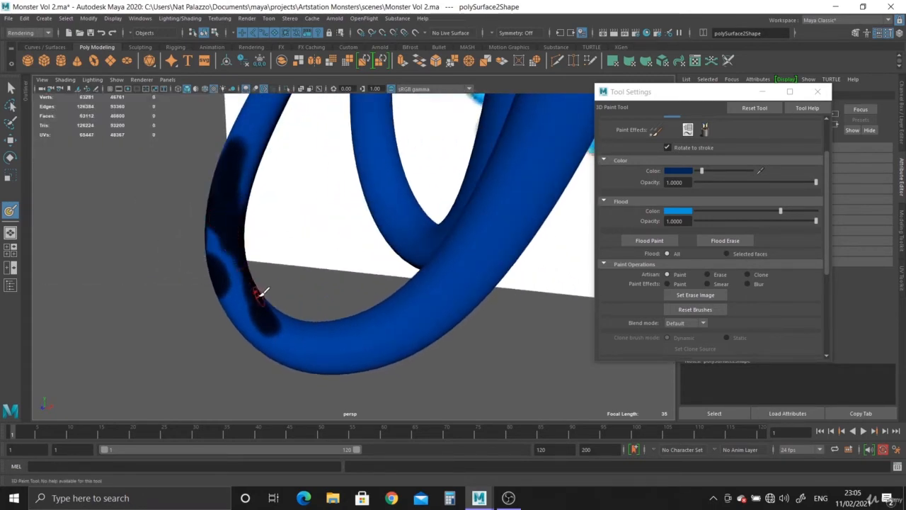
pyautogui.moveTo(262, 293); pyautogui.dragTo(264, 318)
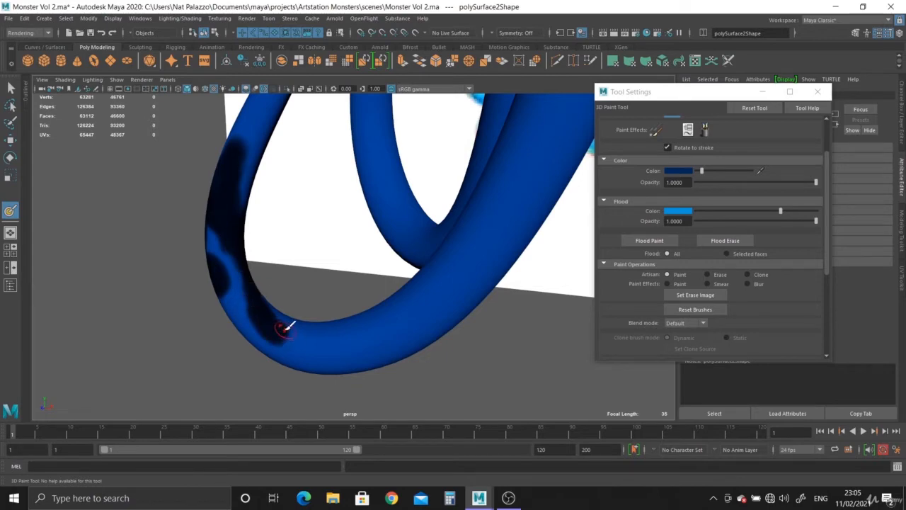
# Step: Paint navy around the back of the small hooked tentacle's loop and add a short drip towards its underside
pyautogui.moveTo(298, 328)
pyautogui.keyDown('alt'); pyautogui.mouseDown()
pyautogui.moveTo(334, 235)
pyautogui.moveTo(340, 253)
pyautogui.moveTo(324, 237)
pyautogui.moveTo(340, 292)
pyautogui.mouseUp(); pyautogui.keyUp('alt')
pyautogui.keyDown('alt'); pyautogui.moveTo(336, 259); pyautogui.dragTo(461, 265); pyautogui.keyUp('alt')
pyautogui.moveTo(477, 229)
pyautogui.mouseDown()
pyautogui.moveTo(472, 189)
pyautogui.moveTo(463, 213)
pyautogui.moveTo(481, 233)
pyautogui.mouseUp()
pyautogui.moveTo(486, 266)
pyautogui.mouseDown()
pyautogui.moveTo(477, 229)
pyautogui.moveTo(487, 199)
pyautogui.mouseUp()
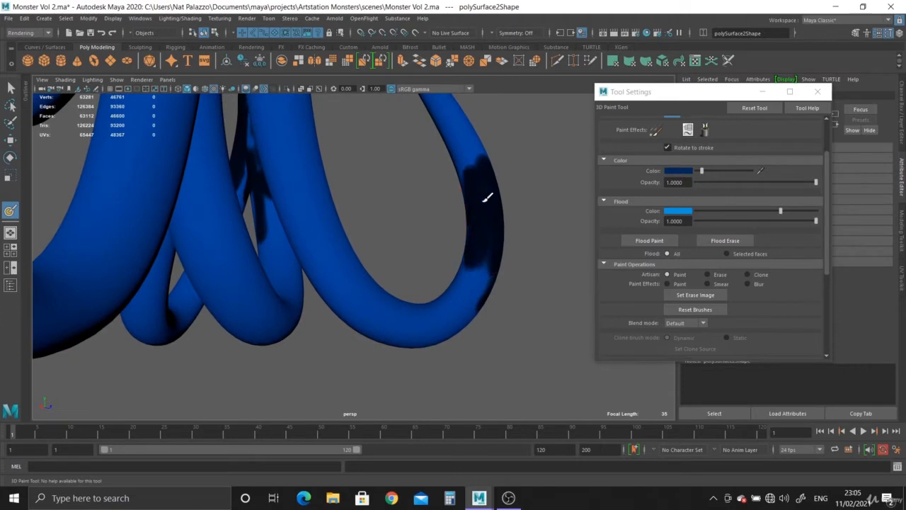
pyautogui.moveTo(473, 267); pyautogui.dragTo(467, 285)
pyautogui.keyDown('alt'); pyautogui.moveTo(473, 245); pyautogui.dragTo(501, 238); pyautogui.keyUp('alt')
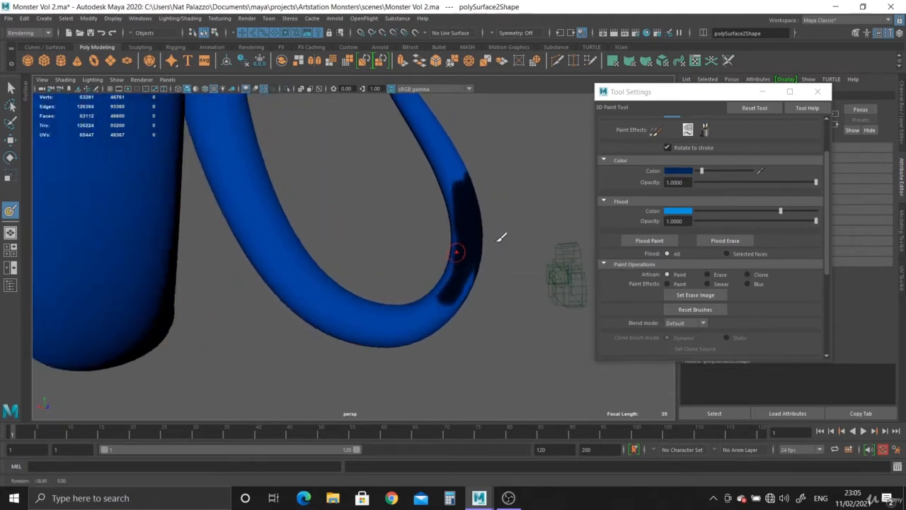
pyautogui.keyDown('alt'); pyautogui.moveTo(449, 259); pyautogui.dragTo(512, 289); pyautogui.keyUp('alt')
pyautogui.moveTo(447, 242)
pyautogui.keyDown('alt'); pyautogui.mouseDown()
pyautogui.moveTo(466, 242)
pyautogui.moveTo(427, 229)
pyautogui.moveTo(425, 126)
pyautogui.moveTo(417, 135)
pyautogui.mouseUp(); pyautogui.keyUp('alt')
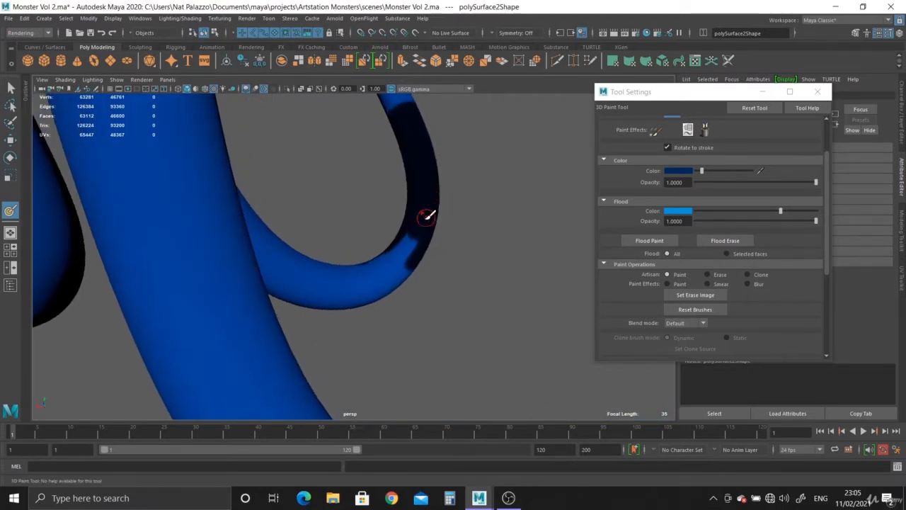
pyautogui.moveTo(412, 260); pyautogui.dragTo(388, 275)
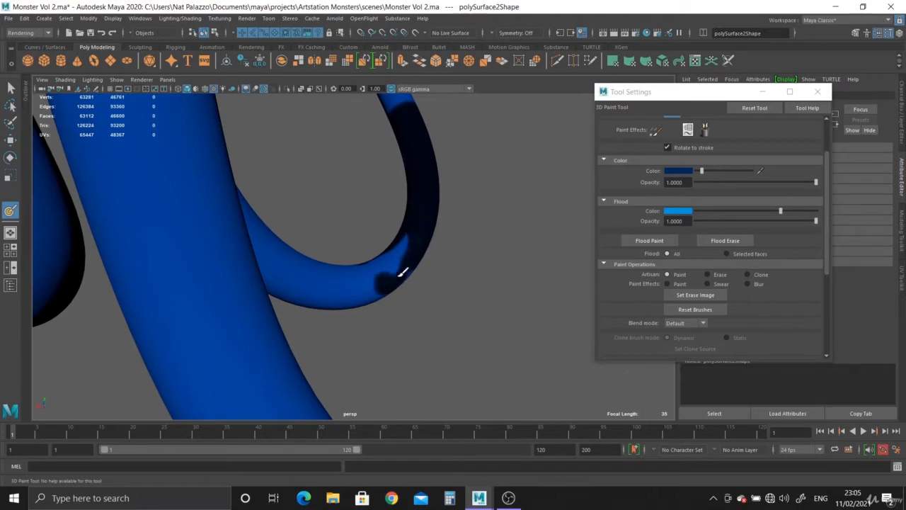
# Step: Add rounded, branching navy drips along the bottom bend of the small tentacle's loop on its front and back sides
pyautogui.moveTo(410, 230)
pyautogui.keyDown('alt'); pyautogui.mouseDown()
pyautogui.moveTo(487, 202)
pyautogui.moveTo(311, 255)
pyautogui.moveTo(247, 203)
pyautogui.moveTo(252, 182)
pyautogui.moveTo(228, 111)
pyautogui.moveTo(231, 188)
pyautogui.moveTo(323, 217)
pyautogui.moveTo(334, 323)
pyautogui.mouseUp(); pyautogui.keyUp('alt')
pyautogui.keyDown('alt'); pyautogui.moveTo(334, 323); pyautogui.dragTo(338, 161, button='middle'); pyautogui.keyUp('alt')
pyautogui.moveTo(337, 161)
pyautogui.keyDown('alt'); pyautogui.mouseDown(button='right')
pyautogui.moveTo(425, 369)
pyautogui.moveTo(446, 368)
pyautogui.mouseUp(button='right'); pyautogui.keyUp('alt')
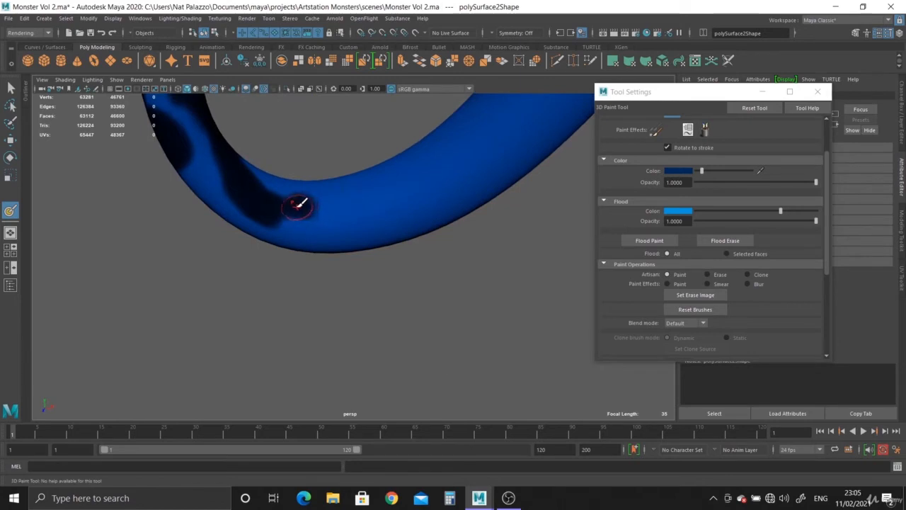
pyautogui.keyDown('alt'); pyautogui.moveTo(298, 199); pyautogui.dragTo(250, 173); pyautogui.keyUp('alt')
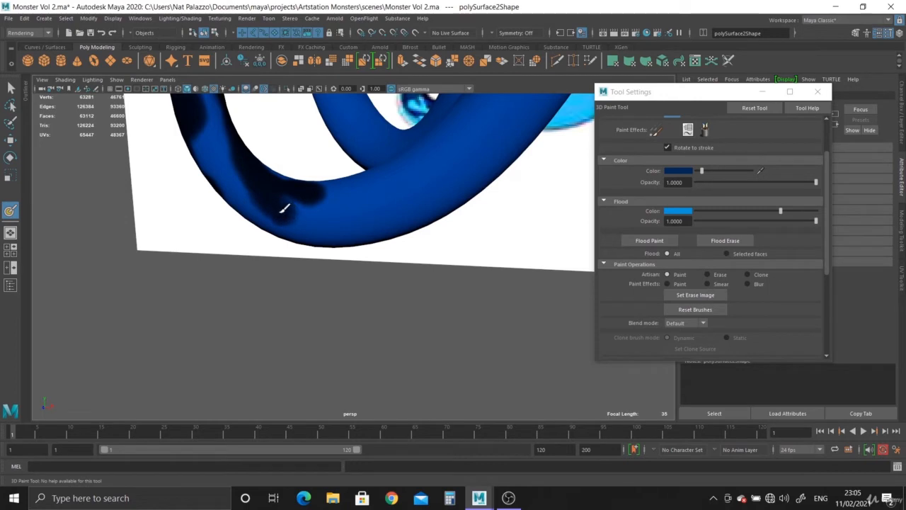
pyautogui.moveTo(284, 208)
pyautogui.mouseDown()
pyautogui.moveTo(253, 172)
pyautogui.moveTo(303, 189)
pyautogui.moveTo(274, 202)
pyautogui.moveTo(330, 217)
pyautogui.moveTo(361, 194)
pyautogui.moveTo(342, 217)
pyautogui.mouseUp()
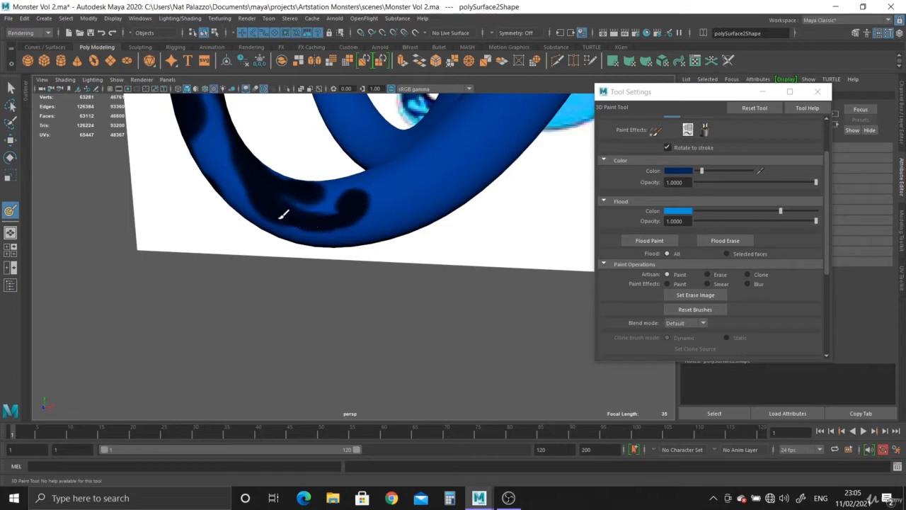
pyautogui.moveTo(262, 204)
pyautogui.keyDown('alt'); pyautogui.mouseDown()
pyautogui.moveTo(319, 215)
pyautogui.moveTo(271, 148)
pyautogui.mouseUp(); pyautogui.keyUp('alt')
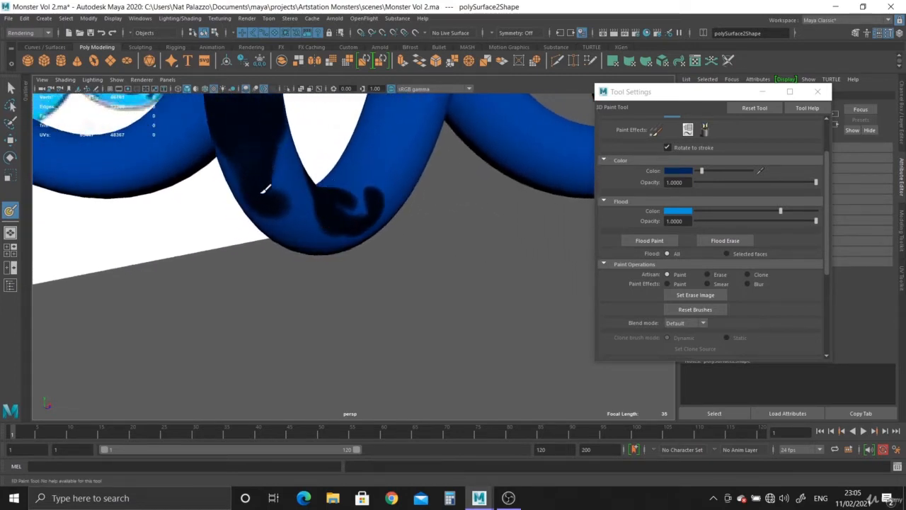
pyautogui.moveTo(277, 198)
pyautogui.keyDown('alt'); pyautogui.mouseDown()
pyautogui.moveTo(323, 178)
pyautogui.moveTo(380, 177)
pyautogui.moveTo(358, 152)
pyautogui.moveTo(299, 181)
pyautogui.moveTo(178, 170)
pyautogui.moveTo(243, 170)
pyautogui.moveTo(234, 173)
pyautogui.moveTo(319, 157)
pyautogui.moveTo(320, 117)
pyautogui.moveTo(320, 183)
pyautogui.mouseUp(); pyautogui.keyUp('alt')
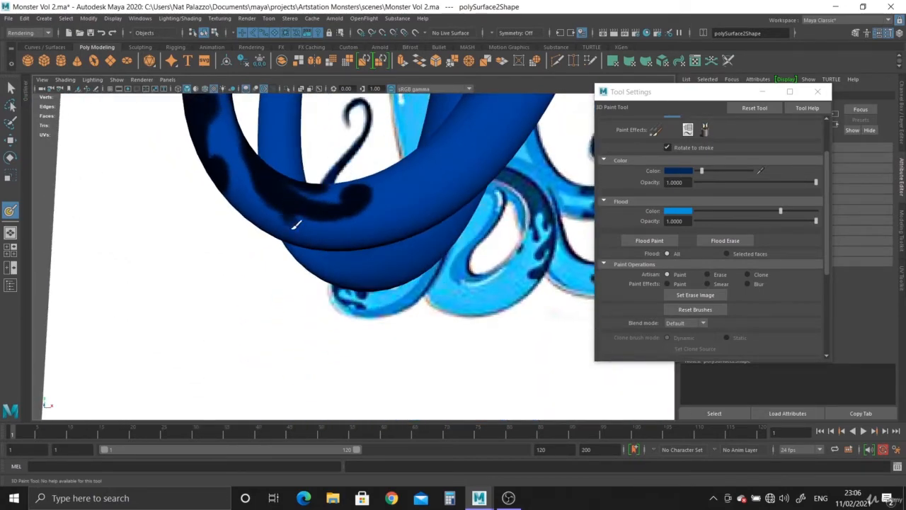
pyautogui.moveTo(289, 181)
pyautogui.keyDown('alt'); pyautogui.mouseDown()
pyautogui.moveTo(333, 205)
pyautogui.moveTo(443, 147)
pyautogui.moveTo(431, 178)
pyautogui.mouseUp(); pyautogui.keyUp('alt')
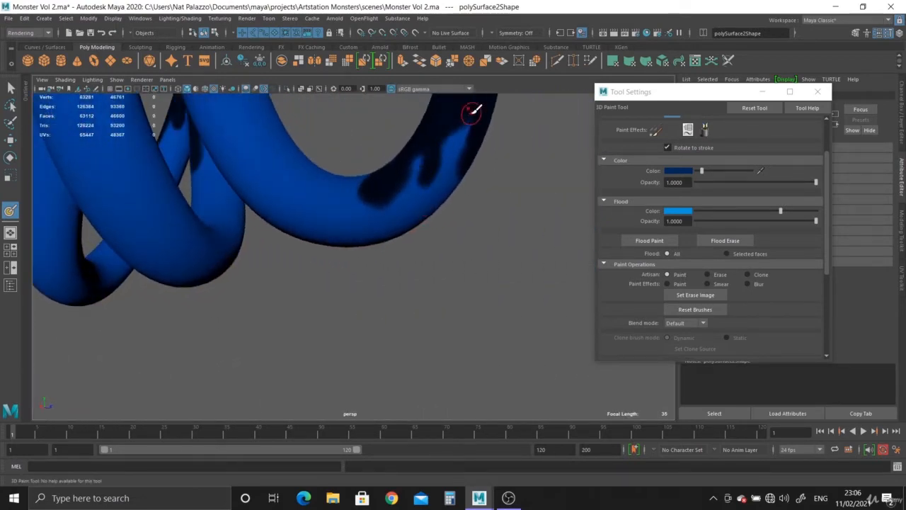
pyautogui.keyDown('alt'); pyautogui.moveTo(472, 182); pyautogui.dragTo(308, 121); pyautogui.keyUp('alt')
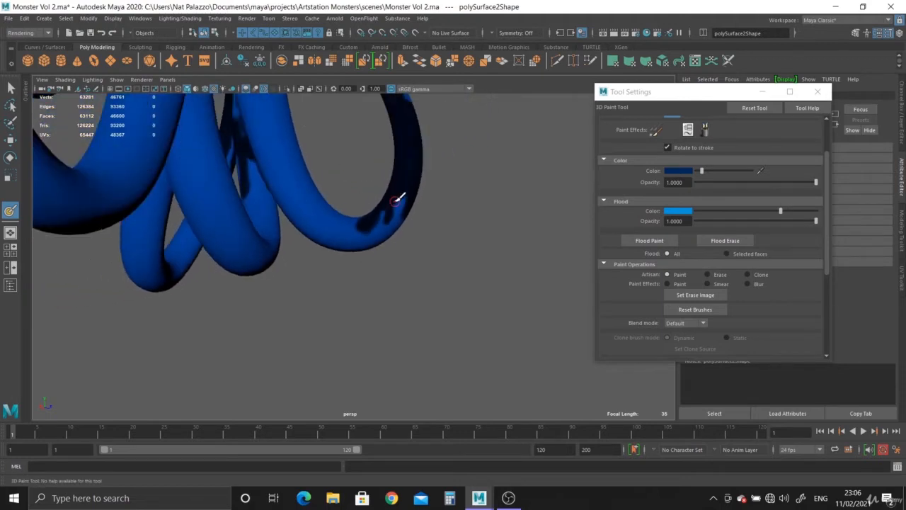
# Step: Enlarge the brush and fill the small tentacle solid navy from above the drips to its hooked tip, on all sides
pyautogui.keyDown('alt'); pyautogui.moveTo(415, 196); pyautogui.dragTo(442, 261); pyautogui.keyUp('alt')
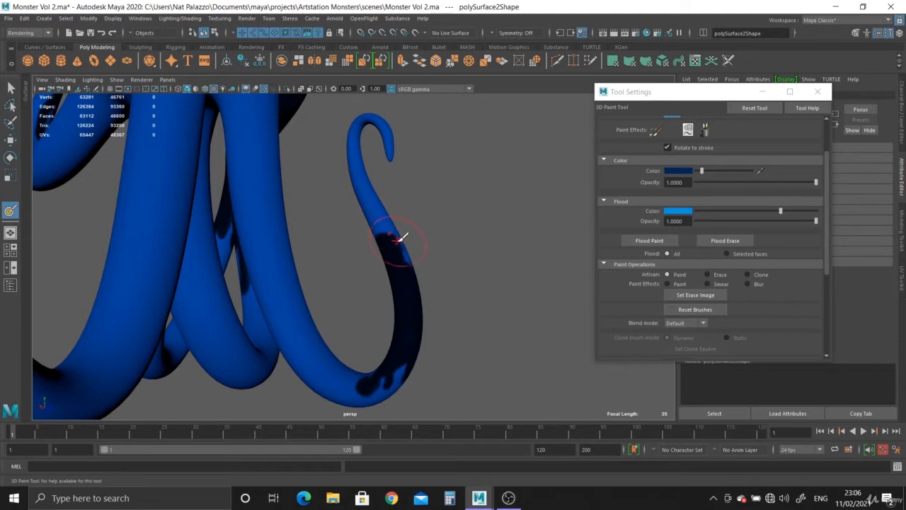
pyautogui.moveTo(411, 256)
pyautogui.mouseDown()
pyautogui.moveTo(418, 210)
pyautogui.moveTo(374, 203)
pyautogui.moveTo(365, 140)
pyautogui.moveTo(398, 146)
pyautogui.moveTo(358, 155)
pyautogui.mouseUp()
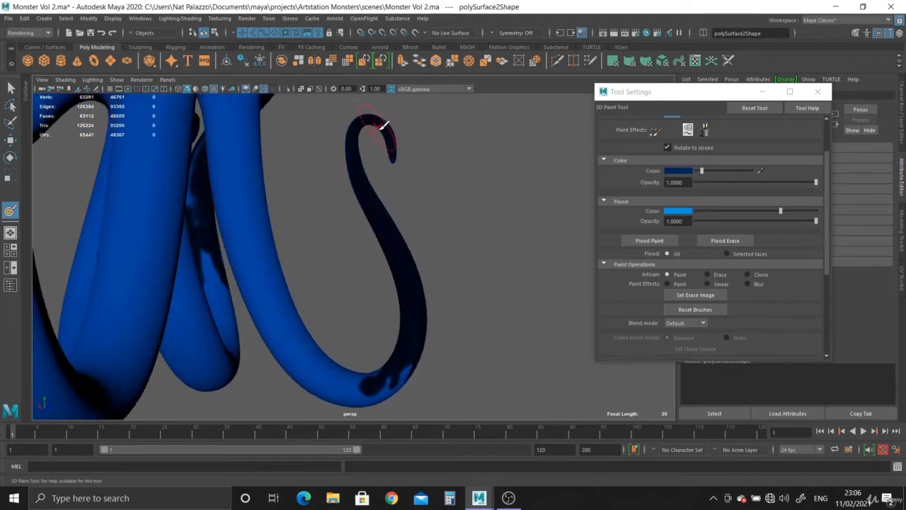
pyautogui.moveTo(383, 125)
pyautogui.keyDown('alt'); pyautogui.mouseDown()
pyautogui.moveTo(373, 158)
pyautogui.moveTo(333, 204)
pyautogui.moveTo(210, 225)
pyautogui.moveTo(317, 186)
pyautogui.moveTo(366, 181)
pyautogui.moveTo(328, 205)
pyautogui.moveTo(331, 177)
pyautogui.moveTo(319, 196)
pyautogui.moveTo(333, 205)
pyautogui.moveTo(356, 156)
pyautogui.mouseUp(); pyautogui.keyUp('alt')
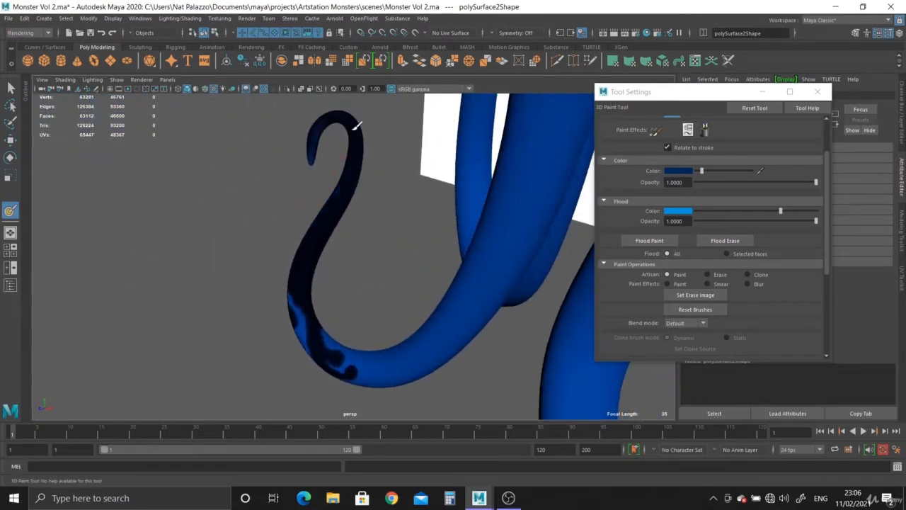
pyautogui.moveTo(306, 169)
pyautogui.keyDown('alt'); pyautogui.mouseDown()
pyautogui.moveTo(503, 187)
pyautogui.moveTo(435, 130)
pyautogui.moveTo(432, 115)
pyautogui.moveTo(396, 158)
pyautogui.moveTo(408, 208)
pyautogui.moveTo(423, 219)
pyautogui.moveTo(395, 235)
pyautogui.moveTo(253, 262)
pyautogui.moveTo(261, 258)
pyautogui.mouseUp(); pyautogui.keyUp('alt')
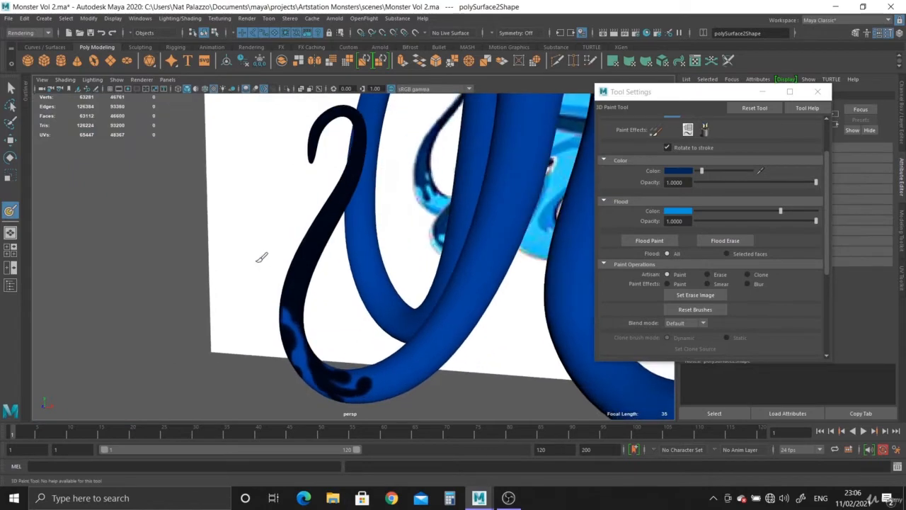
pyautogui.moveTo(300, 281)
pyautogui.keyDown('alt'); pyautogui.mouseDown()
pyautogui.moveTo(314, 262)
pyautogui.moveTo(300, 263)
pyautogui.mouseUp(); pyautogui.keyUp('alt')
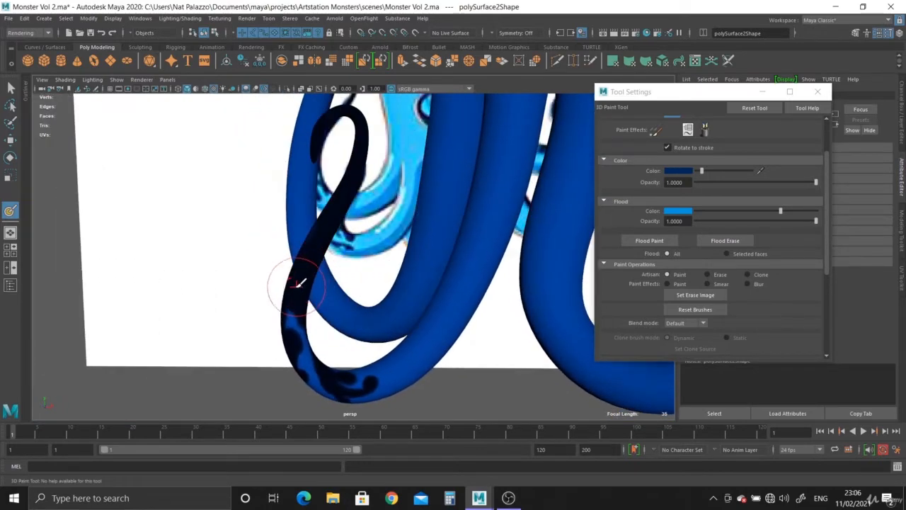
pyautogui.moveTo(296, 298)
pyautogui.keyDown('alt'); pyautogui.mouseDown()
pyautogui.moveTo(292, 308)
pyautogui.moveTo(298, 283)
pyautogui.moveTo(283, 279)
pyautogui.moveTo(318, 276)
pyautogui.moveTo(239, 265)
pyautogui.moveTo(330, 276)
pyautogui.moveTo(396, 299)
pyautogui.moveTo(291, 290)
pyautogui.mouseUp(); pyautogui.keyUp('alt')
# Step: Paint the first curved navy blotches on the outer bend of the large unpainted tentacle beside the finished small one
pyautogui.keyDown('alt'); pyautogui.moveTo(301, 317); pyautogui.dragTo(312, 259, button='middle'); pyautogui.keyUp('alt')
pyautogui.scroll(5, 283, 258)
pyautogui.keyDown('alt'); pyautogui.moveTo(210, 257); pyautogui.dragTo(347, 266, button='middle'); pyautogui.keyUp('alt')
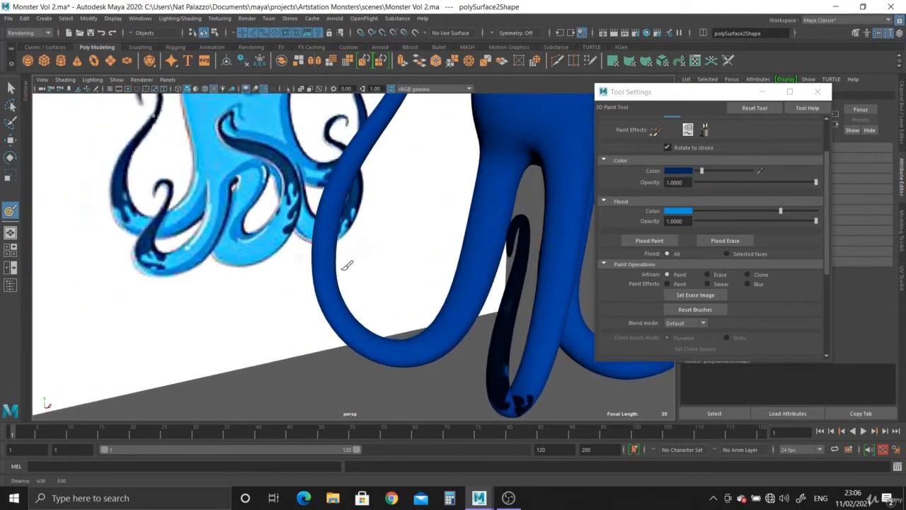
pyautogui.keyDown('alt'); pyautogui.moveTo(347, 265); pyautogui.dragTo(439, 402, button='right'); pyautogui.keyUp('alt')
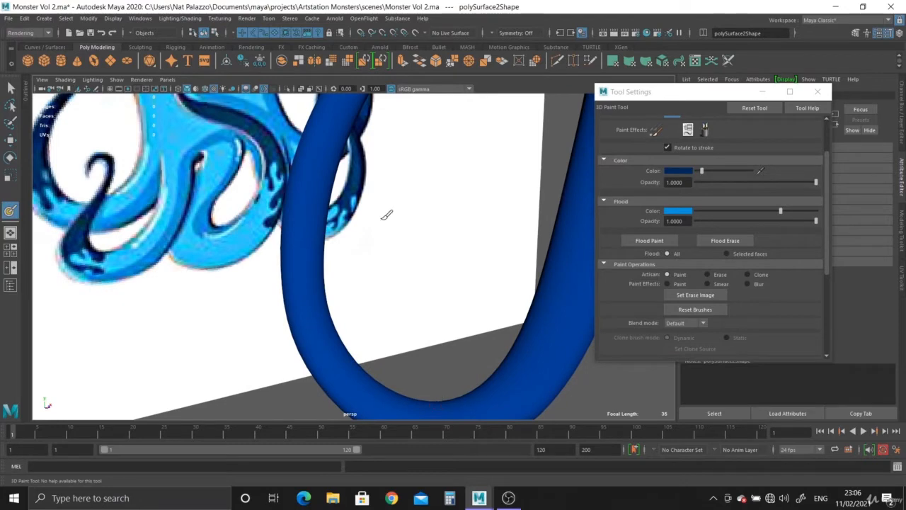
pyautogui.moveTo(304, 309)
pyautogui.mouseDown()
pyautogui.moveTo(325, 349)
pyautogui.moveTo(318, 300)
pyautogui.mouseUp()
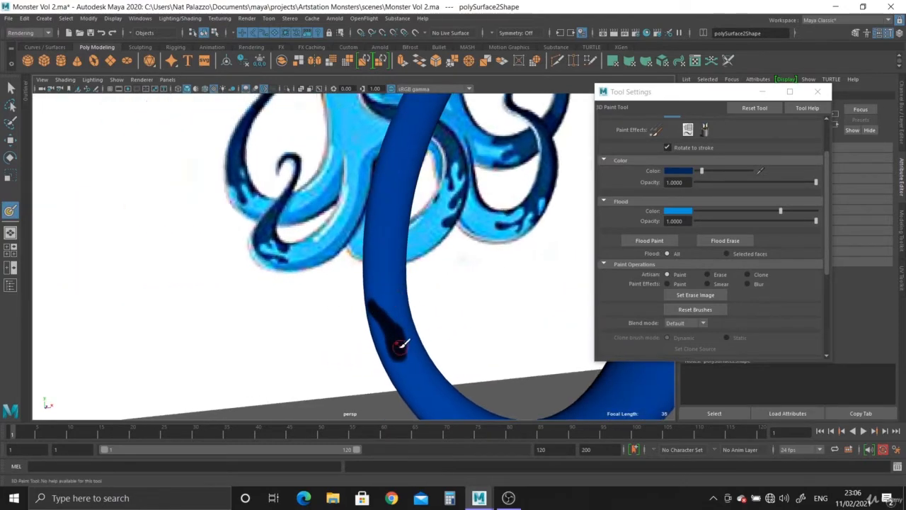
pyautogui.moveTo(383, 309)
pyautogui.mouseDown()
pyautogui.moveTo(387, 274)
pyautogui.moveTo(402, 288)
pyautogui.mouseUp()
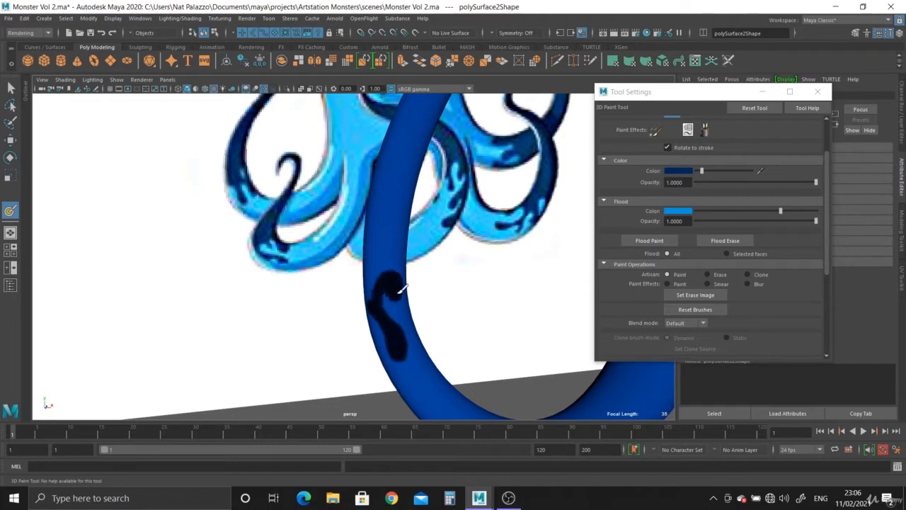
# Step: Continue the navy blotches around the back of the large tentacle's bend as a thick forked drip
pyautogui.keyDown('alt'); pyautogui.moveTo(459, 260); pyautogui.dragTo(385, 279); pyautogui.keyUp('alt')
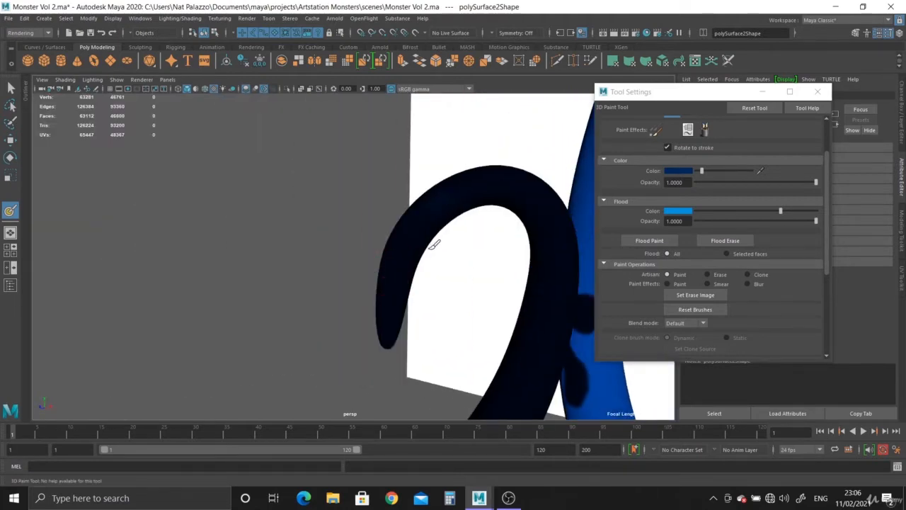
pyautogui.moveTo(434, 245)
pyautogui.keyDown('alt'); pyautogui.mouseDown()
pyautogui.moveTo(220, 191)
pyautogui.moveTo(415, 305)
pyautogui.moveTo(435, 203)
pyautogui.moveTo(415, 230)
pyautogui.moveTo(391, 229)
pyautogui.moveTo(469, 257)
pyautogui.moveTo(370, 225)
pyautogui.moveTo(415, 264)
pyautogui.moveTo(390, 344)
pyautogui.moveTo(424, 287)
pyautogui.mouseUp(); pyautogui.keyUp('alt')
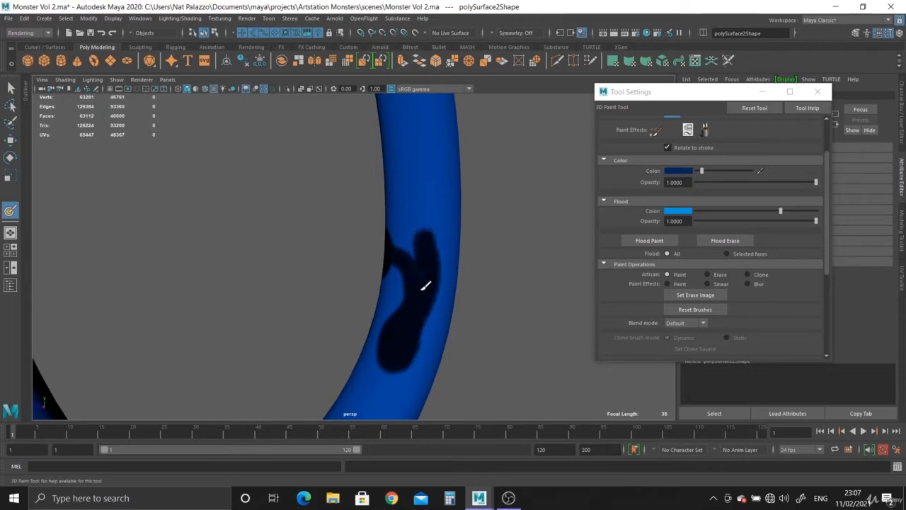
pyautogui.moveTo(423, 246)
pyautogui.mouseDown()
pyautogui.moveTo(348, 269)
pyautogui.moveTo(382, 316)
pyautogui.moveTo(378, 251)
pyautogui.moveTo(376, 261)
pyautogui.moveTo(301, 260)
pyautogui.moveTo(316, 209)
pyautogui.moveTo(281, 235)
pyautogui.moveTo(271, 212)
pyautogui.moveTo(284, 205)
pyautogui.moveTo(317, 246)
pyautogui.mouseUp()
pyautogui.moveTo(271, 208); pyautogui.dragTo(277, 242)
# Step: Fill the large tentacle's section above the drips with a solid navy band all the way around
pyautogui.moveTo(281, 211)
pyautogui.keyDown('alt'); pyautogui.mouseDown()
pyautogui.moveTo(263, 255)
pyautogui.moveTo(220, 267)
pyautogui.moveTo(364, 219)
pyautogui.moveTo(483, 199)
pyautogui.mouseUp(); pyautogui.keyUp('alt')
pyautogui.keyDown('alt'); pyautogui.moveTo(479, 189); pyautogui.dragTo(403, 266, button='right'); pyautogui.keyUp('alt')
pyautogui.keyDown('alt'); pyautogui.moveTo(403, 266); pyautogui.dragTo(168, 234); pyautogui.keyUp('alt')
pyautogui.keyDown('alt'); pyautogui.moveTo(315, 204); pyautogui.dragTo(307, 254, button='middle'); pyautogui.keyUp('alt')
pyautogui.keyDown('alt'); pyautogui.moveTo(307, 254); pyautogui.dragTo(425, 331, button='right'); pyautogui.keyUp('alt')
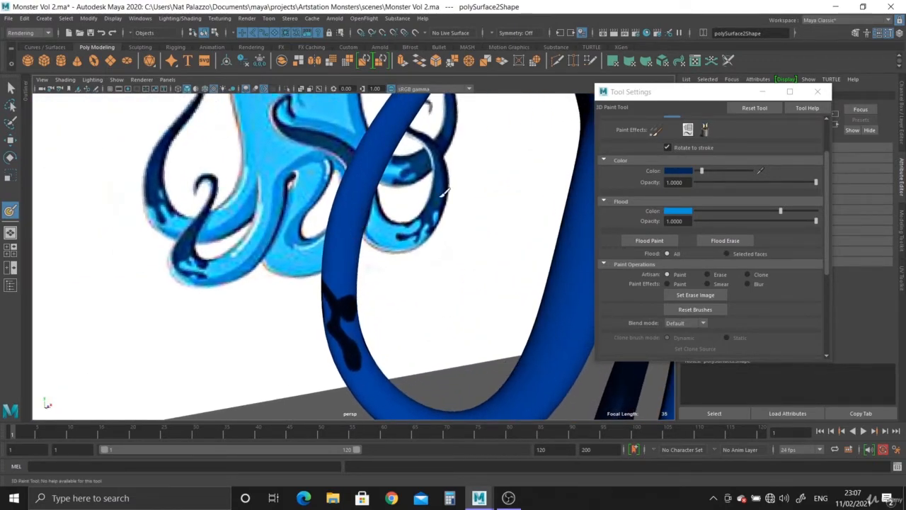
pyautogui.moveTo(343, 245)
pyautogui.mouseDown()
pyautogui.moveTo(345, 283)
pyautogui.moveTo(364, 166)
pyautogui.moveTo(355, 191)
pyautogui.mouseUp()
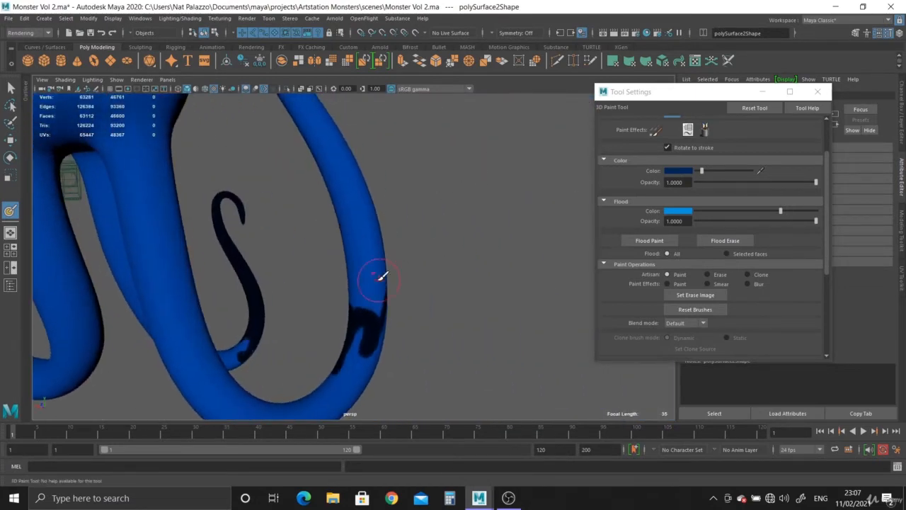
pyautogui.moveTo(381, 274)
pyautogui.mouseDown()
pyautogui.moveTo(371, 293)
pyautogui.moveTo(378, 293)
pyautogui.moveTo(366, 228)
pyautogui.moveTo(362, 275)
pyautogui.mouseUp()
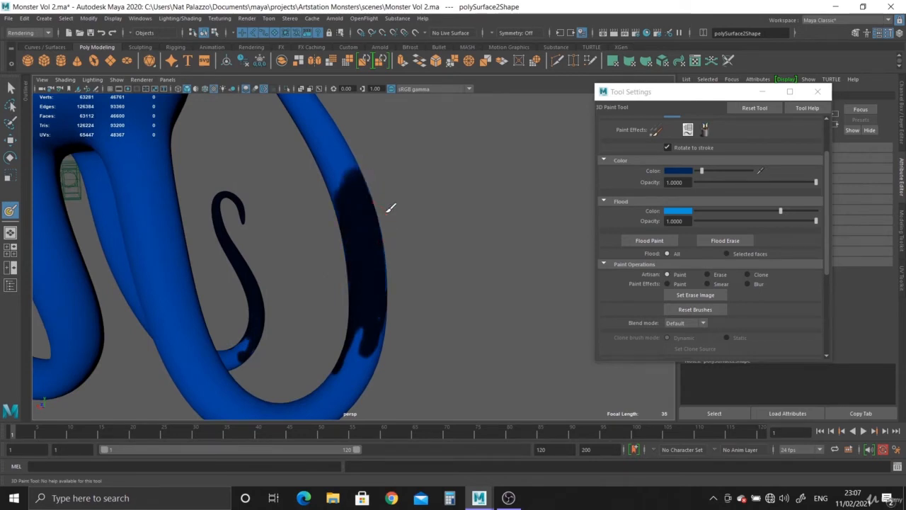
pyautogui.moveTo(390, 205)
pyautogui.keyDown('alt'); pyautogui.mouseDown()
pyautogui.moveTo(285, 248)
pyautogui.moveTo(236, 253)
pyautogui.moveTo(320, 228)
pyautogui.mouseUp(); pyautogui.keyUp('alt')
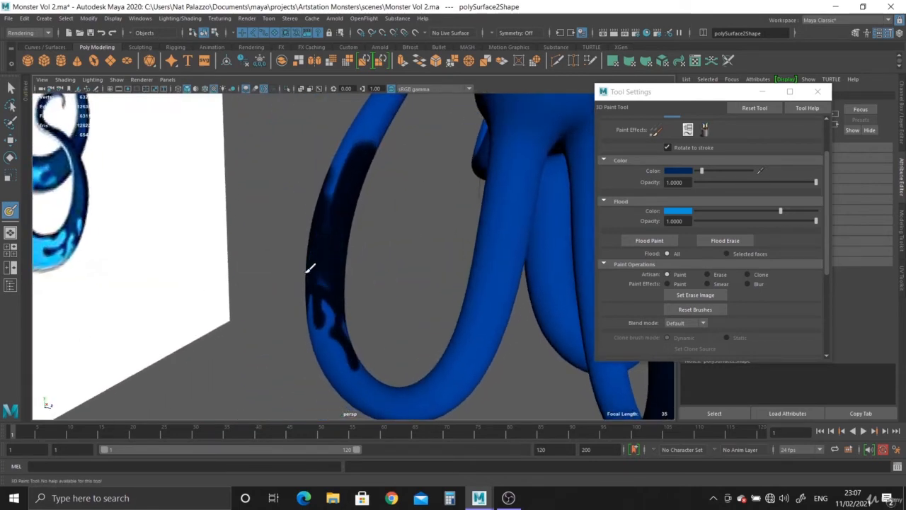
pyautogui.moveTo(309, 269)
pyautogui.mouseDown()
pyautogui.moveTo(334, 187)
pyautogui.moveTo(366, 141)
pyautogui.moveTo(352, 218)
pyautogui.moveTo(245, 257)
pyautogui.moveTo(340, 263)
pyautogui.moveTo(386, 133)
pyautogui.moveTo(446, 158)
pyautogui.moveTo(488, 134)
pyautogui.moveTo(467, 136)
pyautogui.moveTo(421, 235)
pyautogui.moveTo(534, 253)
pyautogui.moveTo(477, 214)
pyautogui.moveTo(478, 202)
pyautogui.mouseUp()
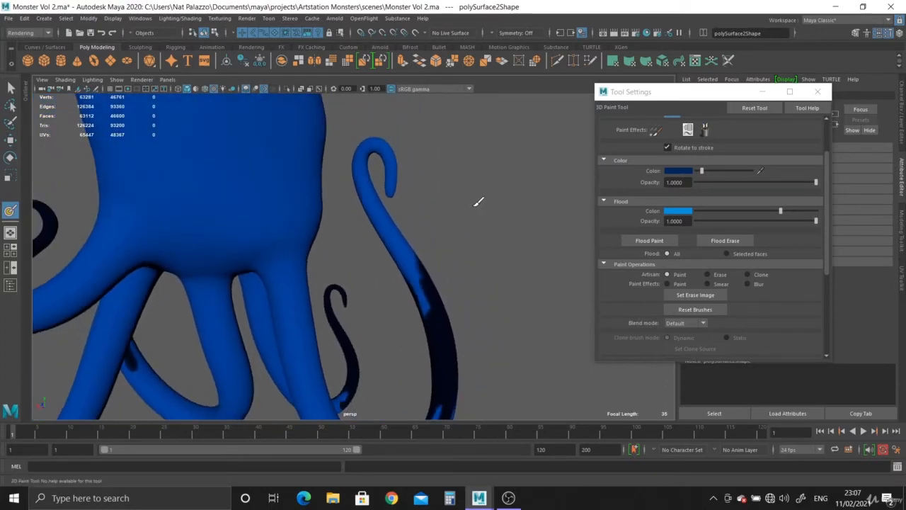
# Step: Fill the large tentacle's upper length and hooked tip solid navy, covering the leftover blue patches on every side
pyautogui.moveTo(411, 247)
pyautogui.mouseDown()
pyautogui.moveTo(410, 272)
pyautogui.moveTo(373, 179)
pyautogui.moveTo(397, 168)
pyautogui.mouseUp()
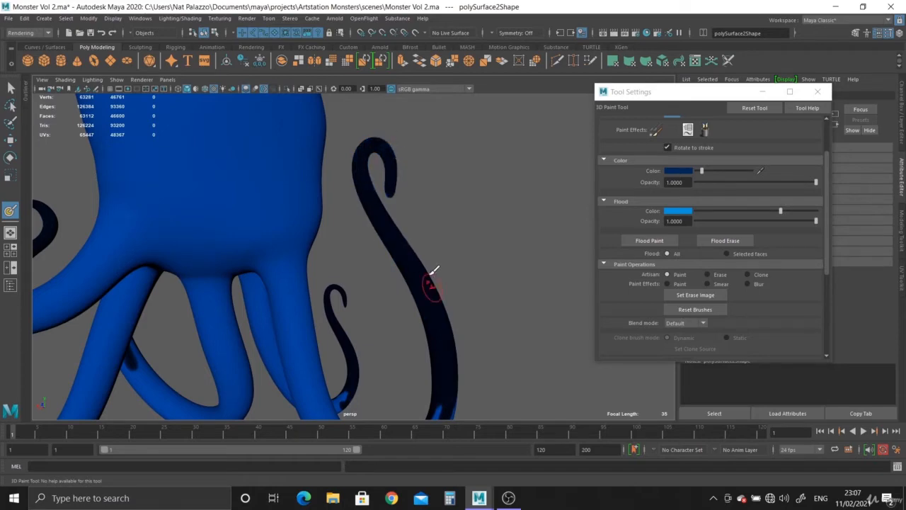
pyautogui.keyDown('alt'); pyautogui.moveTo(431, 274); pyautogui.dragTo(258, 223); pyautogui.keyUp('alt')
pyautogui.moveTo(300, 249)
pyautogui.mouseDown()
pyautogui.moveTo(311, 239)
pyautogui.moveTo(314, 169)
pyautogui.mouseUp()
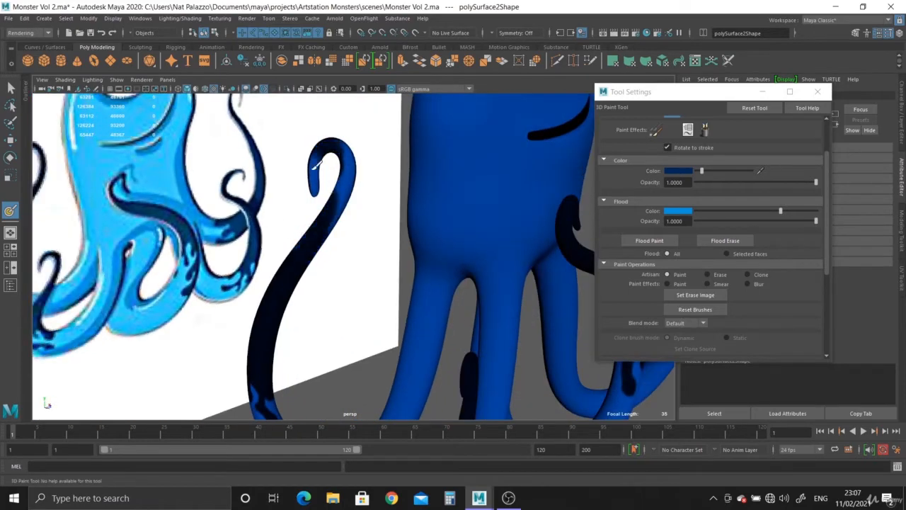
pyautogui.keyDown('alt'); pyautogui.moveTo(335, 235); pyautogui.dragTo(339, 172); pyautogui.keyUp('alt')
pyautogui.keyDown('alt'); pyautogui.moveTo(329, 226); pyautogui.dragTo(428, 210); pyautogui.keyUp('alt')
pyautogui.keyDown('alt'); pyautogui.moveTo(394, 244); pyautogui.dragTo(401, 174); pyautogui.keyUp('alt')
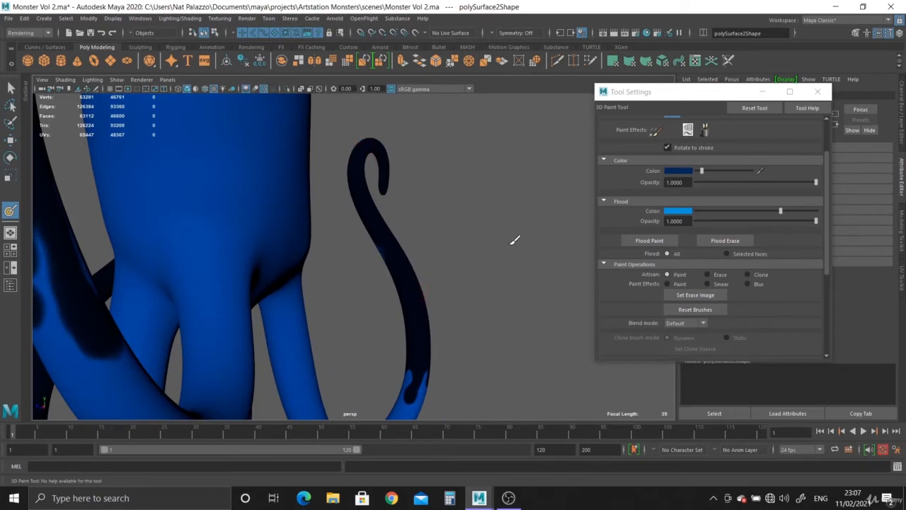
# Step: Set the paint colour to the flood colour's light blue by sampling its swatch with the eyedropper
pyautogui.keyDown('alt'); pyautogui.moveTo(515, 240); pyautogui.dragTo(425, 313); pyautogui.keyUp('alt')
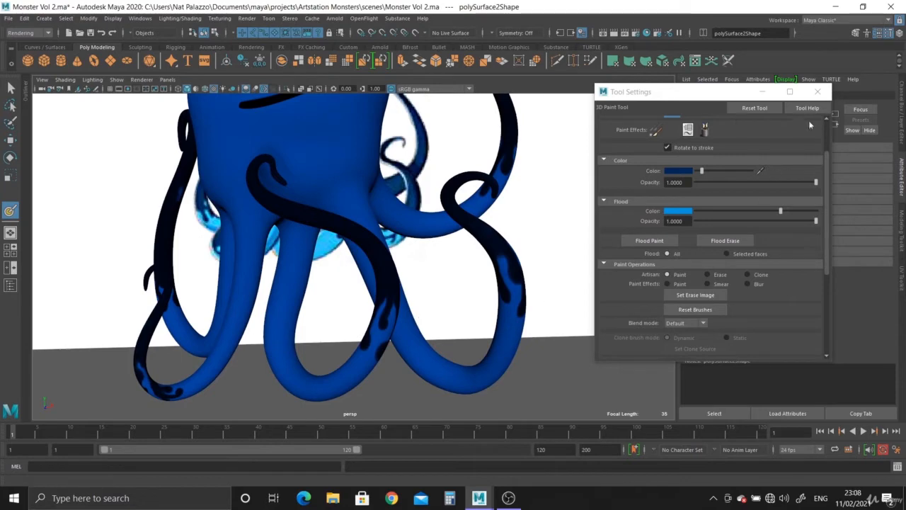
pyautogui.click(676, 171)
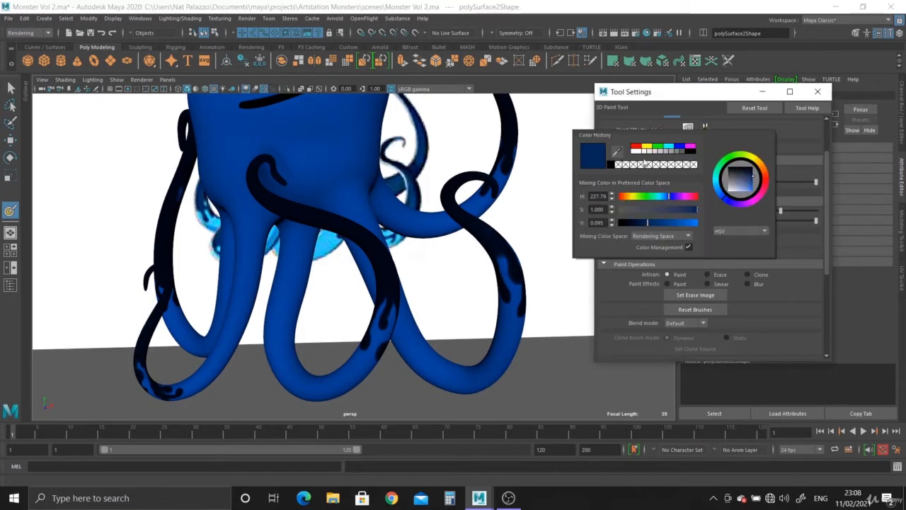
pyautogui.click(620, 153)
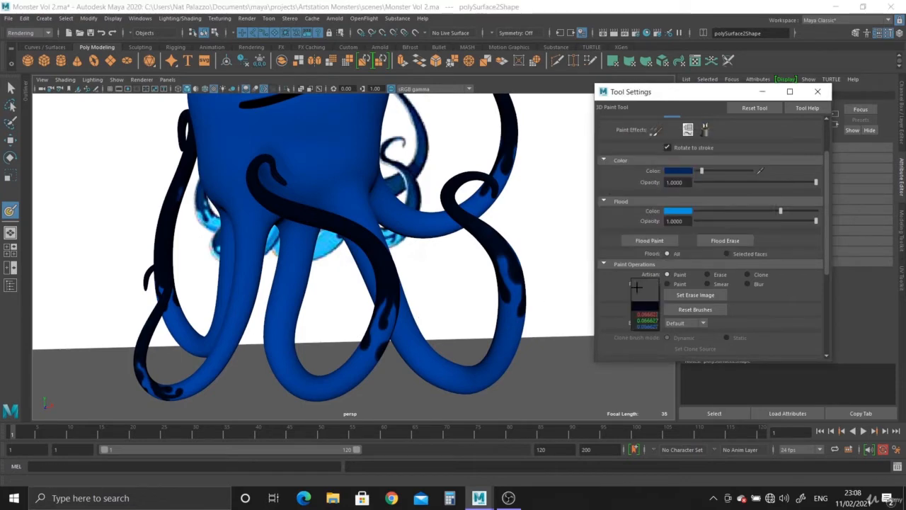
pyautogui.click(670, 210)
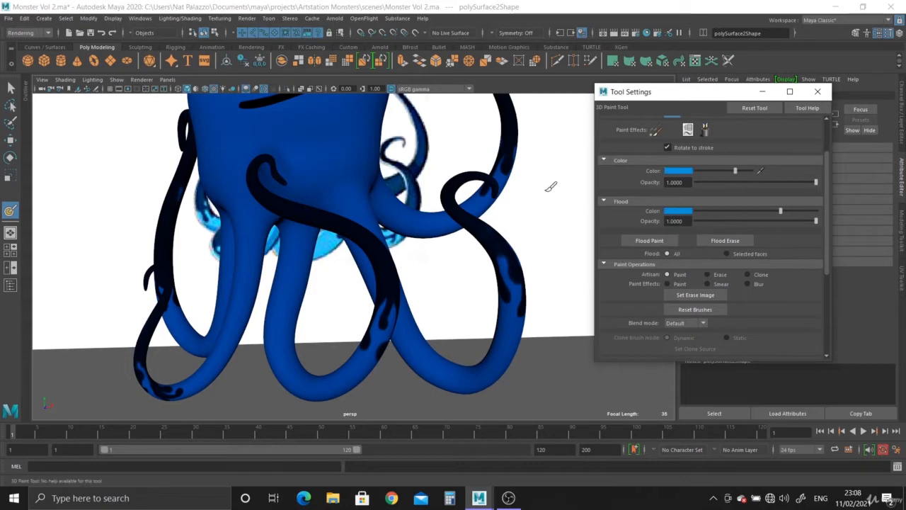
pyautogui.scroll(2, 387, 262)
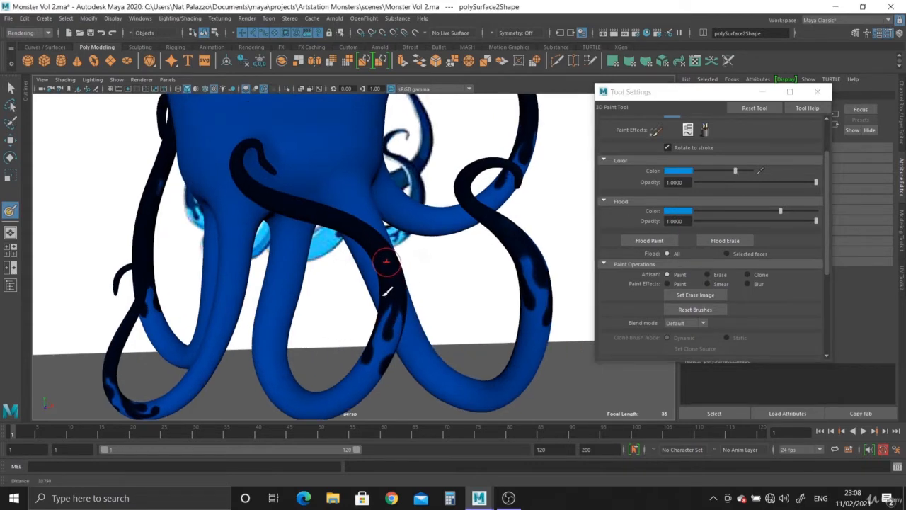
# Step: Shrink the brush and dab light blue spots just above the drips on the small hooked tentacle's navy section
pyautogui.keyDown('alt'); pyautogui.moveTo(85, 303); pyautogui.dragTo(234, 219, button='middle'); pyautogui.keyUp('alt')
pyautogui.keyDown('alt'); pyautogui.moveTo(234, 219); pyautogui.dragTo(299, 333, button='right'); pyautogui.keyUp('alt')
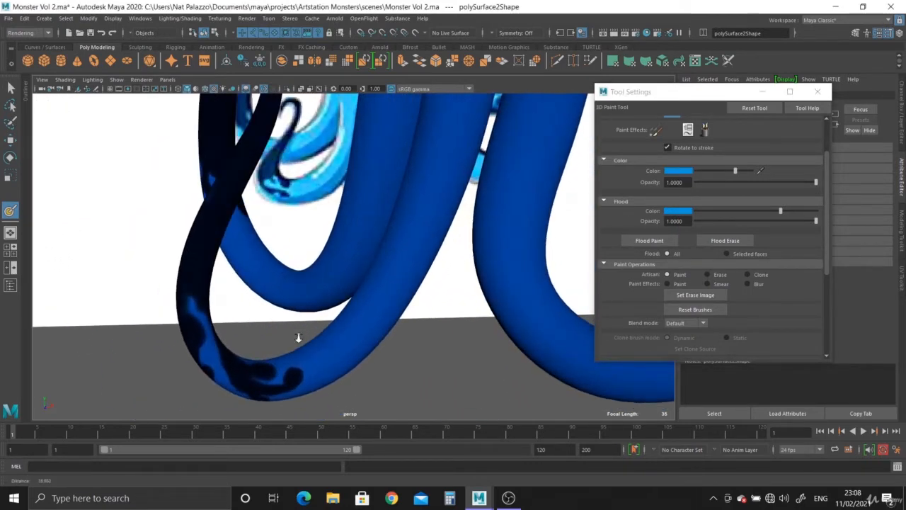
pyautogui.press('b')
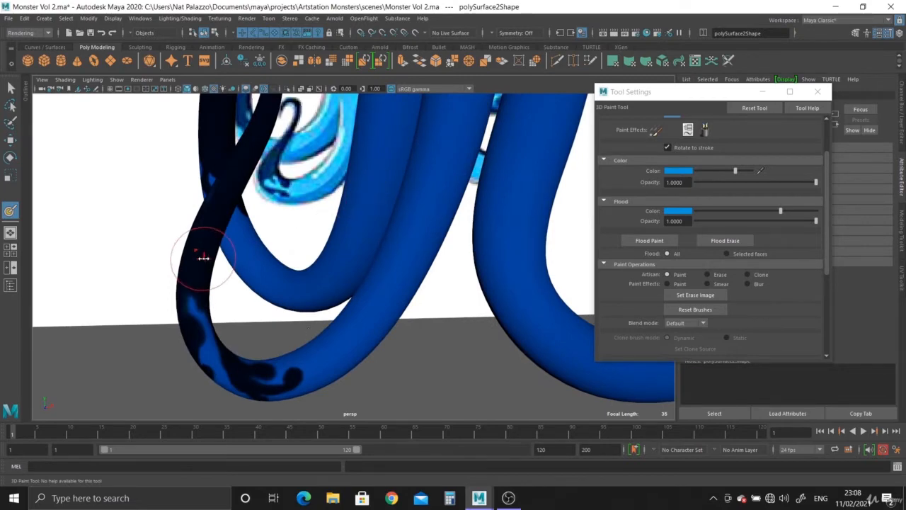
pyautogui.moveTo(203, 260); pyautogui.dragTo(198, 259)
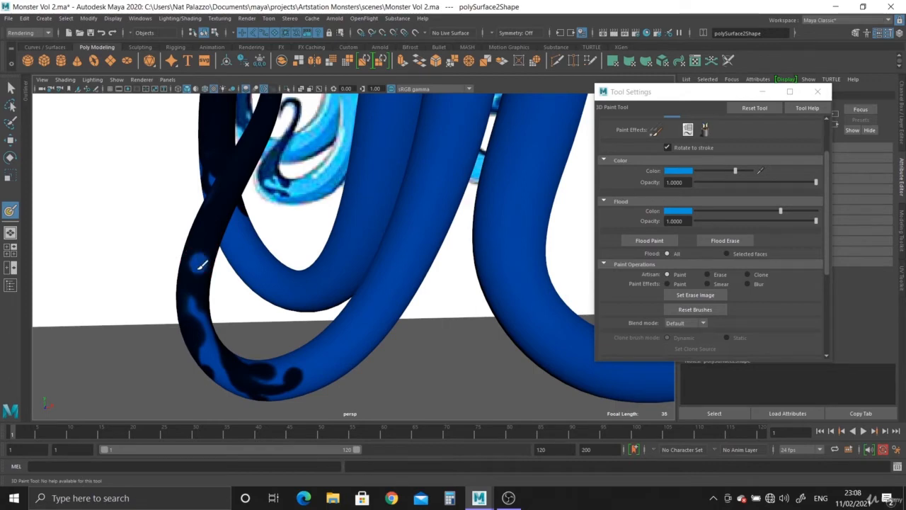
pyautogui.moveTo(301, 210)
pyautogui.keyDown('alt'); pyautogui.mouseDown()
pyautogui.moveTo(272, 227)
pyautogui.moveTo(324, 198)
pyautogui.moveTo(407, 211)
pyautogui.moveTo(363, 223)
pyautogui.mouseUp(); pyautogui.keyUp('alt')
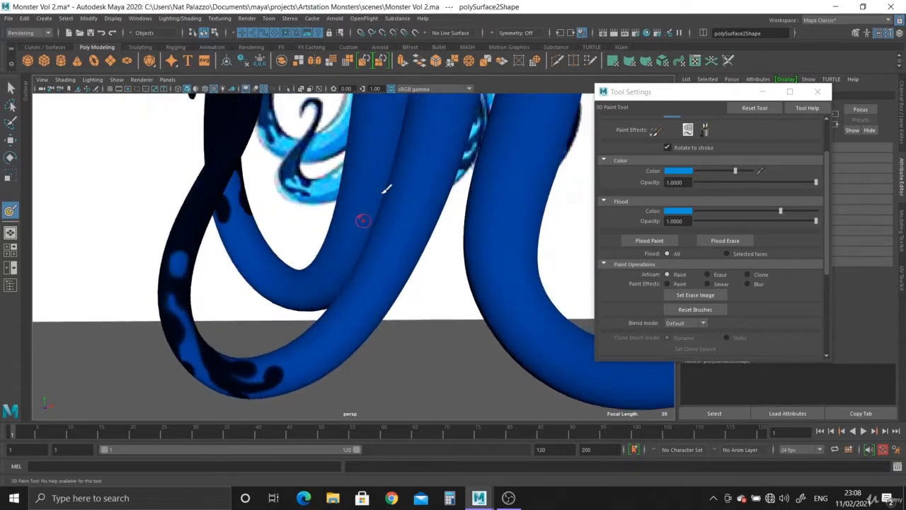
pyautogui.rightClick(269, 217)
pyautogui.moveTo(188, 191)
pyautogui.keyDown('alt'); pyautogui.mouseDown()
pyautogui.moveTo(236, 273)
pyautogui.moveTo(240, 301)
pyautogui.moveTo(198, 289)
pyautogui.mouseUp(); pyautogui.keyUp('alt')
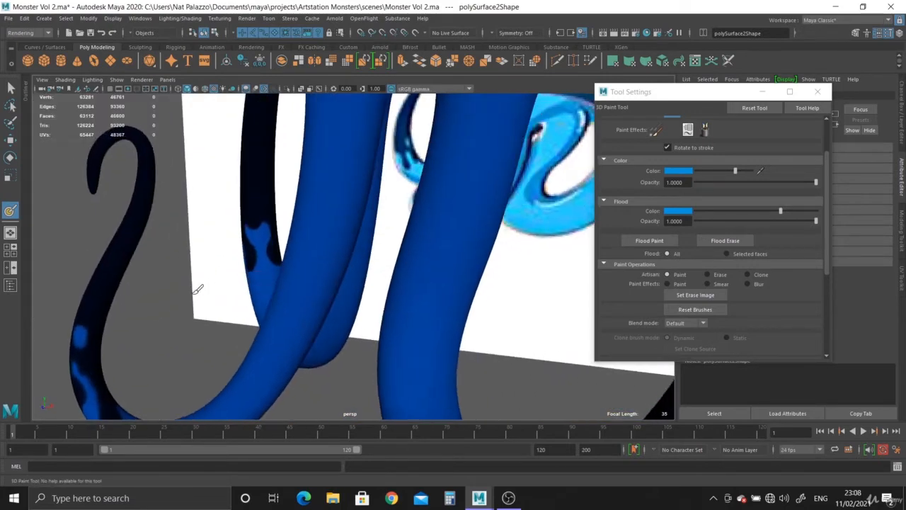
pyautogui.click(103, 298)
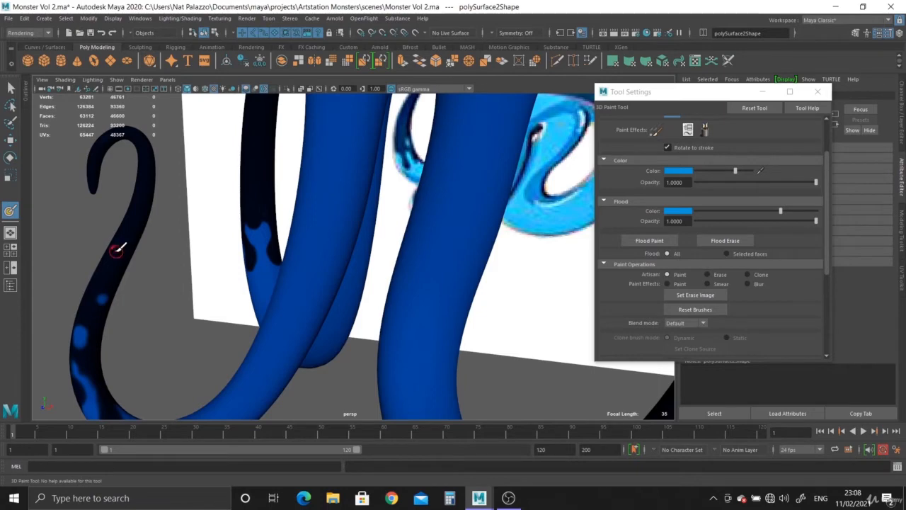
# Step: Continue the light blue spots around the small tentacle, spacing them up the navy length toward its hooked tip
pyautogui.keyDown('alt'); pyautogui.moveTo(118, 250); pyautogui.dragTo(283, 293); pyautogui.keyUp('alt')
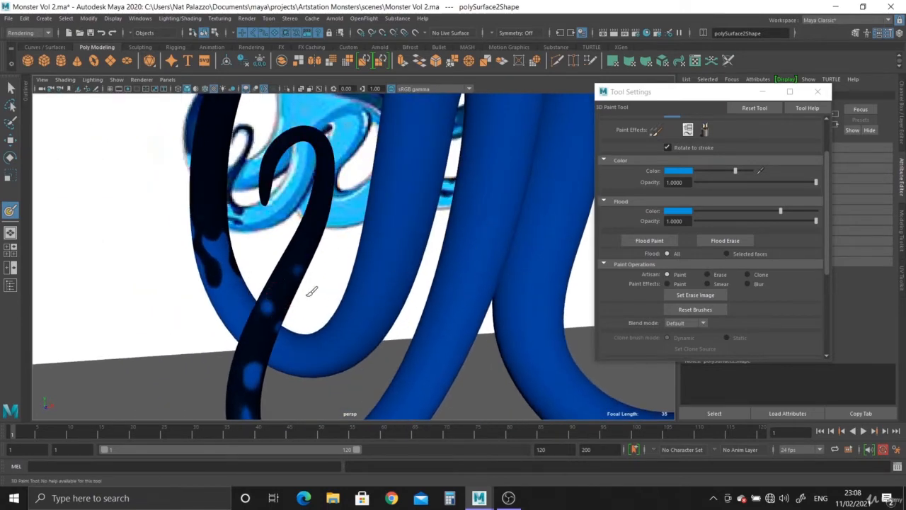
pyautogui.keyDown('alt'); pyautogui.moveTo(312, 291); pyautogui.dragTo(364, 264); pyautogui.keyUp('alt')
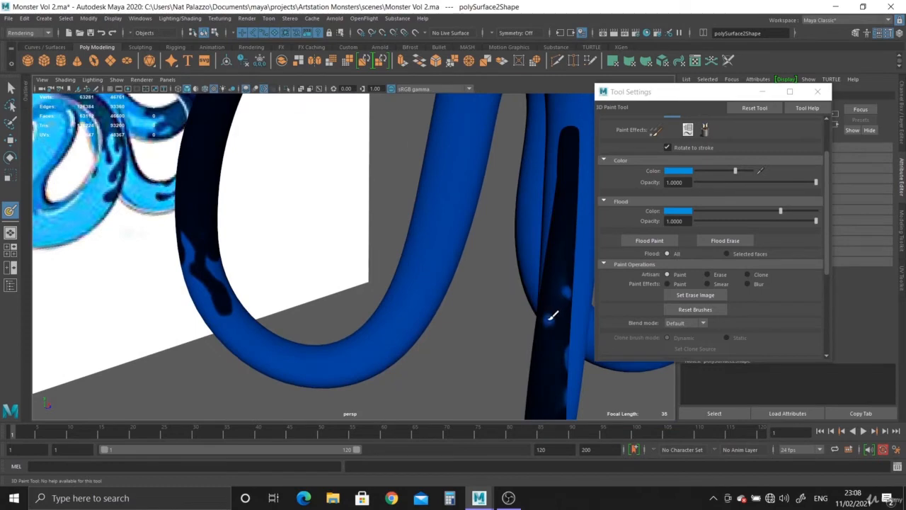
pyautogui.keyDown('alt'); pyautogui.moveTo(473, 225); pyautogui.dragTo(325, 241); pyautogui.keyUp('alt')
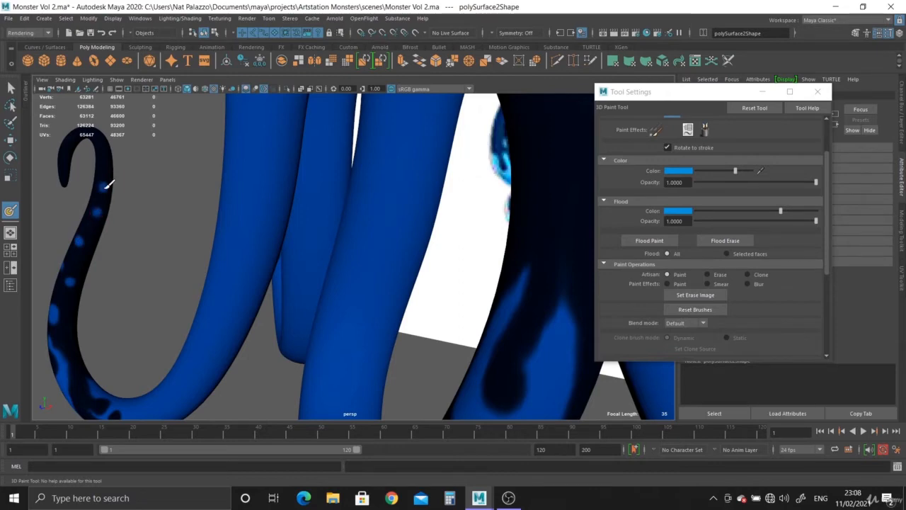
pyautogui.keyDown('alt'); pyautogui.moveTo(141, 265); pyautogui.dragTo(182, 245); pyautogui.keyUp('alt')
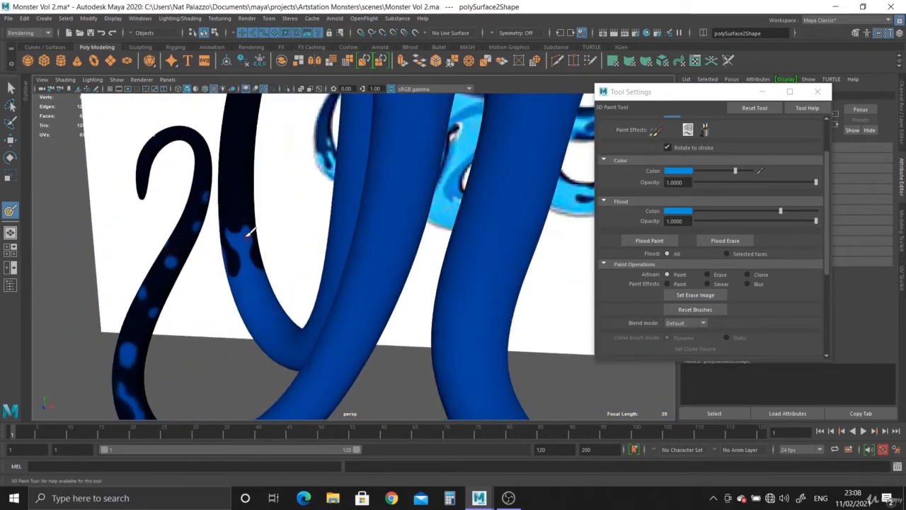
# Step: Paint scattered light blue spots above the navy drips on the front tentacle's outer bend
pyautogui.keyDown('alt'); pyautogui.moveTo(248, 234); pyautogui.dragTo(134, 165, button='right'); pyautogui.keyUp('alt')
pyautogui.keyDown('alt'); pyautogui.moveTo(212, 205); pyautogui.dragTo(241, 224); pyautogui.keyUp('alt')
pyautogui.keyDown('alt'); pyautogui.moveTo(406, 258); pyautogui.dragTo(228, 255, button='middle'); pyautogui.keyUp('alt')
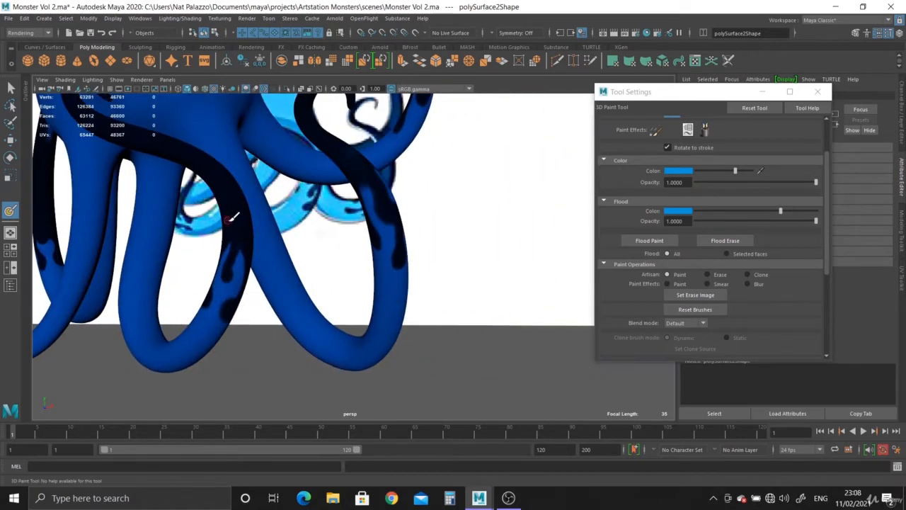
pyautogui.keyDown('alt'); pyautogui.moveTo(228, 220); pyautogui.dragTo(261, 243, button='right'); pyautogui.keyUp('alt')
pyautogui.keyDown('alt'); pyautogui.moveTo(261, 243); pyautogui.dragTo(401, 281, button='middle'); pyautogui.keyUp('alt')
pyautogui.keyDown('alt'); pyautogui.moveTo(400, 281); pyautogui.dragTo(425, 309, button='right'); pyautogui.keyUp('alt')
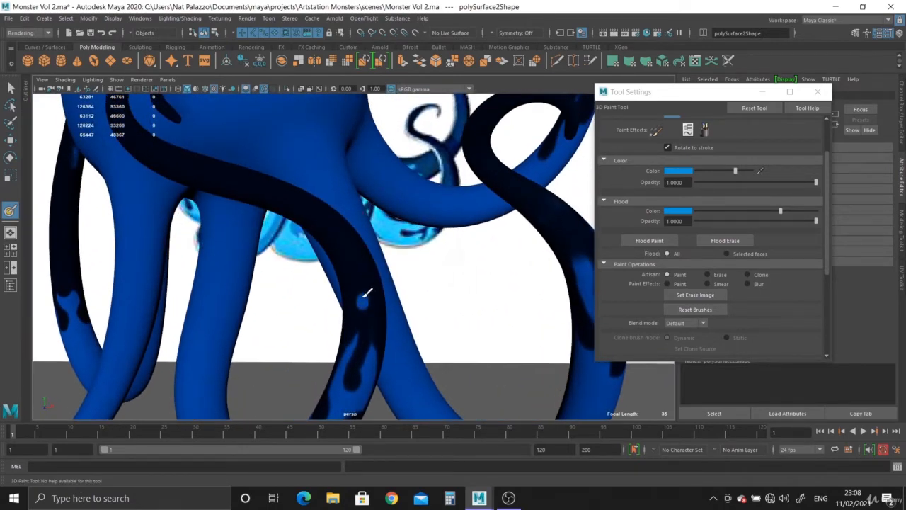
pyautogui.keyDown('alt'); pyautogui.moveTo(347, 234); pyautogui.dragTo(270, 264); pyautogui.keyUp('alt')
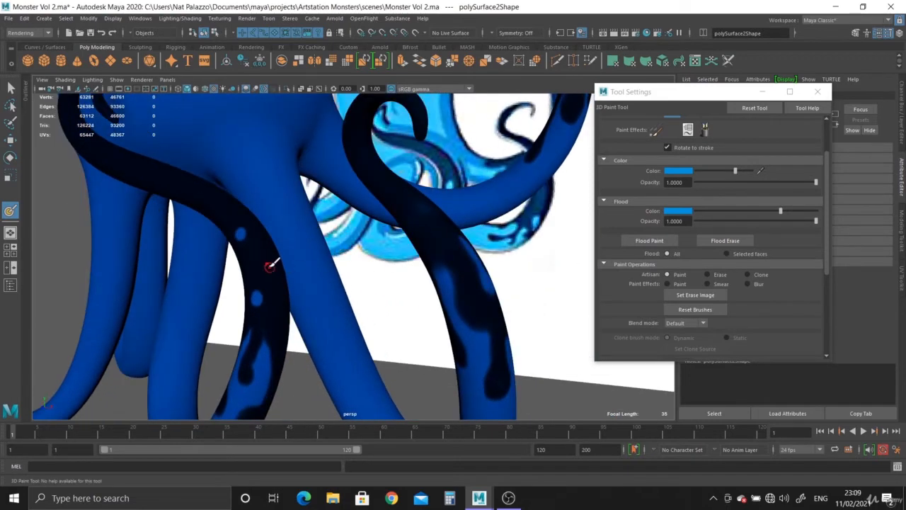
pyautogui.moveTo(283, 325); pyautogui.dragTo(280, 311)
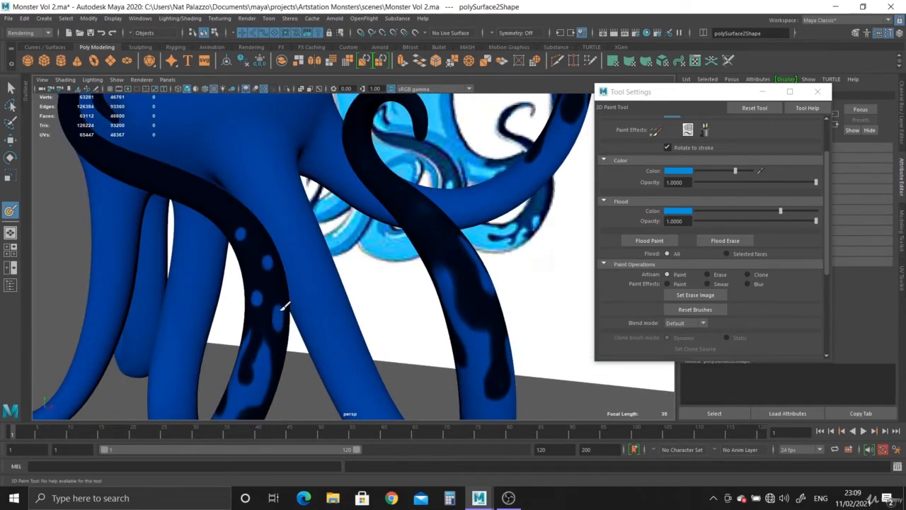
# Step: Extend the light blue spots along the front tentacle's navy upper length where it crosses the body
pyautogui.keyDown('alt'); pyautogui.moveTo(259, 259); pyautogui.dragTo(279, 255); pyautogui.keyUp('alt')
pyautogui.moveTo(279, 197); pyautogui.dragTo(172, 200)
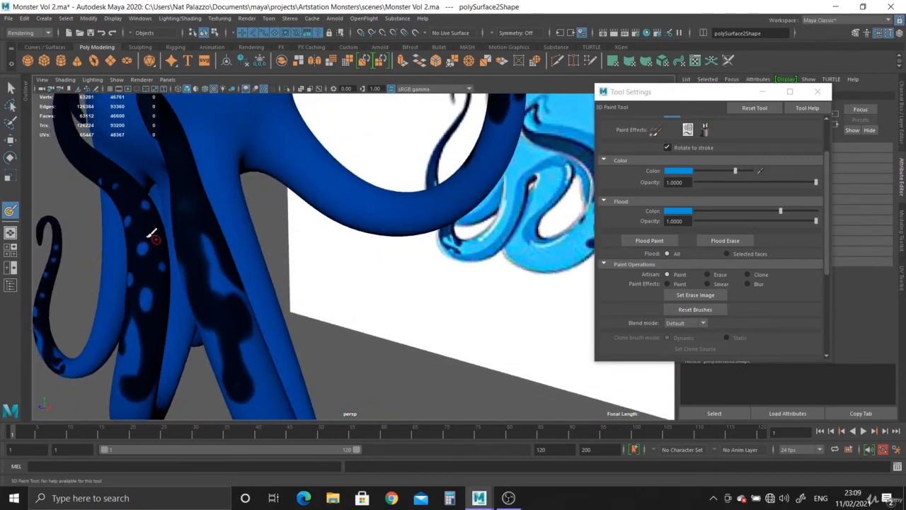
pyautogui.keyDown('alt'); pyautogui.moveTo(151, 235); pyautogui.dragTo(182, 180); pyautogui.keyUp('alt')
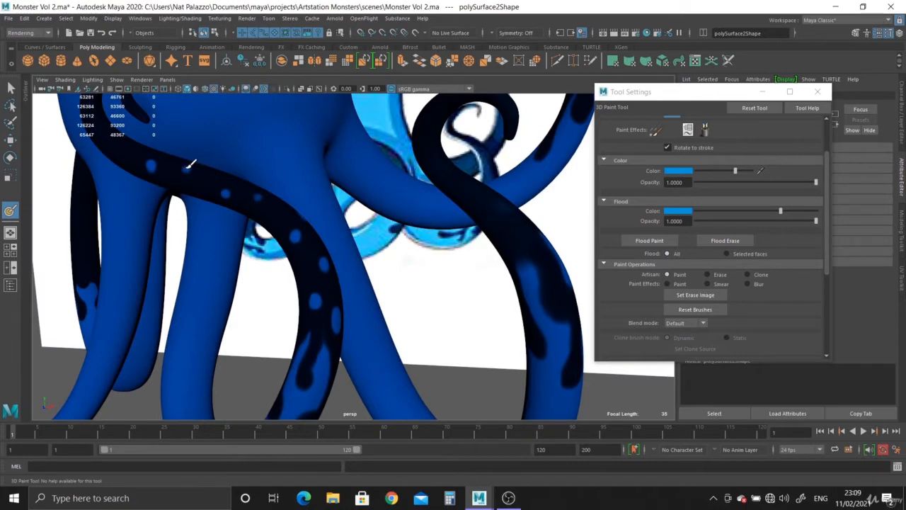
# Step: Add larger light blue spots to the far side of the front tentacle's navy section
pyautogui.keyDown('alt'); pyautogui.moveTo(412, 188); pyautogui.dragTo(237, 207, button='right'); pyautogui.keyUp('alt')
pyautogui.keyDown('alt'); pyautogui.moveTo(225, 204); pyautogui.dragTo(299, 190); pyautogui.keyUp('alt')
pyautogui.keyDown('alt'); pyautogui.moveTo(522, 255); pyautogui.dragTo(262, 248, button='middle'); pyautogui.keyUp('alt')
pyautogui.keyDown('alt'); pyautogui.moveTo(262, 284); pyautogui.dragTo(348, 368, button='right'); pyautogui.keyUp('alt')
pyautogui.keyDown('alt'); pyautogui.moveTo(348, 369); pyautogui.dragTo(257, 262); pyautogui.keyUp('alt')
pyautogui.keyDown('alt'); pyautogui.moveTo(257, 263); pyautogui.dragTo(380, 260, button='middle'); pyautogui.keyUp('alt')
pyautogui.moveTo(321, 297)
pyautogui.mouseDown()
pyautogui.moveTo(323, 288)
pyautogui.moveTo(318, 313)
pyautogui.mouseUp()
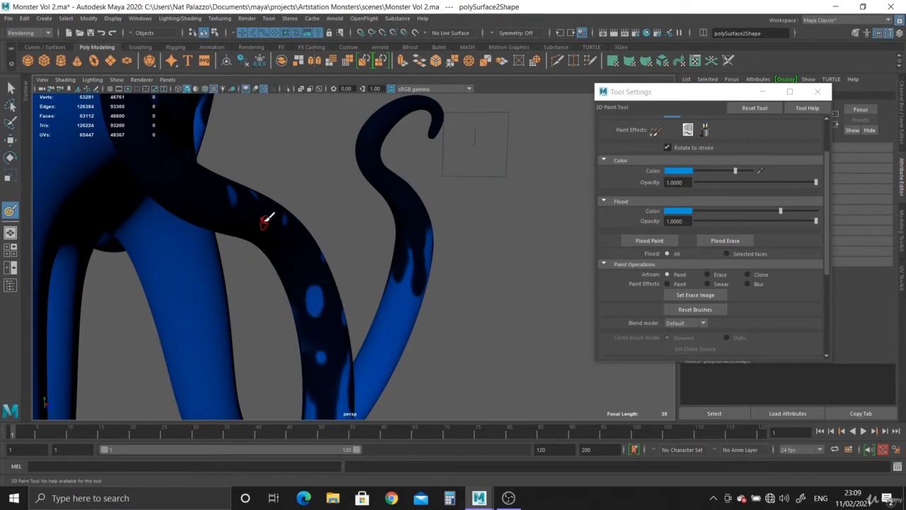
pyautogui.moveTo(263, 216)
pyautogui.mouseDown()
pyautogui.moveTo(270, 223)
pyautogui.moveTo(289, 214)
pyautogui.mouseUp()
# Step: Paint light blue spots around the neighbouring curled tentacle, from above its drips up toward the curled tip
pyautogui.scroll(-6, 311, 221)
pyautogui.keyDown('alt'); pyautogui.moveTo(347, 229); pyautogui.dragTo(262, 221); pyautogui.keyUp('alt')
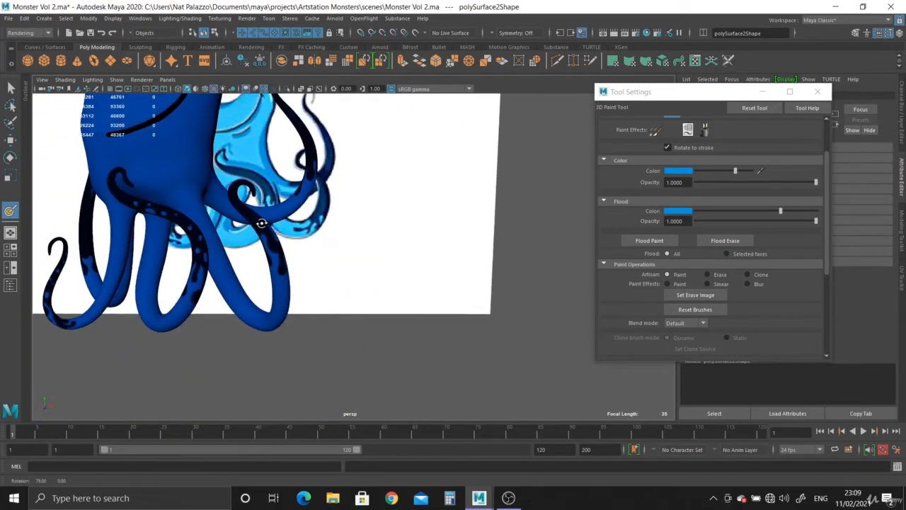
pyautogui.keyDown('alt'); pyautogui.moveTo(264, 220); pyautogui.dragTo(345, 216, button='middle'); pyautogui.keyUp('alt')
pyautogui.keyDown('alt'); pyautogui.moveTo(345, 216); pyautogui.dragTo(483, 324, button='right'); pyautogui.keyUp('alt')
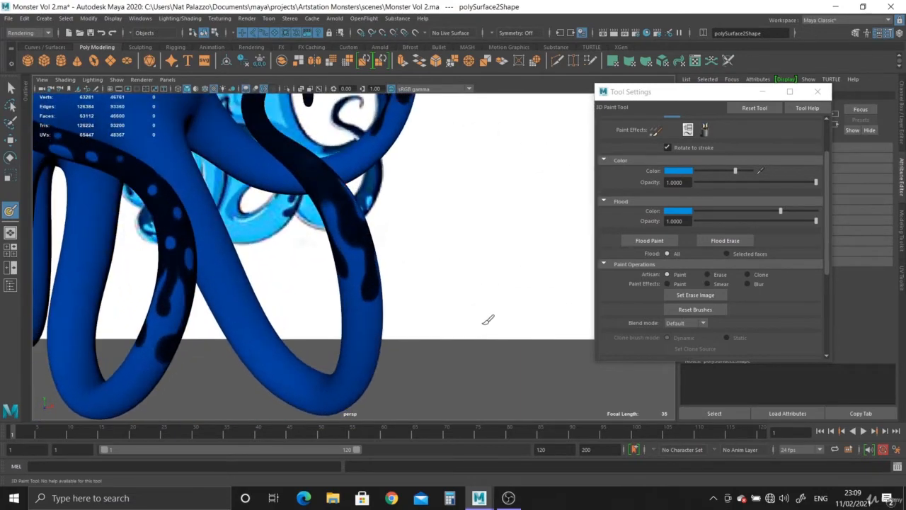
pyautogui.keyDown('alt'); pyautogui.moveTo(348, 166); pyautogui.dragTo(341, 229); pyautogui.keyUp('alt')
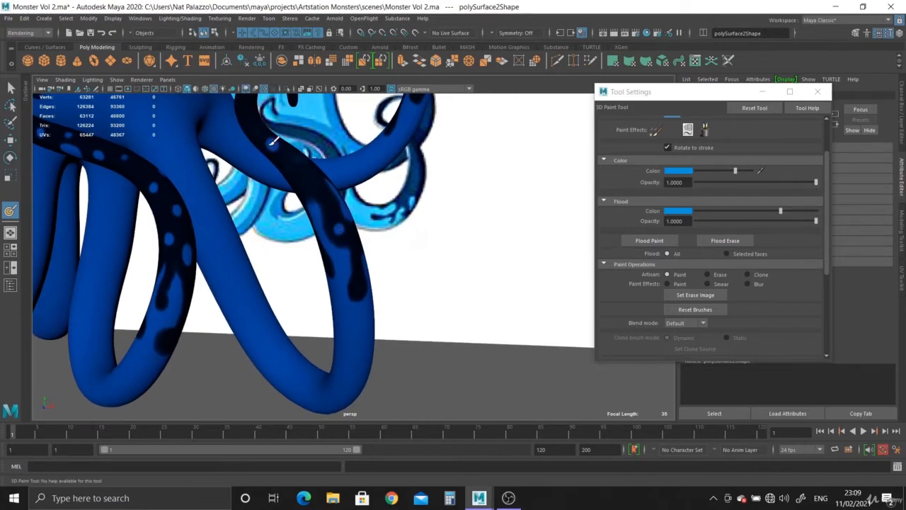
pyautogui.moveTo(282, 154)
pyautogui.keyDown('alt'); pyautogui.mouseDown()
pyautogui.moveTo(247, 161)
pyautogui.moveTo(285, 188)
pyautogui.moveTo(338, 172)
pyautogui.moveTo(347, 138)
pyautogui.mouseUp(); pyautogui.keyUp('alt')
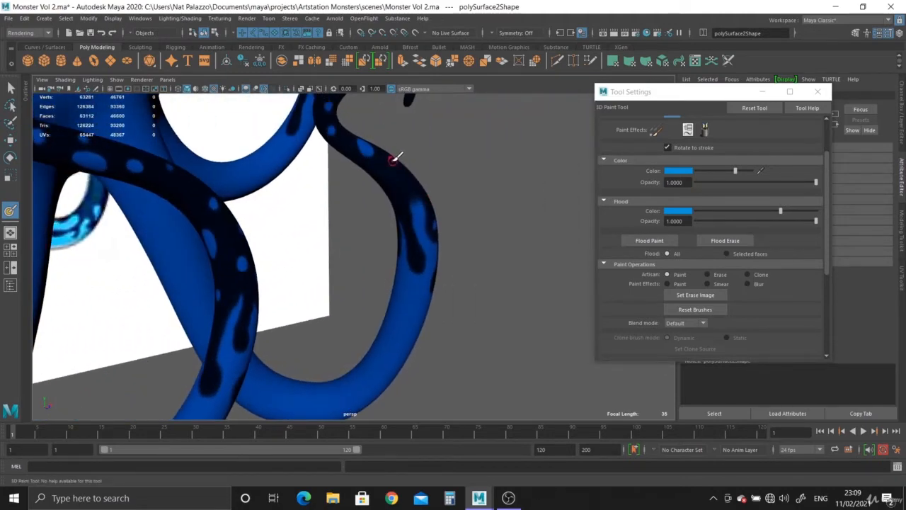
pyautogui.moveTo(410, 168)
pyautogui.keyDown('alt'); pyautogui.mouseDown()
pyautogui.moveTo(315, 202)
pyautogui.moveTo(280, 190)
pyautogui.mouseUp(); pyautogui.keyUp('alt')
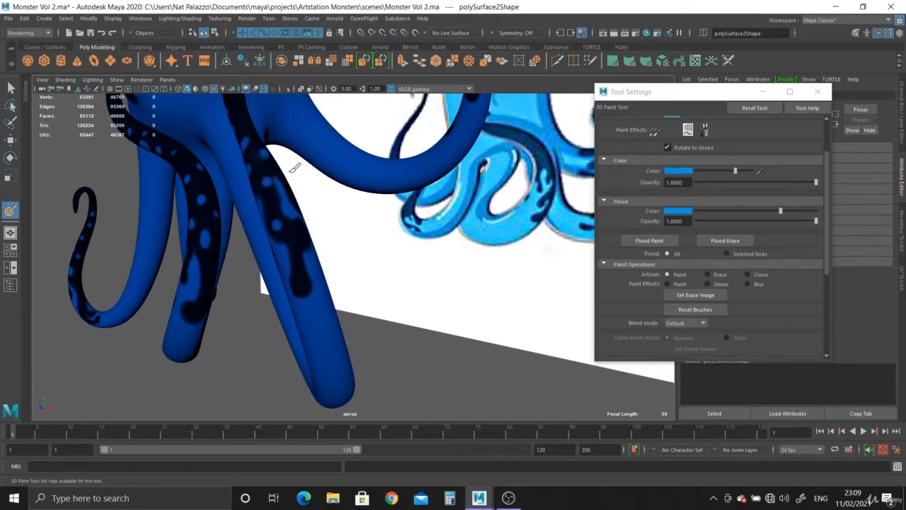
# Step: Paint light blue streaks between the drips of the large raised side tentacle and dab spots just above them
pyautogui.keyDown('alt'); pyautogui.moveTo(295, 168); pyautogui.dragTo(180, 131, button='right'); pyautogui.keyUp('alt')
pyautogui.keyDown('alt'); pyautogui.moveTo(179, 131); pyautogui.dragTo(238, 139); pyautogui.keyUp('alt')
pyautogui.keyDown('alt'); pyautogui.moveTo(299, 148); pyautogui.dragTo(303, 224, button='middle'); pyautogui.keyUp('alt')
pyautogui.keyDown('alt'); pyautogui.moveTo(312, 176); pyautogui.dragTo(380, 257, button='right'); pyautogui.keyUp('alt')
pyautogui.keyDown('alt'); pyautogui.moveTo(380, 257); pyautogui.dragTo(333, 258); pyautogui.keyUp('alt')
pyautogui.keyDown('alt'); pyautogui.moveTo(333, 259); pyautogui.dragTo(488, 323, button='right'); pyautogui.keyUp('alt')
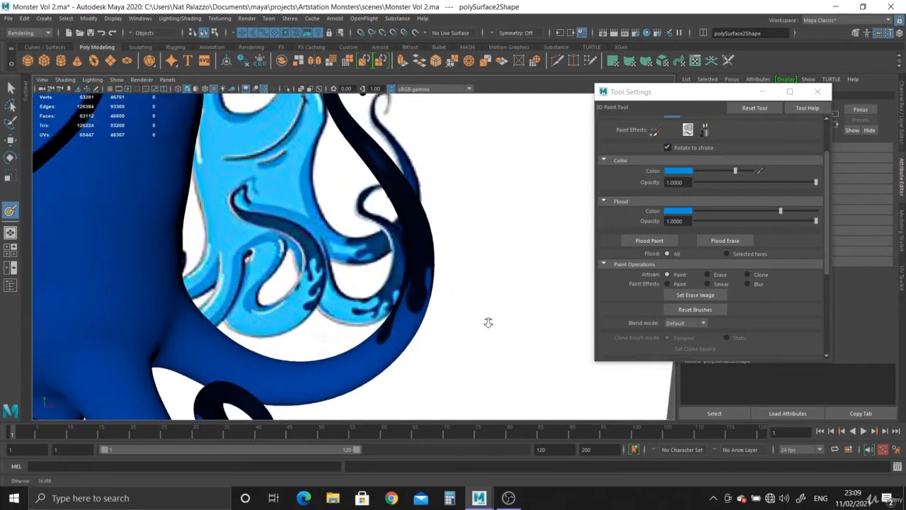
pyautogui.keyDown('alt'); pyautogui.moveTo(479, 316); pyautogui.dragTo(375, 291); pyautogui.keyUp('alt')
pyautogui.keyDown('alt'); pyautogui.moveTo(375, 290); pyautogui.dragTo(484, 364, button='right'); pyautogui.keyUp('alt')
pyautogui.keyDown('alt'); pyautogui.moveTo(431, 298); pyautogui.dragTo(325, 270); pyautogui.keyUp('alt')
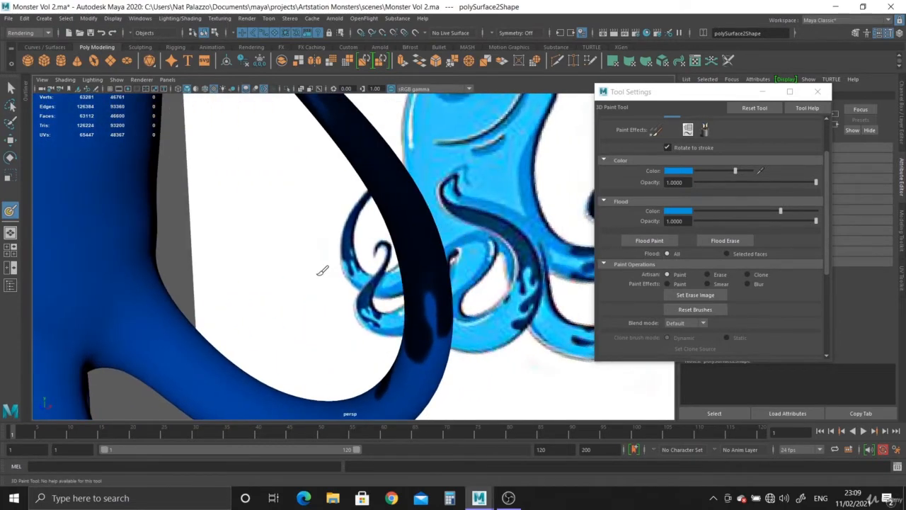
pyautogui.click(428, 291)
pyautogui.moveTo(427, 300); pyautogui.dragTo(429, 306)
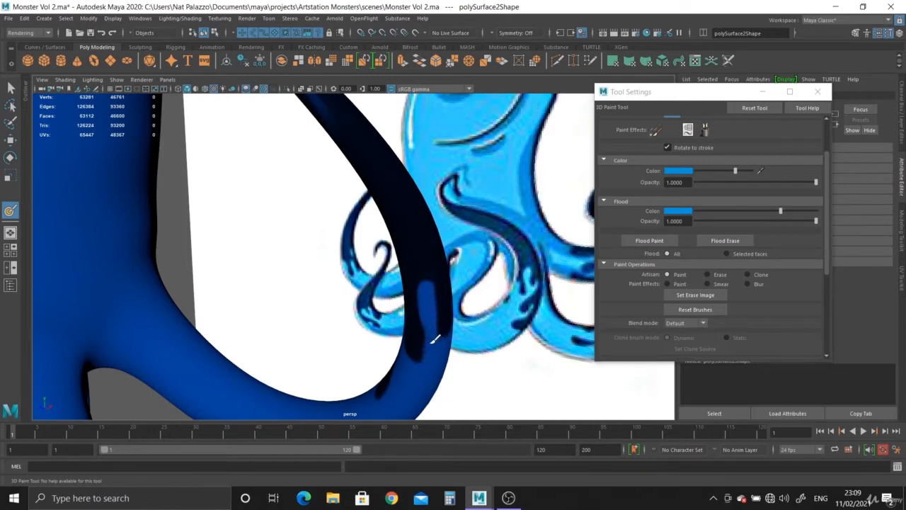
pyautogui.moveTo(427, 311)
pyautogui.mouseDown()
pyautogui.moveTo(424, 280)
pyautogui.moveTo(399, 283)
pyautogui.moveTo(457, 298)
pyautogui.moveTo(449, 309)
pyautogui.moveTo(485, 327)
pyautogui.moveTo(472, 300)
pyautogui.mouseUp()
pyautogui.moveTo(439, 232); pyautogui.dragTo(441, 239)
pyautogui.click(465, 262)
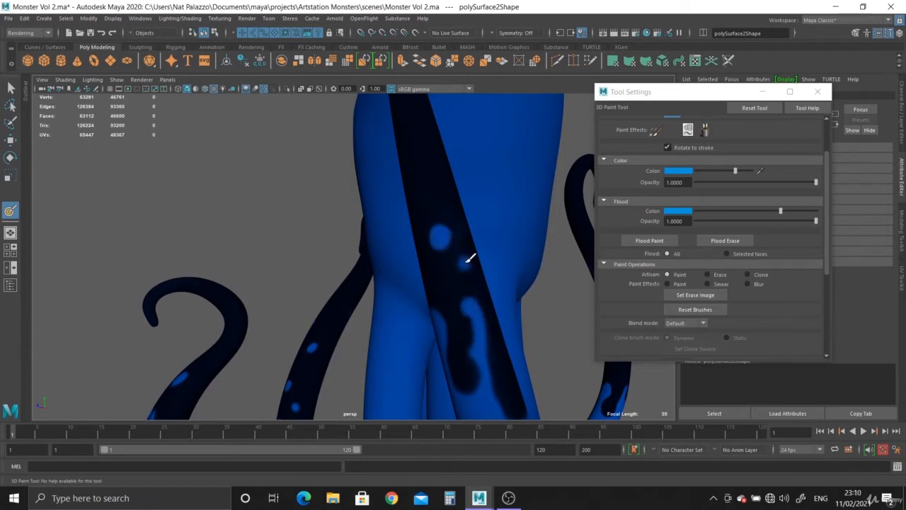
# Step: Continue the light blue spots up the raised tentacle's navy length, adding irregular blotches near its upper part
pyautogui.moveTo(447, 201)
pyautogui.keyDown('alt'); pyautogui.mouseDown()
pyautogui.moveTo(490, 188)
pyautogui.moveTo(477, 179)
pyautogui.mouseUp(); pyautogui.keyUp('alt')
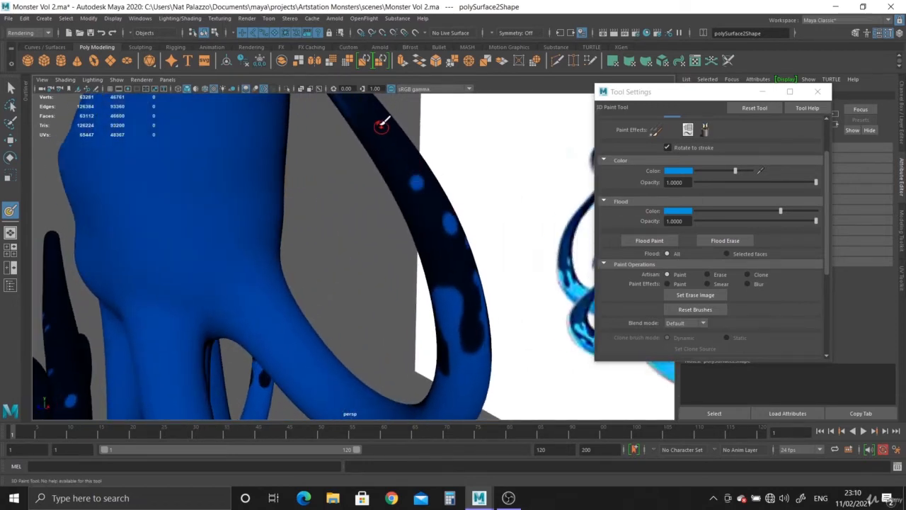
pyautogui.moveTo(409, 174)
pyautogui.keyDown('alt'); pyautogui.mouseDown()
pyautogui.moveTo(442, 145)
pyautogui.moveTo(424, 151)
pyautogui.mouseUp(); pyautogui.keyUp('alt')
pyautogui.moveTo(371, 157)
pyautogui.mouseDown()
pyautogui.moveTo(373, 183)
pyautogui.moveTo(348, 166)
pyautogui.mouseUp()
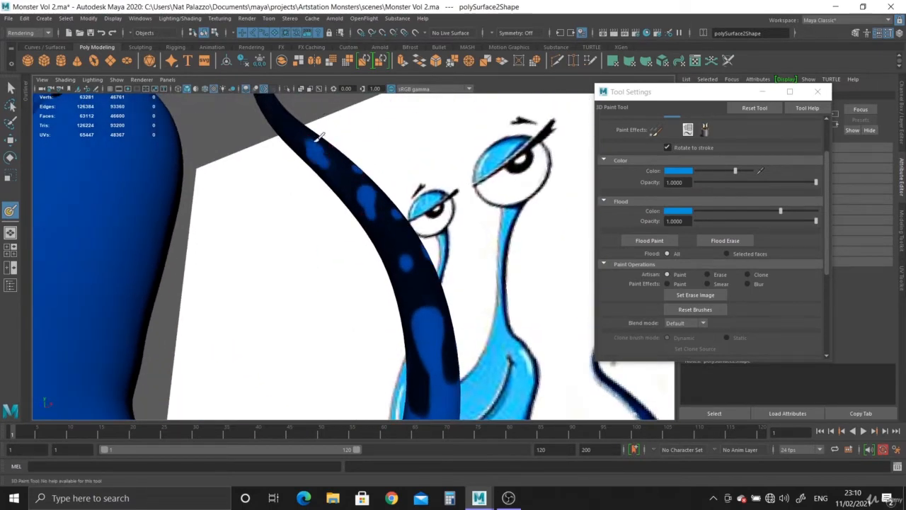
# Step: Set the paint colour to the tentacle's dark navy by sampling a painted drip with the eyedropper
pyautogui.scroll(-2, 402, 319)
pyautogui.keyDown('alt'); pyautogui.moveTo(402, 320); pyautogui.dragTo(414, 194, button='middle'); pyautogui.keyUp('alt')
pyautogui.scroll(2, 418, 202)
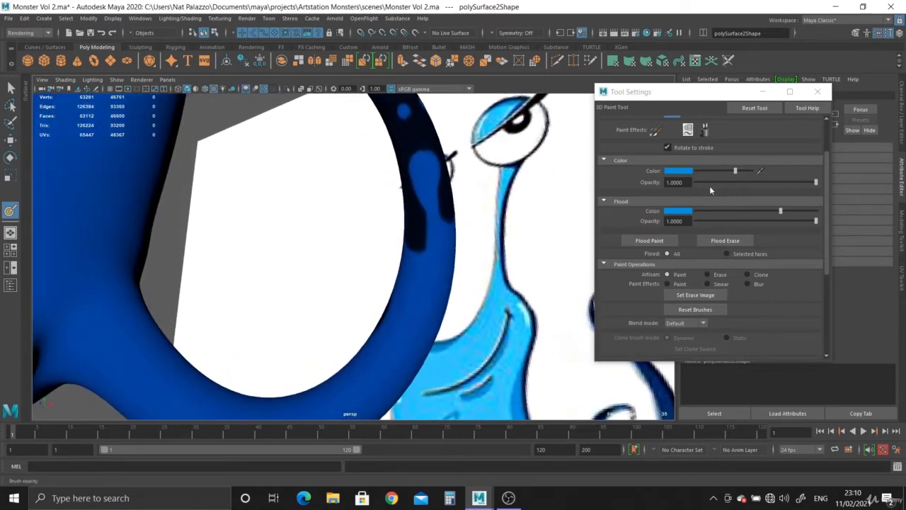
pyautogui.click(674, 172)
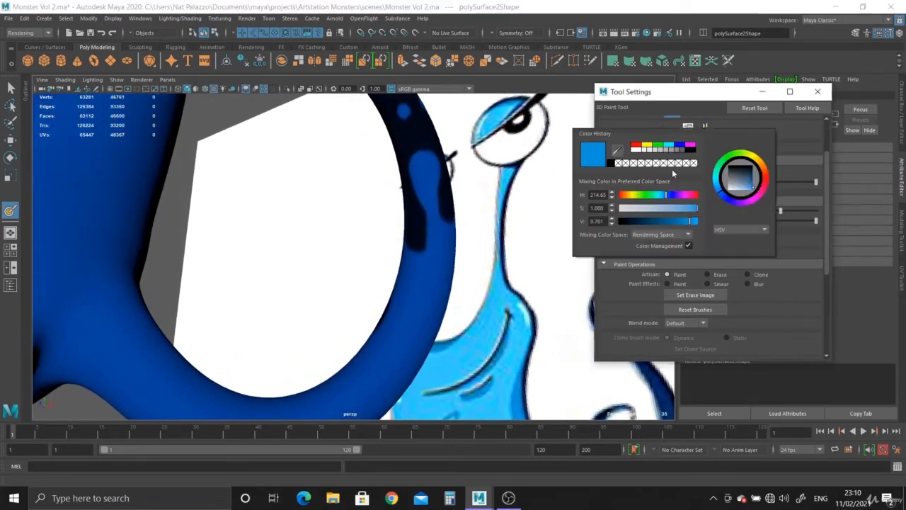
pyautogui.click(616, 151)
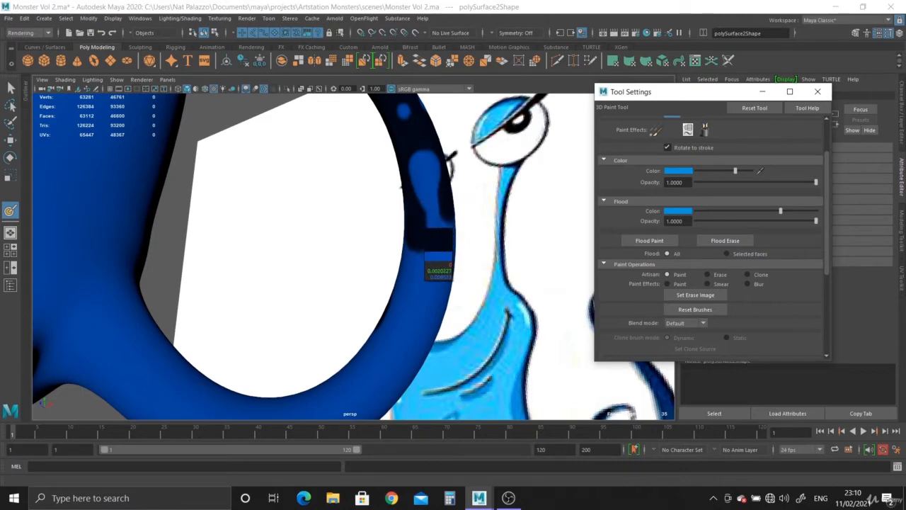
pyautogui.click(433, 246)
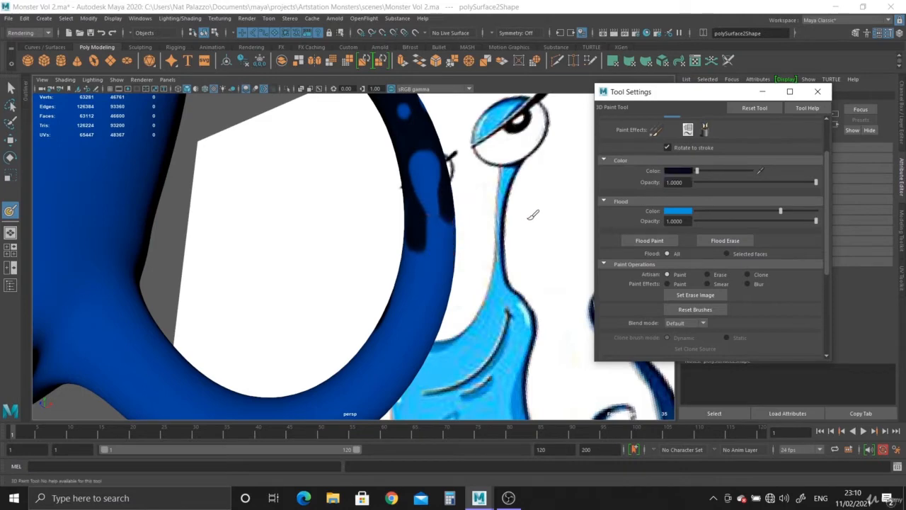
# Step: Reshape the raised tentacle's navy edge with additional curved drips running down and around its bend
pyautogui.click(422, 145)
pyautogui.moveTo(428, 152)
pyautogui.mouseDown()
pyautogui.moveTo(426, 172)
pyautogui.moveTo(425, 150)
pyautogui.mouseUp()
pyautogui.moveTo(419, 240)
pyautogui.mouseDown()
pyautogui.moveTo(422, 230)
pyautogui.moveTo(437, 255)
pyautogui.moveTo(439, 246)
pyautogui.moveTo(420, 254)
pyautogui.moveTo(419, 245)
pyautogui.moveTo(337, 246)
pyautogui.mouseUp()
pyautogui.moveTo(402, 161)
pyautogui.mouseDown()
pyautogui.moveTo(415, 219)
pyautogui.moveTo(403, 208)
pyautogui.moveTo(399, 217)
pyautogui.mouseUp()
pyautogui.moveTo(395, 185); pyautogui.dragTo(393, 157)
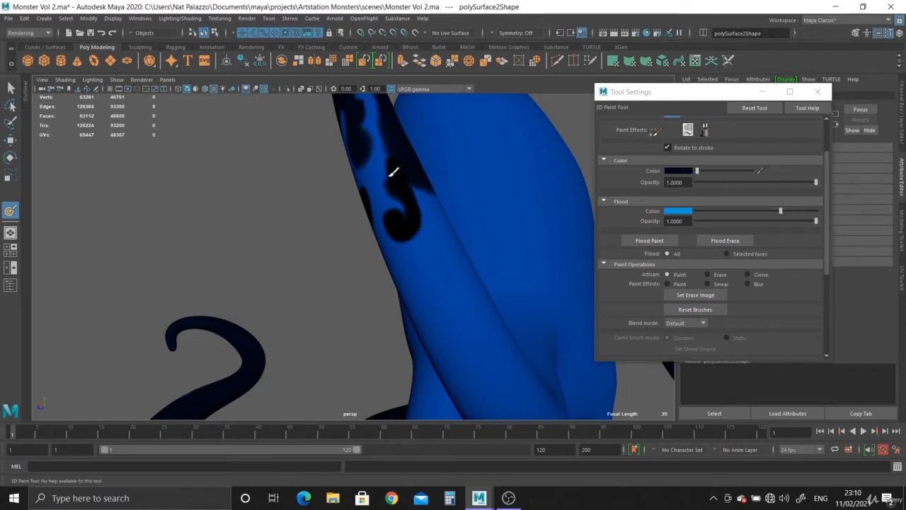
pyautogui.moveTo(429, 181)
pyautogui.keyDown('alt'); pyautogui.mouseDown()
pyautogui.moveTo(357, 208)
pyautogui.moveTo(347, 202)
pyautogui.mouseUp(); pyautogui.keyUp('alt')
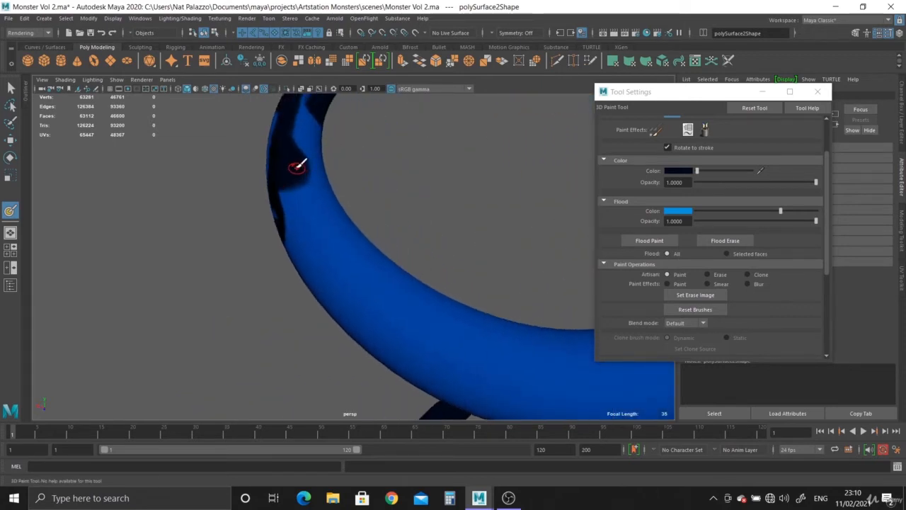
pyautogui.moveTo(318, 170)
pyautogui.mouseDown()
pyautogui.moveTo(314, 192)
pyautogui.moveTo(320, 187)
pyautogui.mouseUp()
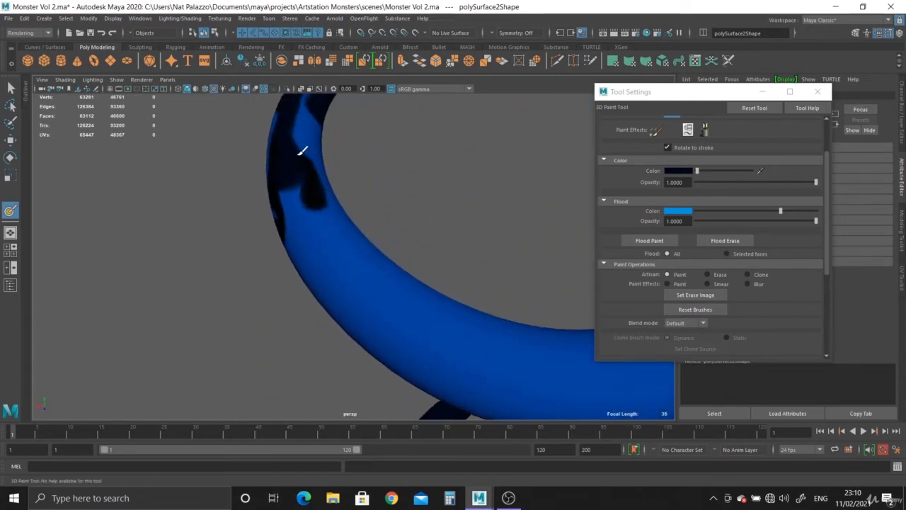
# Step: Reuse the flood colour's bright light blue as the paint colour
pyautogui.moveTo(309, 146)
pyautogui.keyDown('alt'); pyautogui.mouseDown()
pyautogui.moveTo(330, 229)
pyautogui.moveTo(479, 194)
pyautogui.moveTo(480, 186)
pyautogui.mouseUp(); pyautogui.keyUp('alt')
pyautogui.keyDown('alt'); pyautogui.moveTo(392, 116); pyautogui.dragTo(357, 245); pyautogui.keyUp('alt')
pyautogui.keyDown('alt'); pyautogui.moveTo(269, 245); pyautogui.dragTo(340, 245, button='middle'); pyautogui.keyUp('alt')
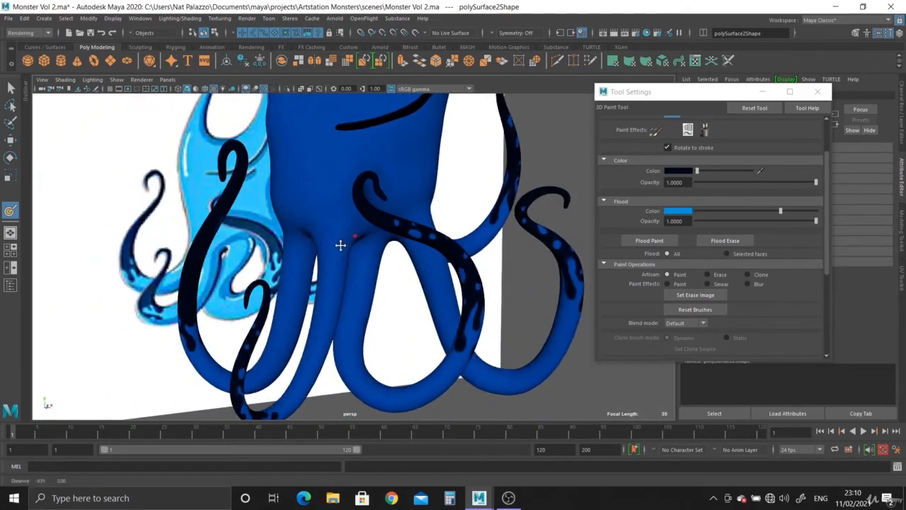
pyautogui.keyDown('alt'); pyautogui.moveTo(340, 245); pyautogui.dragTo(348, 216); pyautogui.keyUp('alt')
pyautogui.keyDown('alt'); pyautogui.moveTo(348, 216); pyautogui.dragTo(453, 248, button='right'); pyautogui.keyUp('alt')
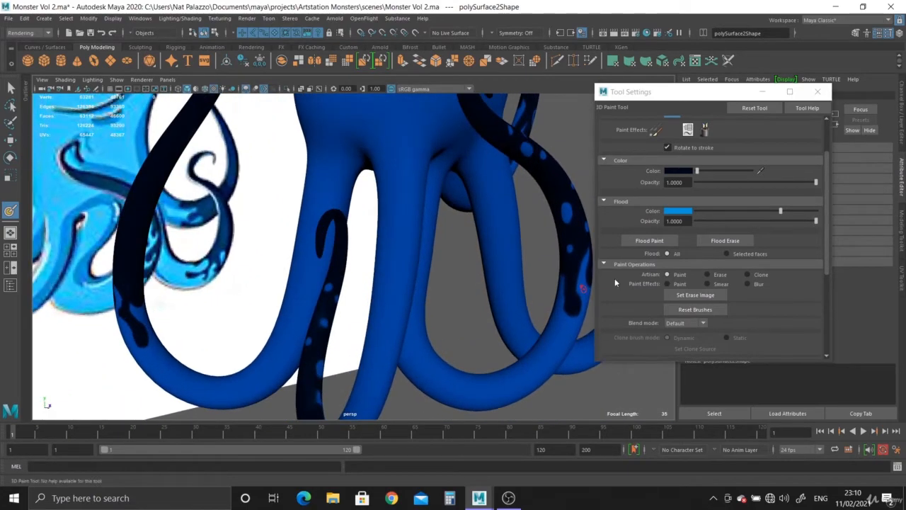
pyautogui.click(672, 171)
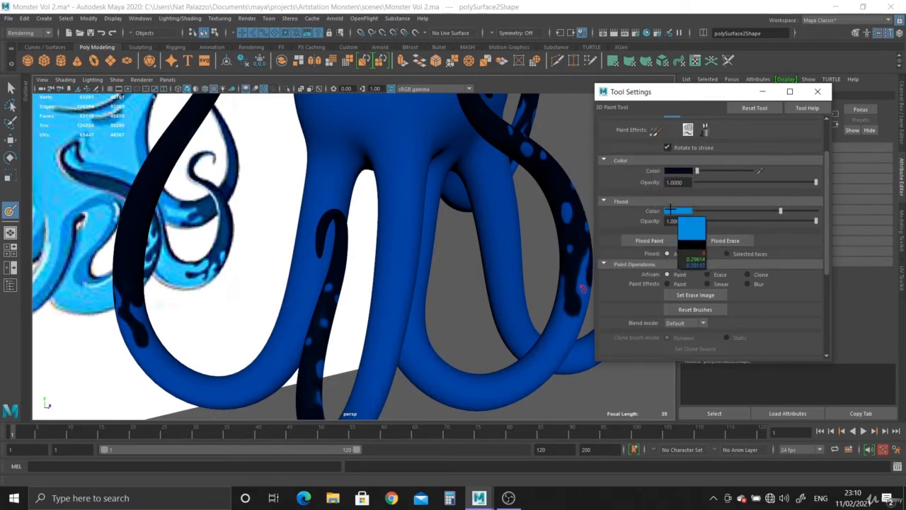
pyautogui.click(675, 210)
# Step: Dab light blue spots and elongated blotches around the raised tentacle's navy length, above its dripping edge
pyautogui.keyDown('alt'); pyautogui.moveTo(189, 213); pyautogui.dragTo(352, 214, button='middle'); pyautogui.keyUp('alt')
pyautogui.keyDown('alt'); pyautogui.moveTo(352, 213); pyautogui.dragTo(347, 240, button='right'); pyautogui.keyUp('alt')
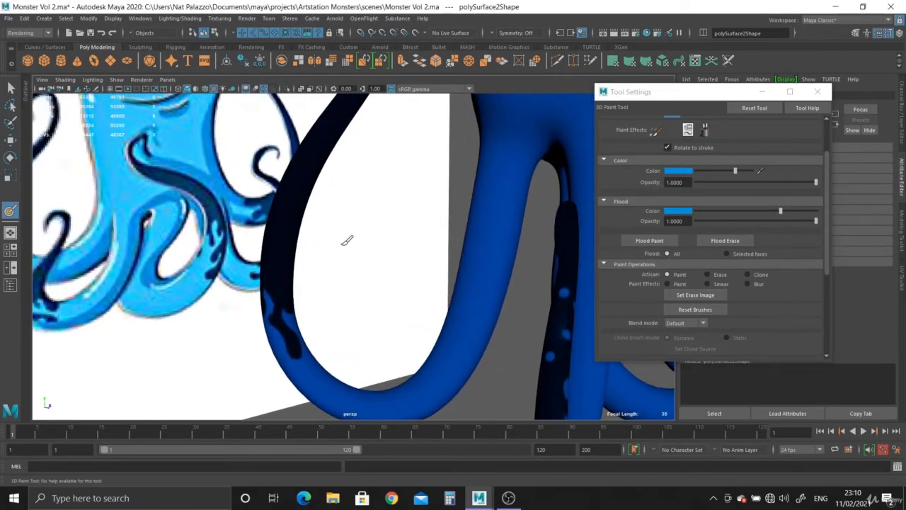
pyautogui.moveTo(276, 269)
pyautogui.mouseDown()
pyautogui.moveTo(282, 225)
pyautogui.moveTo(285, 242)
pyautogui.mouseUp()
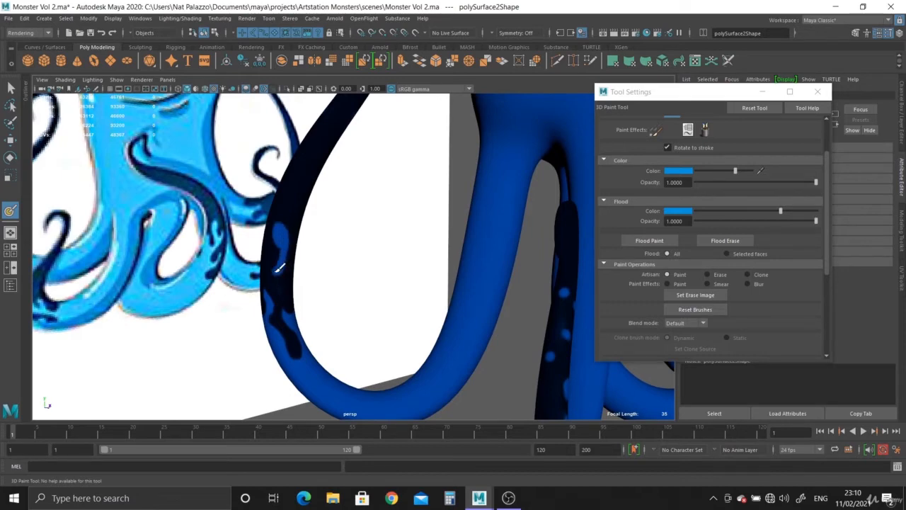
pyautogui.keyDown('alt'); pyautogui.moveTo(305, 225); pyautogui.dragTo(281, 224); pyautogui.keyUp('alt')
pyautogui.click(275, 192)
pyautogui.keyDown('alt'); pyautogui.moveTo(287, 150); pyautogui.dragTo(377, 183); pyautogui.keyUp('alt')
pyautogui.keyDown('alt'); pyautogui.moveTo(423, 140); pyautogui.dragTo(429, 144); pyautogui.keyUp('alt')
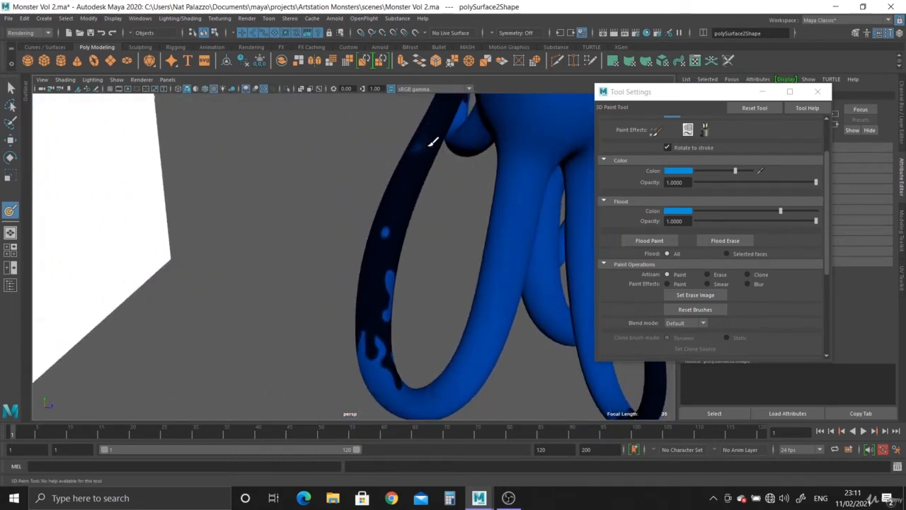
pyautogui.keyDown('alt'); pyautogui.moveTo(396, 253); pyautogui.dragTo(234, 281); pyautogui.keyUp('alt')
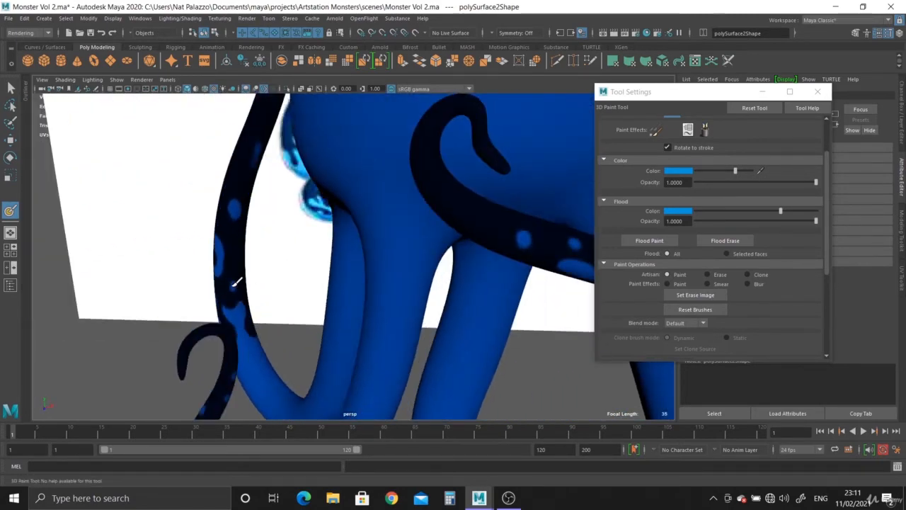
pyautogui.keyDown('alt'); pyautogui.moveTo(255, 233); pyautogui.dragTo(298, 189); pyautogui.keyUp('alt')
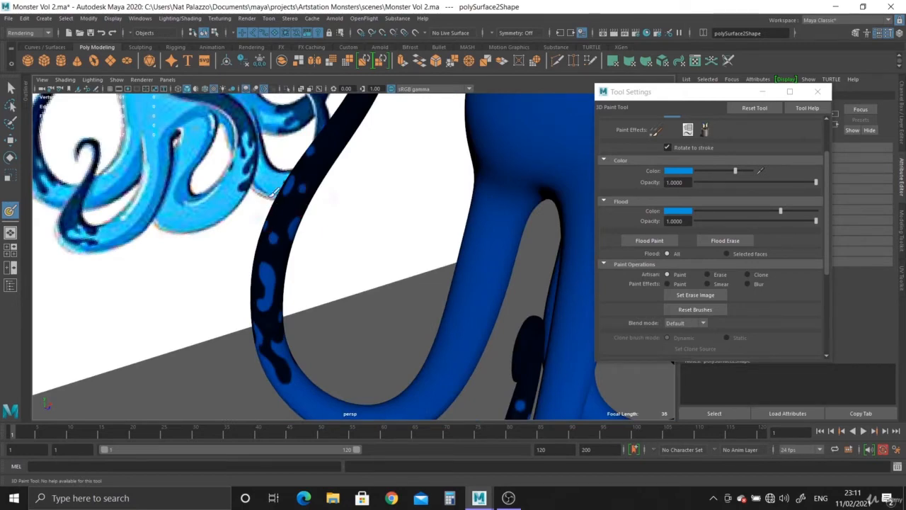
# Step: Soften the paint colour to a paler blue by lowering its saturation to 0.744
pyautogui.keyDown('alt'); pyautogui.moveTo(347, 248); pyautogui.dragTo(391, 280); pyautogui.keyUp('alt')
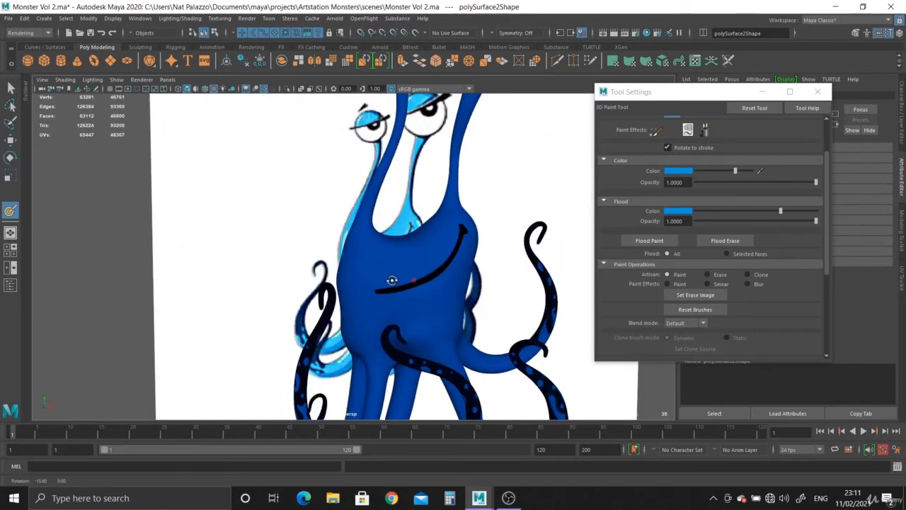
pyautogui.keyDown('alt'); pyautogui.moveTo(393, 277); pyautogui.dragTo(387, 220, button='middle'); pyautogui.keyUp('alt')
pyautogui.keyDown('alt'); pyautogui.moveTo(387, 221); pyautogui.dragTo(443, 271, button='right'); pyautogui.keyUp('alt')
pyautogui.keyDown('alt'); pyautogui.moveTo(443, 271); pyautogui.dragTo(398, 259, button='middle'); pyautogui.keyUp('alt')
pyautogui.keyDown('alt'); pyautogui.moveTo(399, 259); pyautogui.dragTo(453, 256, button='right'); pyautogui.keyUp('alt')
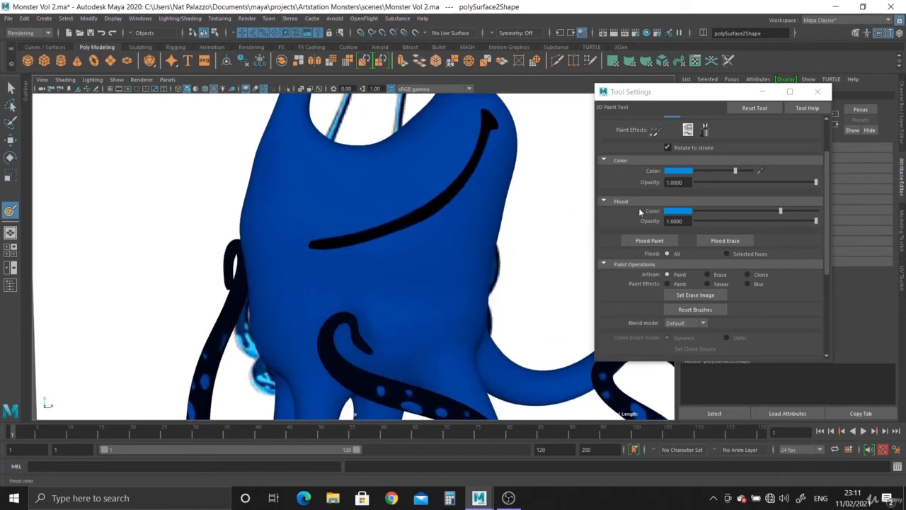
pyautogui.click(676, 169)
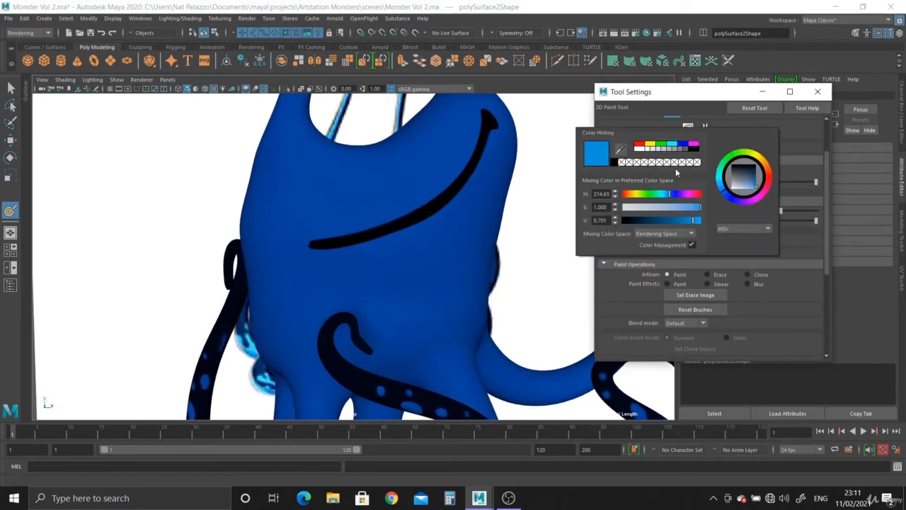
pyautogui.click(683, 170)
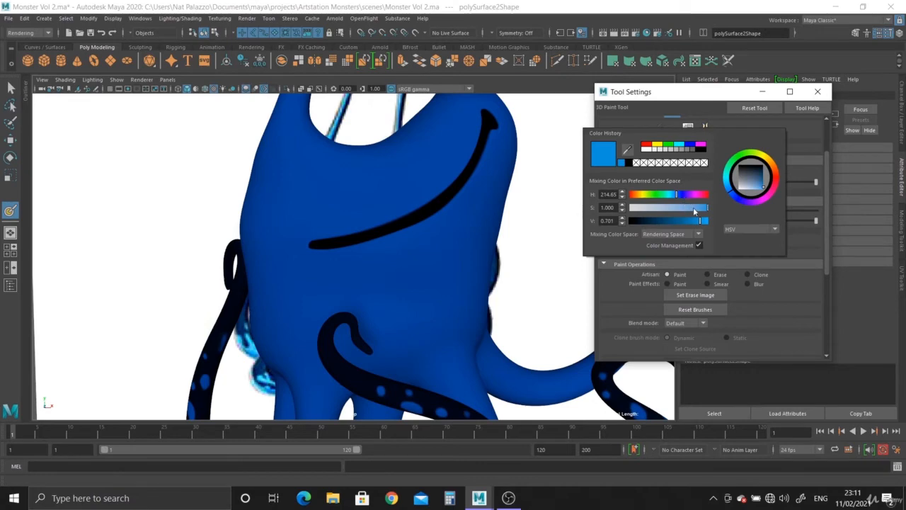
pyautogui.moveTo(695, 207); pyautogui.dragTo(686, 207)
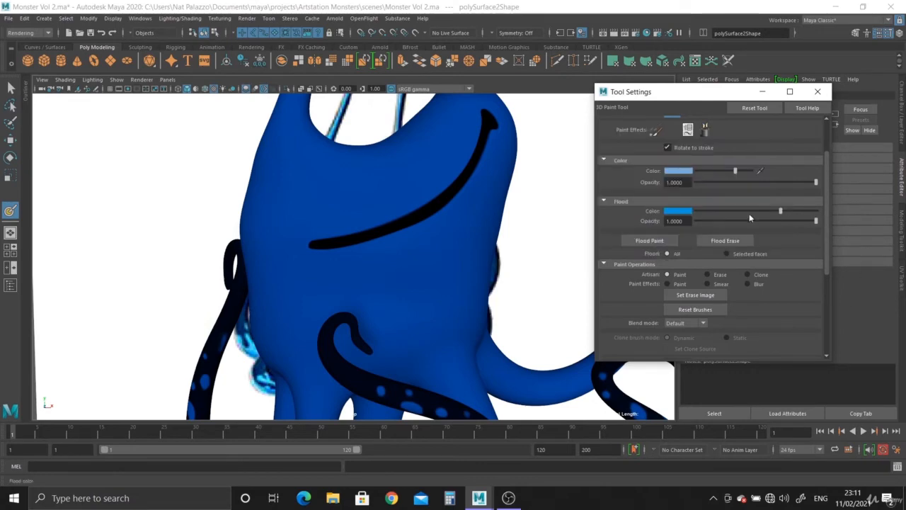
# Step: Lower the paint opacity to 0.3882 and choose the soft-edged Artisan brush
pyautogui.click(743, 182)
pyautogui.scroll(2, 754, 216)
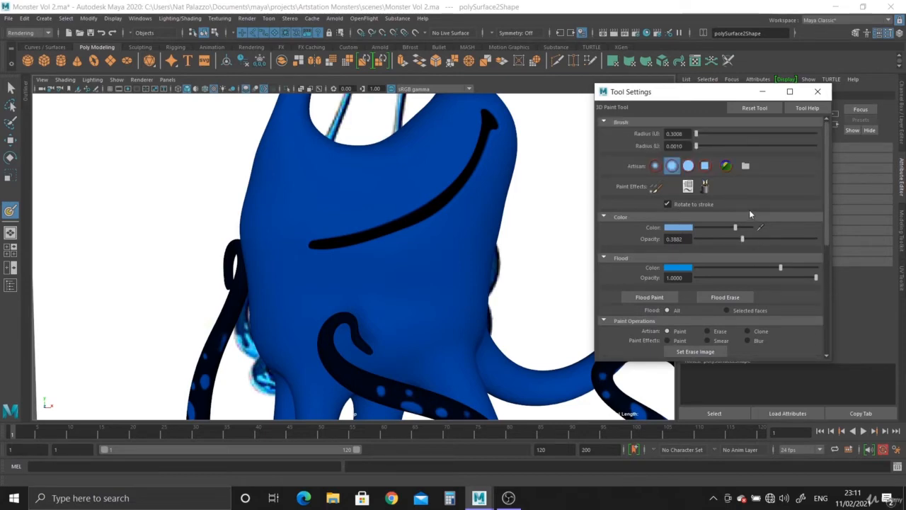
pyautogui.click(655, 166)
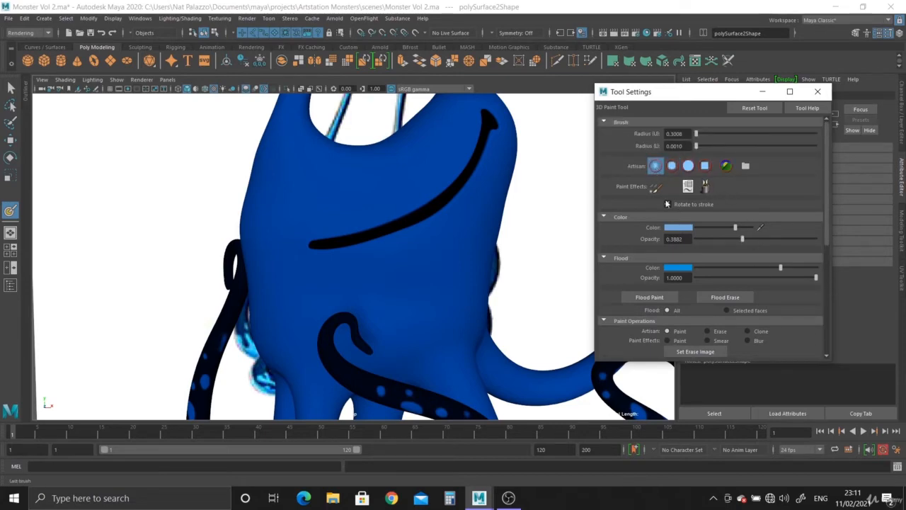
pyautogui.scroll(-1, 682, 237)
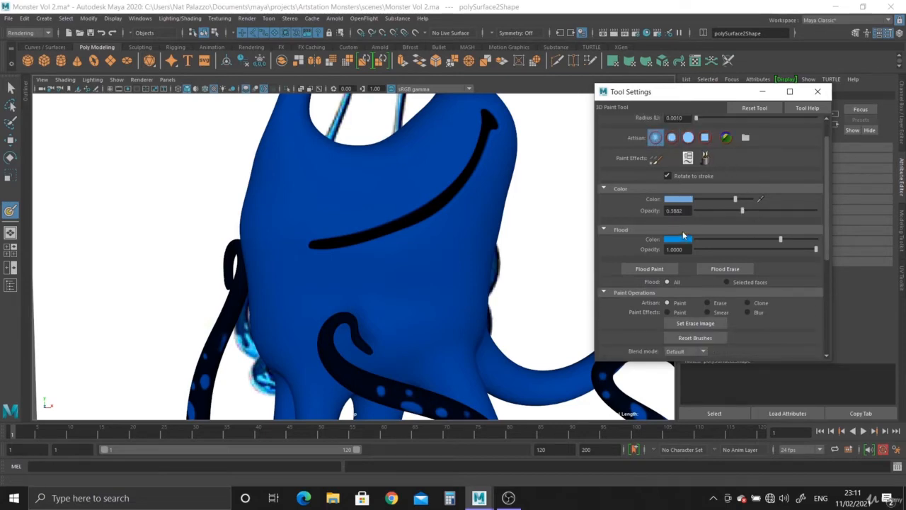
# Step: Switch the attribute to paint from BumpMap to Color
pyautogui.click(384, 205)
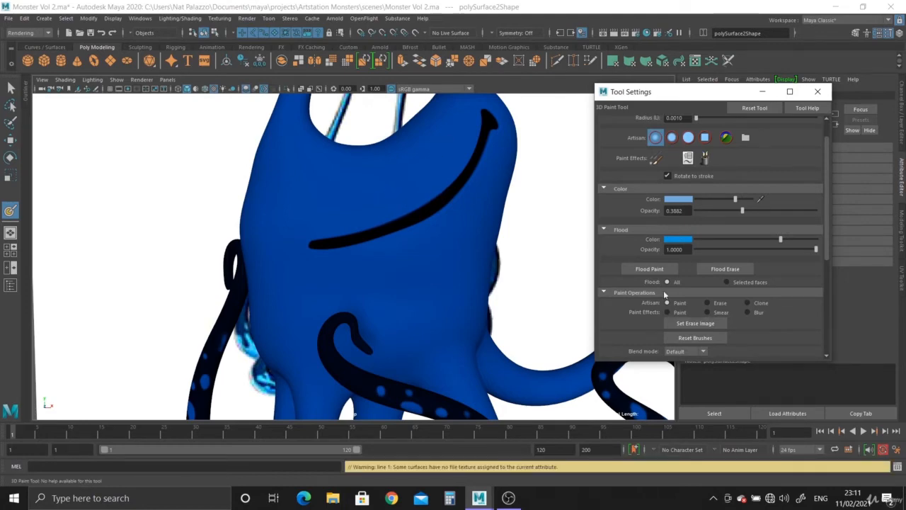
pyautogui.scroll(-5, 730, 298)
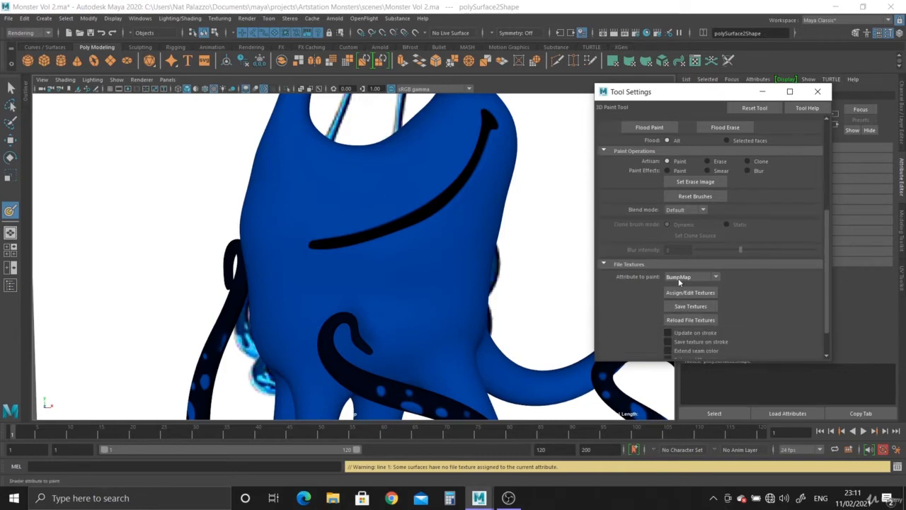
pyautogui.click(679, 277)
pyautogui.click(676, 306)
pyautogui.scroll(5, 705, 229)
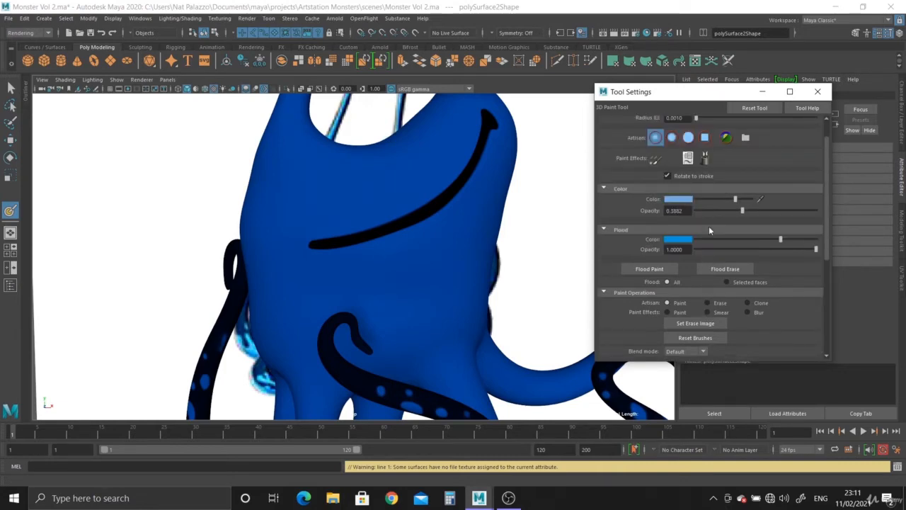
# Step: Enlarge the brush and paint a faint pale blue halo along the mouth's upper edge and around its lower corner
pyautogui.click(381, 194)
pyautogui.press('b')
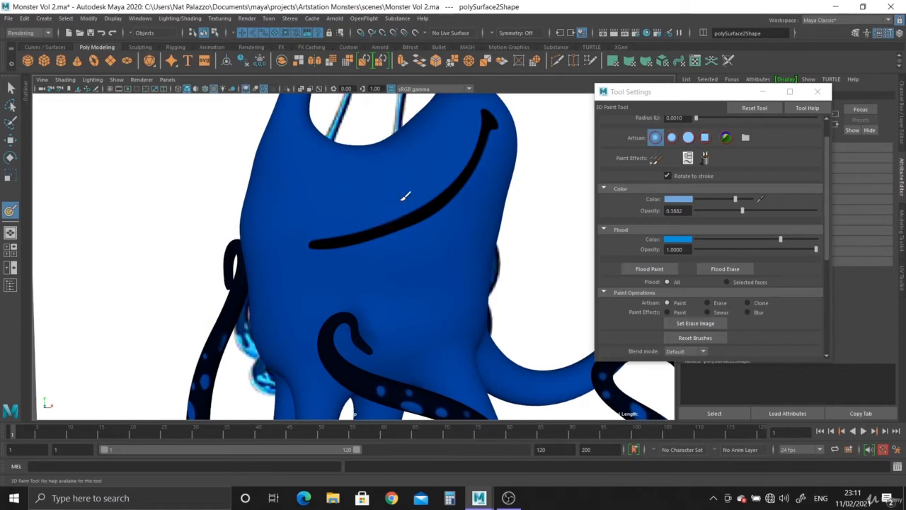
pyautogui.moveTo(422, 194); pyautogui.dragTo(337, 219)
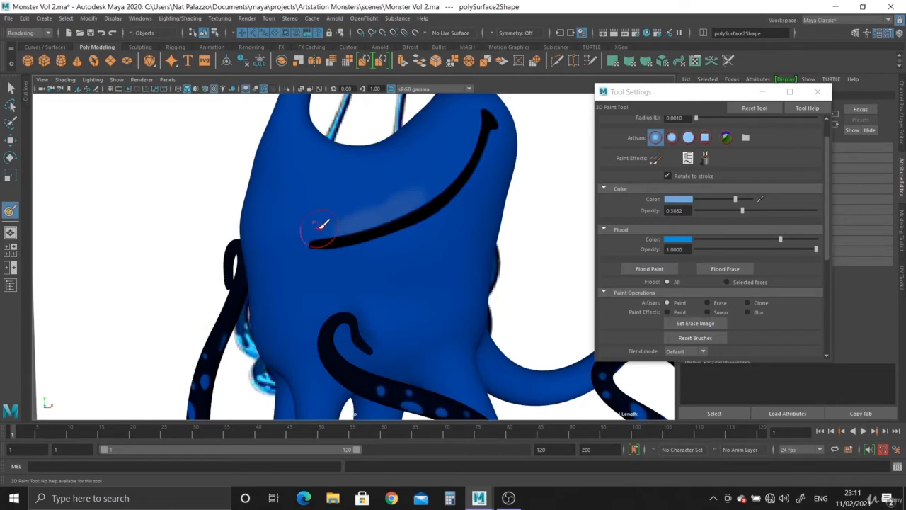
pyautogui.keyDown('alt'); pyautogui.moveTo(383, 238); pyautogui.dragTo(384, 240); pyautogui.keyUp('alt')
pyautogui.moveTo(342, 221); pyautogui.dragTo(332, 232)
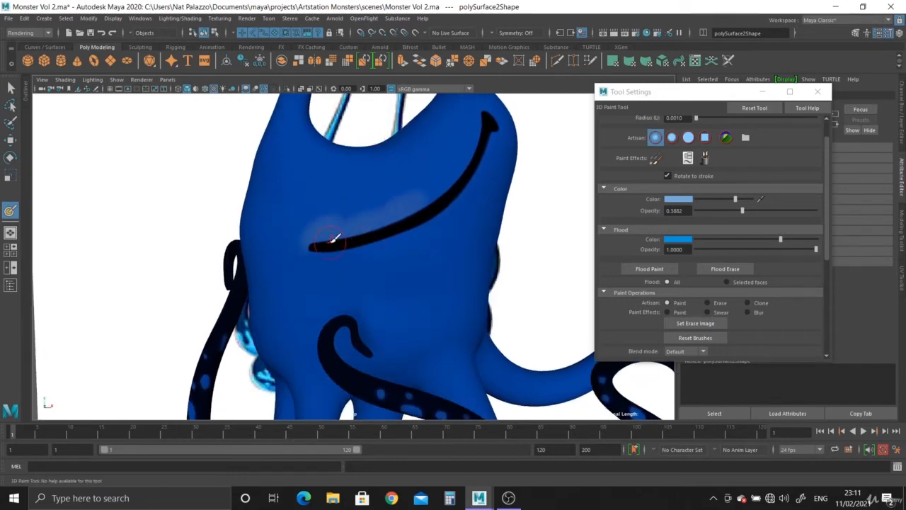
pyautogui.moveTo(314, 225)
pyautogui.mouseDown()
pyautogui.moveTo(307, 246)
pyautogui.moveTo(334, 267)
pyautogui.moveTo(329, 260)
pyautogui.mouseUp()
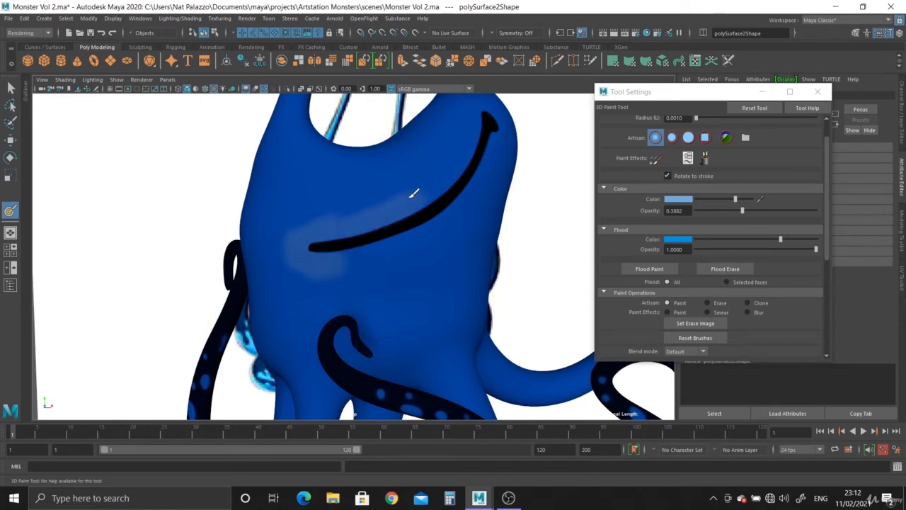
pyautogui.moveTo(385, 201); pyautogui.dragTo(392, 202)
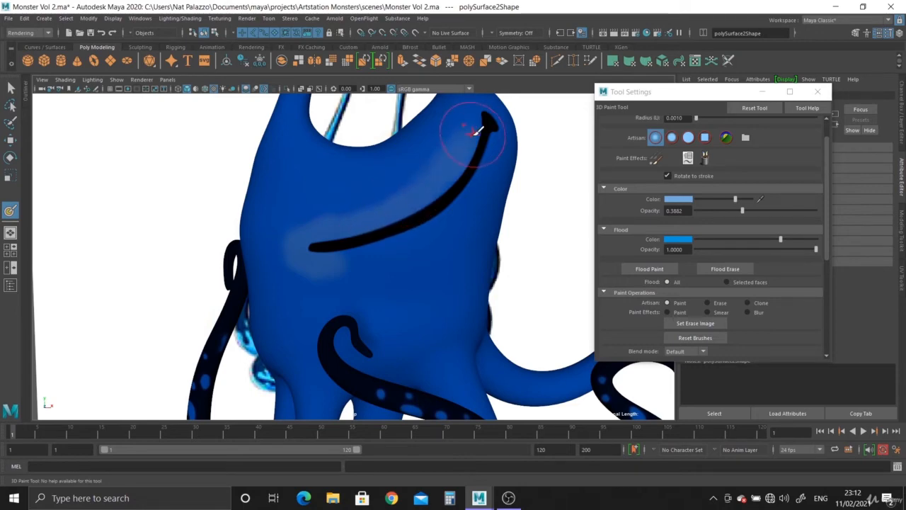
# Step: Extend the pale blue halo beneath the mouth line and around its upper corner, widening and evening it out
pyautogui.keyDown('alt'); pyautogui.moveTo(479, 130); pyautogui.dragTo(428, 182); pyautogui.keyUp('alt')
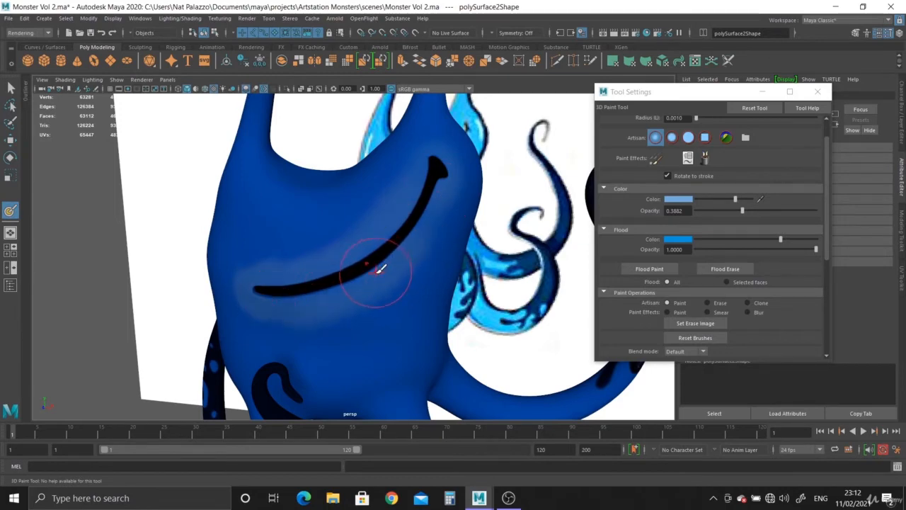
pyautogui.keyDown('alt'); pyautogui.moveTo(399, 236); pyautogui.dragTo(427, 233); pyautogui.keyUp('alt')
pyautogui.keyDown('alt'); pyautogui.moveTo(467, 256); pyautogui.dragTo(477, 265); pyautogui.keyUp('alt')
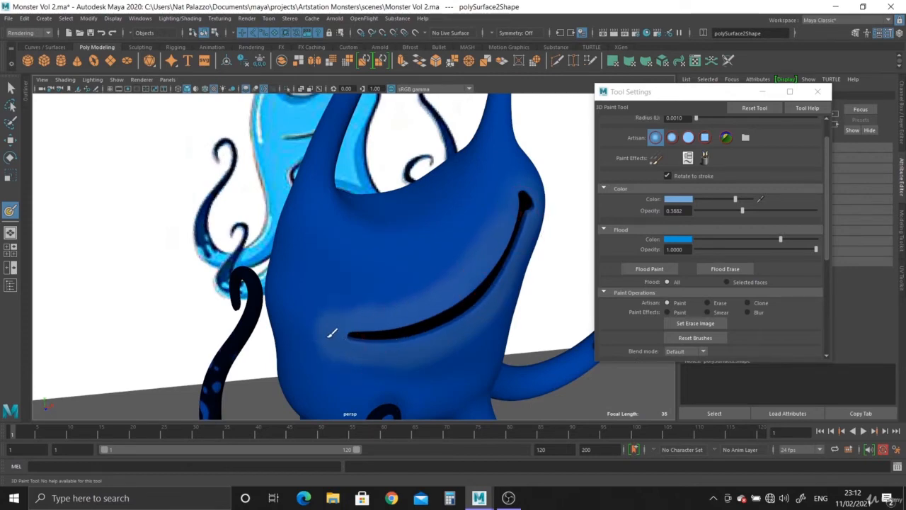
pyautogui.keyDown('alt'); pyautogui.moveTo(494, 234); pyautogui.dragTo(441, 236); pyautogui.keyUp('alt')
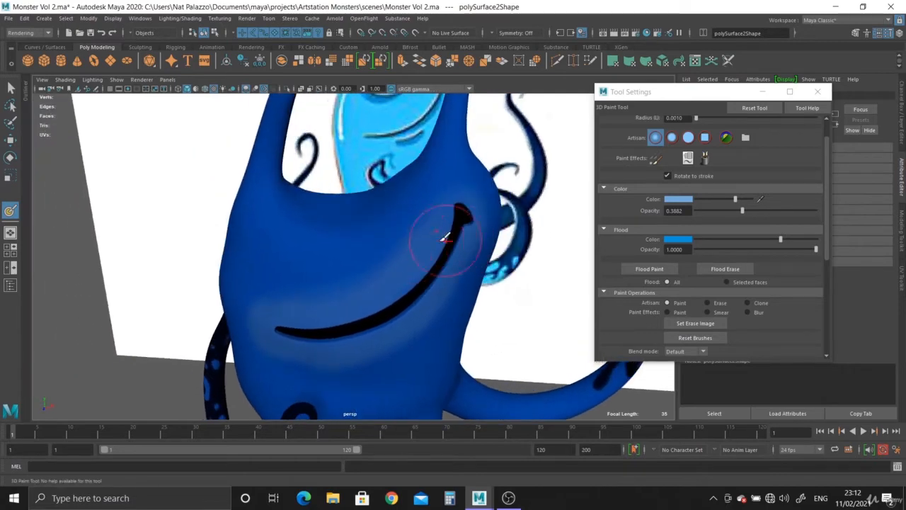
pyautogui.keyDown('alt'); pyautogui.moveTo(439, 300); pyautogui.dragTo(436, 257); pyautogui.keyUp('alt')
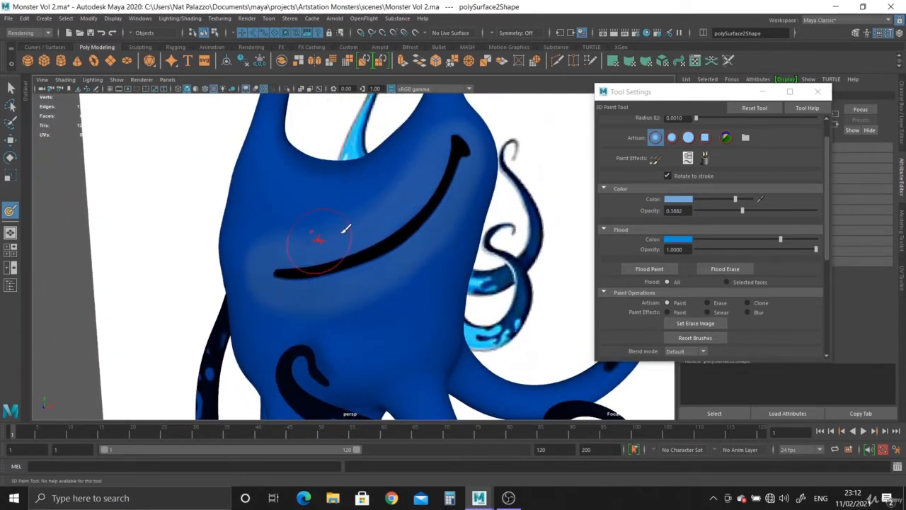
pyautogui.moveTo(401, 229)
pyautogui.keyDown('alt'); pyautogui.mouseDown()
pyautogui.moveTo(449, 202)
pyautogui.moveTo(422, 217)
pyautogui.moveTo(528, 209)
pyautogui.mouseUp(); pyautogui.keyUp('alt')
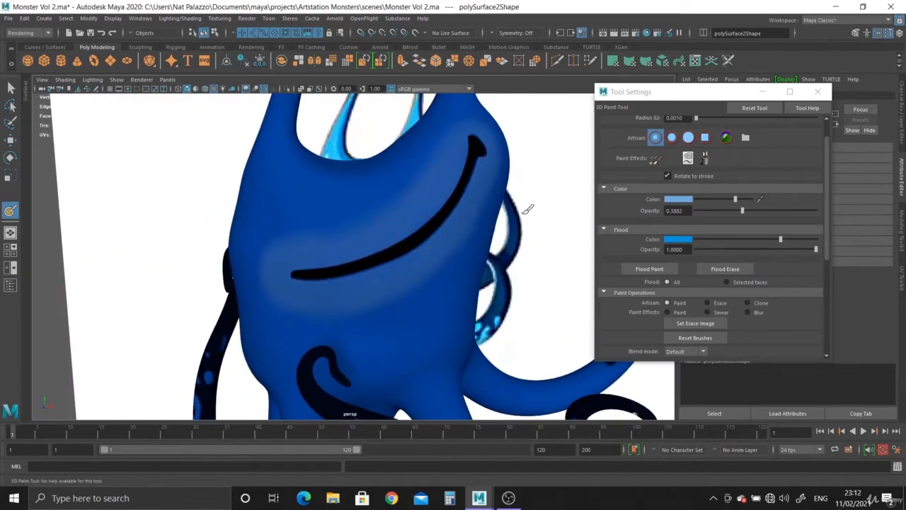
# Step: Change the paint hue to a light orange and paint a soft glow all around the mouth line
pyautogui.click(687, 199)
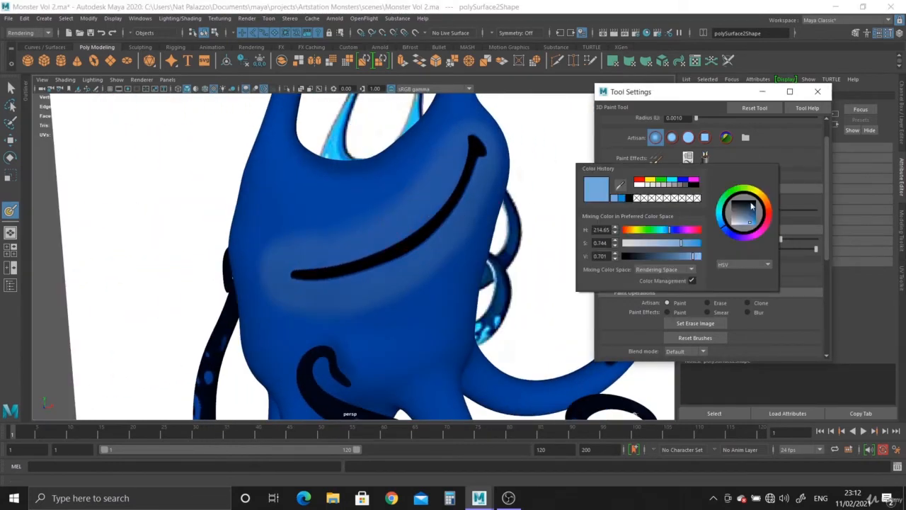
pyautogui.moveTo(764, 204); pyautogui.dragTo(768, 207)
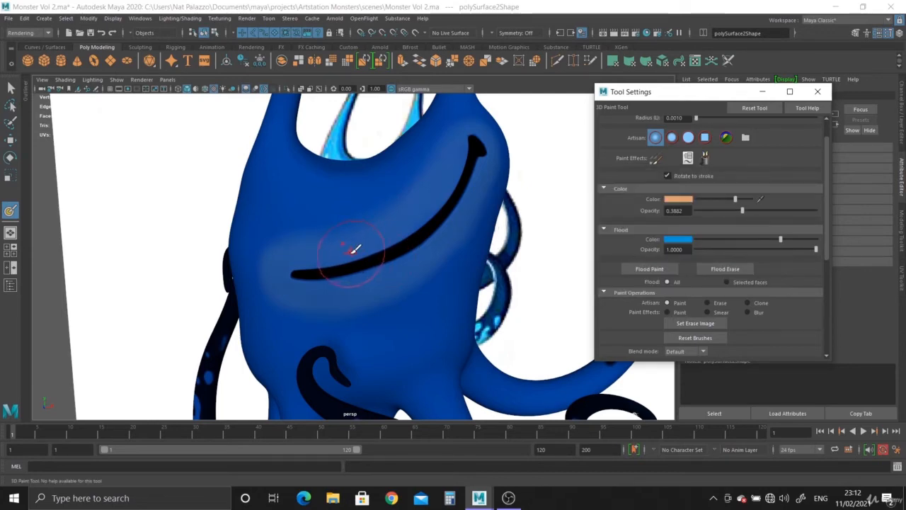
pyautogui.moveTo(352, 253)
pyautogui.mouseDown()
pyautogui.moveTo(409, 230)
pyautogui.moveTo(341, 259)
pyautogui.moveTo(298, 264)
pyautogui.moveTo(328, 279)
pyautogui.moveTo(446, 245)
pyautogui.moveTo(464, 195)
pyautogui.mouseUp()
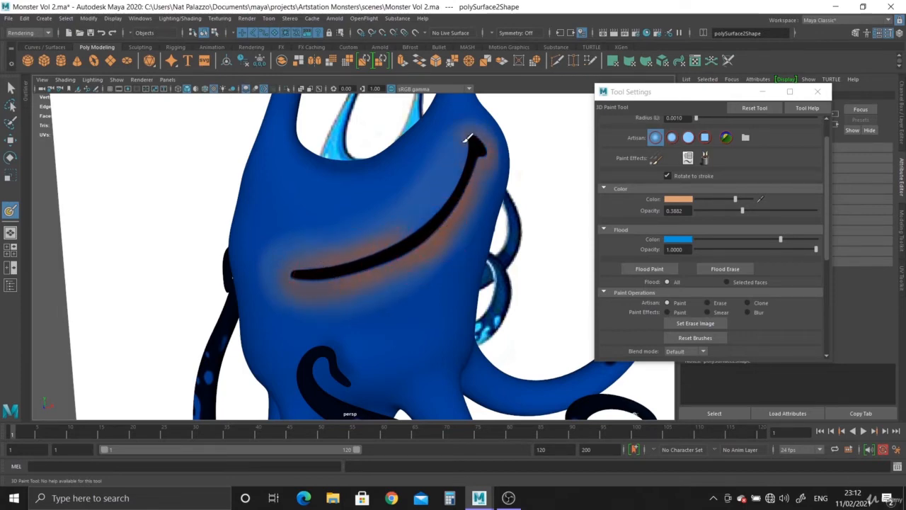
pyautogui.moveTo(468, 138)
pyautogui.mouseDown()
pyautogui.moveTo(432, 196)
pyautogui.moveTo(352, 258)
pyautogui.mouseUp()
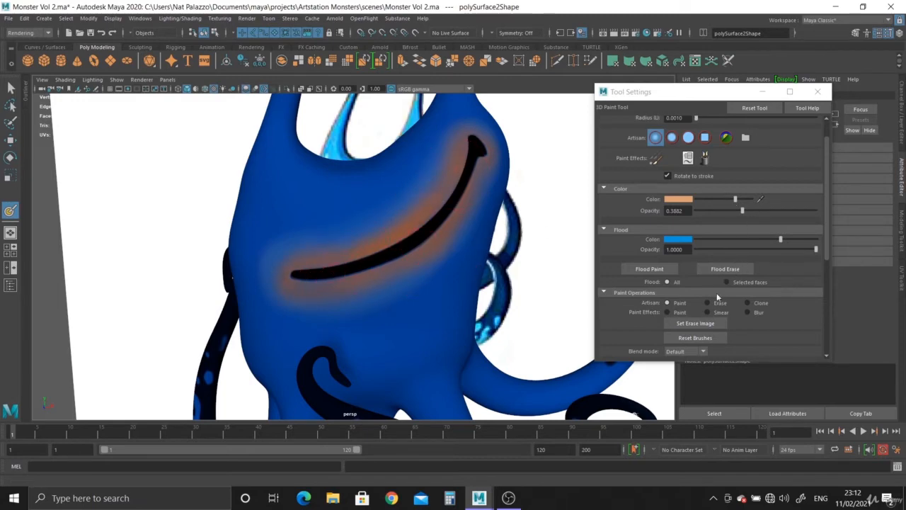
# Step: Blur the orange glow around the mouth line with the Paint Effects Blur operation to soften it into the blue skin
pyautogui.click(749, 312)
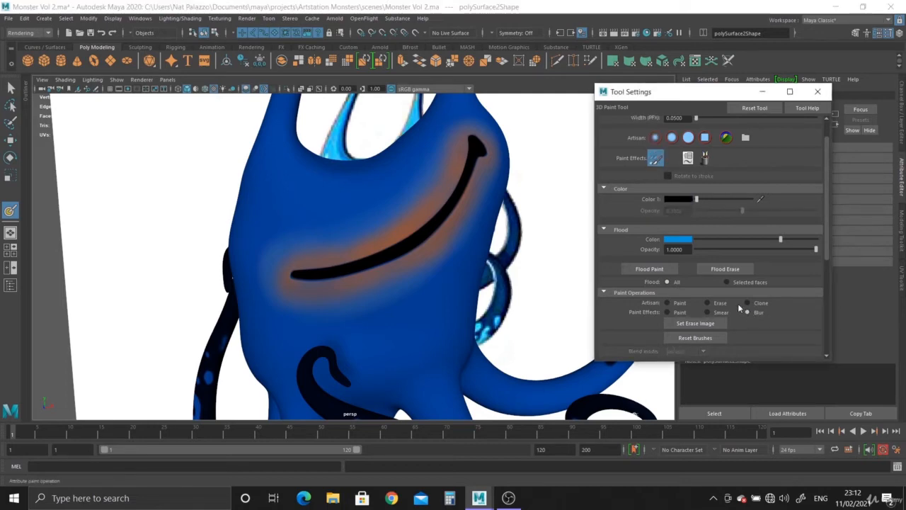
pyautogui.scroll(-3, 786, 286)
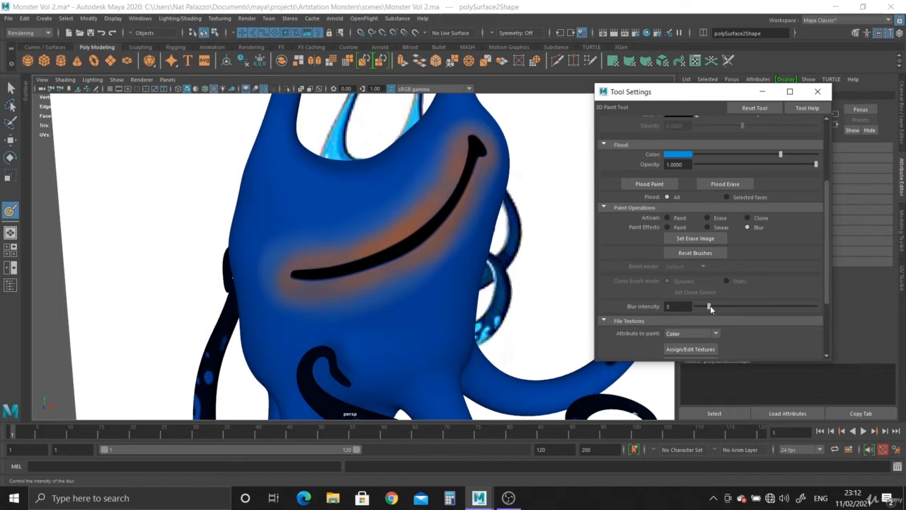
pyautogui.scroll(4, 744, 262)
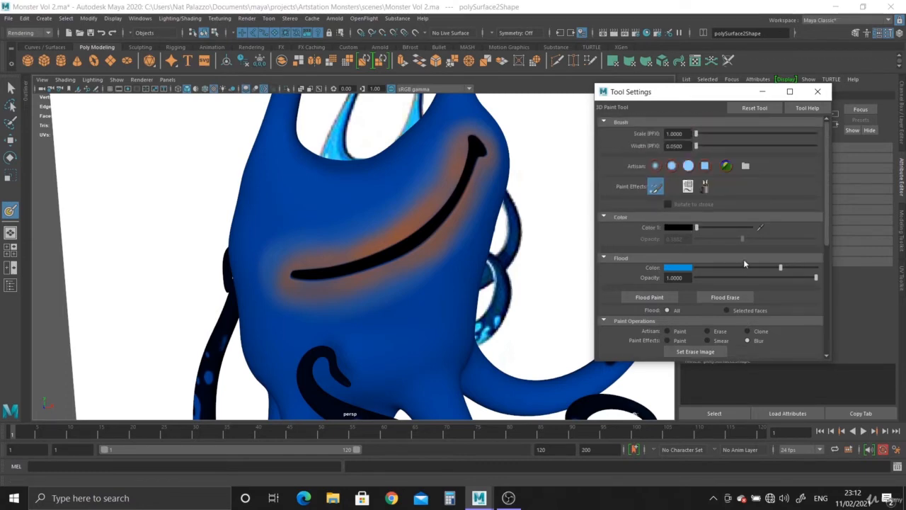
pyautogui.scroll(-1, 744, 263)
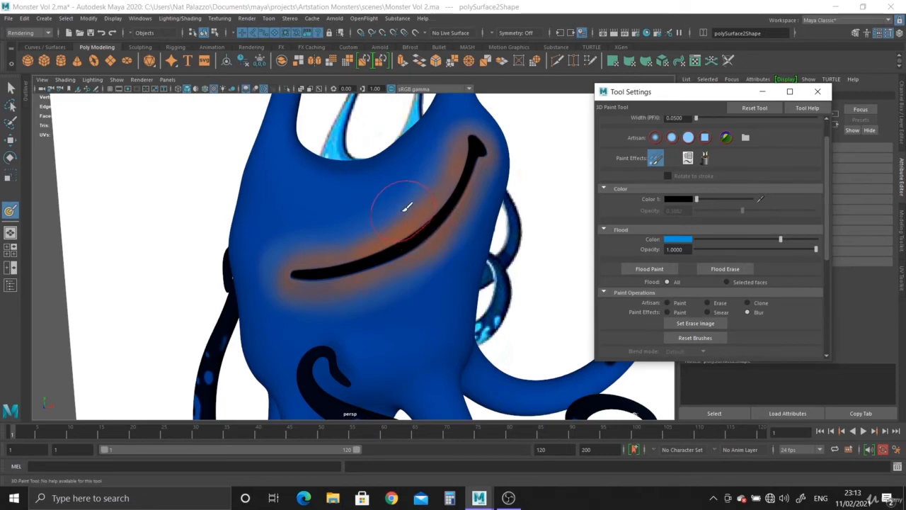
pyautogui.moveTo(340, 235); pyautogui.dragTo(271, 276)
pyautogui.moveTo(294, 243); pyautogui.dragTo(285, 242)
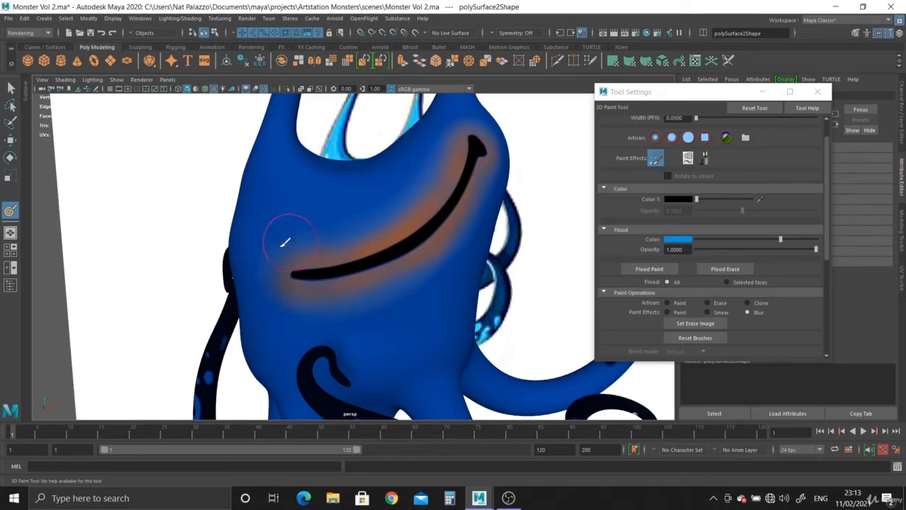
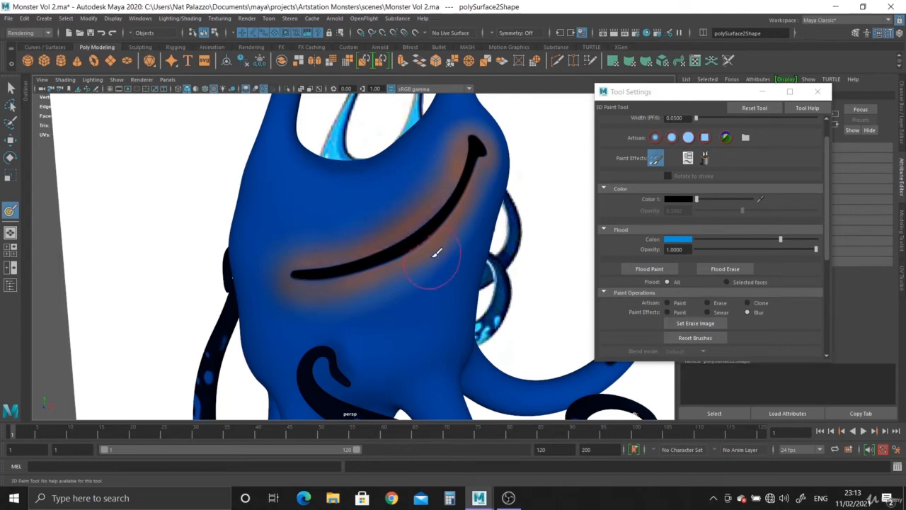
pyautogui.keyDown('alt'); pyautogui.moveTo(466, 211); pyautogui.dragTo(441, 203); pyautogui.keyUp('alt')
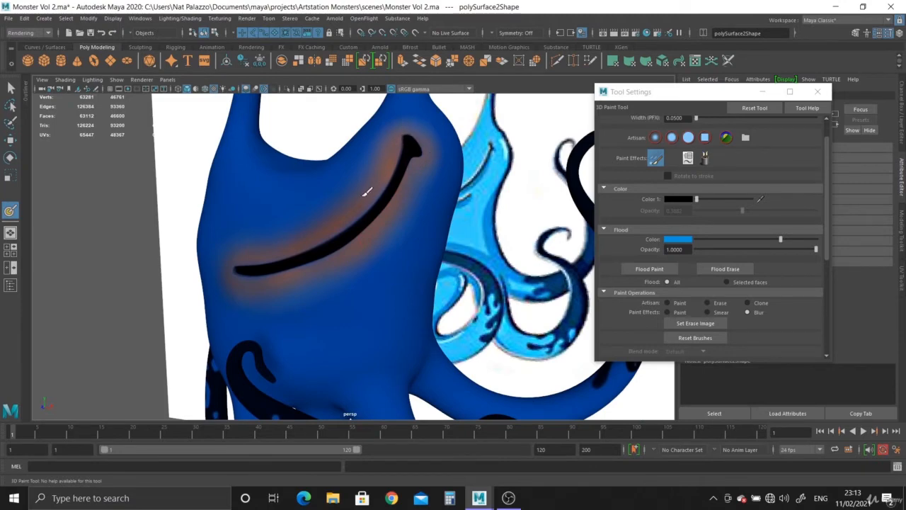
pyautogui.keyDown('alt'); pyautogui.moveTo(358, 257); pyautogui.dragTo(425, 255); pyautogui.keyUp('alt')
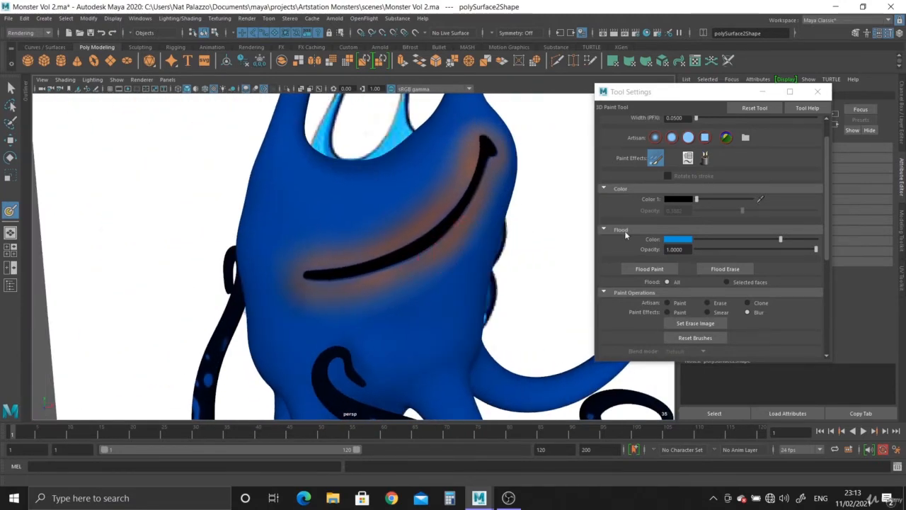
# Step: Return to Artisan Paint, change the paint colour to light blue and paint over the orange glow all around the mouth
pyautogui.click(668, 303)
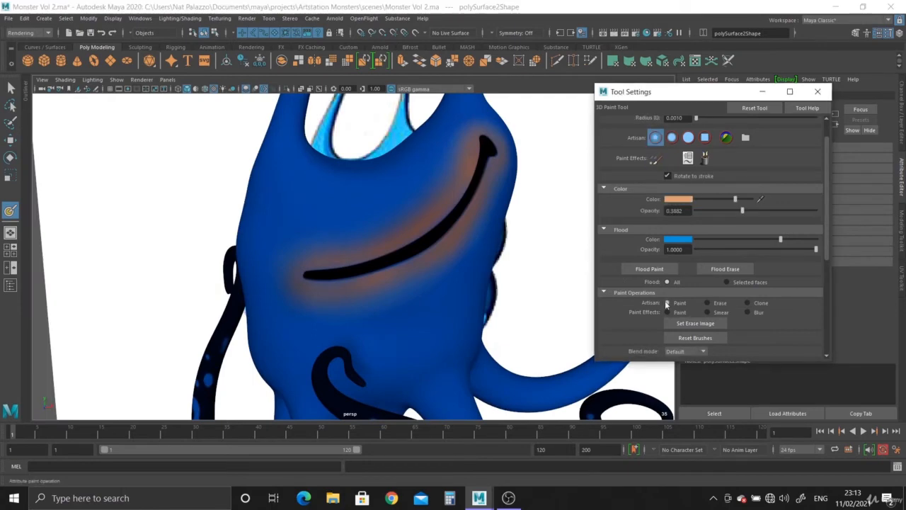
pyautogui.click(684, 199)
pyautogui.click(630, 193)
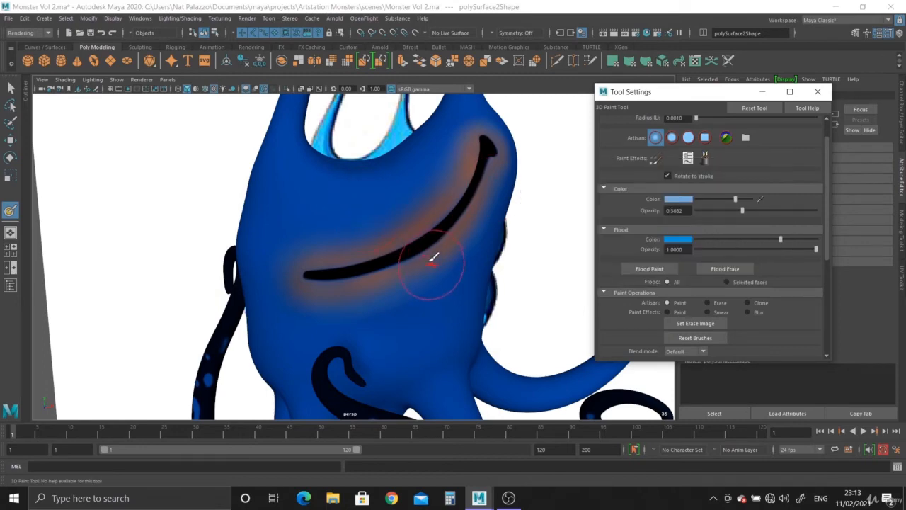
pyautogui.click(388, 238)
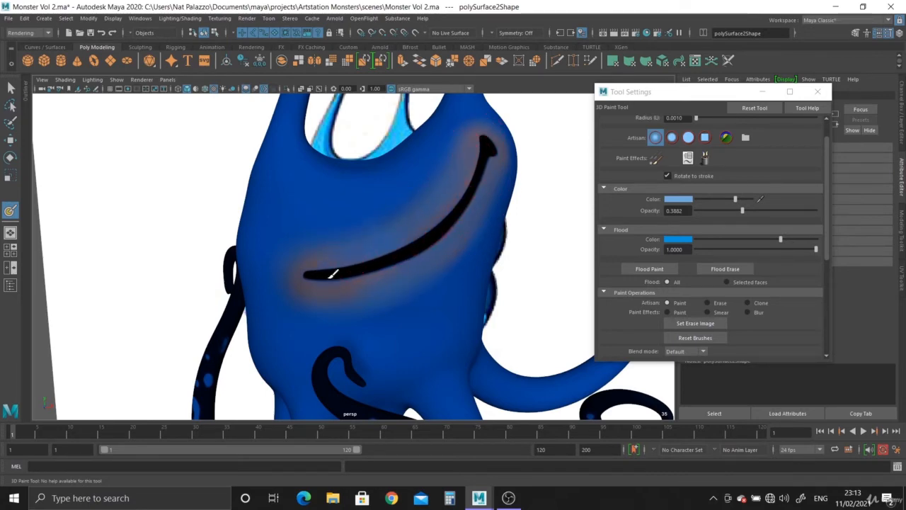
# Step: Blur the light blue and orange paint around the mouth line, from its upper corner to its lower corner
pyautogui.click(747, 311)
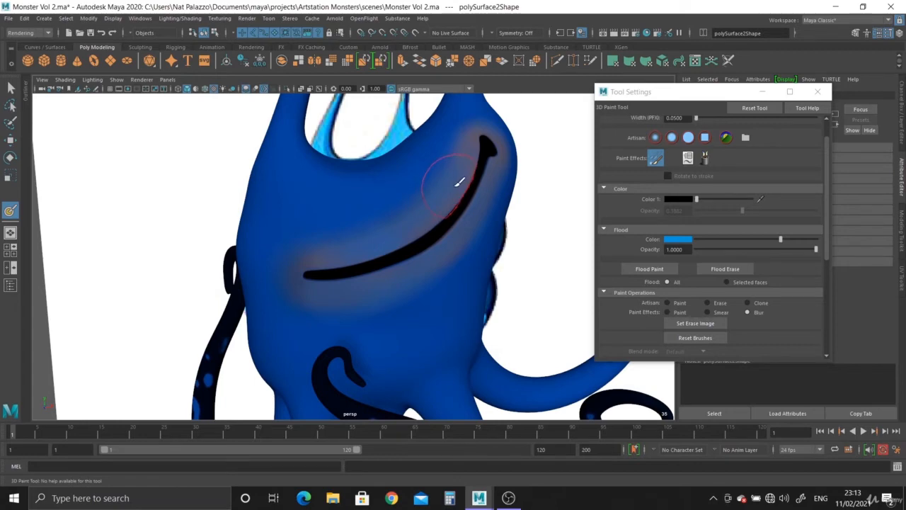
pyautogui.keyDown('alt'); pyautogui.moveTo(458, 183); pyautogui.dragTo(436, 193); pyautogui.keyUp('alt')
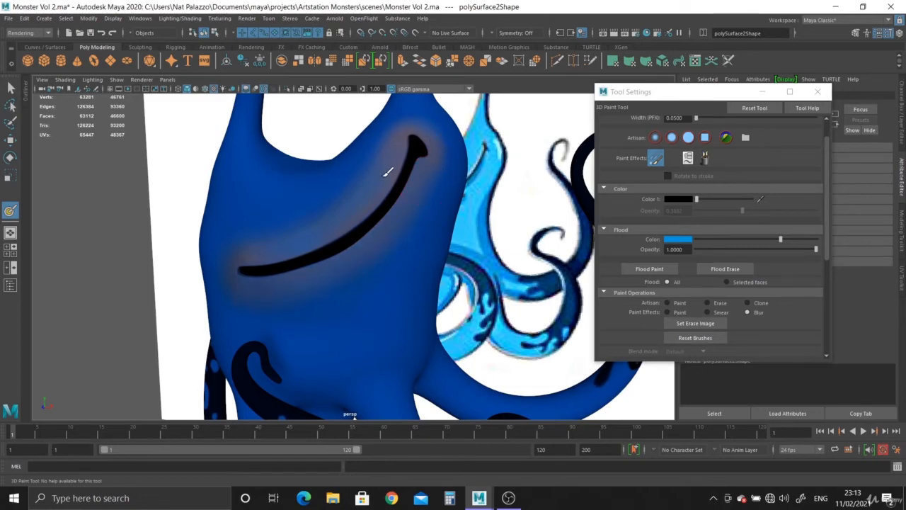
pyautogui.keyDown('alt'); pyautogui.moveTo(263, 288); pyautogui.dragTo(330, 270); pyautogui.keyUp('alt')
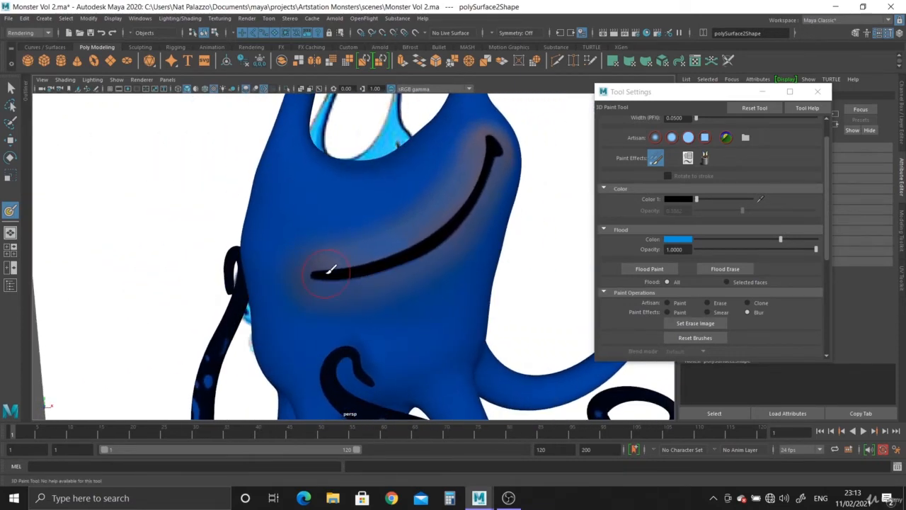
# Step: Return to Artisan Paint and brush a soft light blue patch on the body beneath the mouth, reaching up towards its upper corner
pyautogui.scroll(-8, 330, 270)
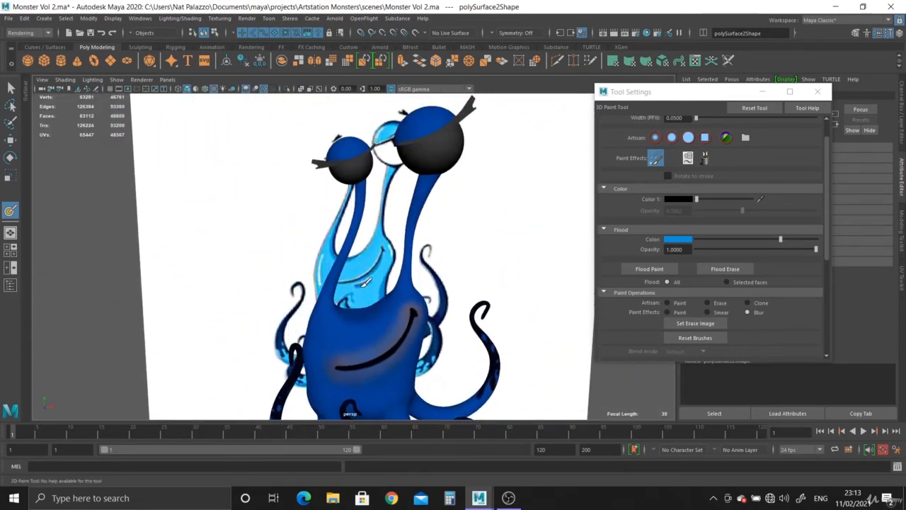
pyautogui.keyDown('alt'); pyautogui.moveTo(365, 282); pyautogui.dragTo(369, 213, button='middle'); pyautogui.keyUp('alt')
pyautogui.keyDown('alt'); pyautogui.moveTo(369, 213); pyautogui.dragTo(374, 248, button='right'); pyautogui.keyUp('alt')
pyautogui.keyDown('alt'); pyautogui.moveTo(385, 252); pyautogui.dragTo(377, 272); pyautogui.keyUp('alt')
pyautogui.keyDown('alt'); pyautogui.moveTo(386, 293); pyautogui.dragTo(476, 329, button='right'); pyautogui.keyUp('alt')
pyautogui.keyDown('alt'); pyautogui.moveTo(430, 303); pyautogui.dragTo(427, 249, button='middle'); pyautogui.keyUp('alt')
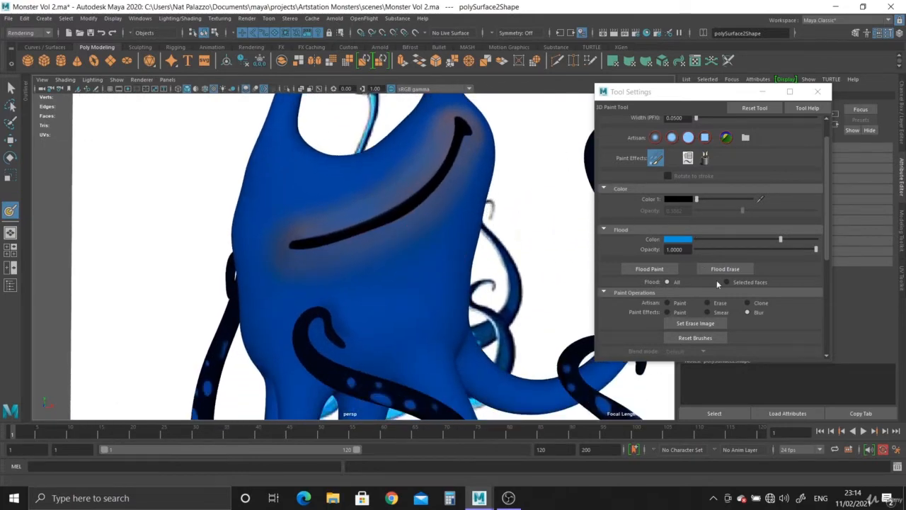
pyautogui.click(666, 303)
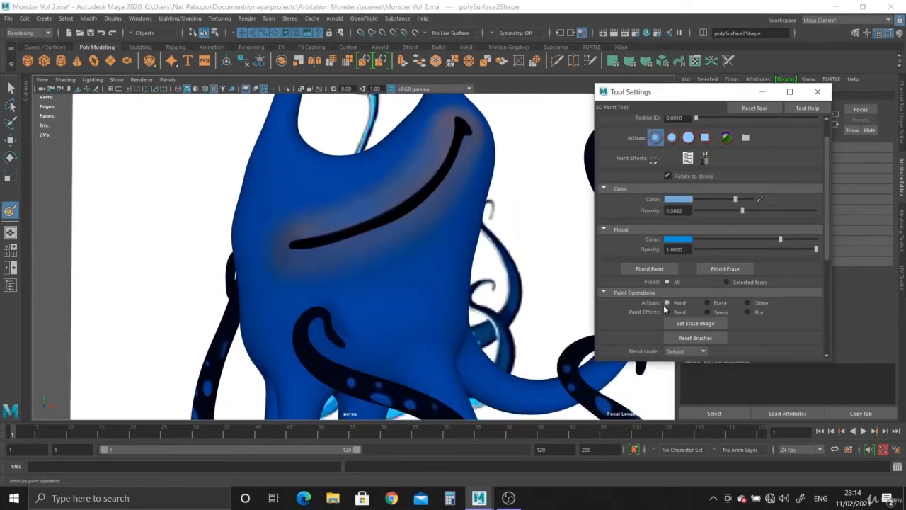
pyautogui.moveTo(409, 242)
pyautogui.mouseDown()
pyautogui.moveTo(405, 280)
pyautogui.moveTo(317, 269)
pyautogui.moveTo(322, 287)
pyautogui.mouseUp()
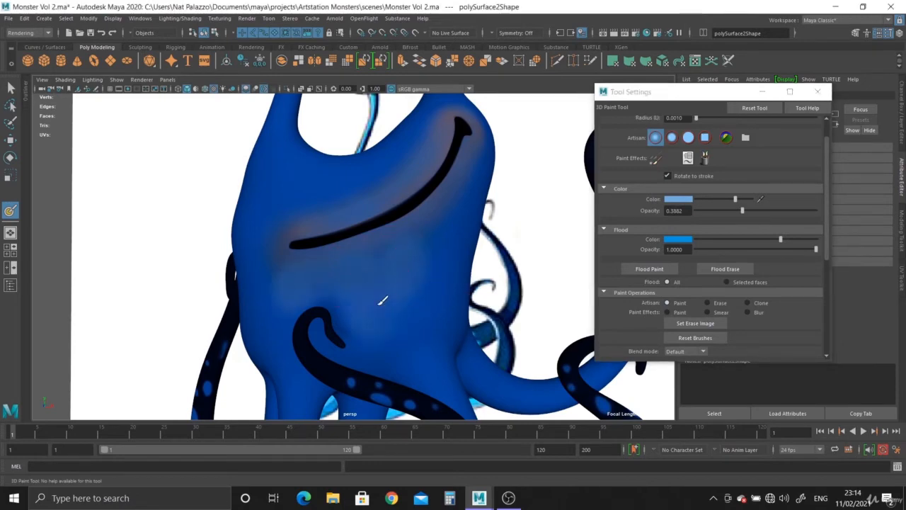
pyautogui.keyDown('alt'); pyautogui.moveTo(404, 289); pyautogui.dragTo(375, 277); pyautogui.keyUp('alt')
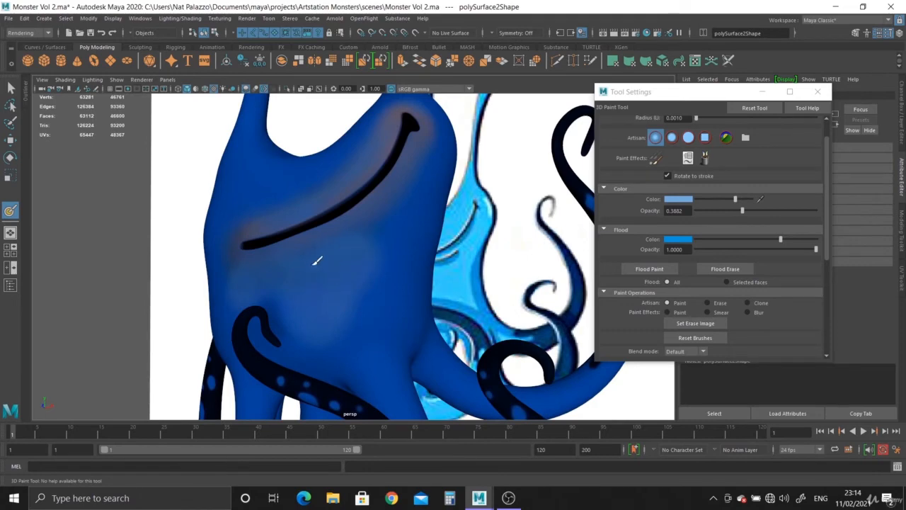
pyautogui.moveTo(300, 255); pyautogui.dragTo(425, 164)
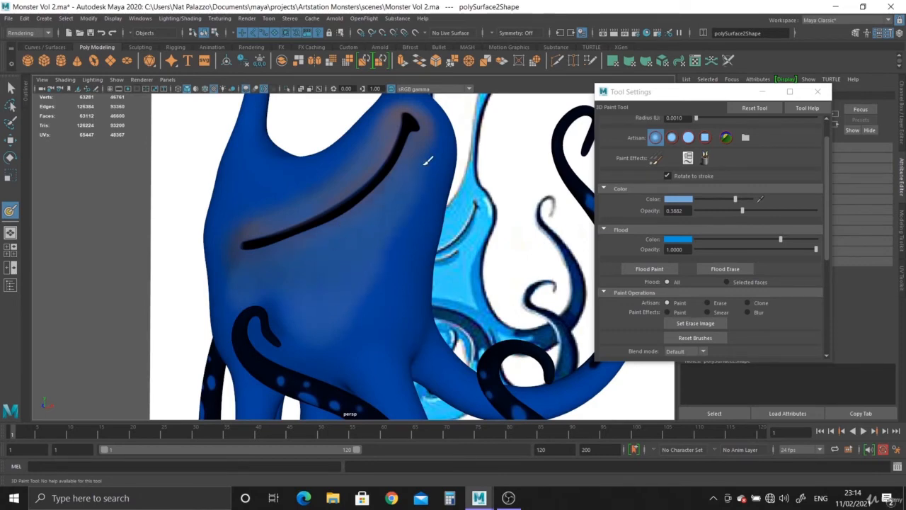
# Step: Extend the light blue tint over the cheek beside the mouth's lower corner and across the lower body above the legs
pyautogui.moveTo(384, 239)
pyautogui.keyDown('alt'); pyautogui.mouseDown()
pyautogui.moveTo(360, 253)
pyautogui.moveTo(400, 282)
pyautogui.moveTo(453, 267)
pyautogui.mouseUp(); pyautogui.keyUp('alt')
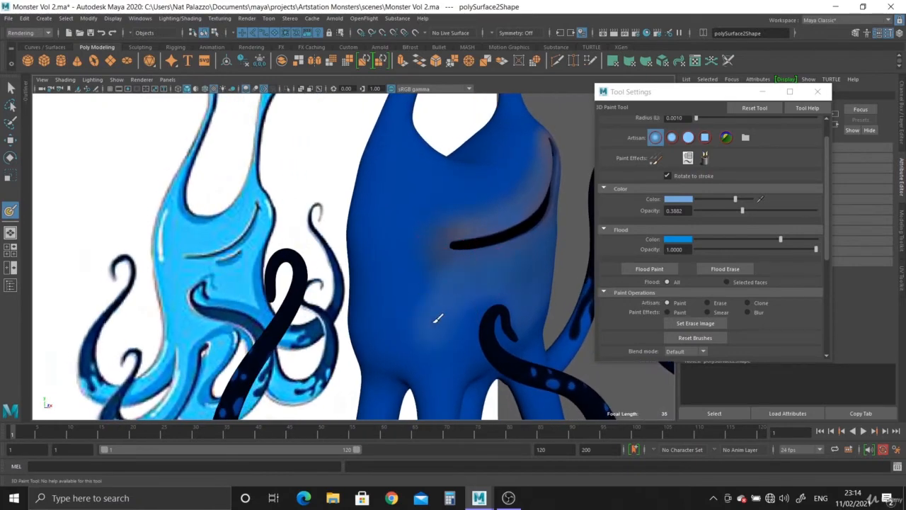
pyautogui.moveTo(441, 214)
pyautogui.mouseDown()
pyautogui.moveTo(405, 238)
pyautogui.moveTo(392, 288)
pyautogui.moveTo(418, 314)
pyautogui.mouseUp()
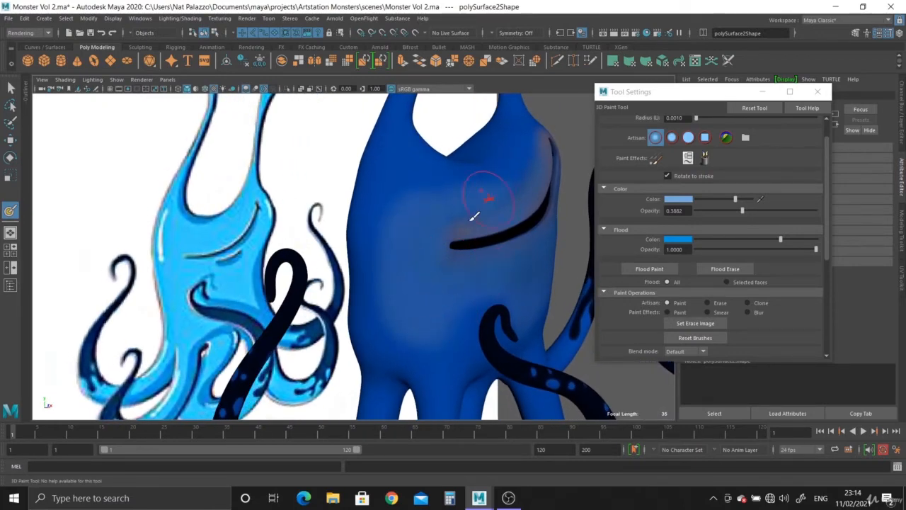
pyautogui.keyDown('alt'); pyautogui.moveTo(474, 211); pyautogui.dragTo(305, 293); pyautogui.keyUp('alt')
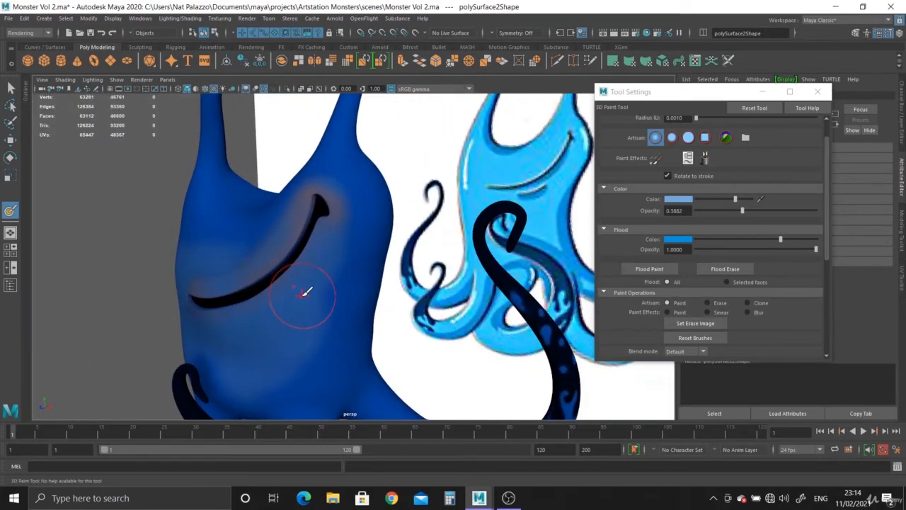
pyautogui.keyDown('alt'); pyautogui.moveTo(271, 228); pyautogui.dragTo(276, 117, button='middle'); pyautogui.keyUp('alt')
pyautogui.keyDown('alt'); pyautogui.moveTo(272, 188); pyautogui.dragTo(298, 279, button='right'); pyautogui.keyUp('alt')
pyautogui.keyDown('alt'); pyautogui.moveTo(298, 279); pyautogui.dragTo(222, 204); pyautogui.keyUp('alt')
pyautogui.keyDown('alt'); pyautogui.moveTo(222, 204); pyautogui.dragTo(308, 213, button='middle'); pyautogui.keyUp('alt')
pyautogui.keyDown('alt'); pyautogui.moveTo(305, 222); pyautogui.dragTo(360, 265, button='right'); pyautogui.keyUp('alt')
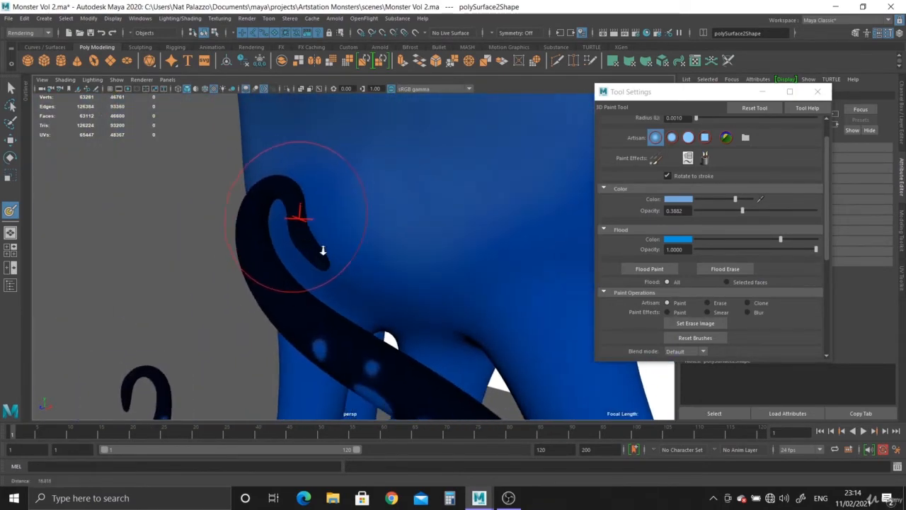
pyautogui.keyDown('alt'); pyautogui.moveTo(368, 267); pyautogui.dragTo(345, 262); pyautogui.keyUp('alt')
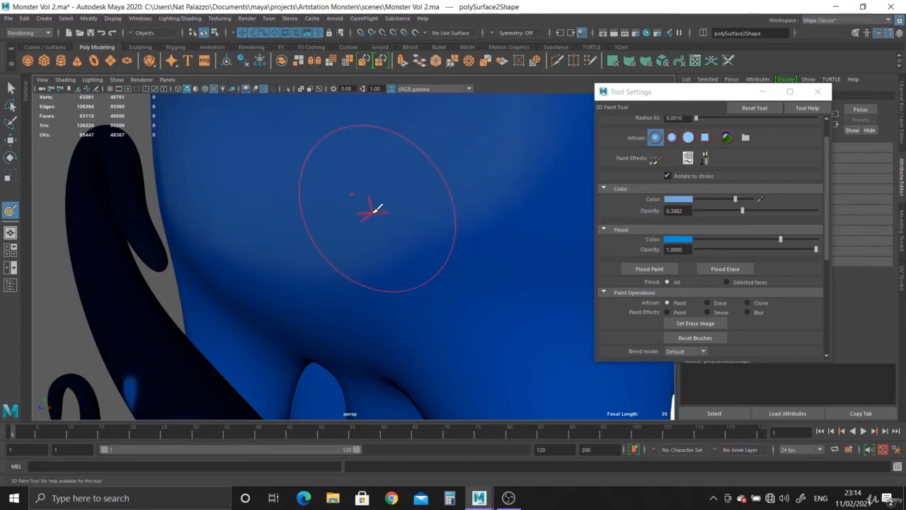
pyautogui.moveTo(369, 208)
pyautogui.keyDown('alt'); pyautogui.mouseDown()
pyautogui.moveTo(300, 187)
pyautogui.moveTo(394, 188)
pyautogui.moveTo(342, 199)
pyautogui.mouseUp(); pyautogui.keyUp('alt')
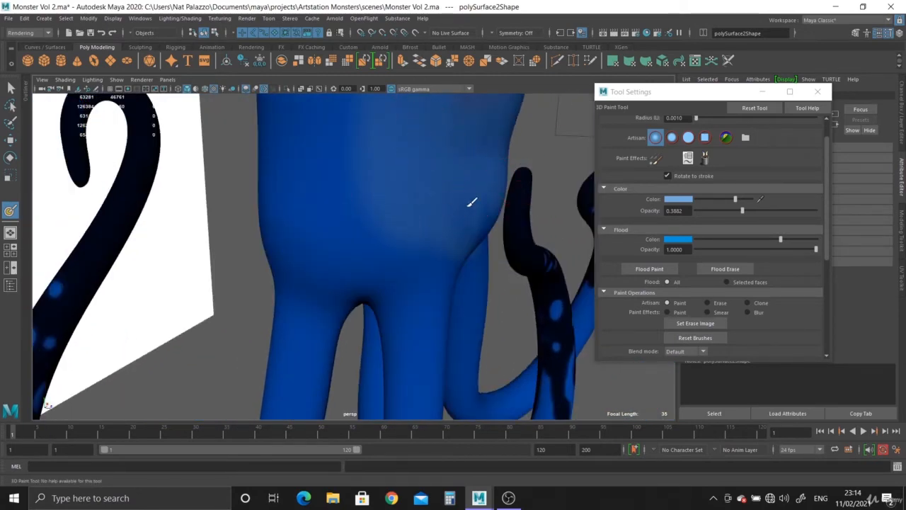
pyautogui.moveTo(418, 223)
pyautogui.mouseDown()
pyautogui.moveTo(381, 236)
pyautogui.moveTo(347, 185)
pyautogui.moveTo(408, 214)
pyautogui.moveTo(313, 231)
pyautogui.mouseUp()
pyautogui.moveTo(329, 191)
pyautogui.keyDown('alt'); pyautogui.mouseDown()
pyautogui.moveTo(334, 210)
pyautogui.moveTo(341, 201)
pyautogui.mouseUp(); pyautogui.keyUp('alt')
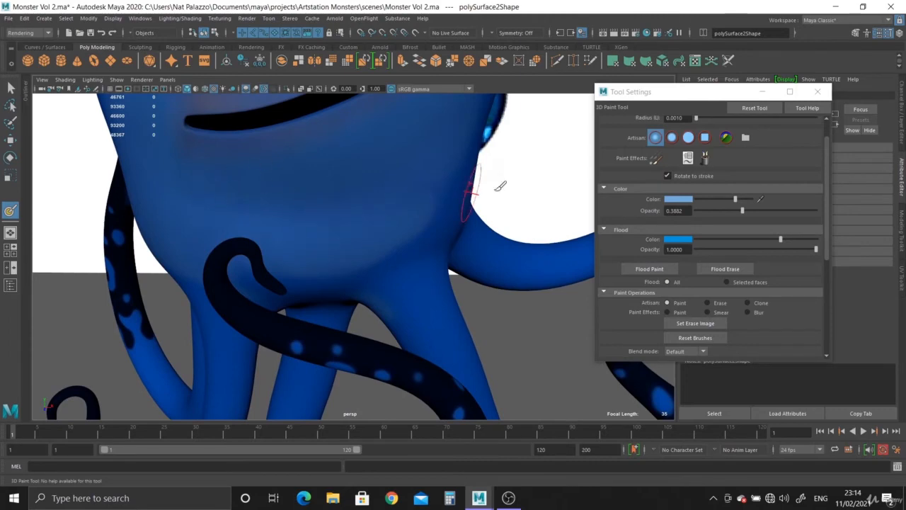
# Step: Switch to Paint Effects Blur and soften the edges of the light blue tint along the lower body and its side
pyautogui.click(747, 312)
pyautogui.keyDown('alt'); pyautogui.moveTo(432, 246); pyautogui.dragTo(375, 179); pyautogui.keyUp('alt')
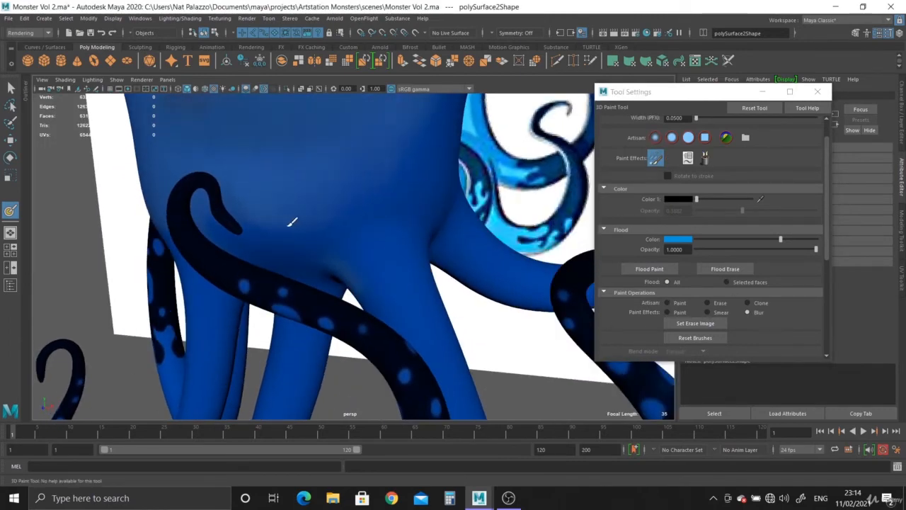
pyautogui.keyDown('alt'); pyautogui.moveTo(381, 183); pyautogui.dragTo(350, 229); pyautogui.keyUp('alt')
pyautogui.keyDown('alt'); pyautogui.moveTo(381, 131); pyautogui.dragTo(385, 218); pyautogui.keyUp('alt')
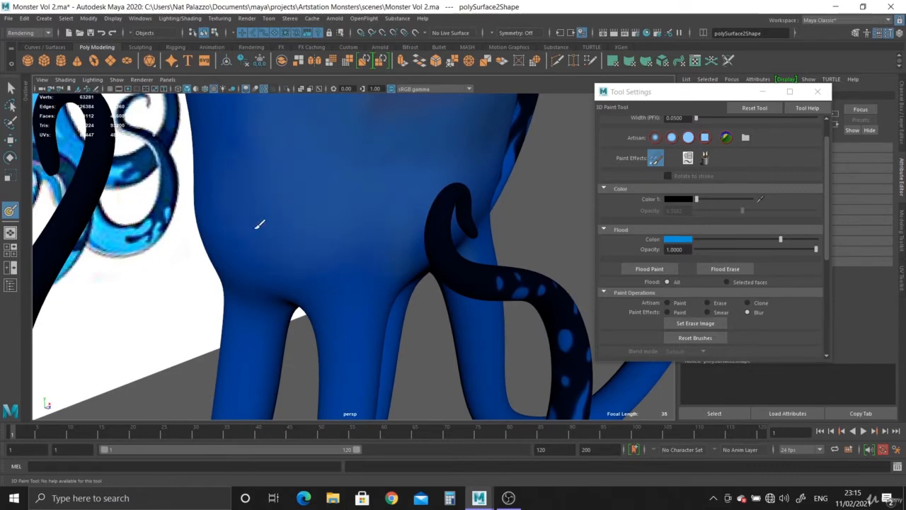
pyautogui.keyDown('alt'); pyautogui.moveTo(378, 241); pyautogui.dragTo(330, 236); pyautogui.keyUp('alt')
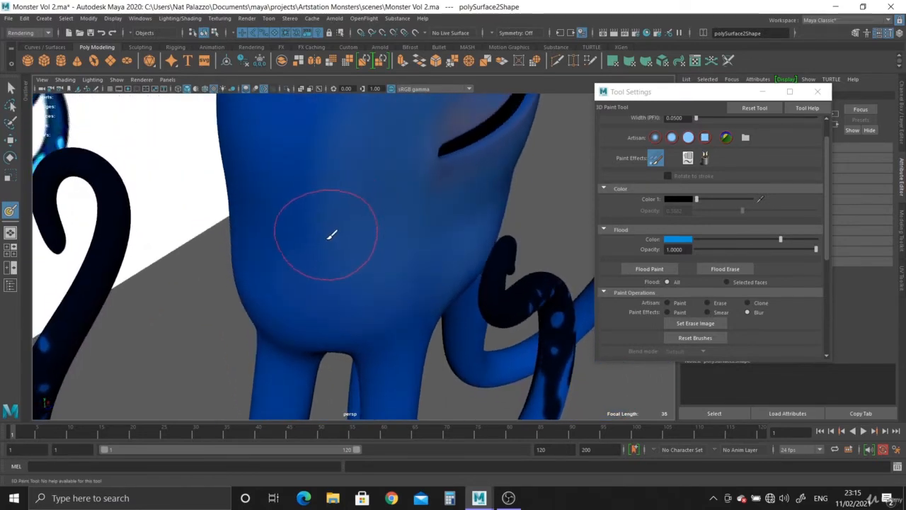
# Step: Blur the paint on the cheek, above the mouth line and beneath the lower lip to blend it into the skin
pyautogui.keyDown('alt'); pyautogui.moveTo(404, 212); pyautogui.dragTo(344, 200); pyautogui.keyUp('alt')
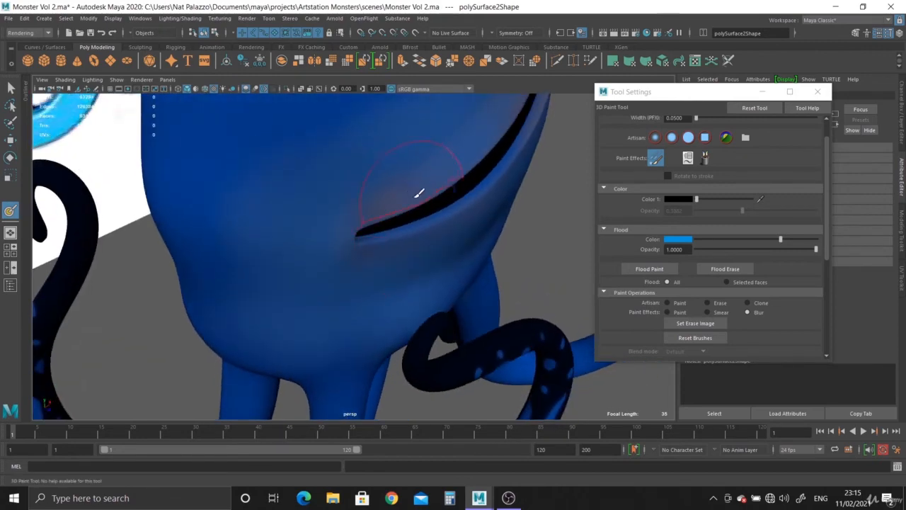
pyautogui.keyDown('alt'); pyautogui.moveTo(419, 193); pyautogui.dragTo(356, 211); pyautogui.keyUp('alt')
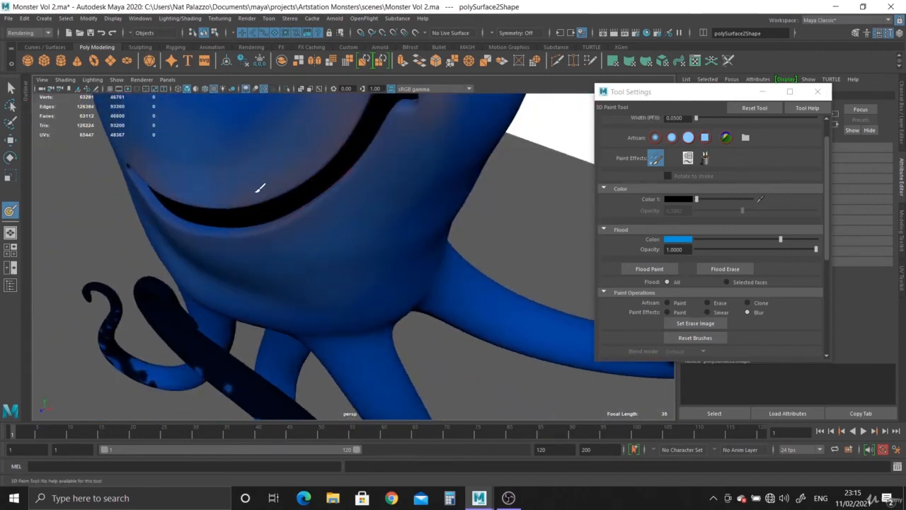
pyautogui.keyDown('alt'); pyautogui.moveTo(303, 165); pyautogui.dragTo(314, 142); pyautogui.keyUp('alt')
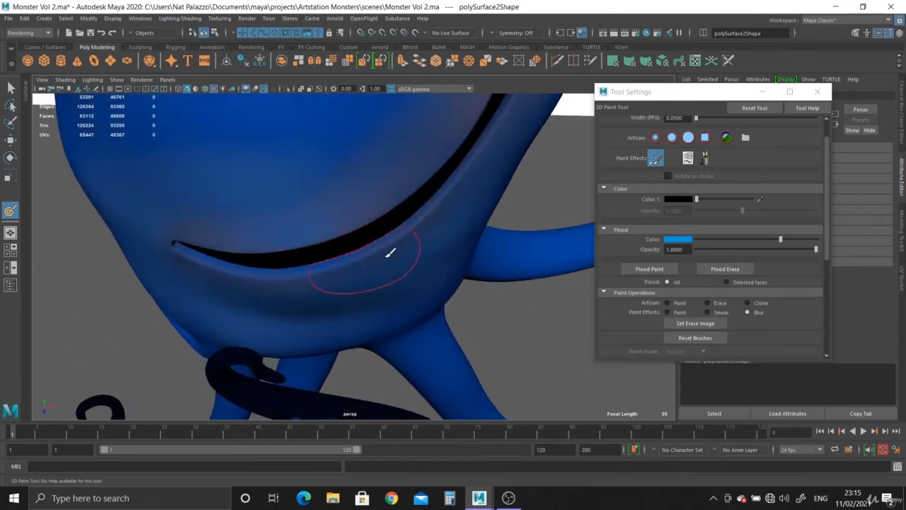
pyautogui.keyDown('alt'); pyautogui.moveTo(390, 251); pyautogui.dragTo(307, 118, button='right'); pyautogui.keyUp('alt')
pyautogui.keyDown('alt'); pyautogui.moveTo(307, 117); pyautogui.dragTo(432, 265); pyautogui.keyUp('alt')
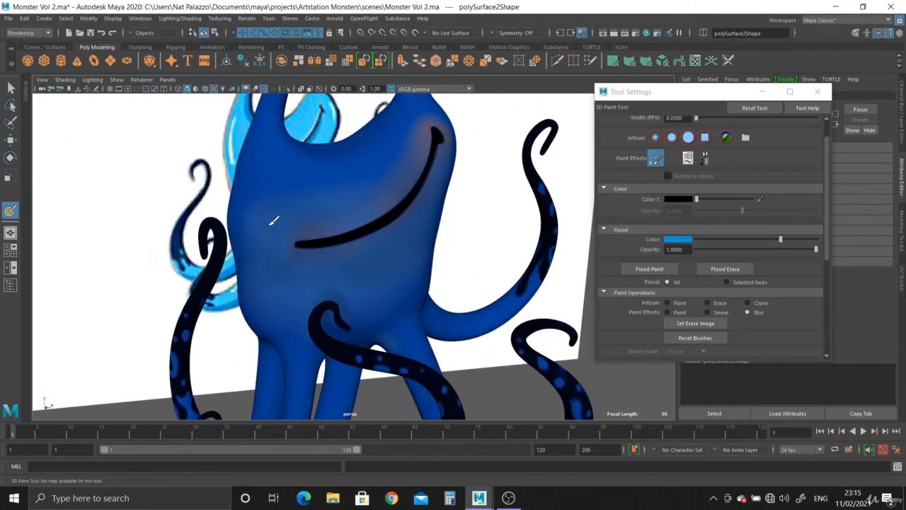
pyautogui.keyDown('alt'); pyautogui.moveTo(385, 158); pyautogui.dragTo(380, 137); pyautogui.keyUp('alt')
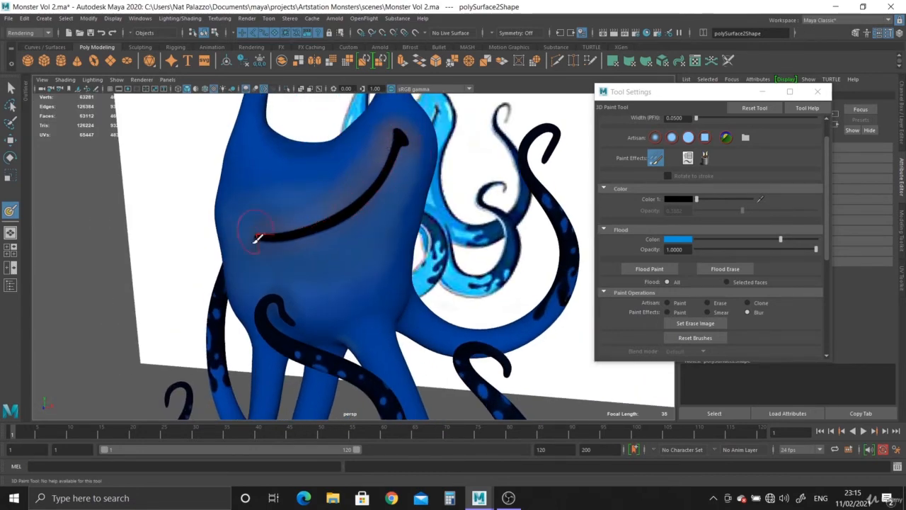
# Step: Examine how the light blue tint blends around the side and back of the monster's body
pyautogui.moveTo(335, 267)
pyautogui.keyDown('alt'); pyautogui.mouseDown()
pyautogui.moveTo(345, 238)
pyautogui.moveTo(323, 225)
pyautogui.moveTo(339, 132)
pyautogui.mouseUp(); pyautogui.keyUp('alt')
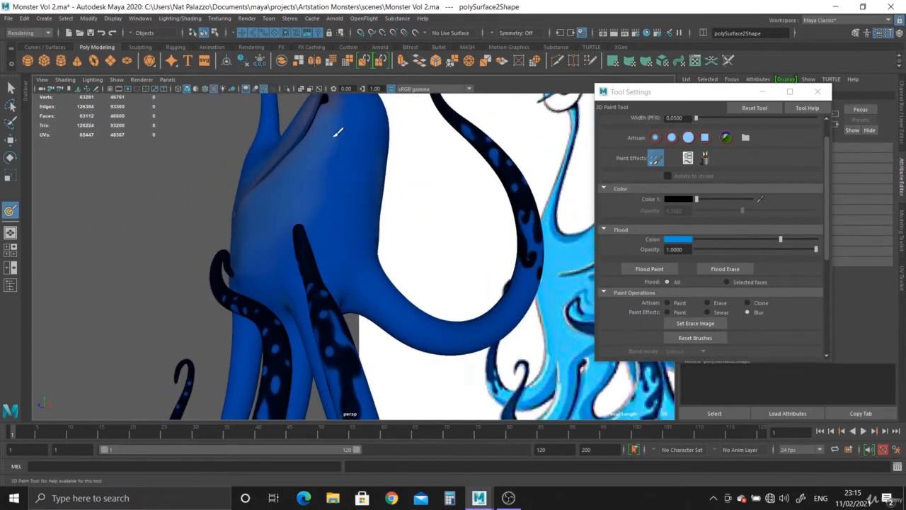
pyautogui.keyDown('alt'); pyautogui.moveTo(296, 228); pyautogui.dragTo(262, 272); pyautogui.keyUp('alt')
pyautogui.scroll(5, 315, 296)
pyautogui.keyDown('alt'); pyautogui.moveTo(315, 296); pyautogui.dragTo(323, 290); pyautogui.keyUp('alt')
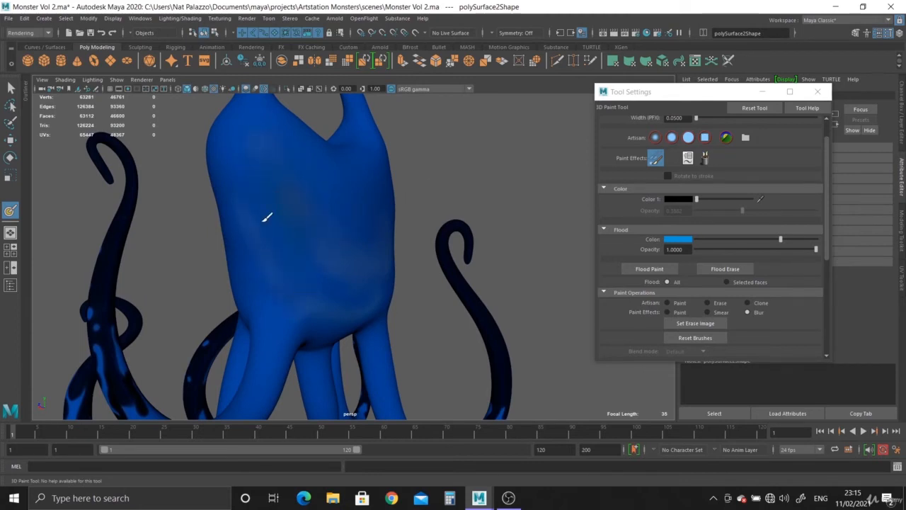
pyautogui.keyDown('alt'); pyautogui.moveTo(287, 237); pyautogui.dragTo(294, 233); pyautogui.keyUp('alt')
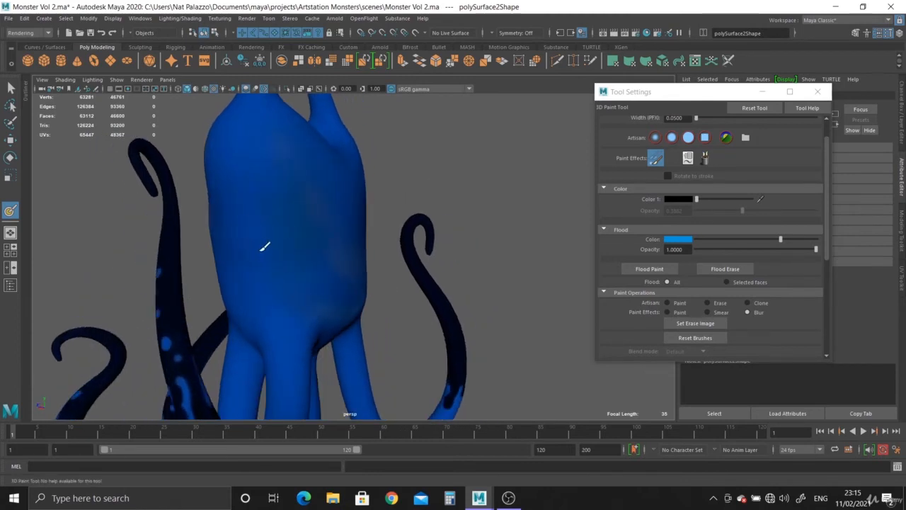
pyautogui.moveTo(293, 292)
pyautogui.keyDown('alt'); pyautogui.mouseDown()
pyautogui.moveTo(375, 214)
pyautogui.moveTo(408, 210)
pyautogui.mouseUp(); pyautogui.keyUp('alt')
pyautogui.moveTo(414, 240)
pyautogui.keyDown('alt'); pyautogui.mouseDown()
pyautogui.moveTo(342, 267)
pyautogui.moveTo(257, 270)
pyautogui.mouseUp(); pyautogui.keyUp('alt')
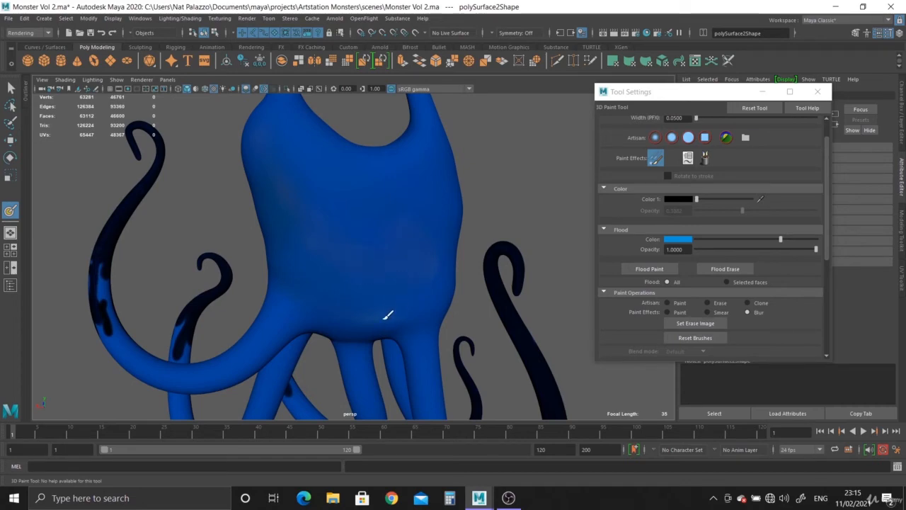
pyautogui.moveTo(332, 275)
pyautogui.keyDown('alt'); pyautogui.mouseDown()
pyautogui.moveTo(350, 241)
pyautogui.moveTo(295, 248)
pyautogui.moveTo(401, 323)
pyautogui.mouseUp(); pyautogui.keyUp('alt')
pyautogui.moveTo(390, 247)
pyautogui.keyDown('alt'); pyautogui.mouseDown()
pyautogui.moveTo(290, 251)
pyautogui.moveTo(314, 251)
pyautogui.moveTo(277, 262)
pyautogui.moveTo(258, 181)
pyautogui.mouseUp(); pyautogui.keyUp('alt')
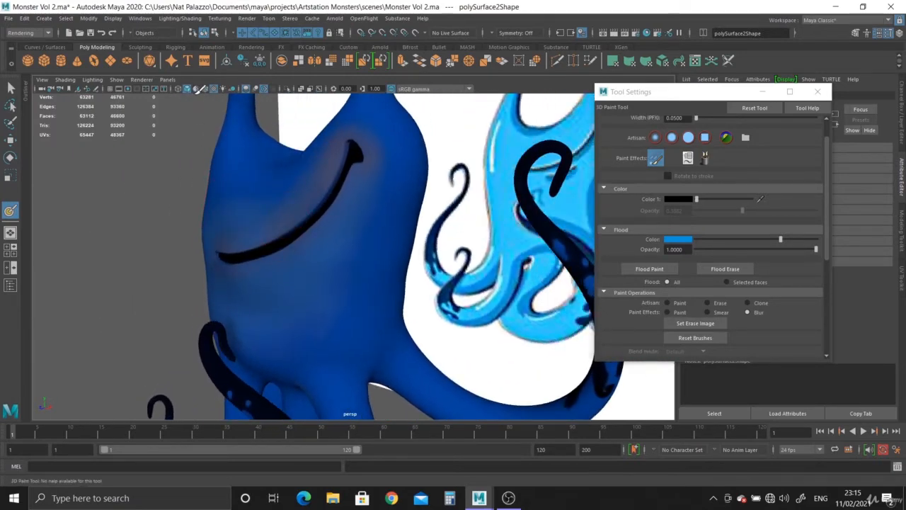
# Step: Examine the front of the monster against the reference drawing, up close and with the eye stalks and tentacles in view
pyautogui.click(244, 90)
pyautogui.keyDown('alt'); pyautogui.moveTo(285, 315); pyautogui.dragTo(278, 333); pyautogui.keyUp('alt')
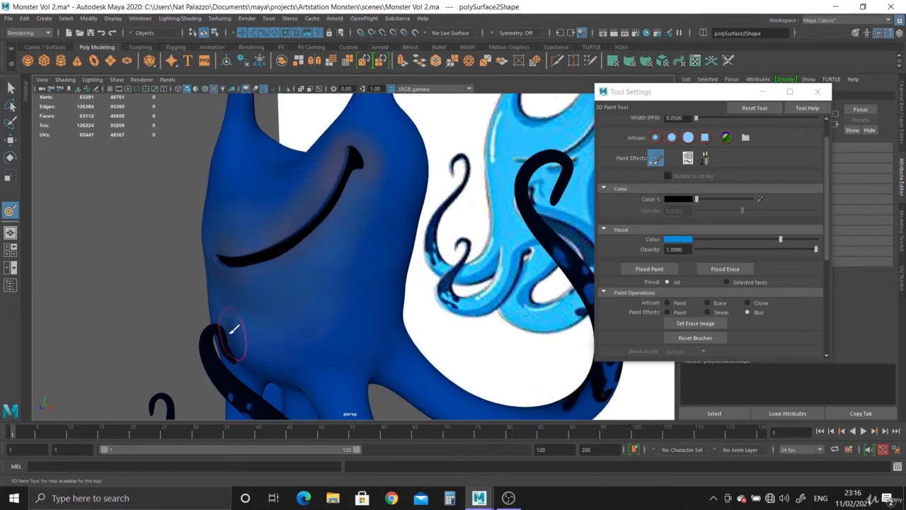
pyautogui.moveTo(334, 323)
pyautogui.keyDown('alt'); pyautogui.mouseDown()
pyautogui.moveTo(380, 308)
pyautogui.moveTo(380, 297)
pyautogui.mouseUp(); pyautogui.keyUp('alt')
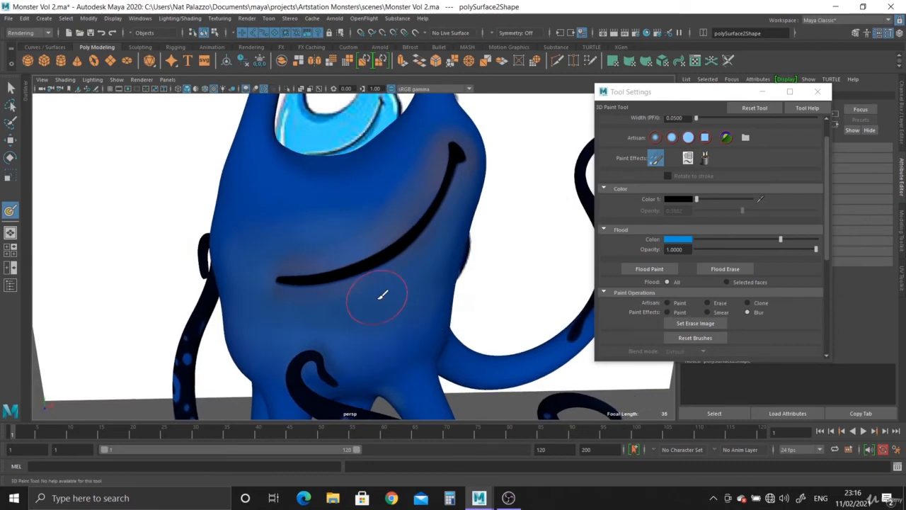
pyautogui.keyDown('alt'); pyautogui.moveTo(369, 294); pyautogui.dragTo(238, 200, button='right'); pyautogui.keyUp('alt')
pyautogui.keyDown('alt'); pyautogui.moveTo(236, 196); pyautogui.dragTo(241, 184); pyautogui.keyUp('alt')
pyautogui.keyDown('alt'); pyautogui.moveTo(240, 184); pyautogui.dragTo(233, 270, button='middle'); pyautogui.keyUp('alt')
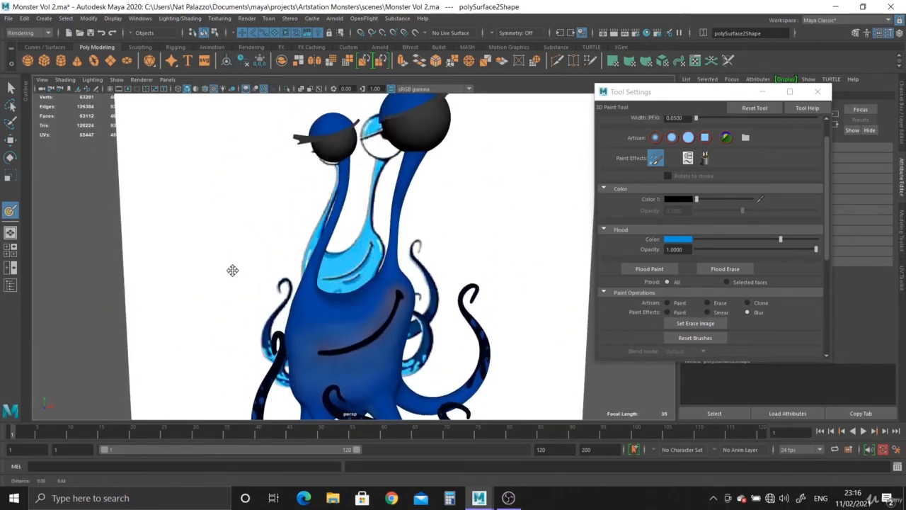
pyautogui.keyDown('alt'); pyautogui.moveTo(339, 308); pyautogui.dragTo(262, 263, button='right'); pyautogui.keyUp('alt')
pyautogui.keyDown('alt'); pyautogui.moveTo(262, 263); pyautogui.dragTo(323, 285); pyautogui.keyUp('alt')
pyautogui.keyDown('alt'); pyautogui.moveTo(323, 284); pyautogui.dragTo(328, 194, button='middle'); pyautogui.keyUp('alt')
pyautogui.keyDown('alt'); pyautogui.moveTo(328, 195); pyautogui.dragTo(495, 328, button='right'); pyautogui.keyUp('alt')
pyautogui.keyDown('alt'); pyautogui.moveTo(496, 328); pyautogui.dragTo(366, 265); pyautogui.keyUp('alt')
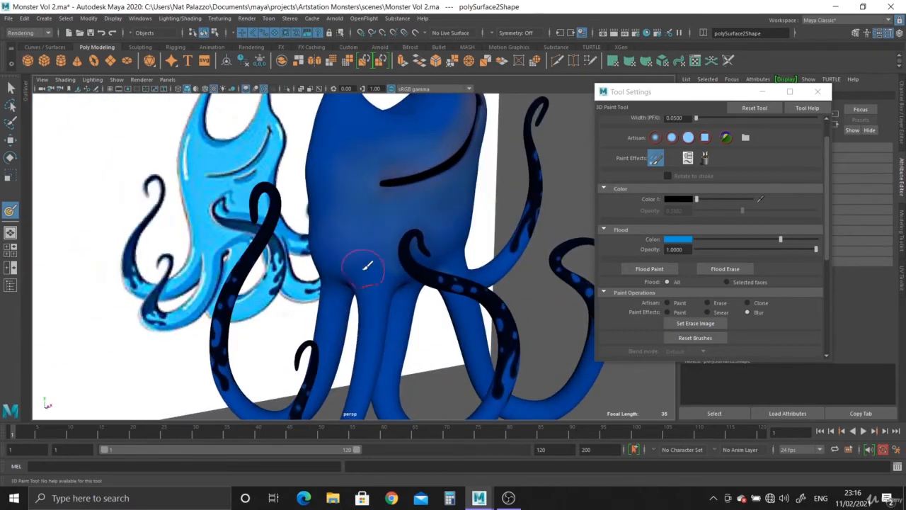
pyautogui.keyDown('alt'); pyautogui.moveTo(363, 253); pyautogui.dragTo(386, 331, button='middle'); pyautogui.keyUp('alt')
pyautogui.keyDown('alt'); pyautogui.moveTo(389, 332); pyautogui.dragTo(361, 326); pyautogui.keyUp('alt')
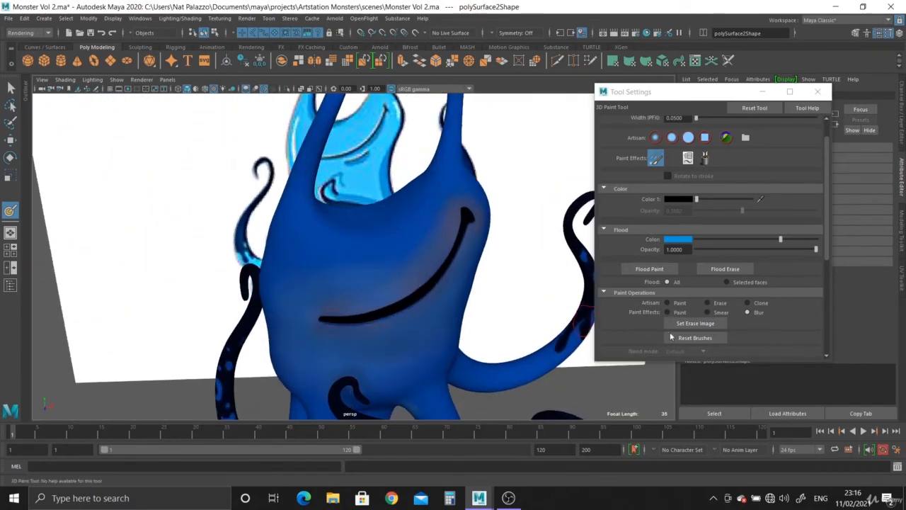
# Step: Return to Artisan Paint and brush soft light blue over the forehead between the eye stalks and above the mouth
pyautogui.click(667, 302)
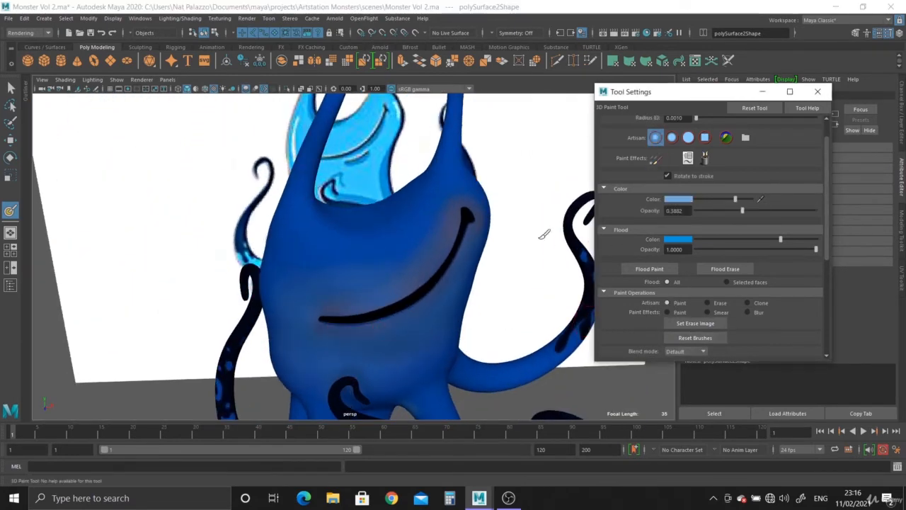
pyautogui.moveTo(357, 245)
pyautogui.keyDown('alt'); pyautogui.mouseDown()
pyautogui.moveTo(329, 243)
pyautogui.moveTo(298, 286)
pyautogui.moveTo(401, 208)
pyautogui.moveTo(394, 248)
pyautogui.mouseUp(); pyautogui.keyUp('alt')
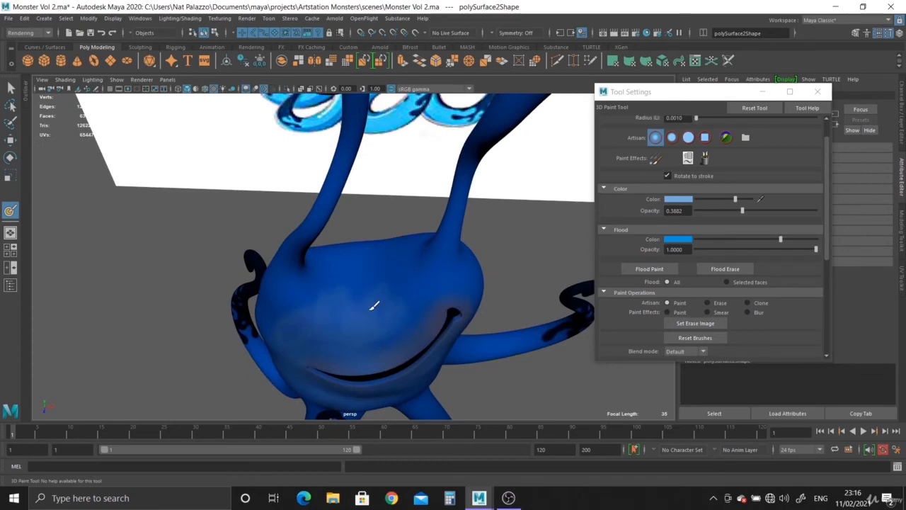
pyautogui.moveTo(414, 307)
pyautogui.mouseDown()
pyautogui.moveTo(412, 269)
pyautogui.moveTo(390, 267)
pyautogui.moveTo(329, 299)
pyautogui.mouseUp()
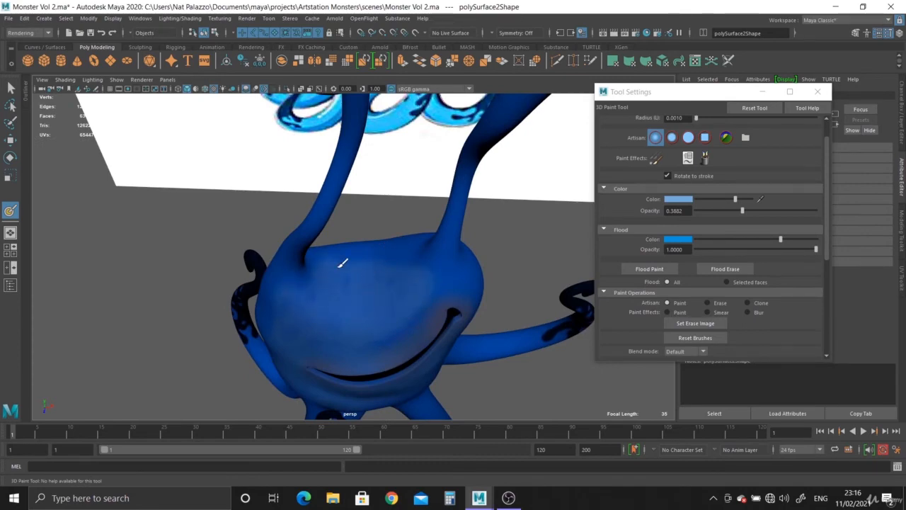
# Step: Extend the light blue tint around the mouth's upper corner and over the side of the head beside its lower corner
pyautogui.moveTo(401, 261)
pyautogui.keyDown('alt'); pyautogui.mouseDown()
pyautogui.moveTo(361, 314)
pyautogui.moveTo(378, 276)
pyautogui.mouseUp(); pyautogui.keyUp('alt')
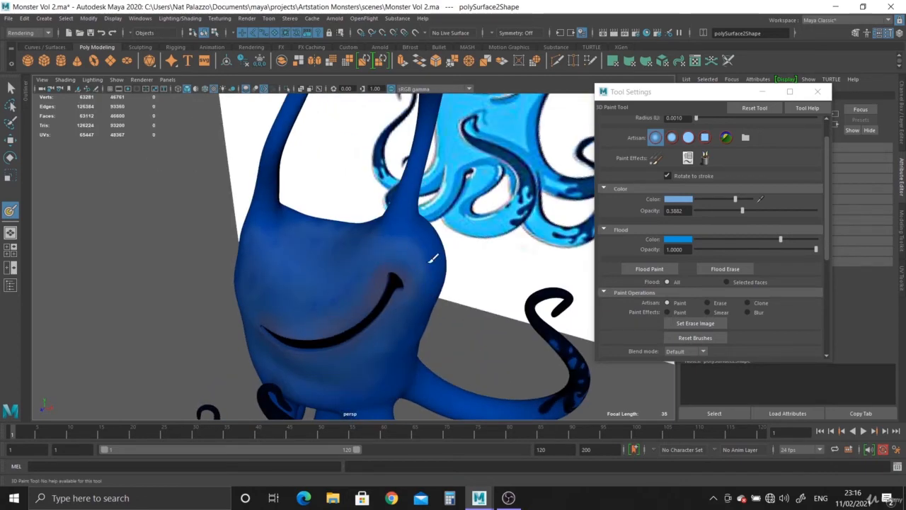
pyautogui.moveTo(354, 259)
pyautogui.keyDown('alt'); pyautogui.mouseDown()
pyautogui.moveTo(380, 263)
pyautogui.moveTo(352, 267)
pyautogui.mouseUp(); pyautogui.keyUp('alt')
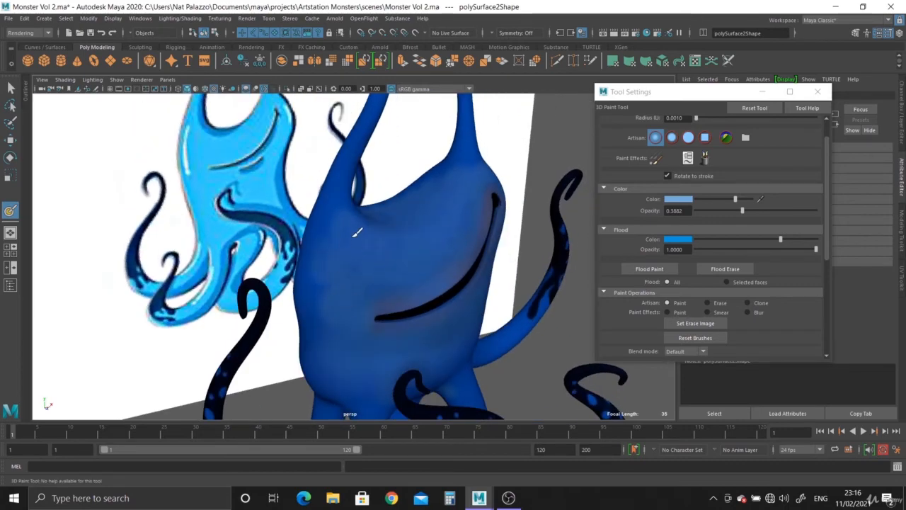
pyautogui.keyDown('alt'); pyautogui.moveTo(345, 288); pyautogui.dragTo(384, 253); pyautogui.keyUp('alt')
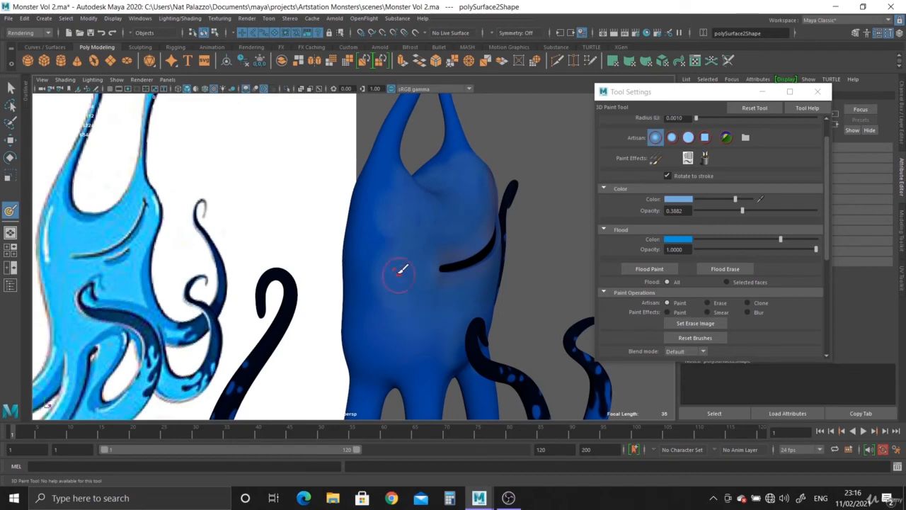
# Step: Switch to Paint Effects Blur and soften the light blue paint across the forehead and around the eye stalk bases
pyautogui.click(747, 312)
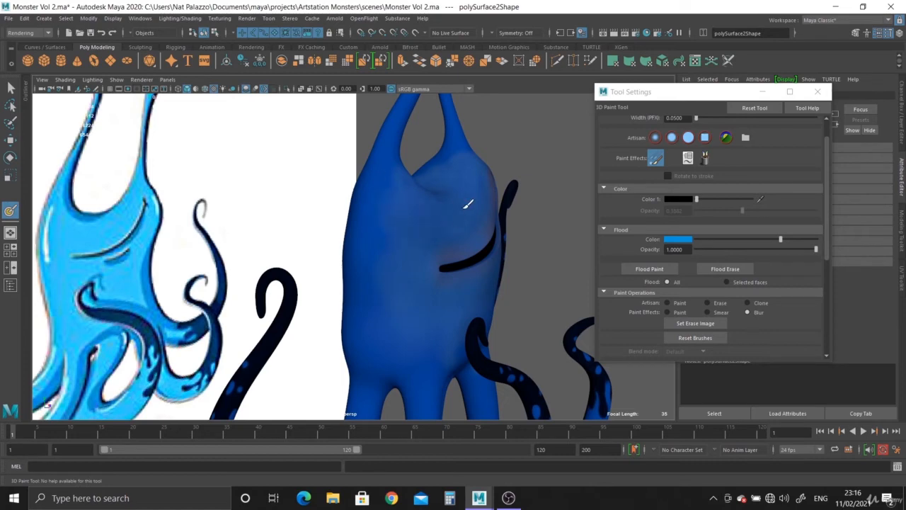
pyautogui.moveTo(467, 204)
pyautogui.keyDown('alt'); pyautogui.mouseDown()
pyautogui.moveTo(415, 202)
pyautogui.moveTo(406, 244)
pyautogui.mouseUp(); pyautogui.keyUp('alt')
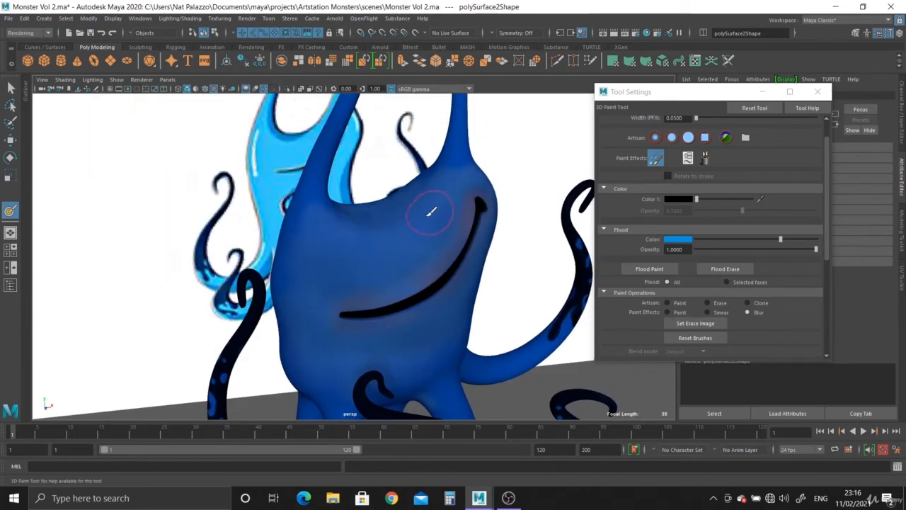
pyautogui.moveTo(429, 208)
pyautogui.keyDown('alt'); pyautogui.mouseDown()
pyautogui.moveTo(385, 257)
pyautogui.moveTo(351, 268)
pyautogui.mouseUp(); pyautogui.keyUp('alt')
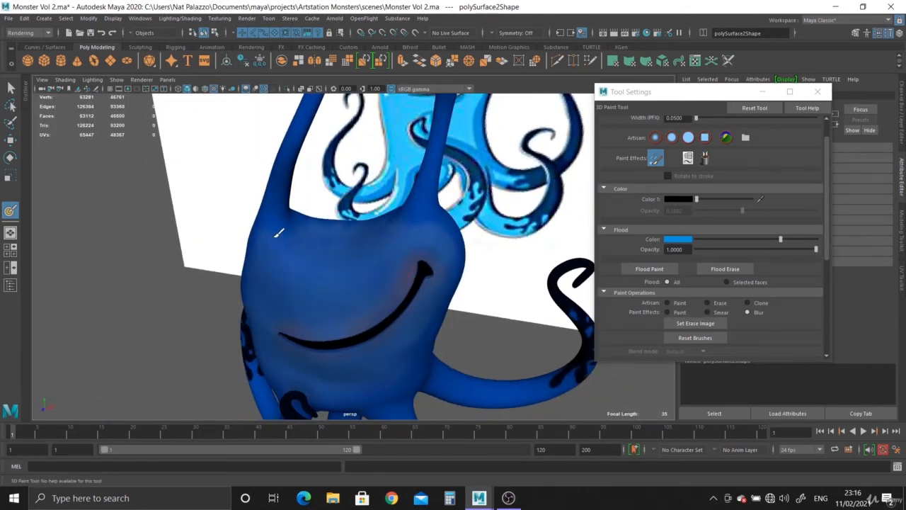
pyautogui.moveTo(367, 305)
pyautogui.keyDown('alt'); pyautogui.mouseDown()
pyautogui.moveTo(350, 265)
pyautogui.moveTo(314, 260)
pyautogui.mouseUp(); pyautogui.keyUp('alt')
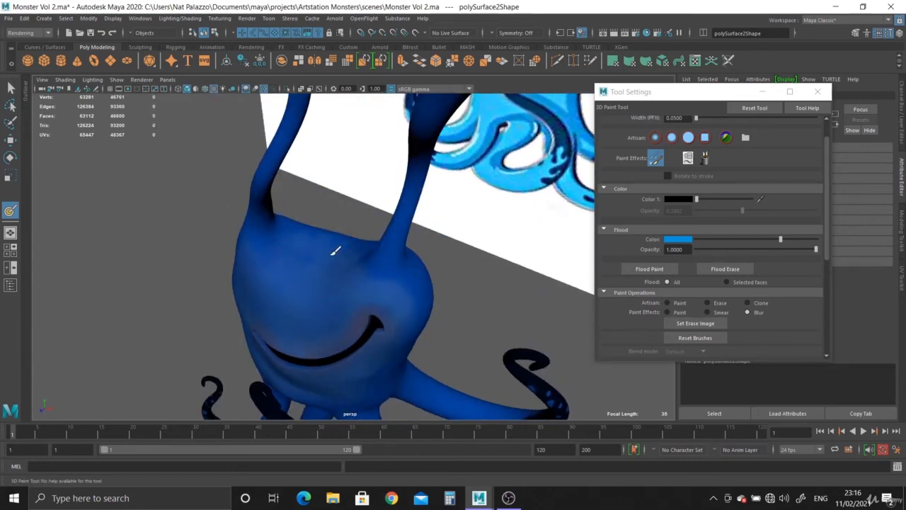
pyautogui.moveTo(406, 287)
pyautogui.keyDown('alt'); pyautogui.mouseDown()
pyautogui.moveTo(414, 247)
pyautogui.moveTo(415, 259)
pyautogui.moveTo(415, 251)
pyautogui.moveTo(366, 300)
pyautogui.mouseUp(); pyautogui.keyUp('alt')
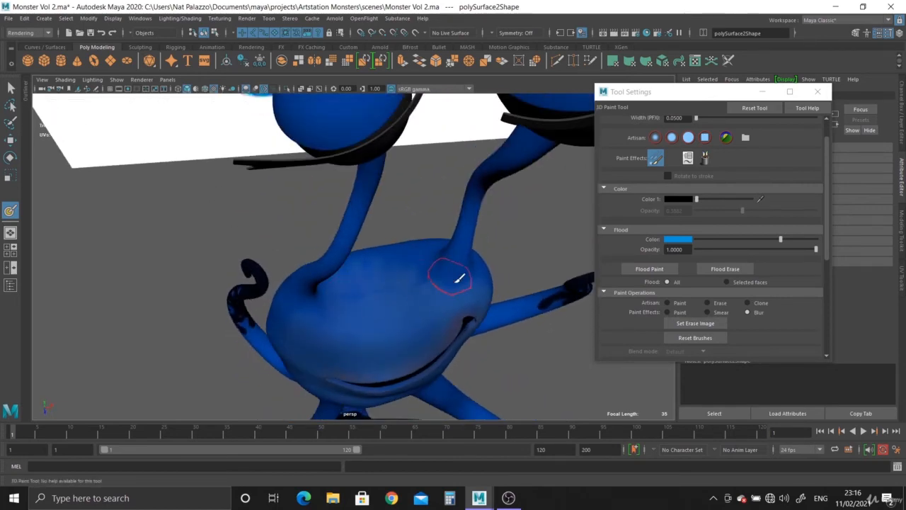
# Step: Blur the tint on the cheek around the mouth's upper corner to blend it into the skin
pyautogui.moveTo(460, 272)
pyautogui.keyDown('alt'); pyautogui.mouseDown()
pyautogui.moveTo(403, 293)
pyautogui.moveTo(384, 283)
pyautogui.moveTo(368, 214)
pyautogui.mouseUp(); pyautogui.keyUp('alt')
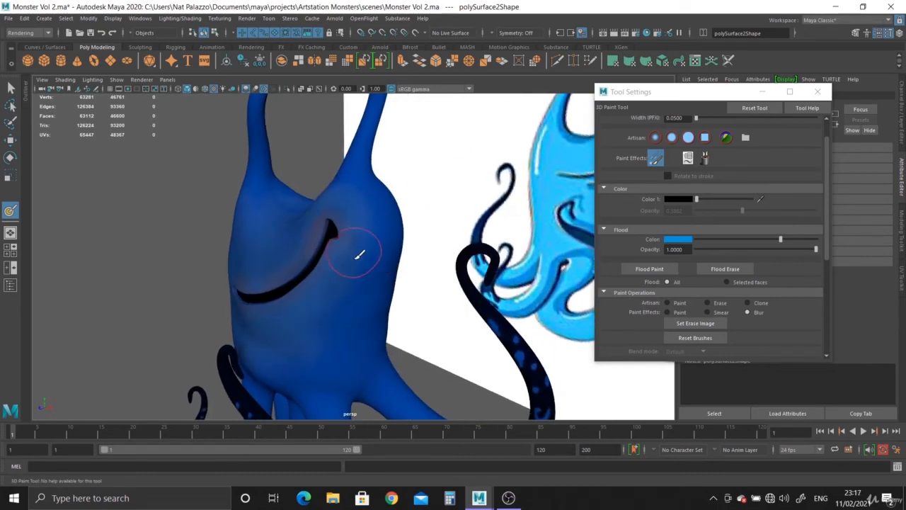
pyautogui.keyDown('alt'); pyautogui.moveTo(360, 255); pyautogui.dragTo(380, 274); pyautogui.keyUp('alt')
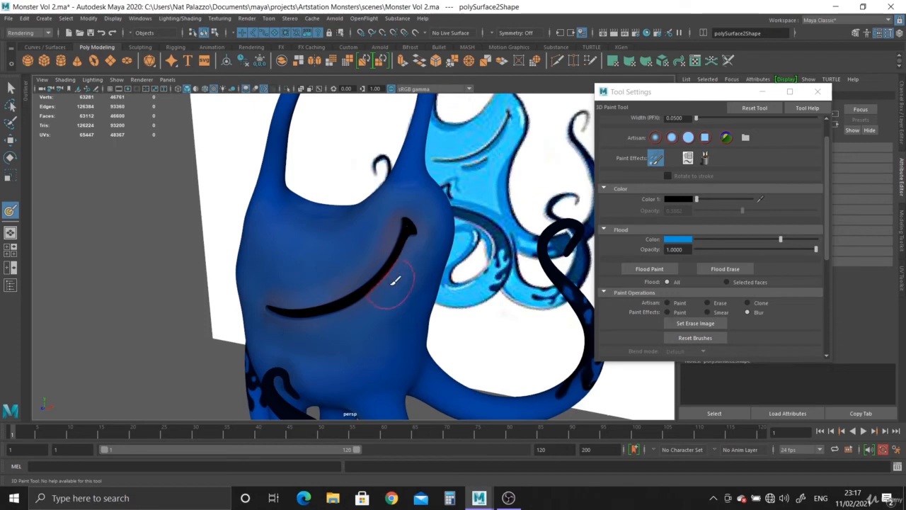
pyautogui.keyDown('alt'); pyautogui.moveTo(395, 281); pyautogui.dragTo(423, 227); pyautogui.keyUp('alt')
# Step: Return to Artisan Paint, sample the bright blue flood color as the brush color and set the brush opacity to 1.0000
pyautogui.moveTo(441, 228)
pyautogui.keyDown('alt'); pyautogui.mouseDown(button='right')
pyautogui.moveTo(461, 264)
pyautogui.moveTo(530, 286)
pyautogui.mouseUp(button='right'); pyautogui.keyUp('alt')
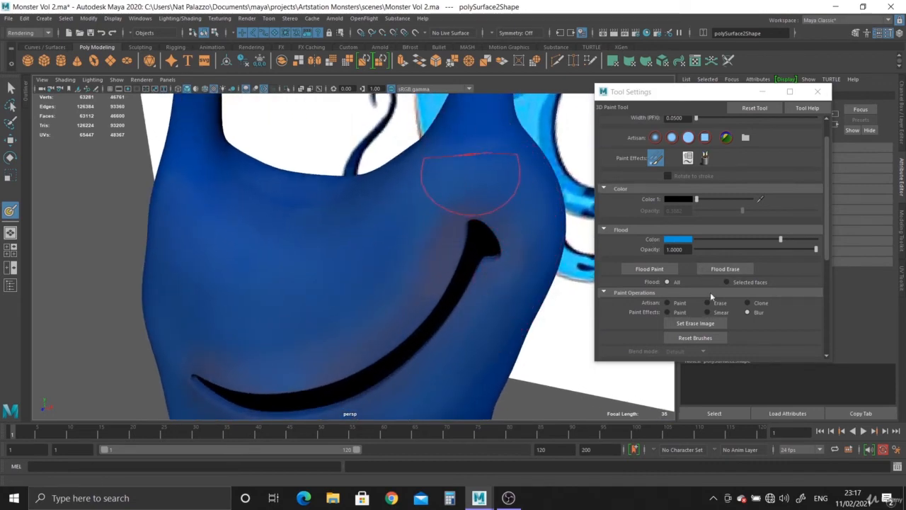
pyautogui.click(668, 302)
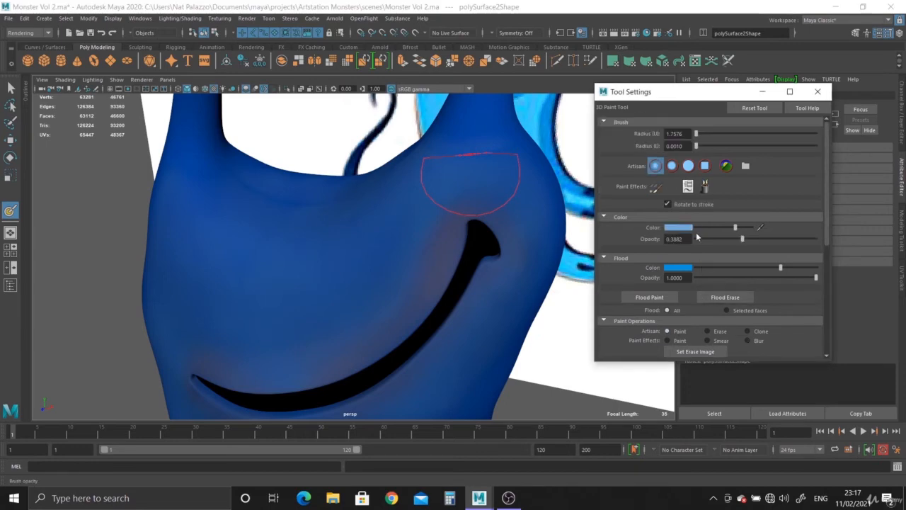
pyautogui.click(676, 228)
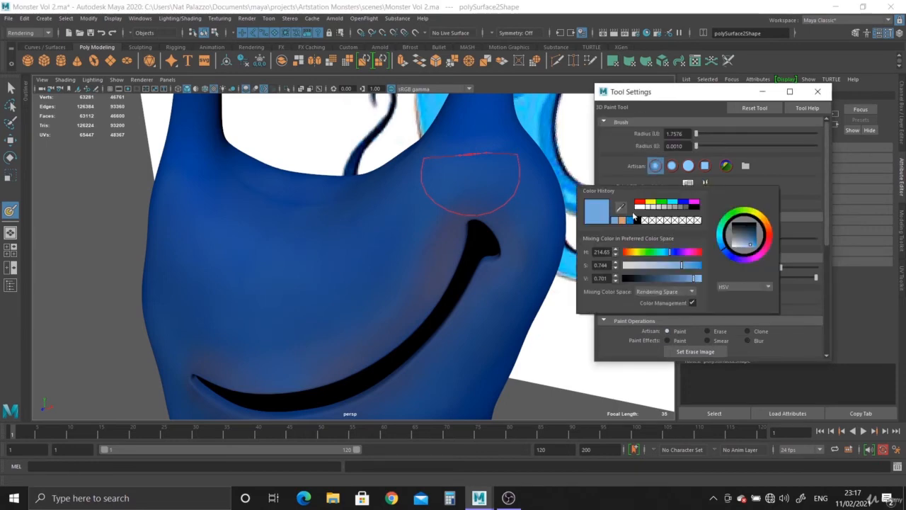
pyautogui.click(622, 207)
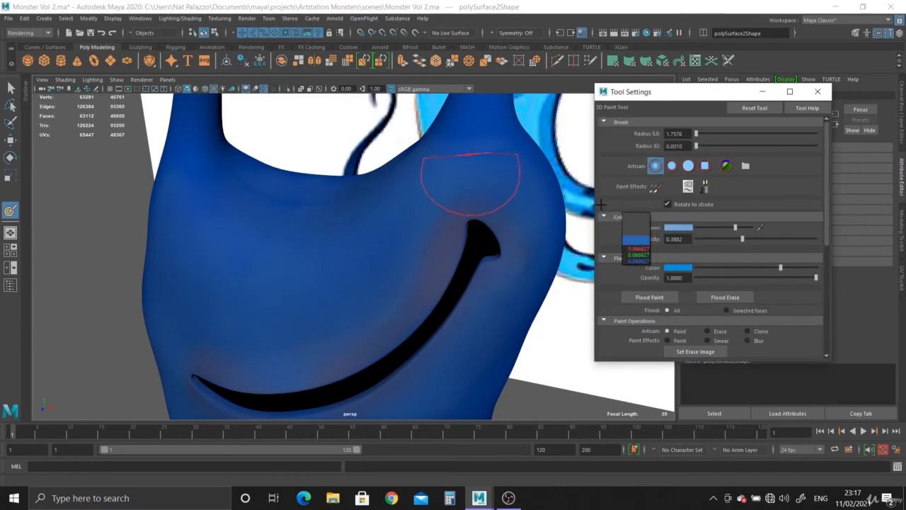
pyautogui.click(674, 269)
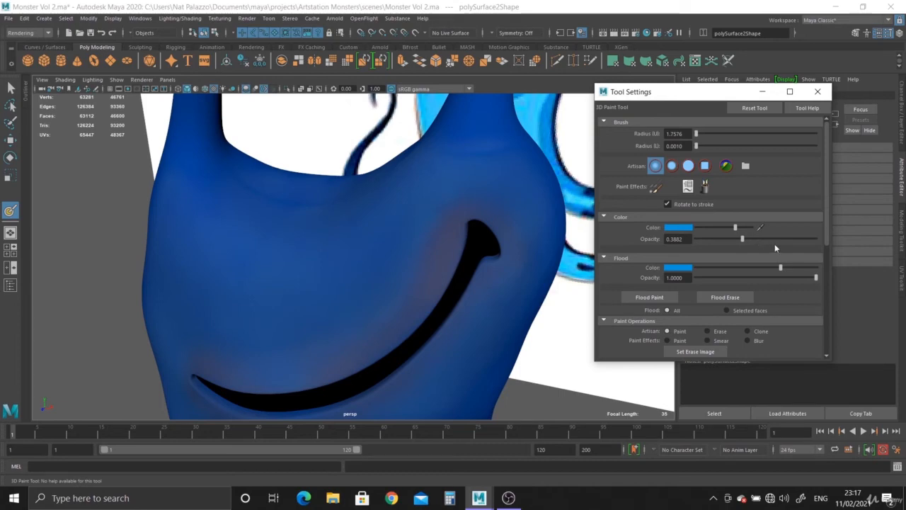
pyautogui.moveTo(744, 239); pyautogui.dragTo(818, 240)
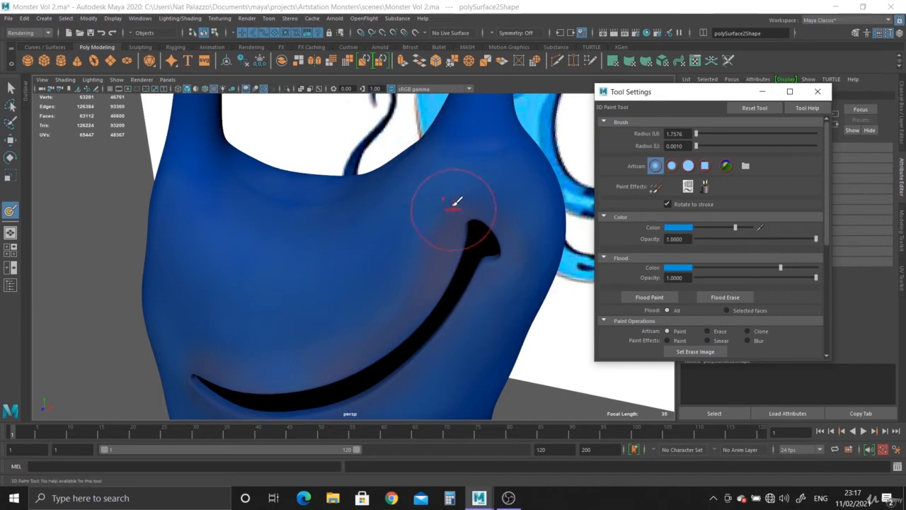
# Step: Try to dab the bright blue below the eye stalk, switching the attribute to paint from BumpMap to Color between attempts
pyautogui.click(470, 147)
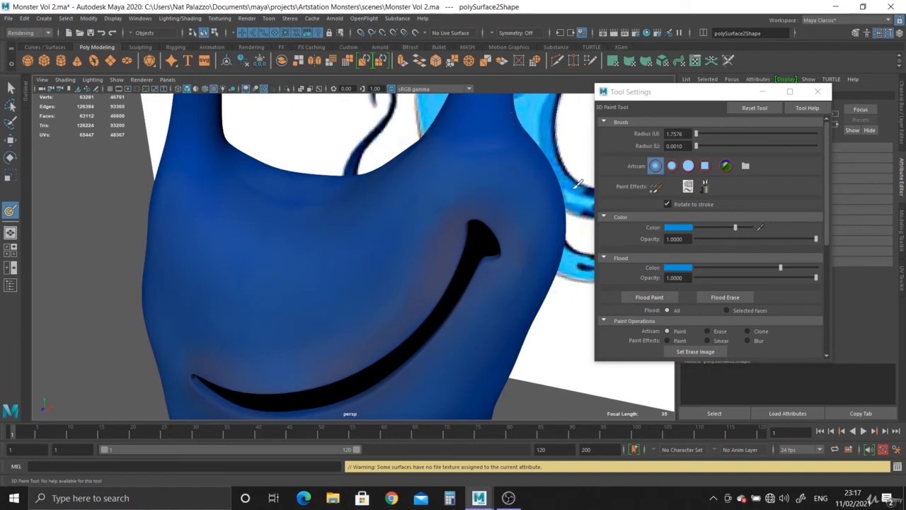
pyautogui.scroll(-4, 742, 290)
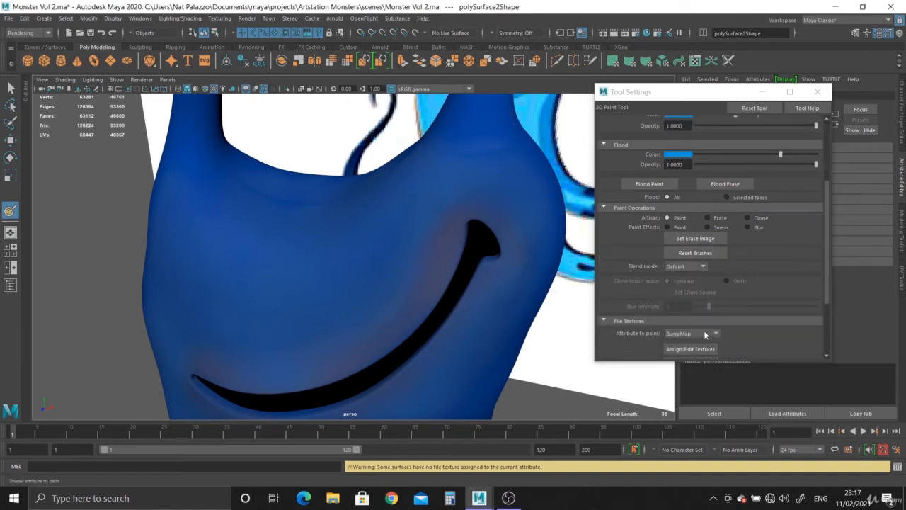
pyautogui.click(705, 334)
pyautogui.click(692, 362)
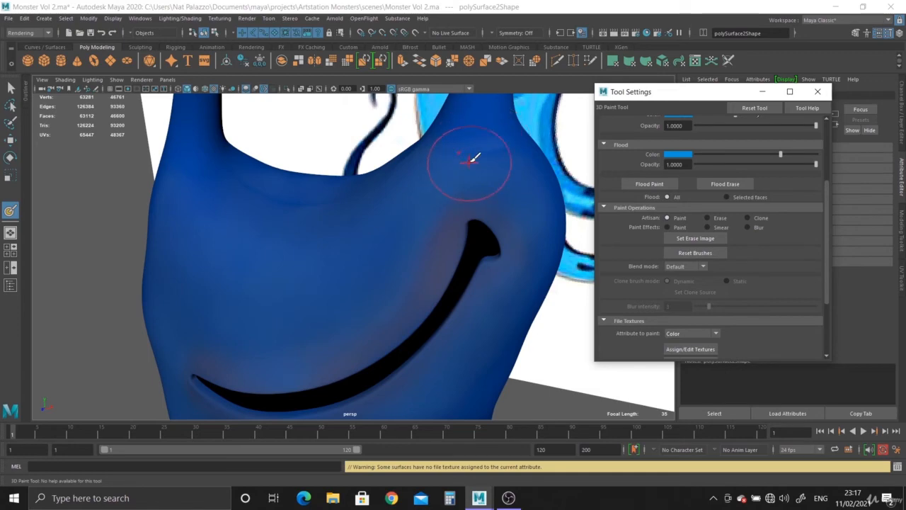
pyautogui.press('b')
pyautogui.click(479, 144)
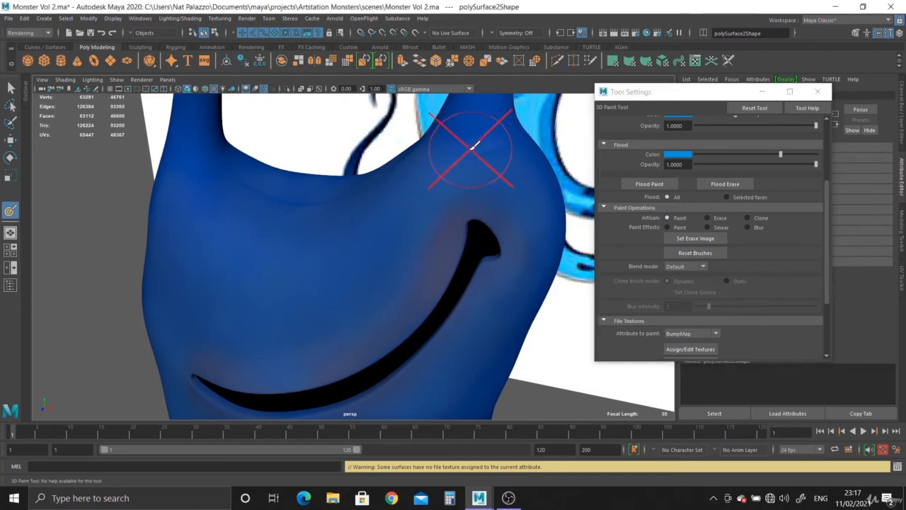
# Step: Set the attribute to paint to Color for the bright blue Artisan brush
pyautogui.click(716, 333)
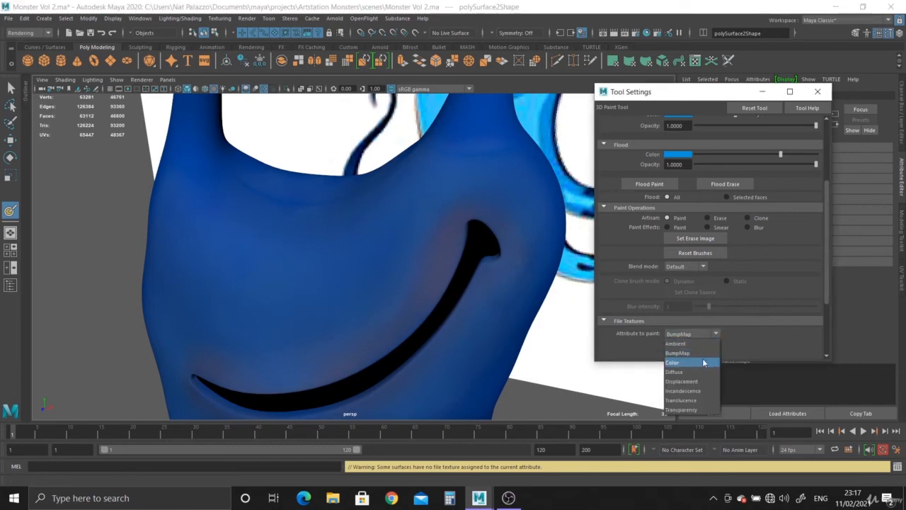
pyautogui.click(701, 361)
pyautogui.scroll(3, 723, 193)
pyautogui.scroll(3, 723, 192)
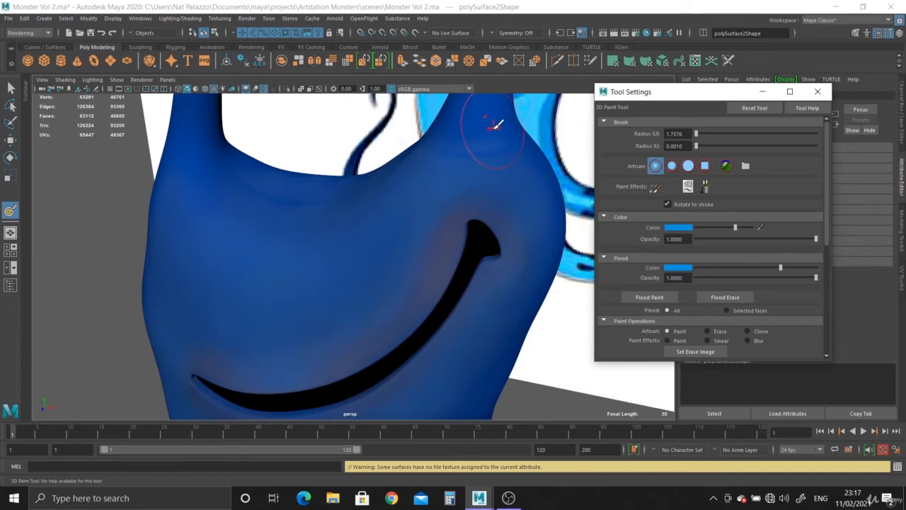
# Step: Paint bright blue over the forehead between the eye stalks and blur its lower edge into the skin
pyautogui.keyDown('alt'); pyautogui.moveTo(482, 177); pyautogui.dragTo(419, 165, button='right'); pyautogui.keyUp('alt')
pyautogui.keyDown('alt'); pyautogui.moveTo(419, 165); pyautogui.dragTo(421, 238); pyautogui.keyUp('alt')
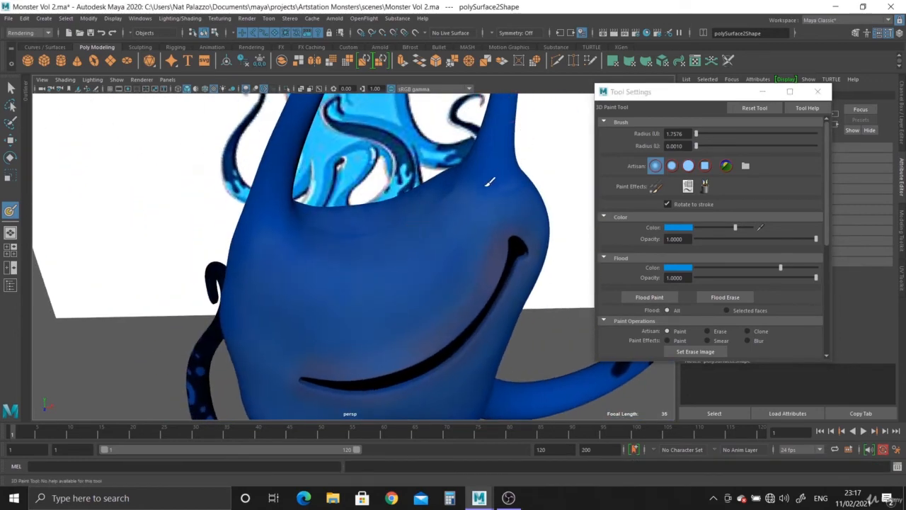
pyautogui.moveTo(519, 182)
pyautogui.keyDown('alt'); pyautogui.mouseDown()
pyautogui.moveTo(318, 236)
pyautogui.moveTo(196, 146)
pyautogui.moveTo(355, 157)
pyautogui.moveTo(385, 227)
pyautogui.moveTo(399, 227)
pyautogui.mouseUp(); pyautogui.keyUp('alt')
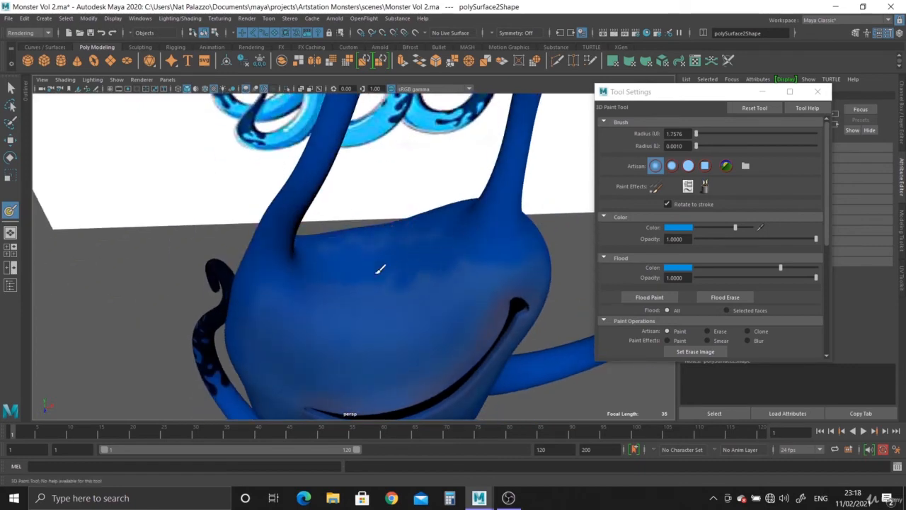
pyautogui.moveTo(270, 282)
pyautogui.keyDown('alt'); pyautogui.mouseDown()
pyautogui.moveTo(389, 250)
pyautogui.moveTo(432, 260)
pyautogui.moveTo(417, 212)
pyautogui.moveTo(403, 228)
pyautogui.moveTo(427, 225)
pyautogui.mouseUp(); pyautogui.keyUp('alt')
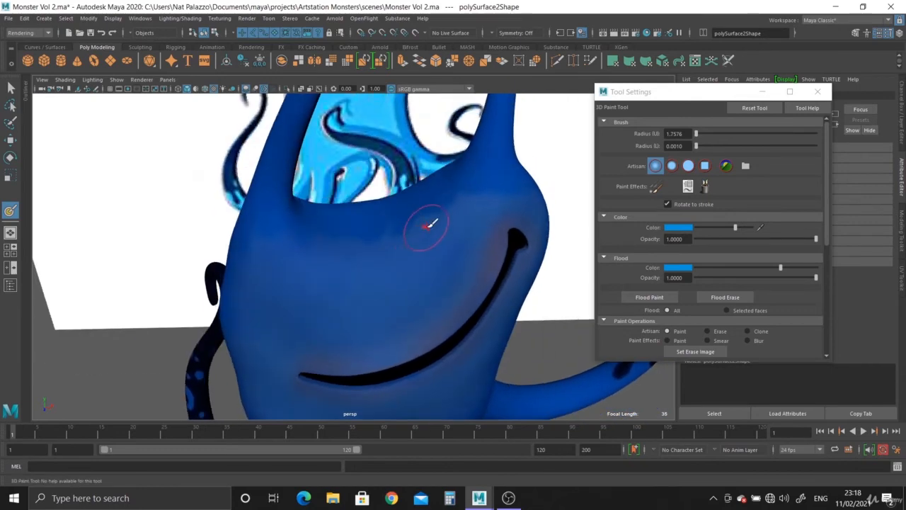
pyautogui.click(749, 341)
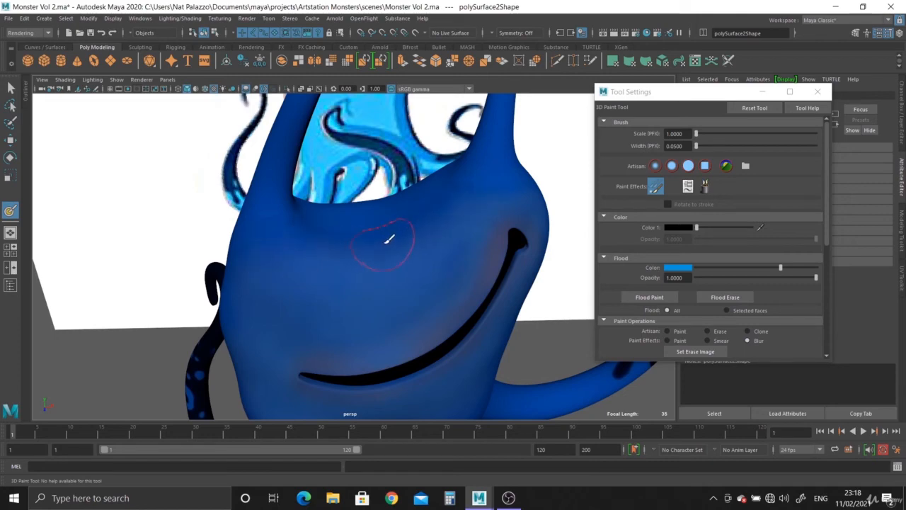
pyautogui.keyDown('alt'); pyautogui.moveTo(388, 240); pyautogui.dragTo(442, 257); pyautogui.keyUp('alt')
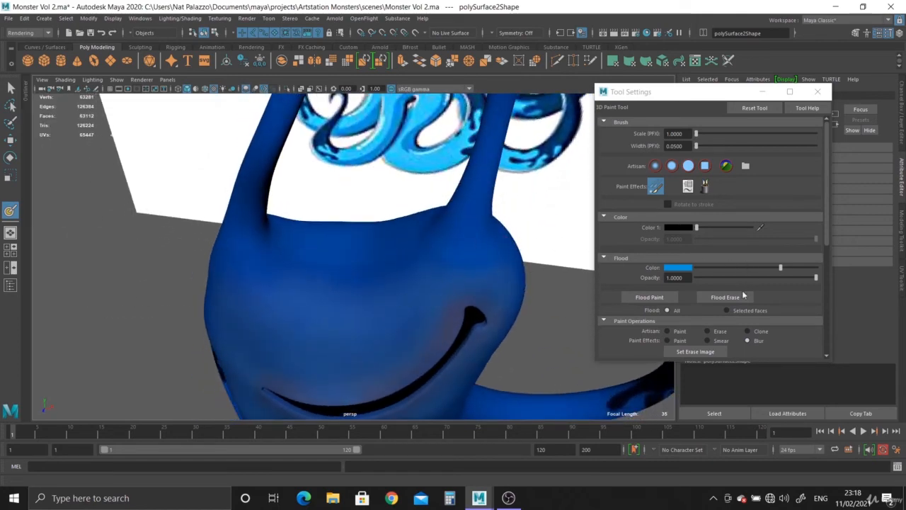
# Step: Switch back to Artisan Paint and add more bright blue across the brow near the eye stalk bases
pyautogui.click(666, 331)
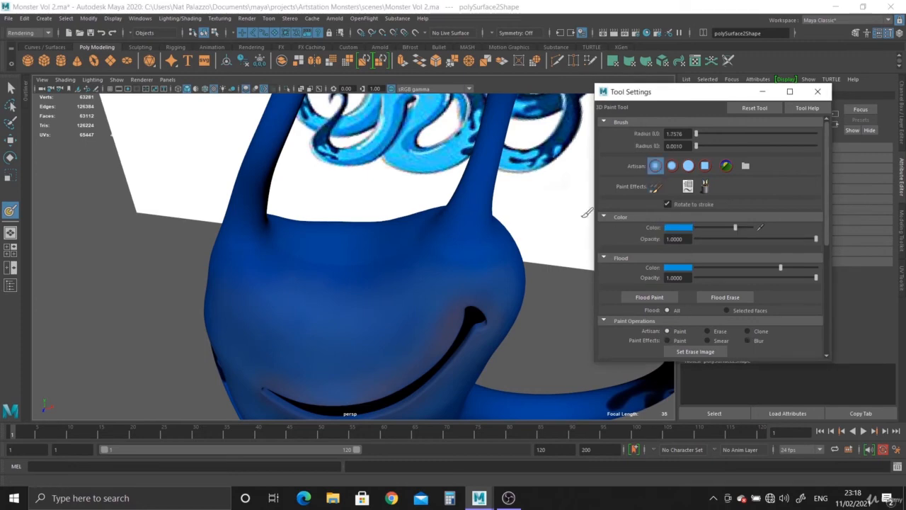
pyautogui.moveTo(458, 236); pyautogui.dragTo(440, 247)
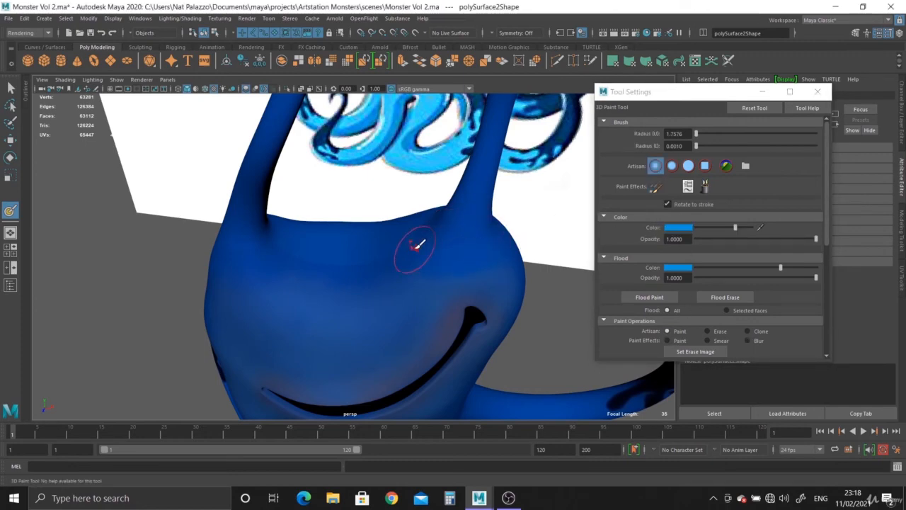
pyautogui.keyDown('alt'); pyautogui.moveTo(411, 249); pyautogui.dragTo(405, 260); pyautogui.keyUp('alt')
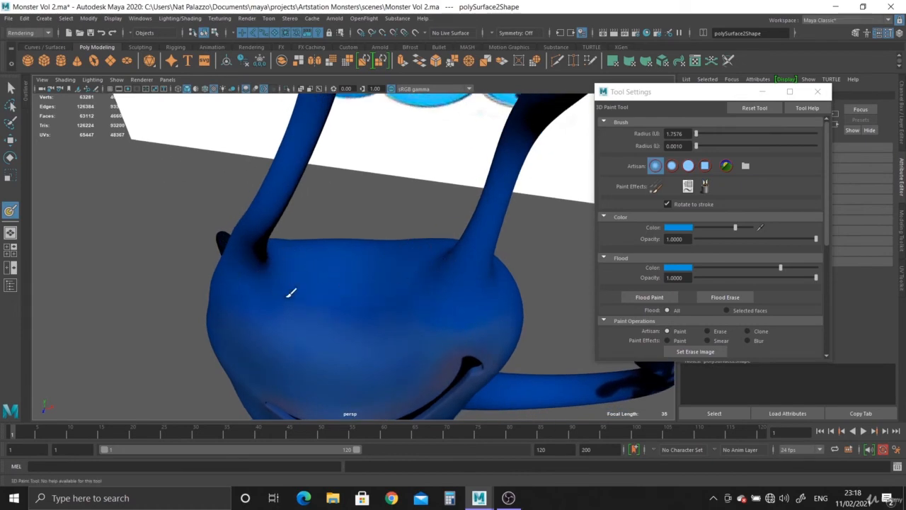
# Step: Paint the bright blue over the monster's back and around both sides of the body
pyautogui.moveTo(269, 283)
pyautogui.keyDown('alt'); pyautogui.mouseDown()
pyautogui.moveTo(433, 257)
pyautogui.moveTo(489, 186)
pyautogui.mouseUp(); pyautogui.keyUp('alt')
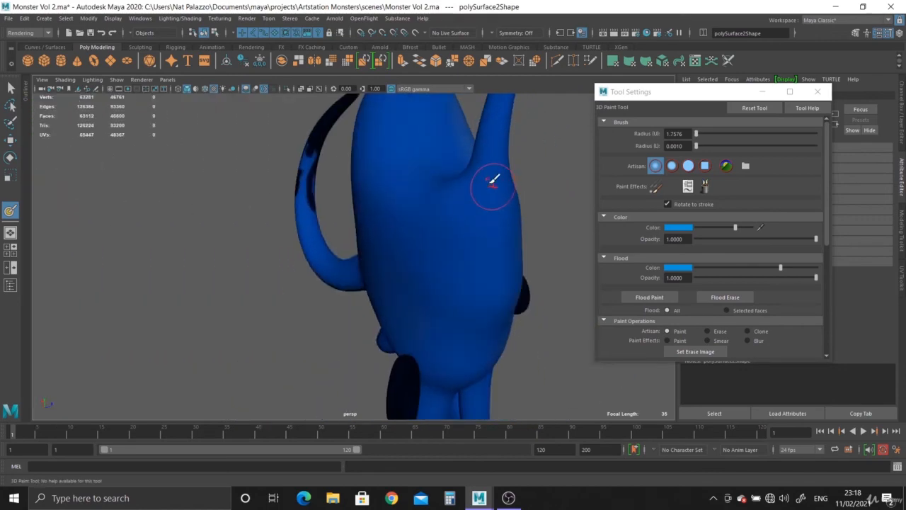
pyautogui.moveTo(414, 170)
pyautogui.keyDown('alt'); pyautogui.mouseDown()
pyautogui.moveTo(375, 186)
pyautogui.moveTo(404, 223)
pyautogui.moveTo(347, 247)
pyautogui.moveTo(340, 224)
pyautogui.moveTo(334, 247)
pyautogui.moveTo(334, 239)
pyautogui.moveTo(263, 286)
pyautogui.moveTo(224, 286)
pyautogui.moveTo(340, 269)
pyautogui.moveTo(378, 230)
pyautogui.moveTo(418, 265)
pyautogui.moveTo(429, 247)
pyautogui.moveTo(356, 289)
pyautogui.moveTo(383, 281)
pyautogui.moveTo(330, 300)
pyautogui.moveTo(263, 279)
pyautogui.mouseUp(); pyautogui.keyUp('alt')
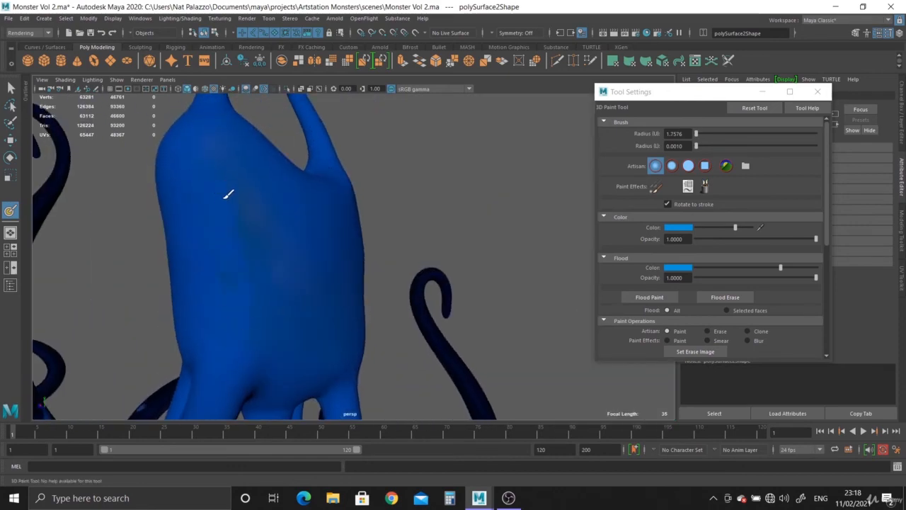
pyautogui.keyDown('alt'); pyautogui.moveTo(257, 236); pyautogui.dragTo(277, 242); pyautogui.keyUp('alt')
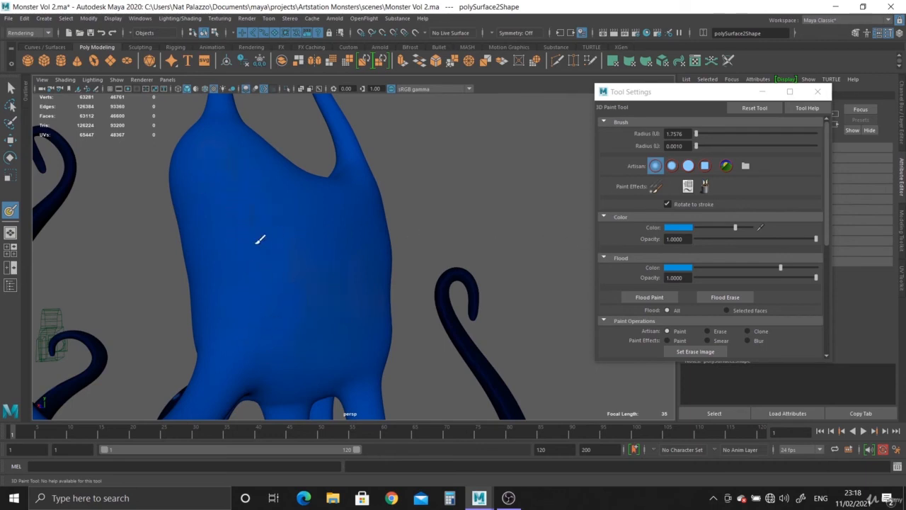
pyautogui.moveTo(259, 239)
pyautogui.keyDown('alt'); pyautogui.mouseDown()
pyautogui.moveTo(332, 277)
pyautogui.moveTo(290, 297)
pyautogui.moveTo(320, 294)
pyautogui.mouseUp(); pyautogui.keyUp('alt')
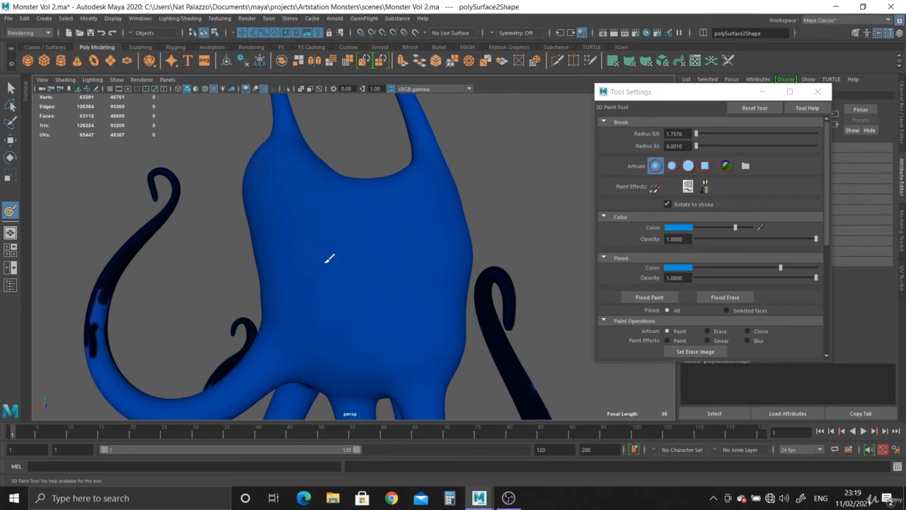
pyautogui.keyDown('alt'); pyautogui.moveTo(435, 265); pyautogui.dragTo(377, 267); pyautogui.keyUp('alt')
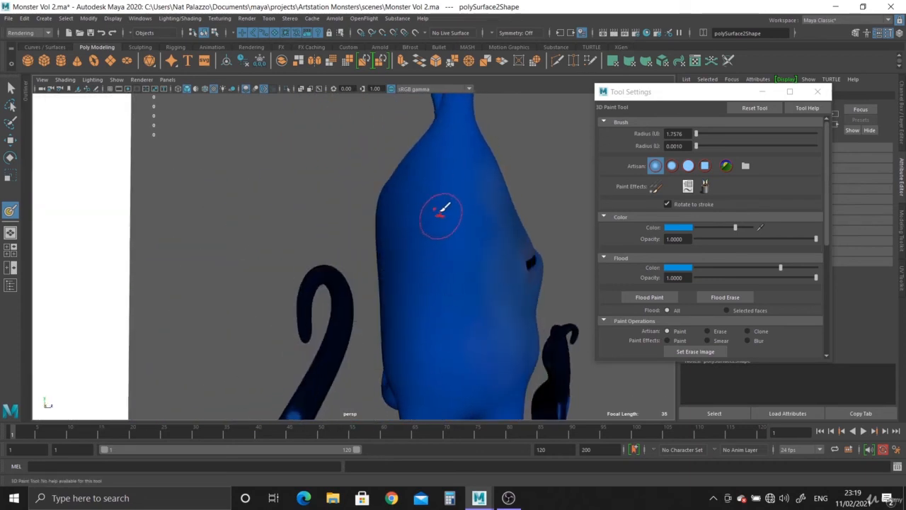
pyautogui.moveTo(407, 241)
pyautogui.keyDown('alt'); pyautogui.mouseDown()
pyautogui.moveTo(426, 234)
pyautogui.moveTo(441, 343)
pyautogui.mouseUp(); pyautogui.keyUp('alt')
# Step: Blur the painted blue along the side of the body and the area below the mouth
pyautogui.click(747, 341)
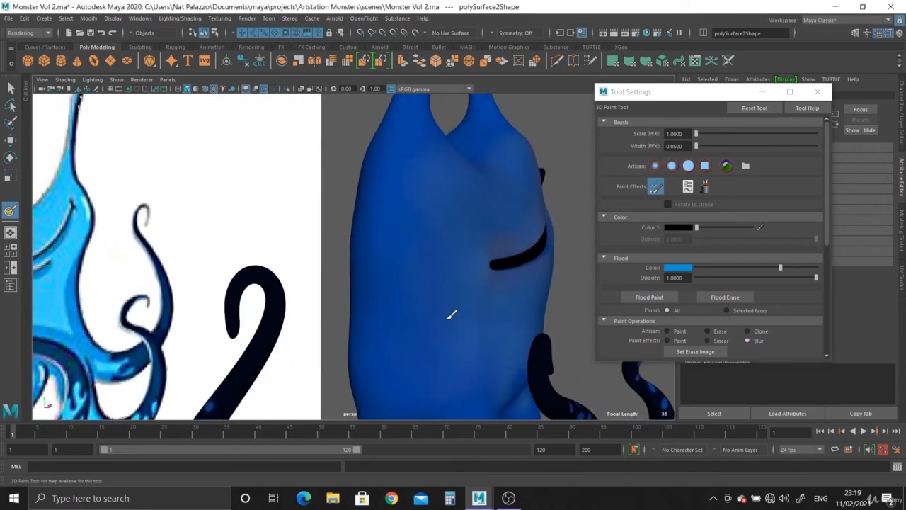
pyautogui.moveTo(471, 373)
pyautogui.keyDown('alt'); pyautogui.mouseDown()
pyautogui.moveTo(415, 251)
pyautogui.moveTo(390, 267)
pyautogui.moveTo(462, 199)
pyautogui.moveTo(521, 233)
pyautogui.moveTo(373, 281)
pyautogui.moveTo(506, 285)
pyautogui.mouseUp(); pyautogui.keyUp('alt')
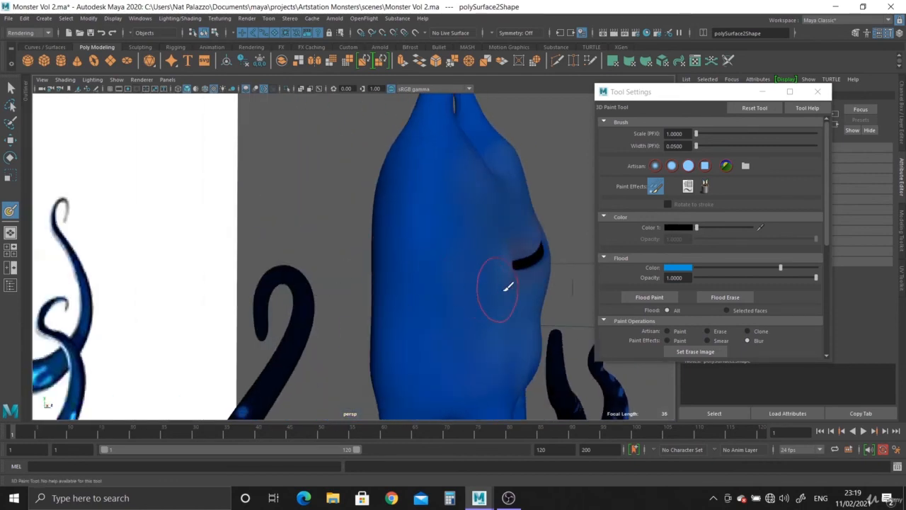
pyautogui.moveTo(428, 331)
pyautogui.keyDown('alt'); pyautogui.mouseDown()
pyautogui.moveTo(516, 263)
pyautogui.moveTo(470, 267)
pyautogui.moveTo(532, 247)
pyautogui.mouseUp(); pyautogui.keyUp('alt')
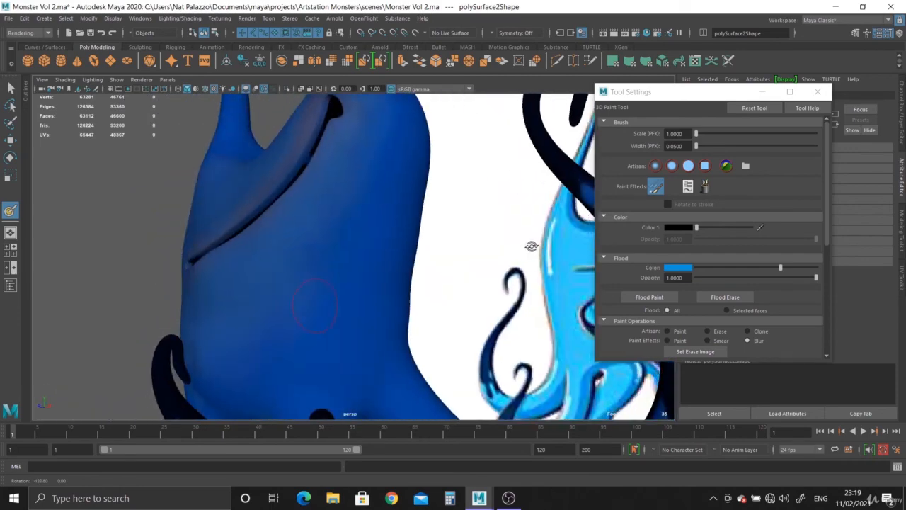
pyautogui.keyDown('alt'); pyautogui.moveTo(381, 296); pyautogui.dragTo(434, 276); pyautogui.keyUp('alt')
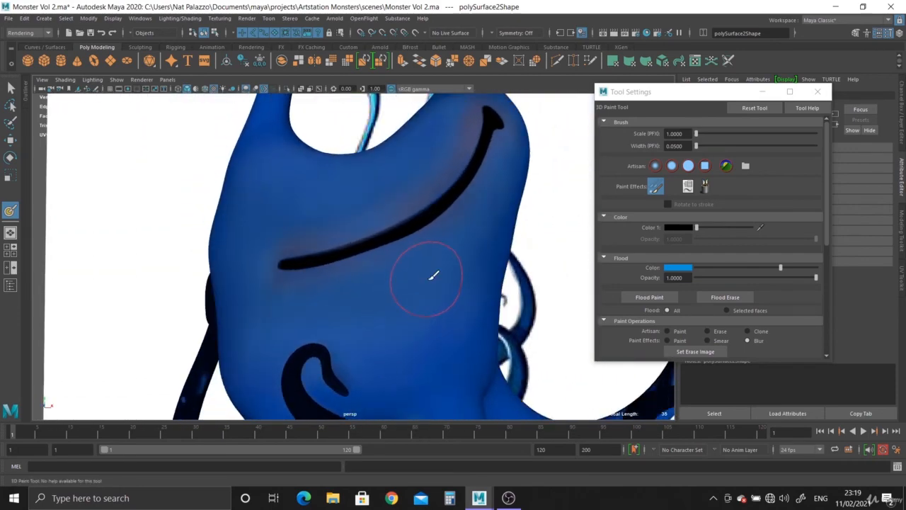
# Step: Blur the color around the front tentacle roots and cover the pale patch there with the bright blue Artisan brush
pyautogui.keyDown('alt'); pyautogui.moveTo(434, 276); pyautogui.dragTo(293, 288, button='right'); pyautogui.keyUp('alt')
pyautogui.keyDown('alt'); pyautogui.moveTo(293, 288); pyautogui.dragTo(316, 186, button='middle'); pyautogui.keyUp('alt')
pyautogui.keyDown('alt'); pyautogui.moveTo(315, 186); pyautogui.dragTo(411, 308, button='right'); pyautogui.keyUp('alt')
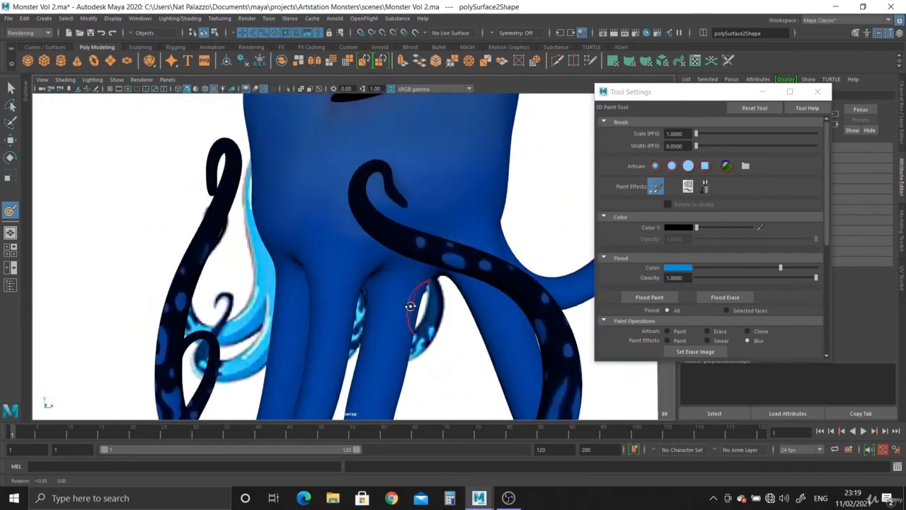
pyautogui.keyDown('alt'); pyautogui.moveTo(410, 307); pyautogui.dragTo(346, 291); pyautogui.keyUp('alt')
pyautogui.keyDown('alt'); pyautogui.moveTo(347, 291); pyautogui.dragTo(400, 336, button='right'); pyautogui.keyUp('alt')
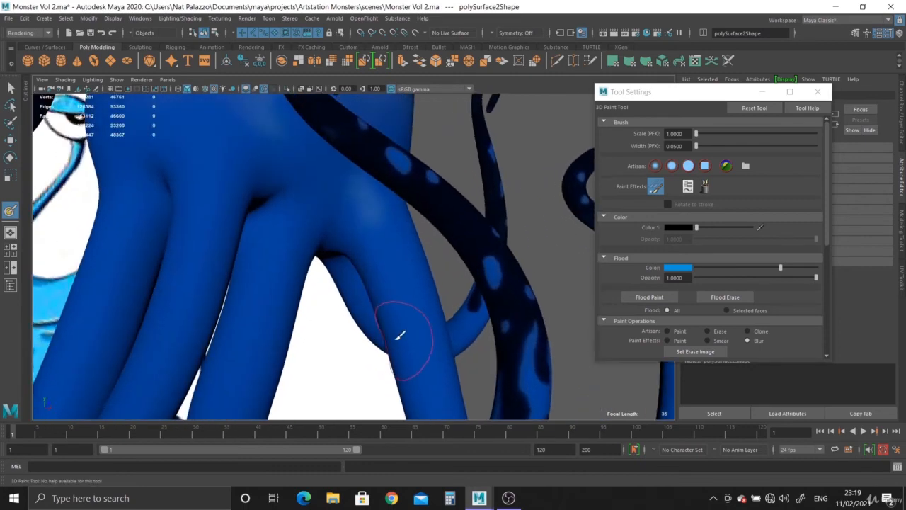
pyautogui.keyDown('alt'); pyautogui.moveTo(401, 336); pyautogui.dragTo(396, 300); pyautogui.keyUp('alt')
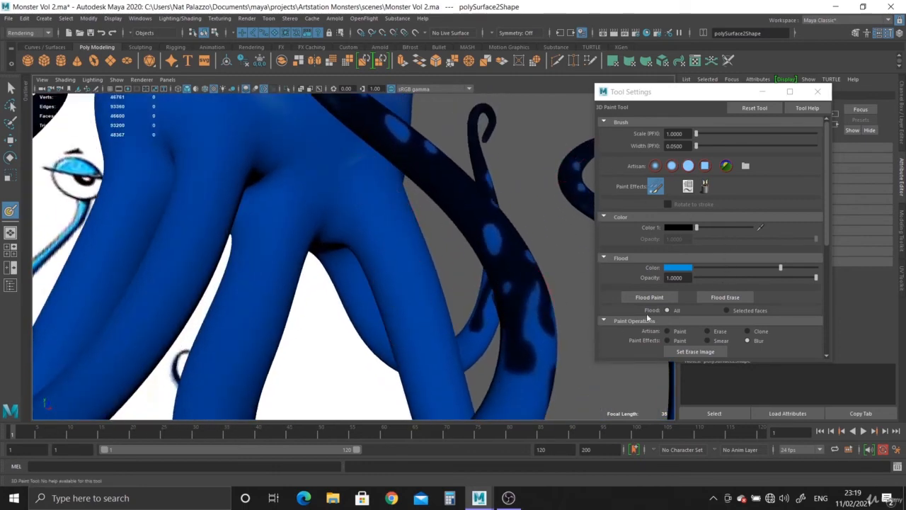
pyautogui.click(667, 332)
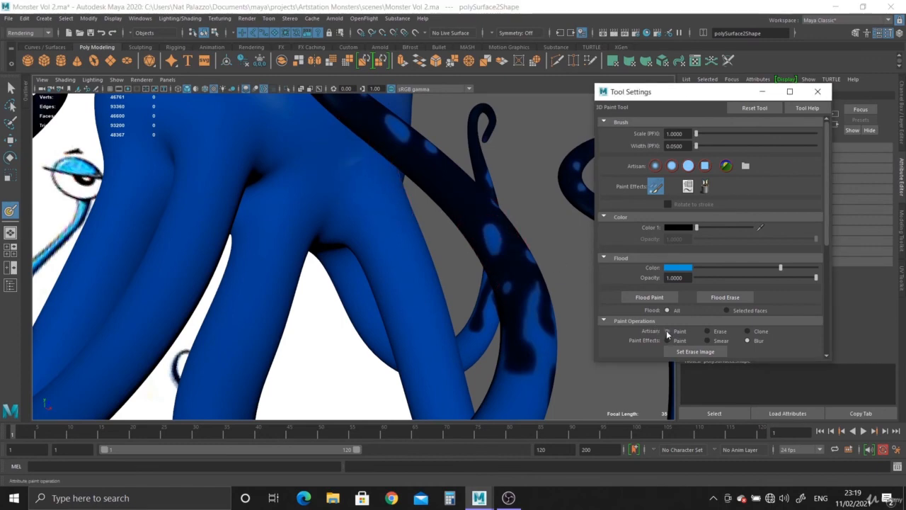
pyautogui.moveTo(354, 167)
pyautogui.mouseDown()
pyautogui.moveTo(327, 194)
pyautogui.moveTo(346, 196)
pyautogui.moveTo(333, 206)
pyautogui.moveTo(449, 202)
pyautogui.moveTo(437, 211)
pyautogui.moveTo(453, 201)
pyautogui.moveTo(276, 288)
pyautogui.moveTo(315, 288)
pyautogui.mouseUp()
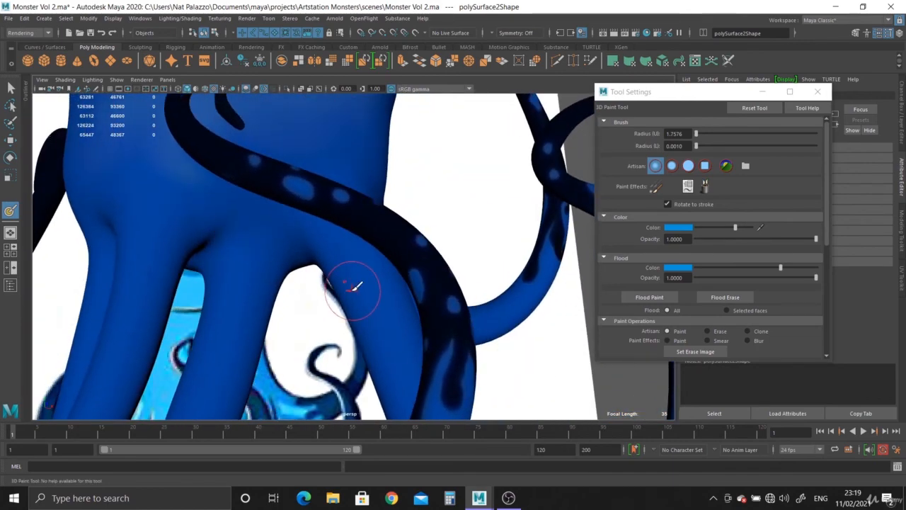
# Step: Blur the belly between the mouth and the front tentacle tip to soften the color variation
pyautogui.keyDown('alt'); pyautogui.moveTo(356, 282); pyautogui.dragTo(211, 170, button='right'); pyautogui.keyUp('alt')
pyautogui.moveTo(211, 169)
pyautogui.keyDown('alt'); pyautogui.mouseDown()
pyautogui.moveTo(314, 263)
pyautogui.moveTo(288, 257)
pyautogui.mouseUp(); pyautogui.keyUp('alt')
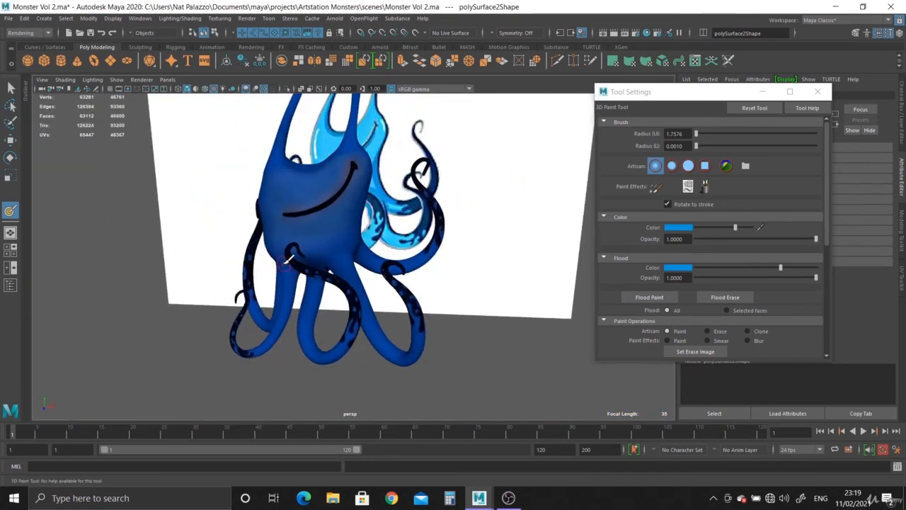
pyautogui.keyDown('alt'); pyautogui.moveTo(288, 257); pyautogui.dragTo(347, 291, button='right'); pyautogui.keyUp('alt')
pyautogui.keyDown('alt'); pyautogui.moveTo(347, 290); pyautogui.dragTo(381, 305); pyautogui.keyUp('alt')
pyautogui.keyDown('alt'); pyautogui.moveTo(381, 305); pyautogui.dragTo(423, 335, button='right'); pyautogui.keyUp('alt')
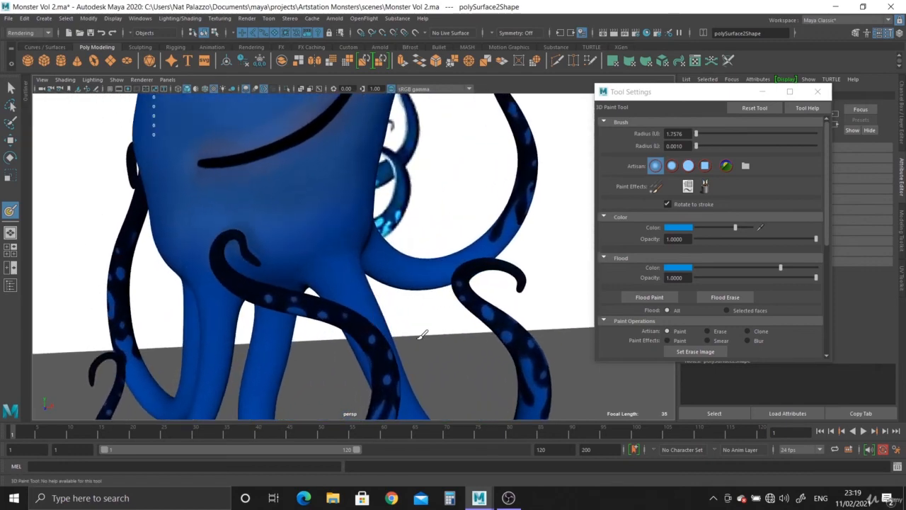
pyautogui.click(747, 341)
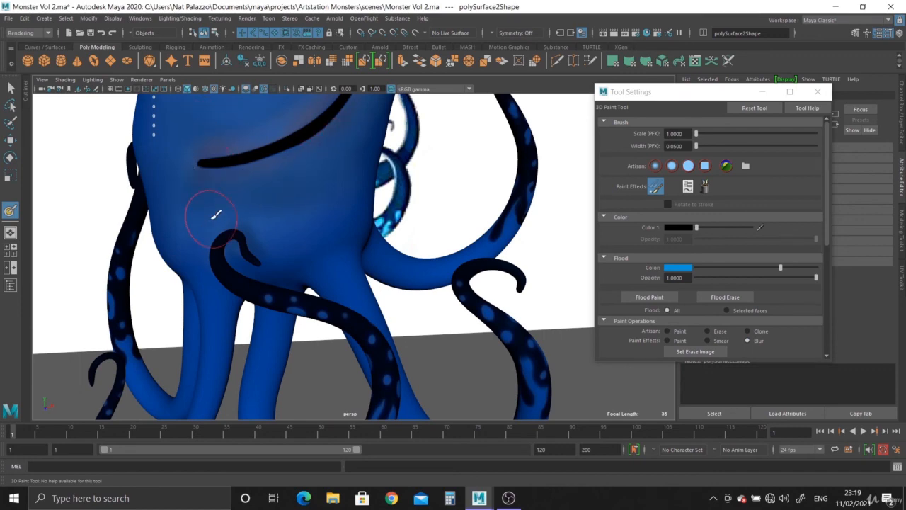
pyautogui.moveTo(216, 215)
pyautogui.keyDown('alt'); pyautogui.mouseDown()
pyautogui.moveTo(210, 206)
pyautogui.moveTo(257, 277)
pyautogui.moveTo(277, 274)
pyautogui.moveTo(212, 269)
pyautogui.moveTo(308, 364)
pyautogui.moveTo(348, 343)
pyautogui.moveTo(313, 332)
pyautogui.mouseUp(); pyautogui.keyUp('alt')
pyautogui.scroll(4, 336, 336)
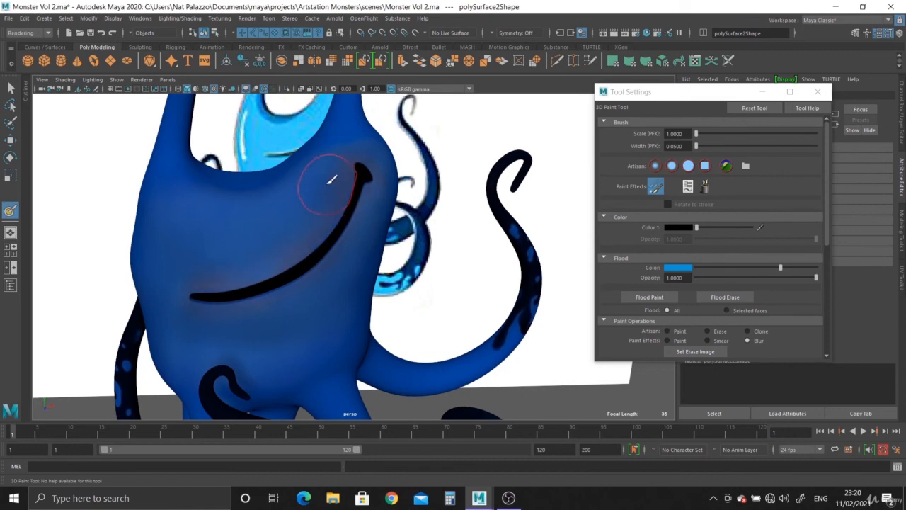
# Step: Blur the color boundary across the forehead between the eye stalks and check the whole monster against the reference
pyautogui.scroll(-5, 381, 201)
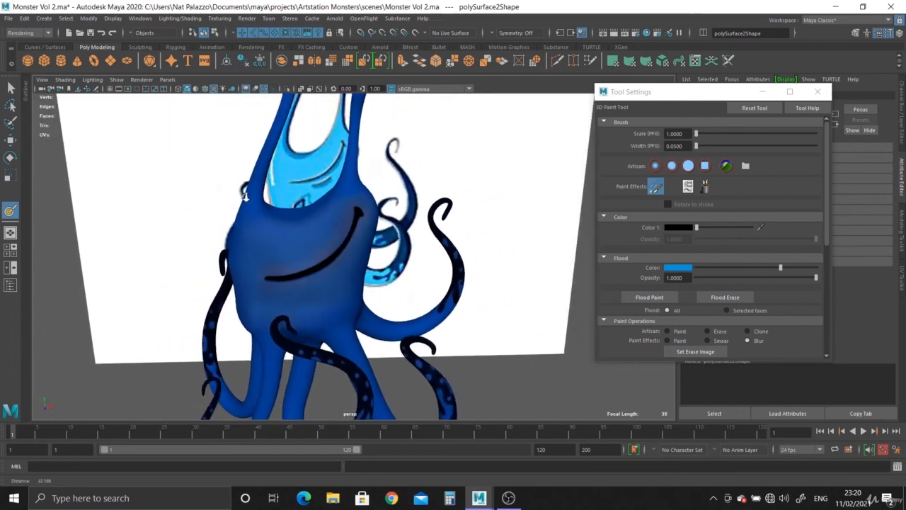
pyautogui.moveTo(365, 290)
pyautogui.keyDown('alt'); pyautogui.mouseDown()
pyautogui.moveTo(374, 345)
pyautogui.moveTo(293, 324)
pyautogui.moveTo(351, 334)
pyautogui.moveTo(362, 323)
pyautogui.mouseUp(); pyautogui.keyUp('alt')
pyautogui.scroll(4, 374, 345)
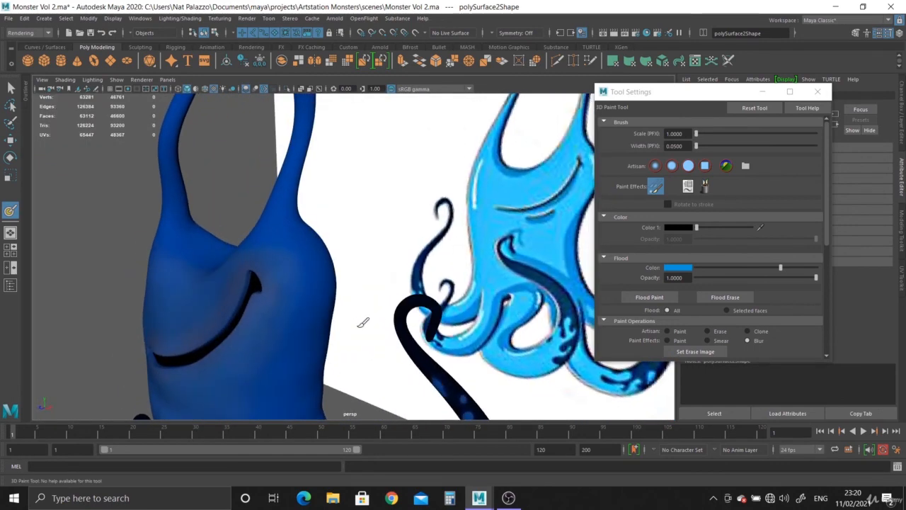
pyautogui.moveTo(391, 217)
pyautogui.keyDown('alt'); pyautogui.mouseDown()
pyautogui.moveTo(318, 284)
pyautogui.moveTo(290, 283)
pyautogui.moveTo(375, 219)
pyautogui.moveTo(407, 224)
pyautogui.mouseUp(); pyautogui.keyUp('alt')
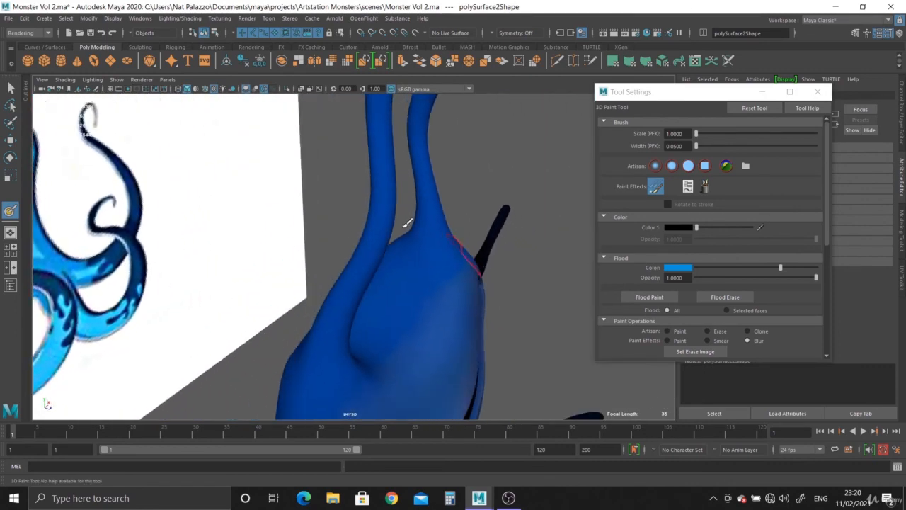
pyautogui.keyDown('alt'); pyautogui.moveTo(443, 305); pyautogui.dragTo(431, 309); pyautogui.keyUp('alt')
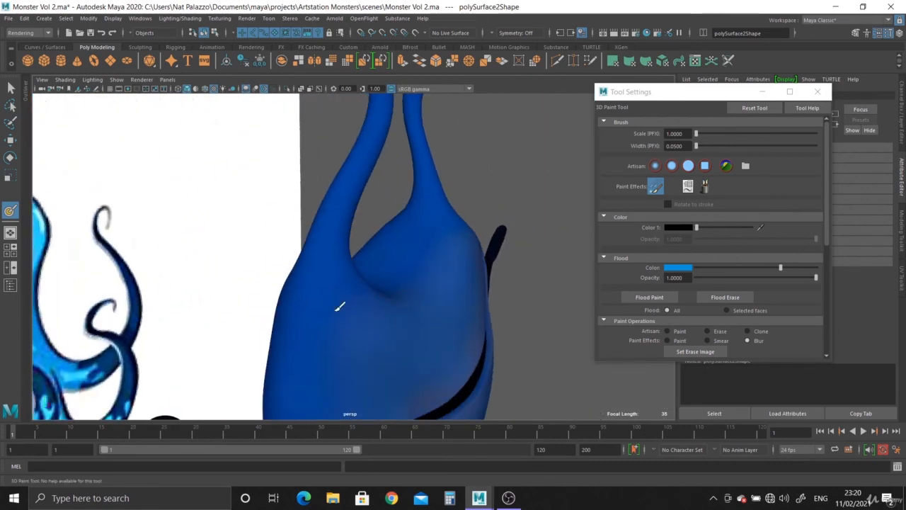
pyautogui.moveTo(339, 306)
pyautogui.keyDown('alt'); pyautogui.mouseDown()
pyautogui.moveTo(415, 309)
pyautogui.moveTo(471, 290)
pyautogui.moveTo(354, 332)
pyautogui.moveTo(293, 262)
pyautogui.moveTo(340, 333)
pyautogui.moveTo(352, 367)
pyautogui.moveTo(348, 415)
pyautogui.moveTo(381, 336)
pyautogui.moveTo(366, 328)
pyautogui.mouseUp(); pyautogui.keyUp('alt')
pyautogui.keyDown('alt'); pyautogui.moveTo(373, 273); pyautogui.dragTo(360, 368, button='middle'); pyautogui.keyUp('alt')
pyautogui.keyDown('alt'); pyautogui.moveTo(361, 375); pyautogui.dragTo(232, 285, button='right'); pyautogui.keyUp('alt')
pyautogui.keyDown('alt'); pyautogui.moveTo(333, 340); pyautogui.dragTo(359, 145, button='middle'); pyautogui.keyUp('alt')
pyautogui.keyDown('alt'); pyautogui.moveTo(391, 264); pyautogui.dragTo(398, 159, button='middle'); pyautogui.keyUp('alt')
pyautogui.keyDown('alt'); pyautogui.moveTo(406, 262); pyautogui.dragTo(388, 292); pyautogui.keyUp('alt')
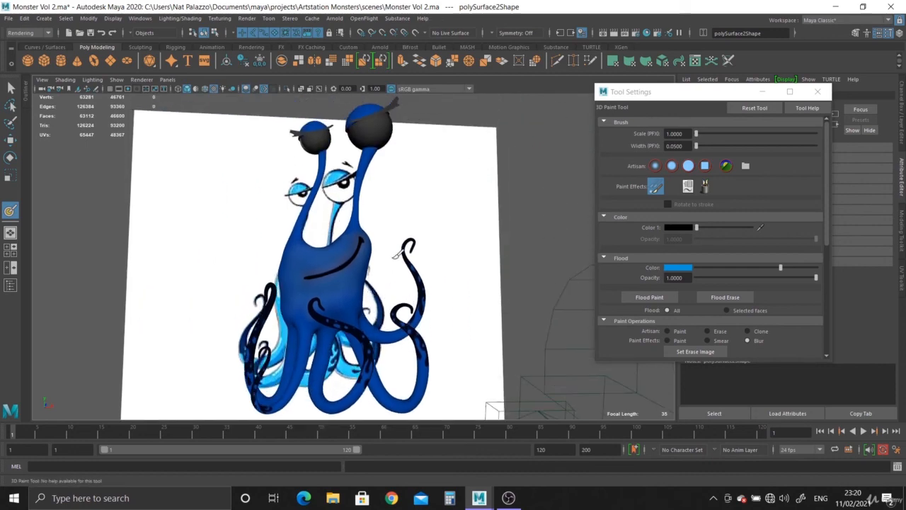
# Step: Reopen the 3D Paint Tool and save the painted color textures to file
pyautogui.click(11, 86)
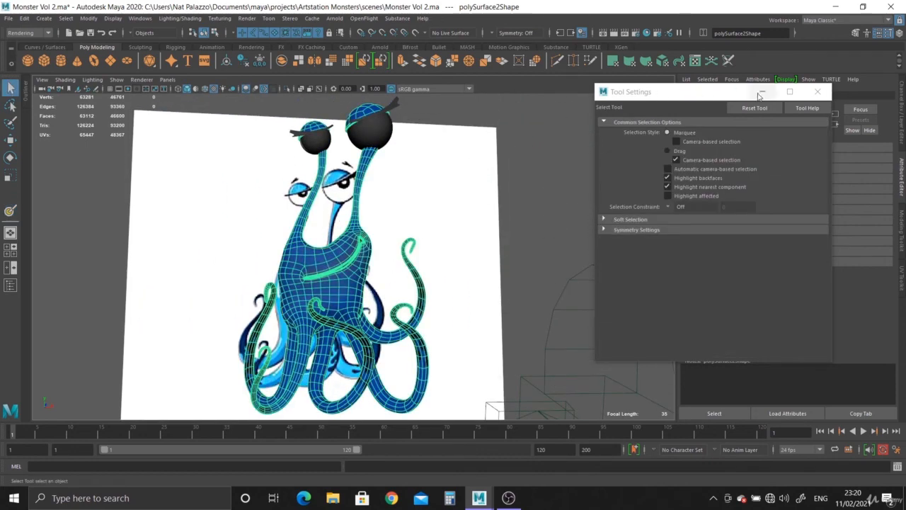
pyautogui.click(12, 211)
pyautogui.scroll(-5, 720, 231)
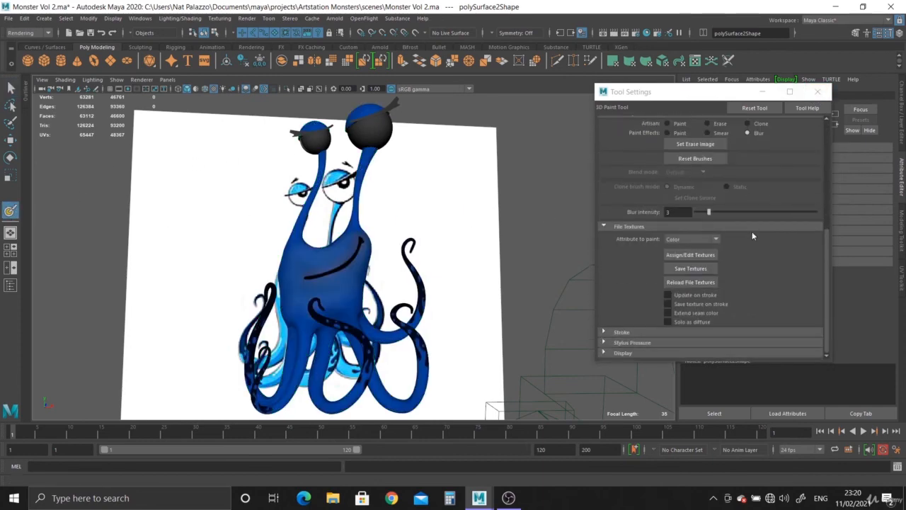
pyautogui.click(699, 270)
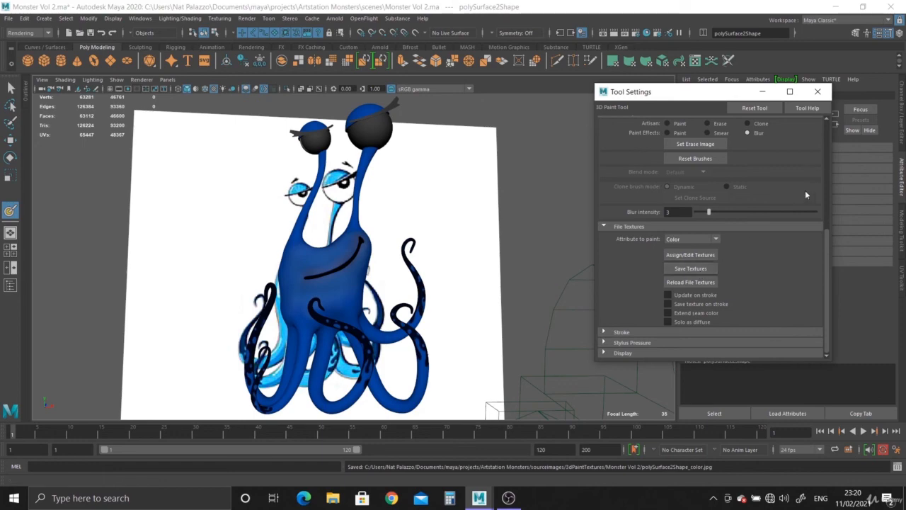
# Step: Close the paint tool settings, deselect the monster's body with the Select Tool and save the scene
pyautogui.click(818, 92)
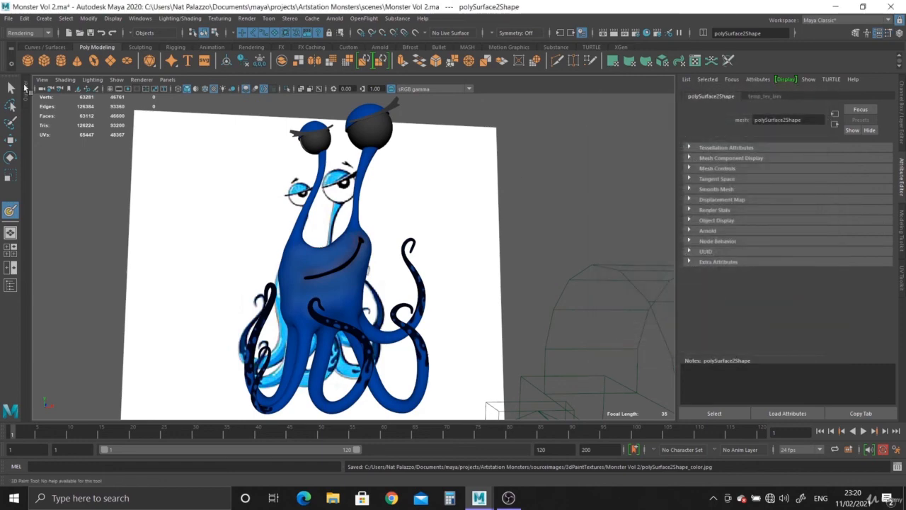
pyautogui.click(10, 88)
pyautogui.keyDown('alt'); pyautogui.moveTo(377, 249); pyautogui.dragTo(411, 247, button='middle'); pyautogui.keyUp('alt')
pyautogui.click(490, 271)
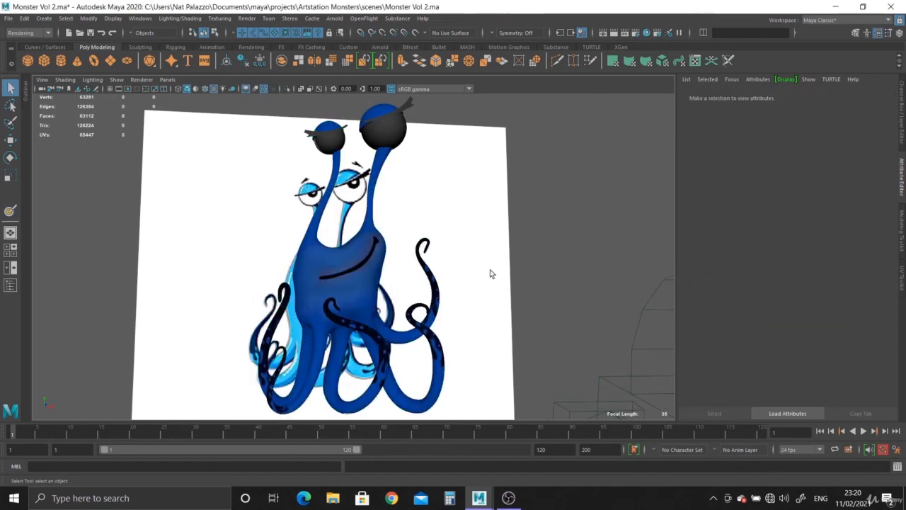
pyautogui.keyDown('alt'); pyautogui.moveTo(490, 274); pyautogui.dragTo(453, 265); pyautogui.keyUp('alt')
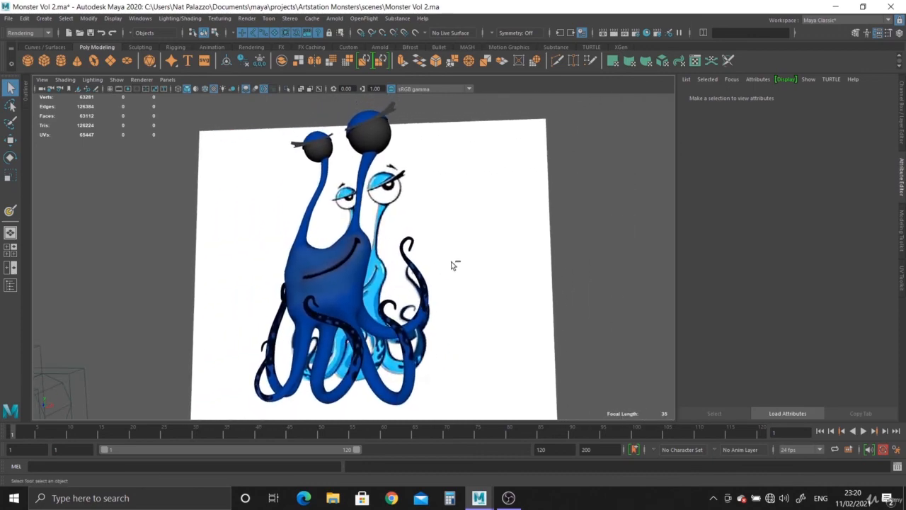
pyautogui.hotkey('ctrl', 's')
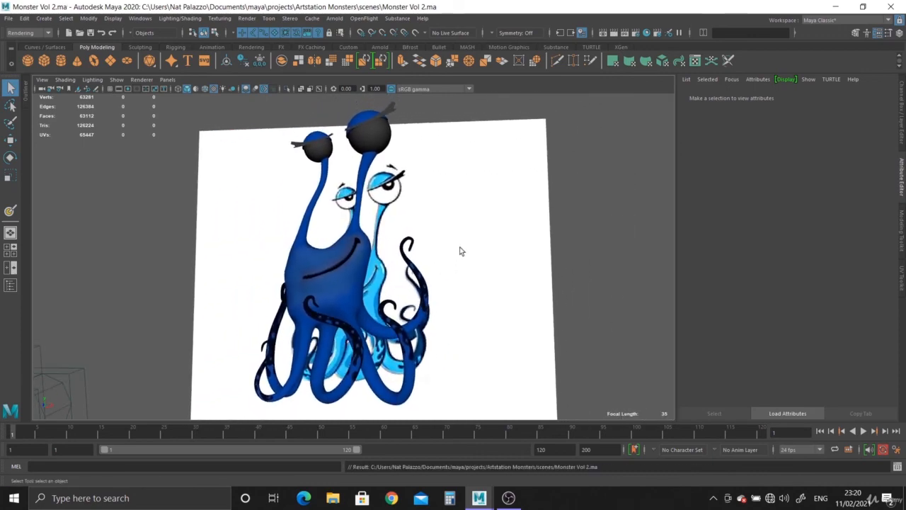